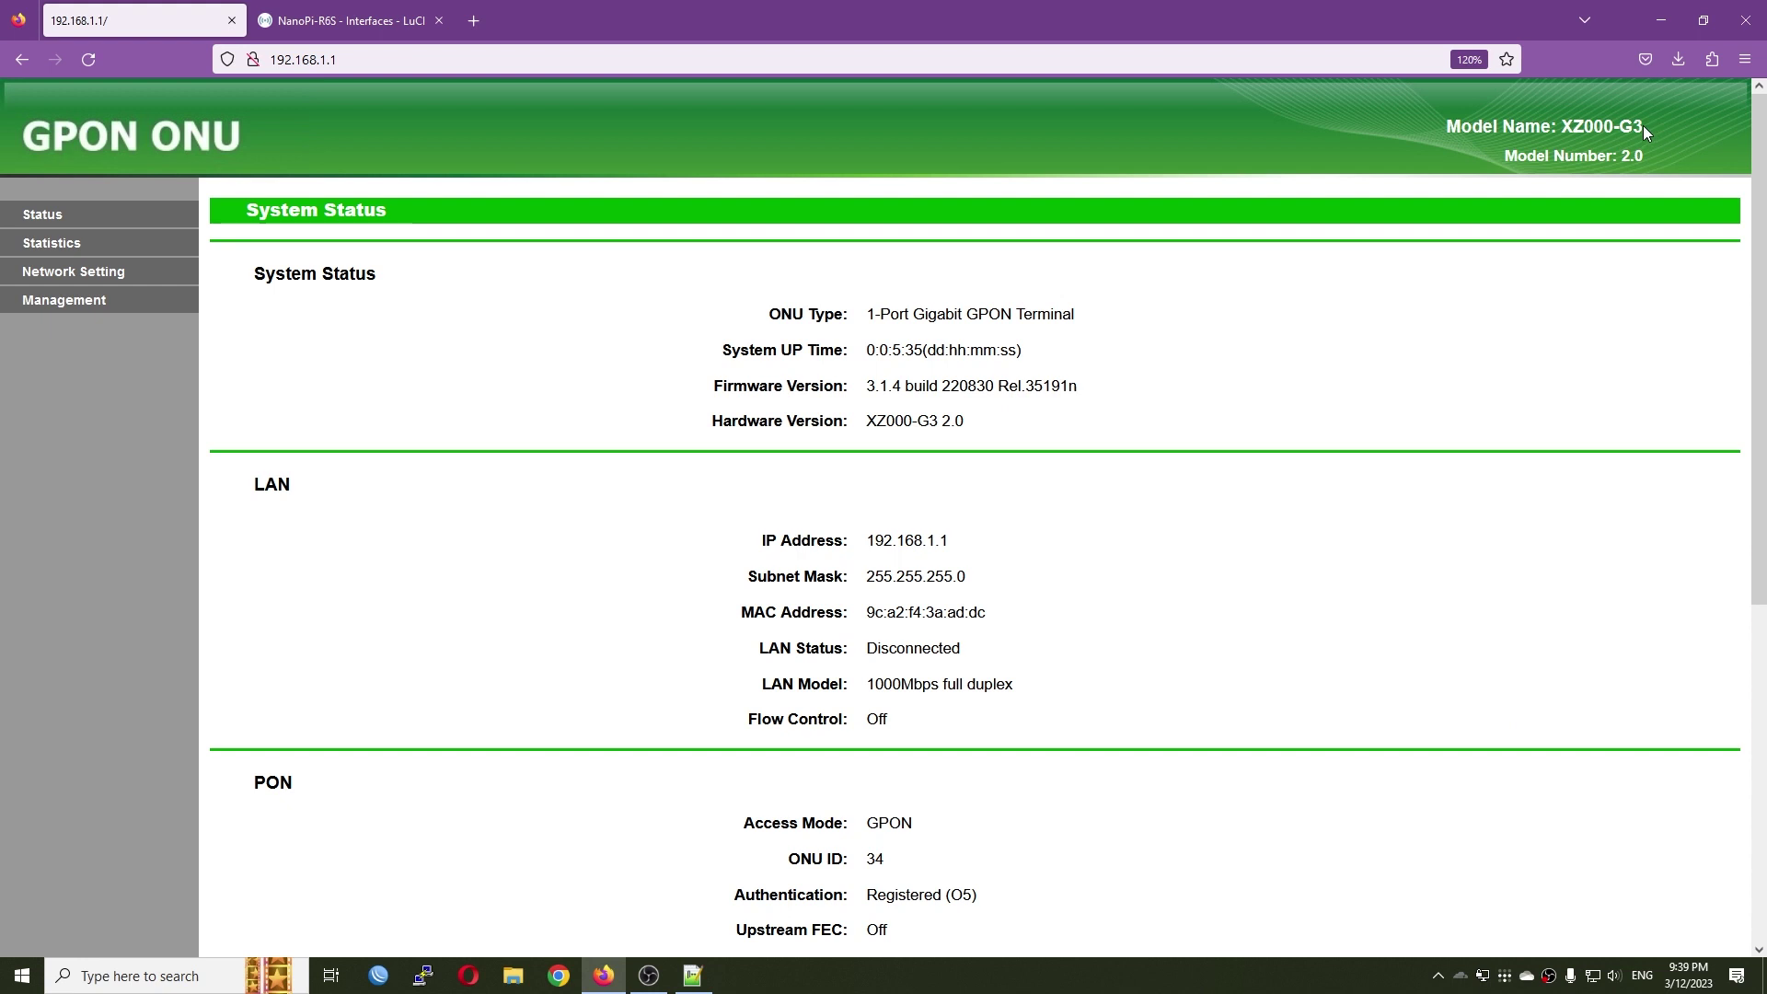
# Step: Check model XZ000-G3 and Registered (O5) authentication status, then expand Network Setting to PON Certification
pyautogui.moveTo(1646, 129); pyautogui.dragTo(1561, 131)
pyautogui.click(1231, 505)
pyautogui.scroll(-5, 1108, 611)
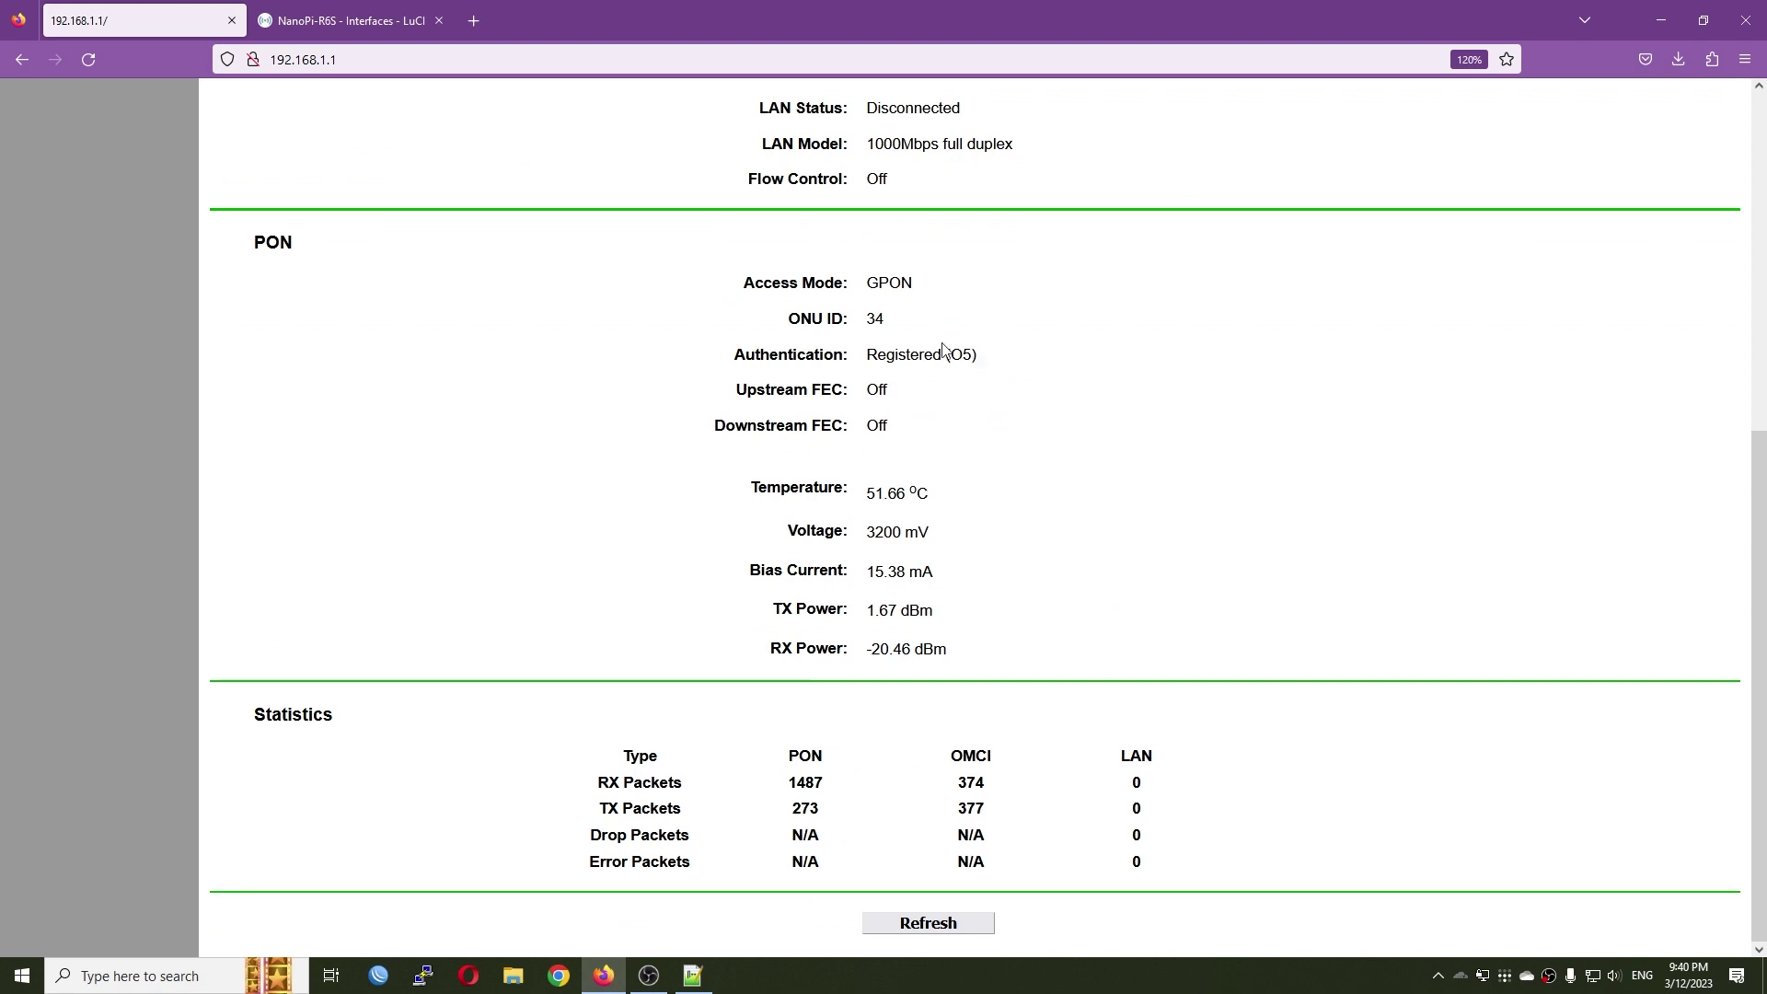
pyautogui.moveTo(989, 357); pyautogui.dragTo(871, 359)
pyautogui.click(966, 356)
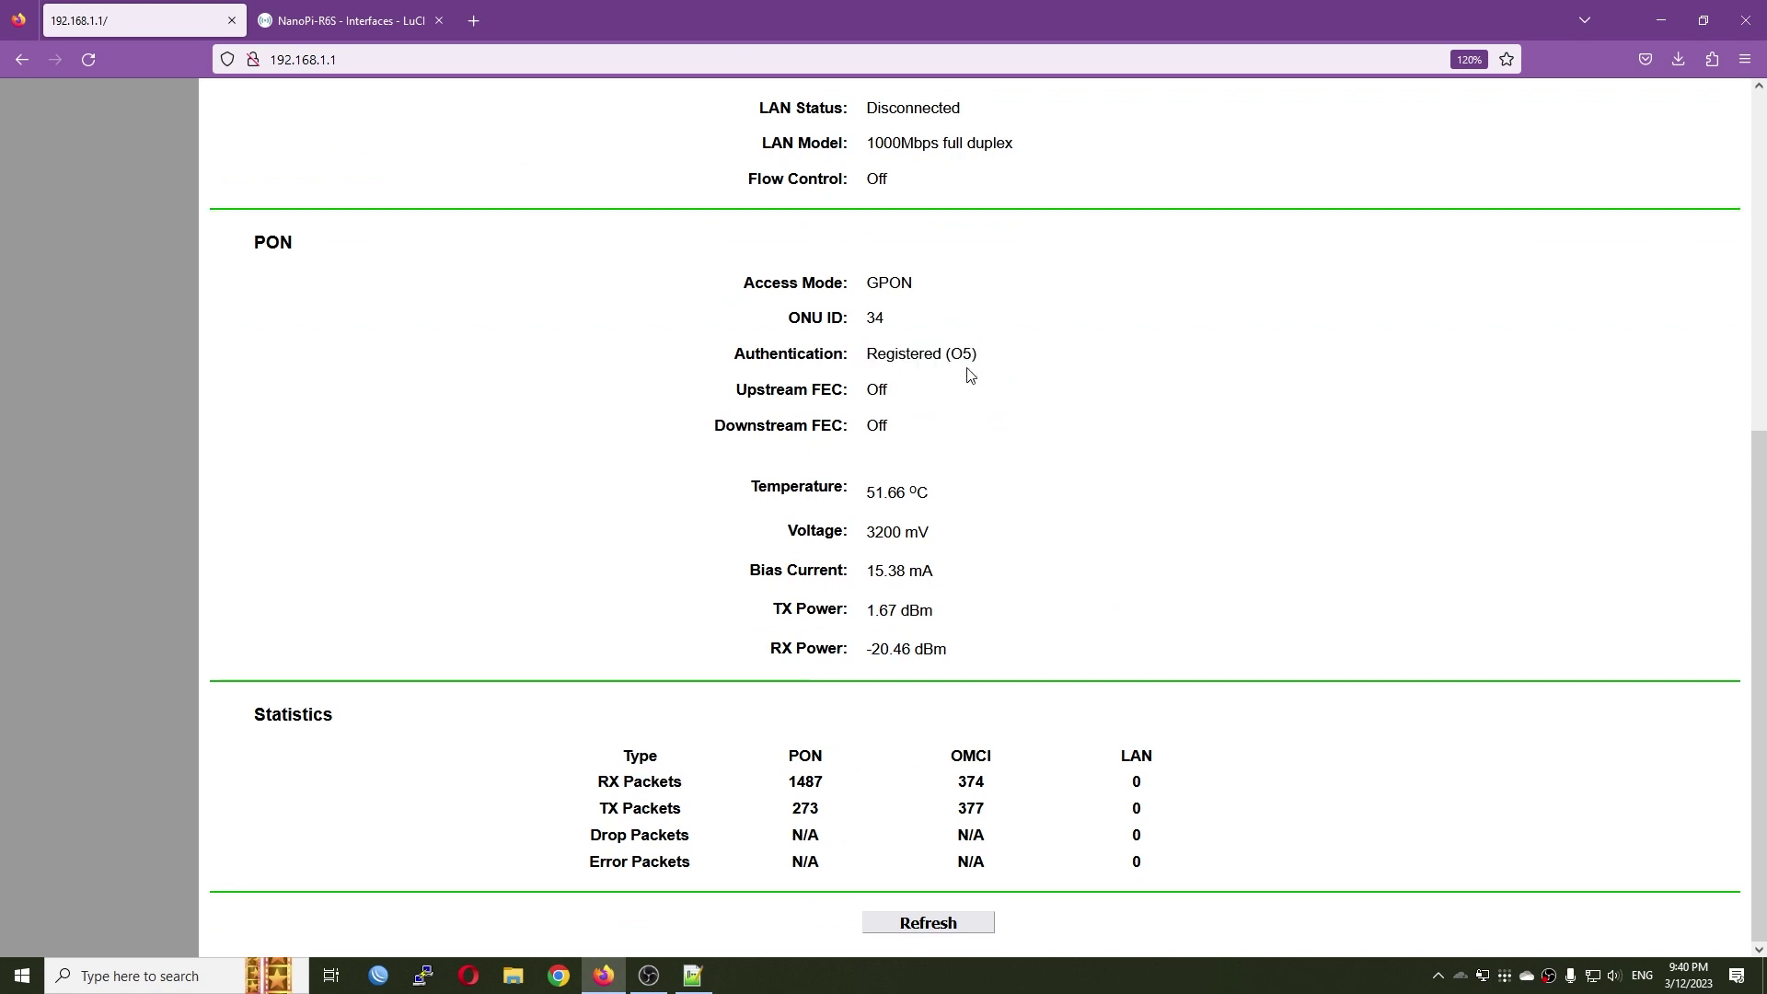
pyautogui.scroll(5, 966, 373)
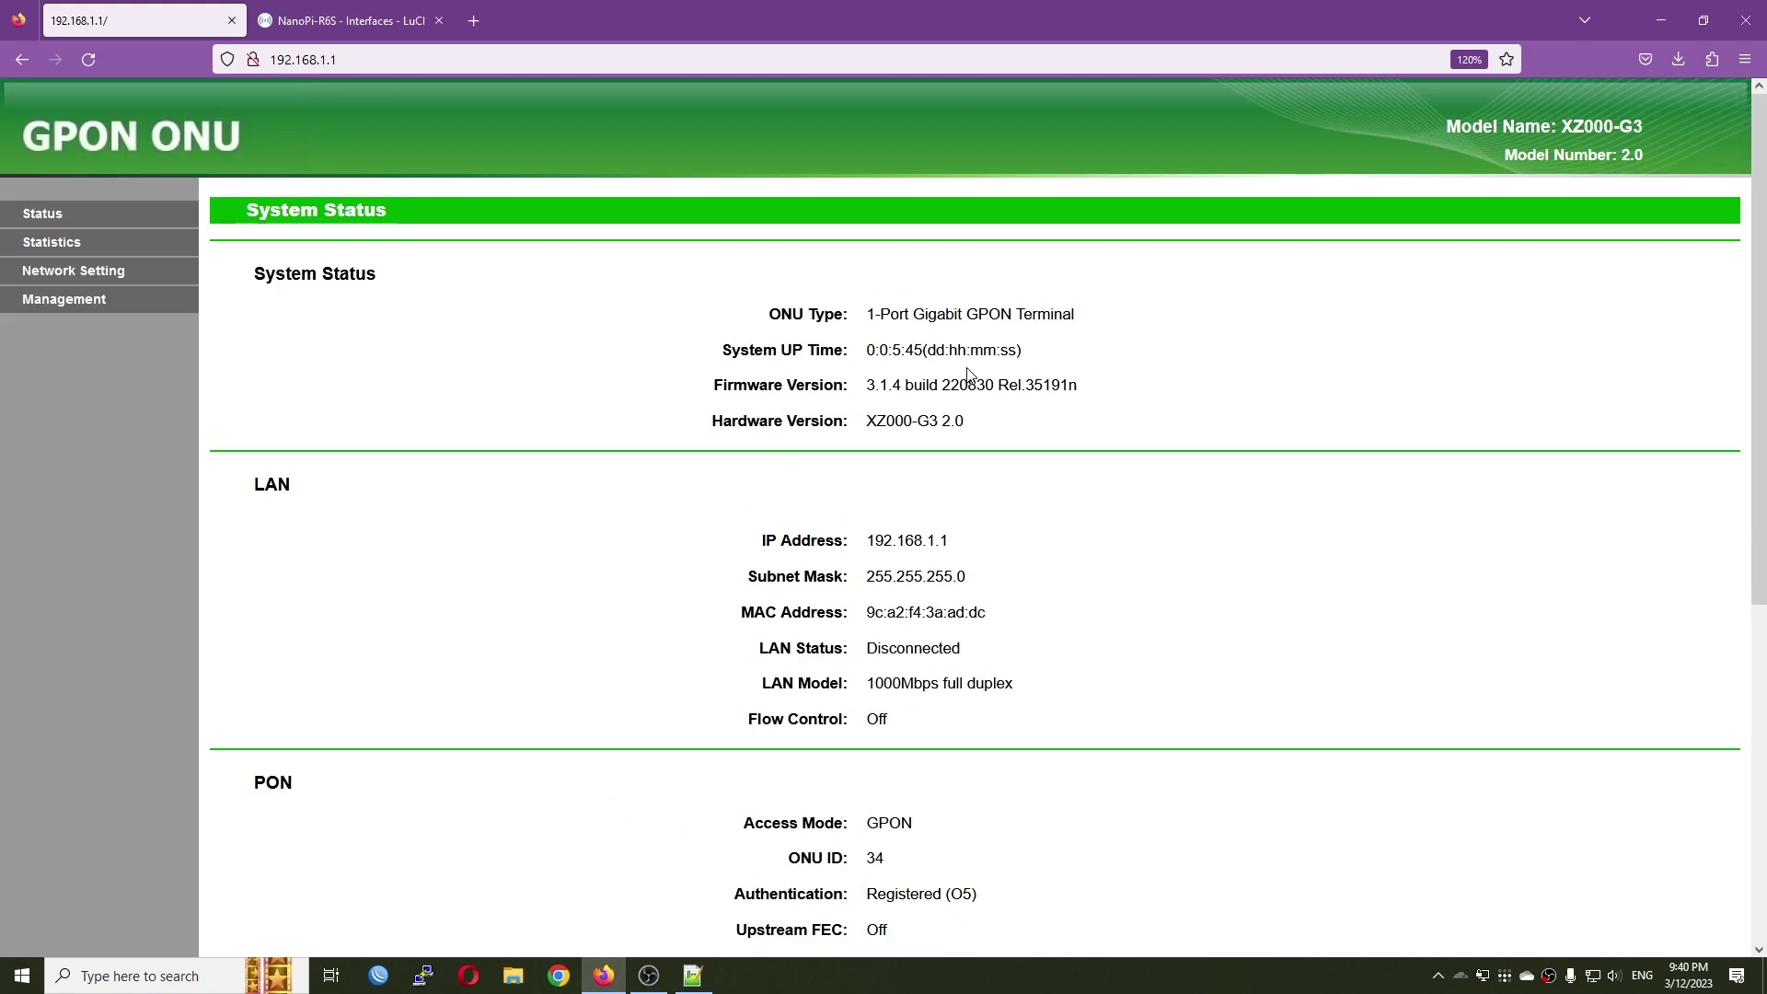
pyautogui.click(63, 274)
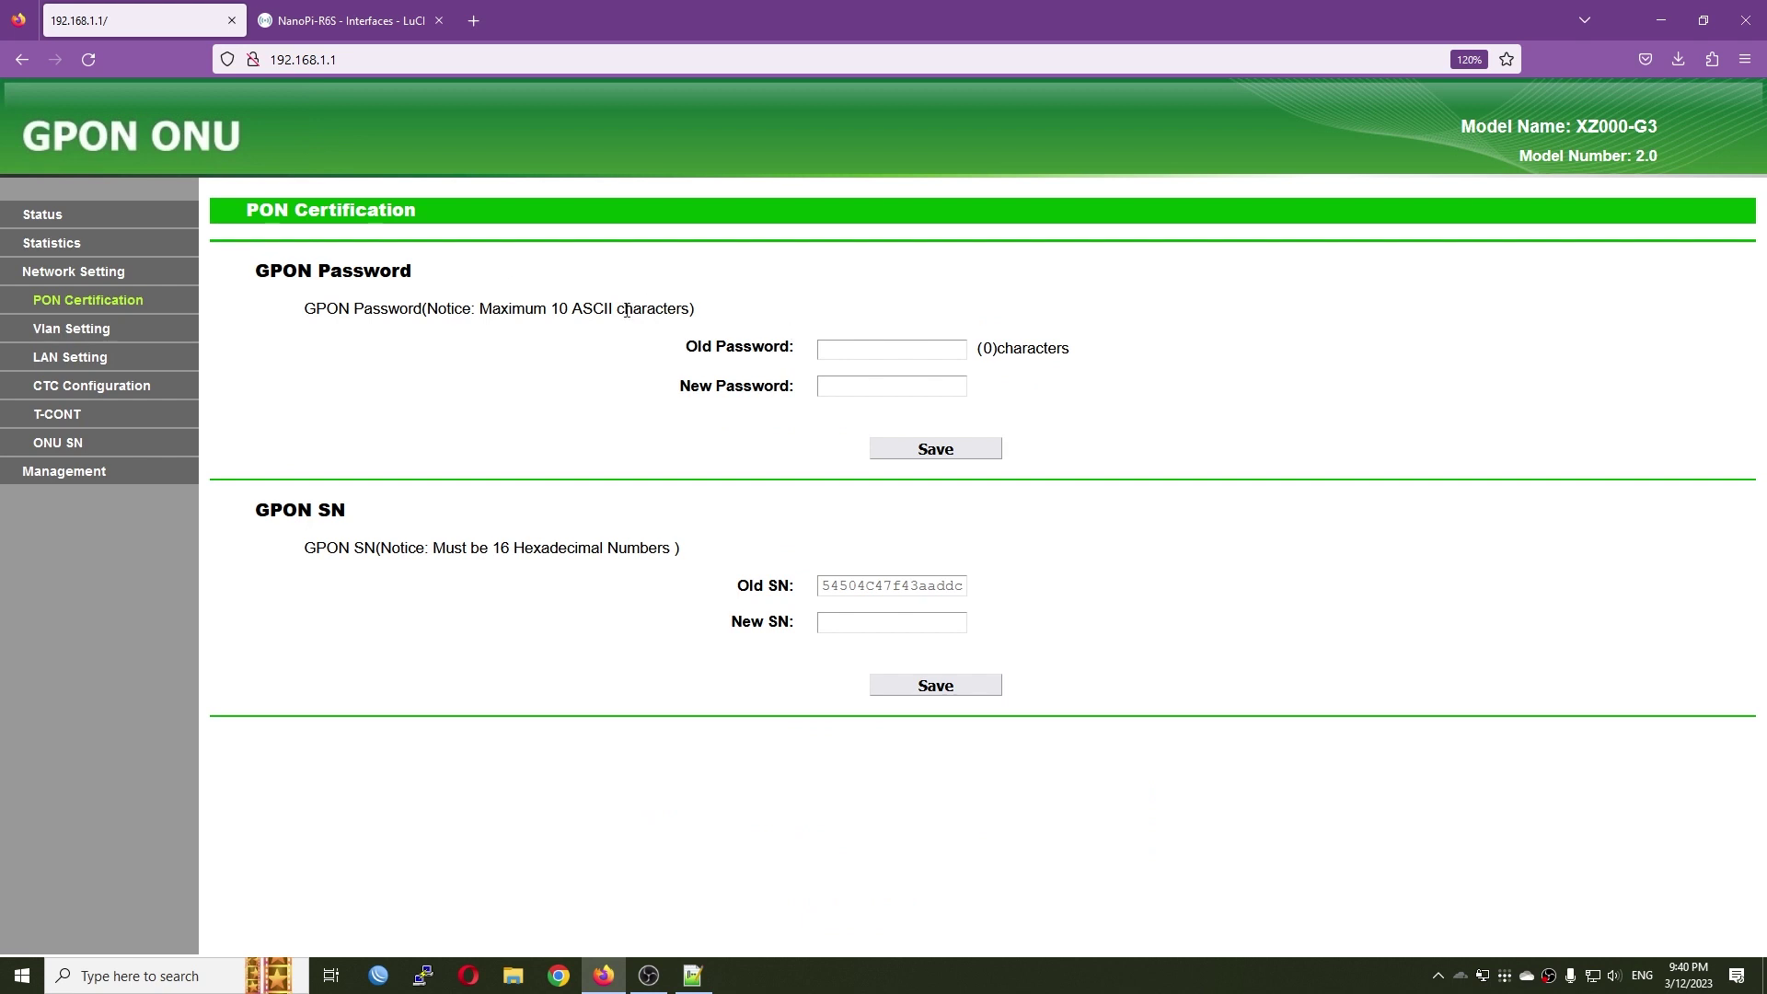
pyautogui.click(61, 445)
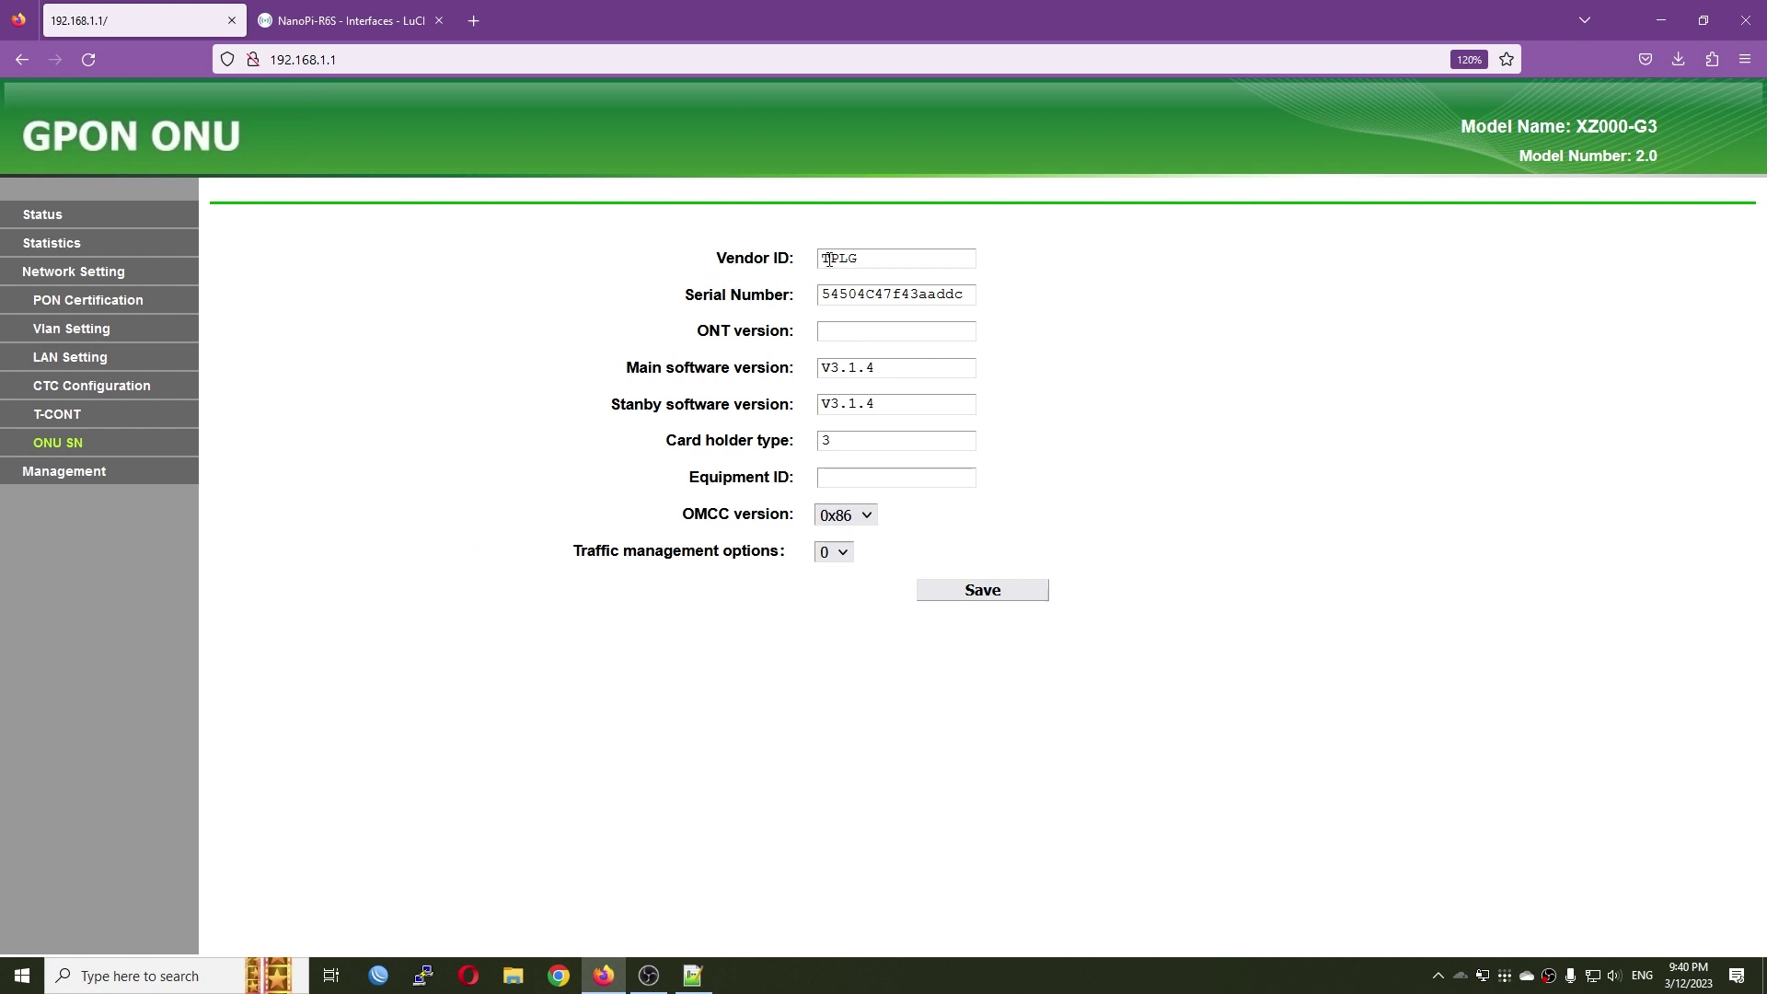
pyautogui.moveTo(872, 261); pyautogui.dragTo(814, 268)
pyautogui.doubleClick(899, 293)
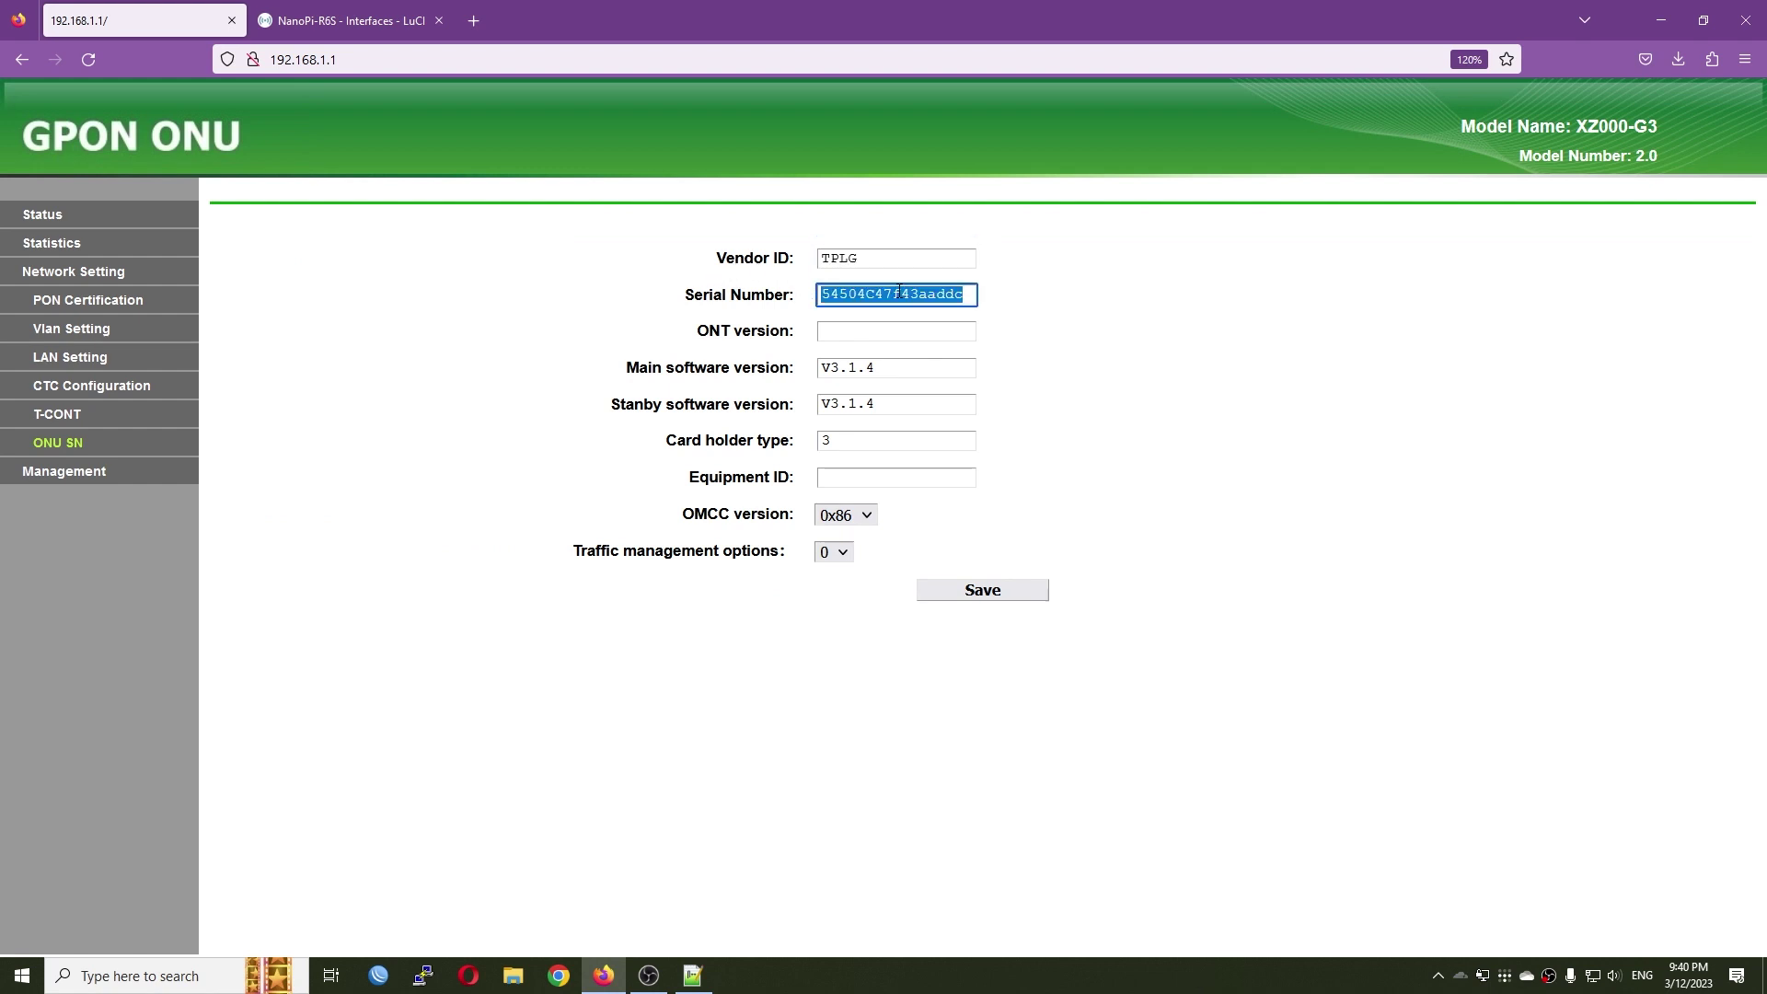
pyautogui.click(1096, 328)
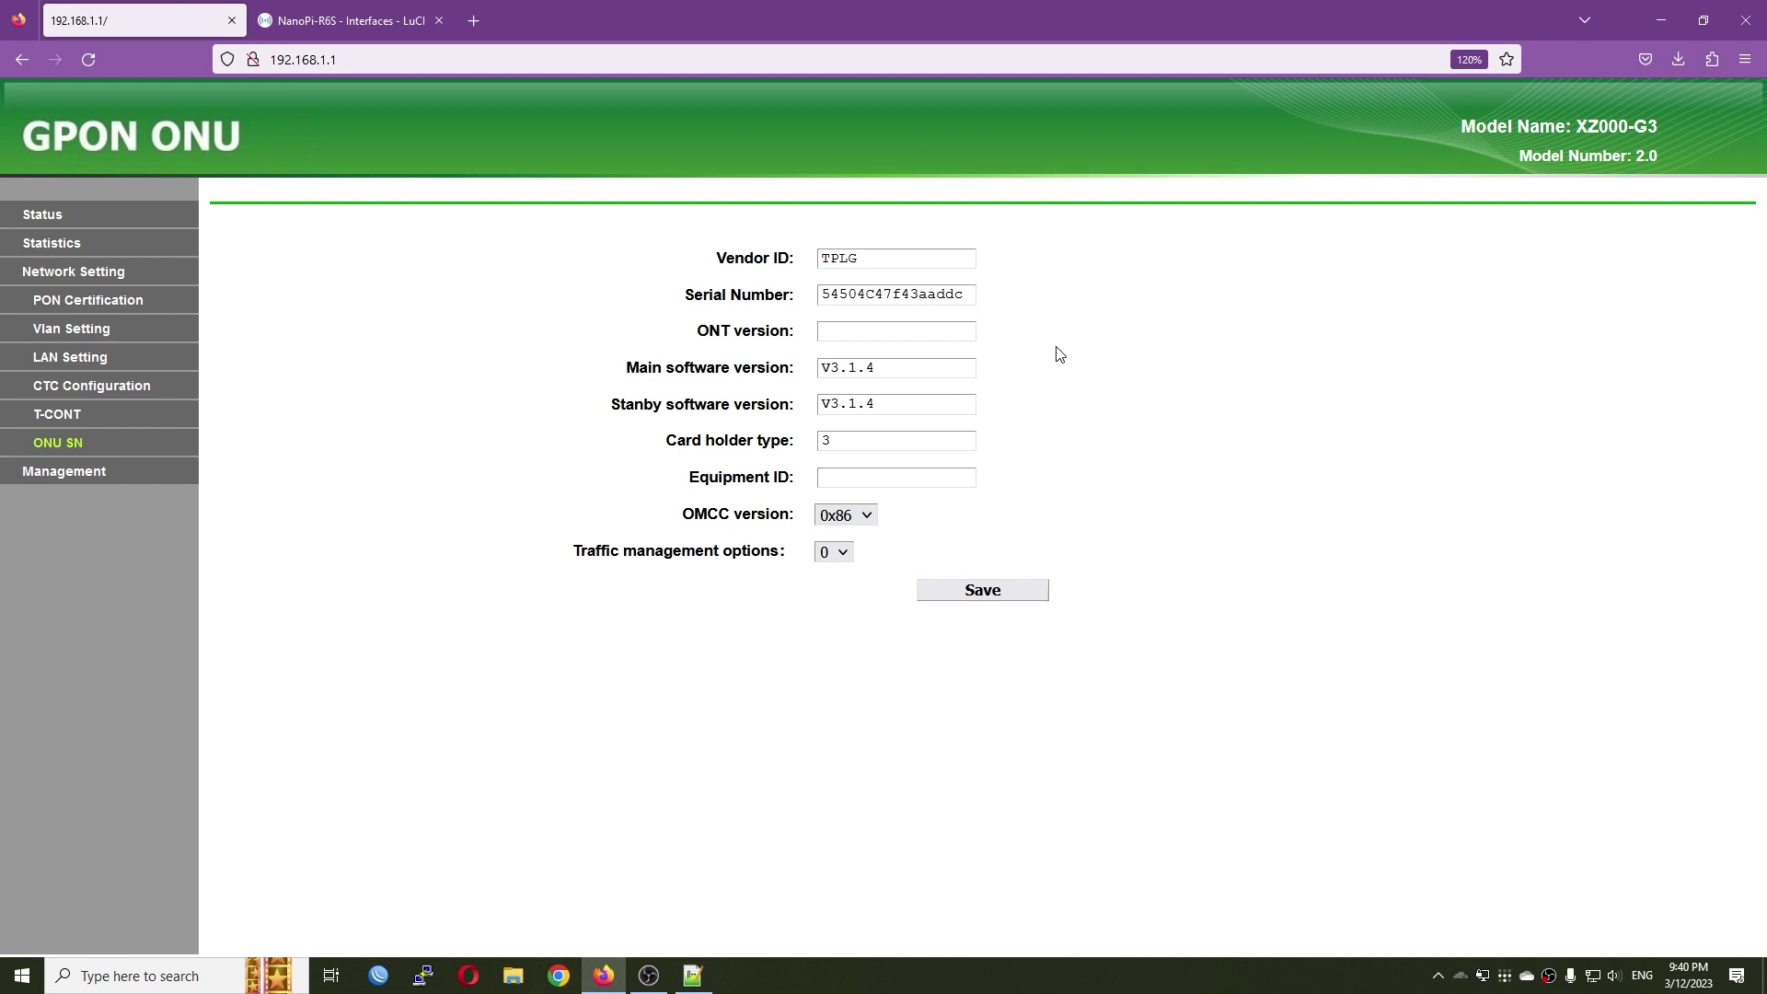
pyautogui.click(22, 975)
# Step: Launch Notepad and paste the ONU SN form's field labels into a new note
pyautogui.write('n')
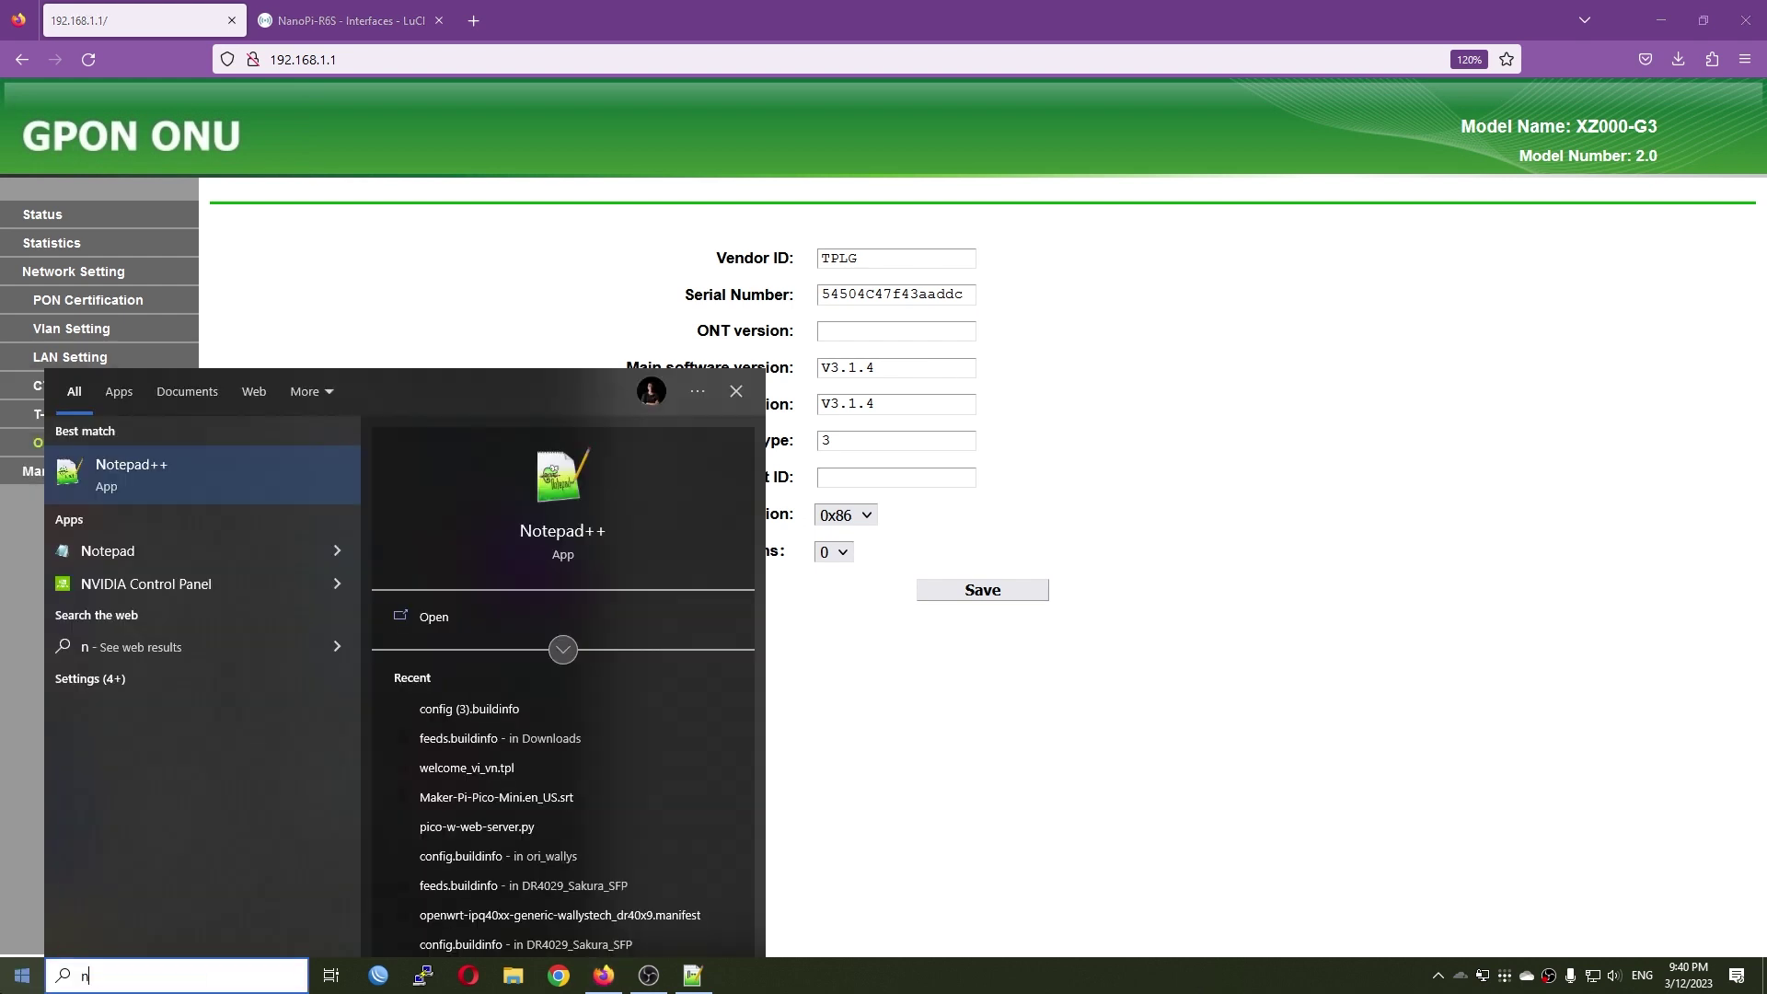
pyautogui.write('otepad')
pyautogui.press('Return')
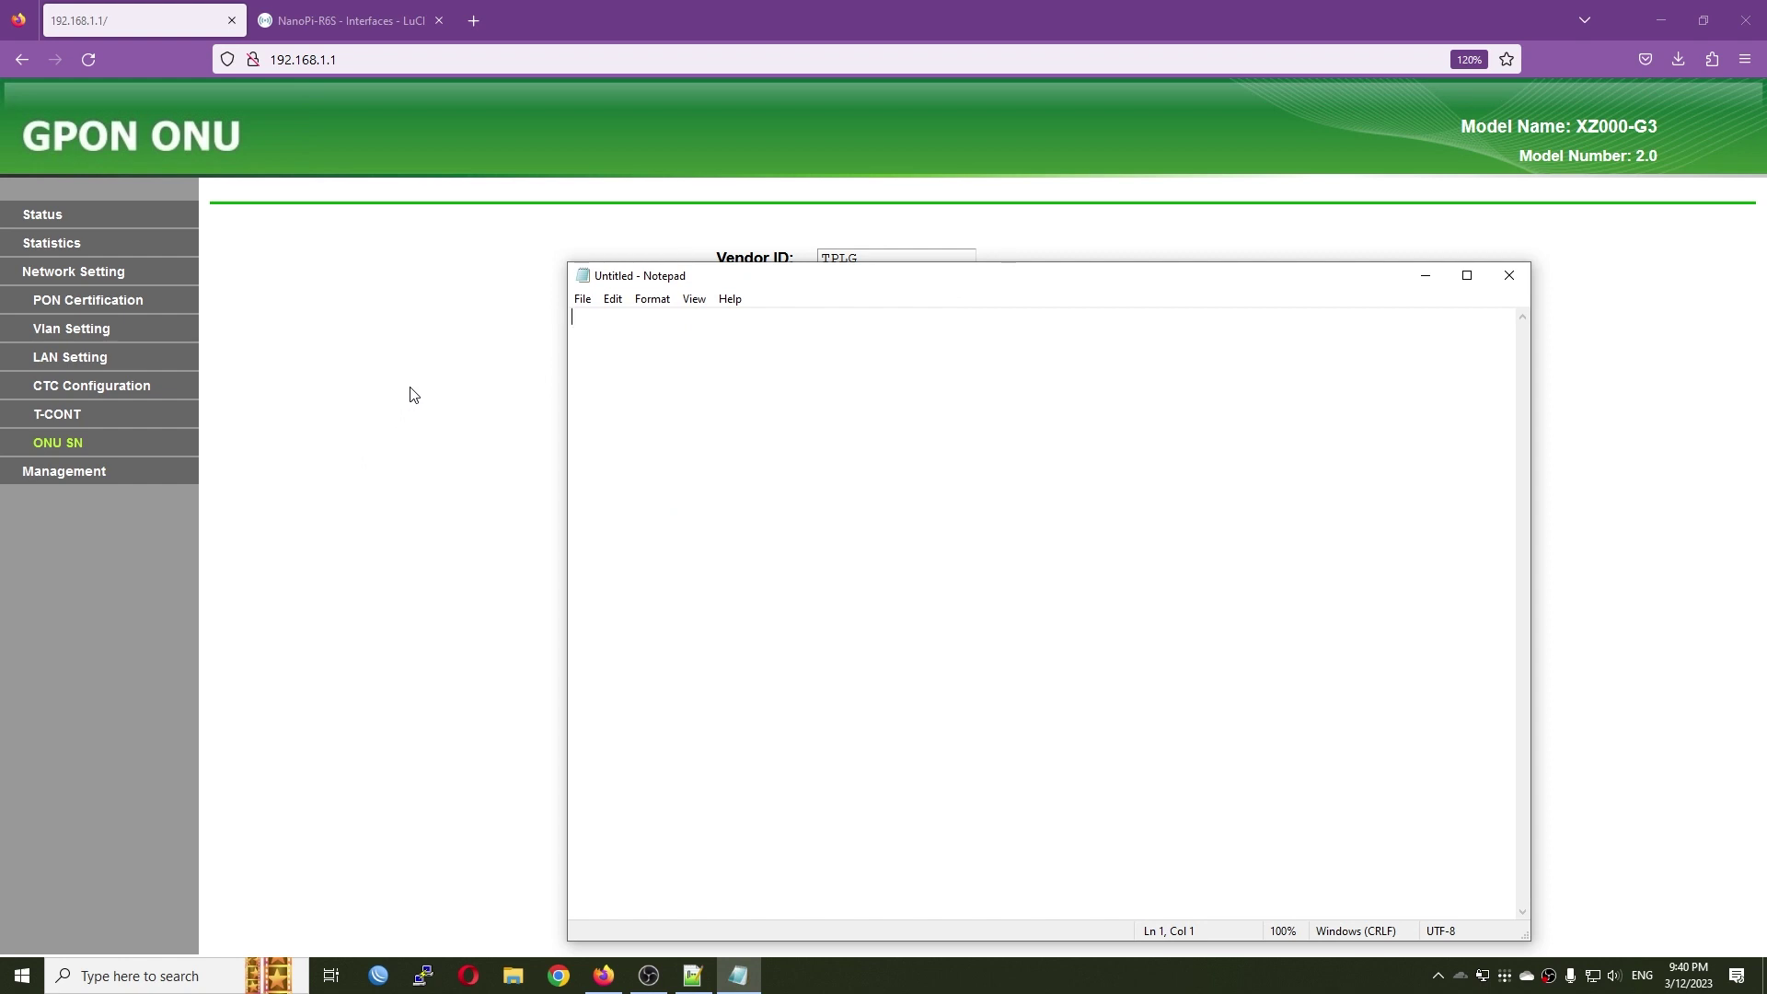
pyautogui.click(460, 370)
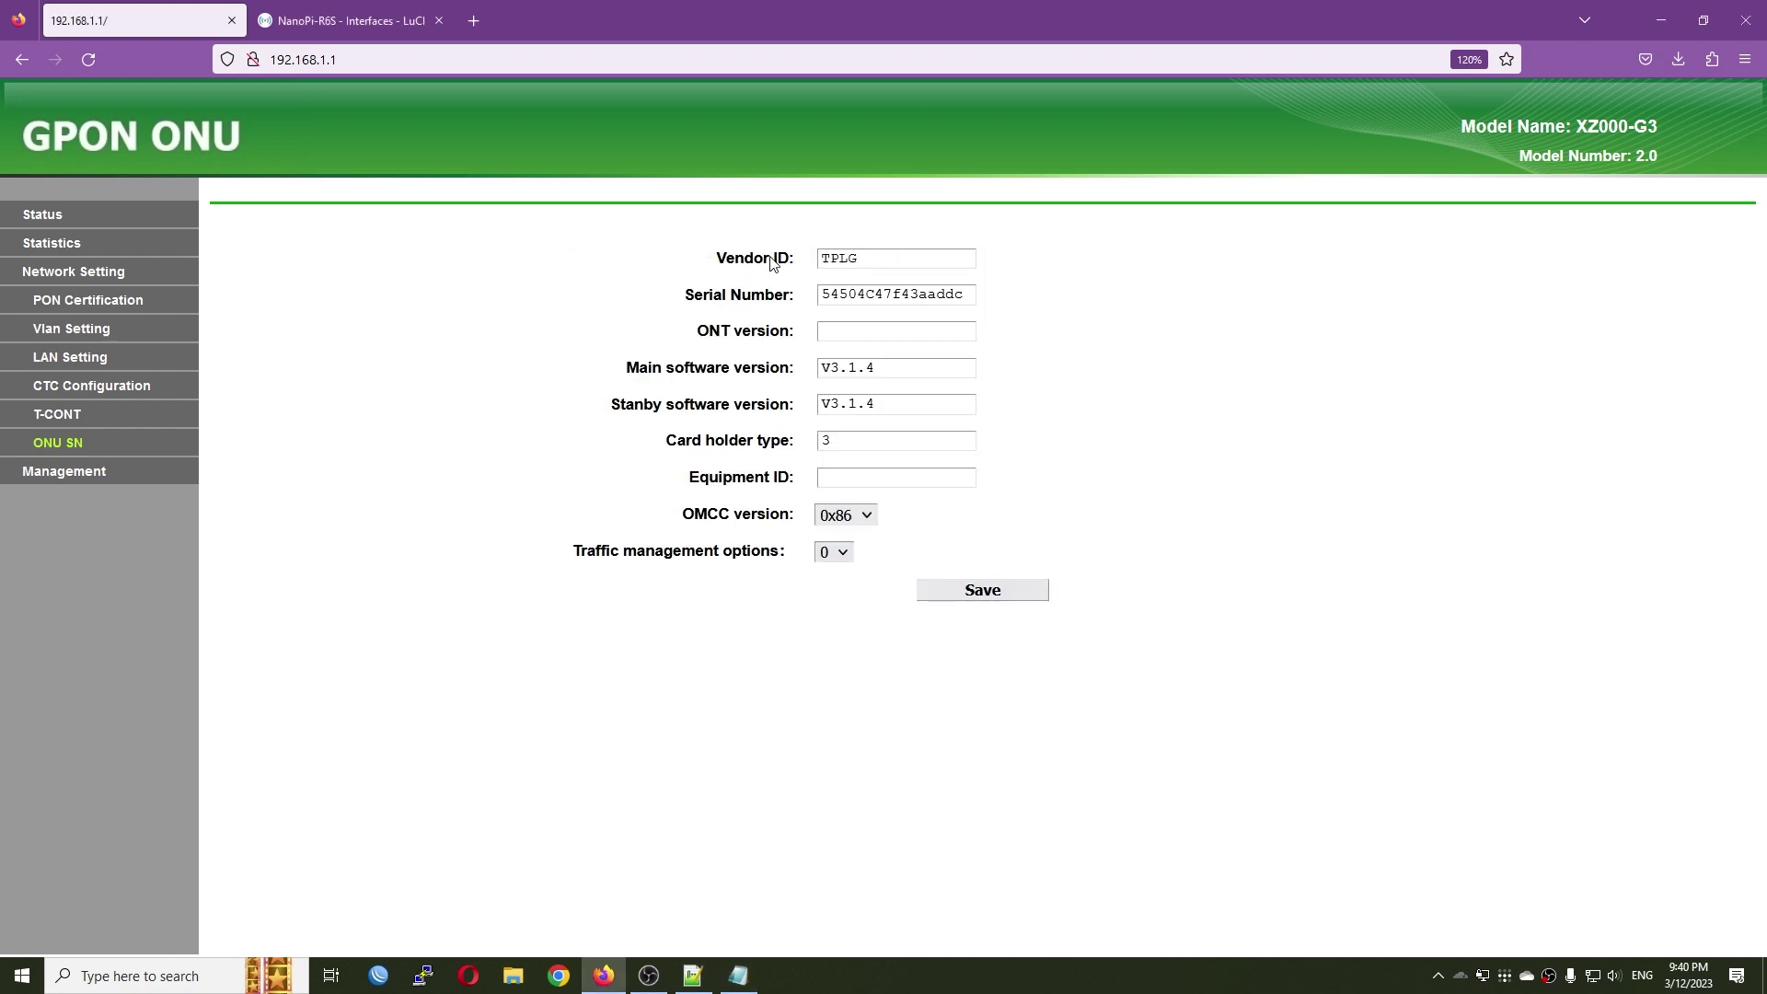
pyautogui.moveTo(727, 260); pyautogui.dragTo(1039, 555)
pyautogui.hotkey('ctrl', 'c')
pyautogui.hotkey('alt', 'Tab')
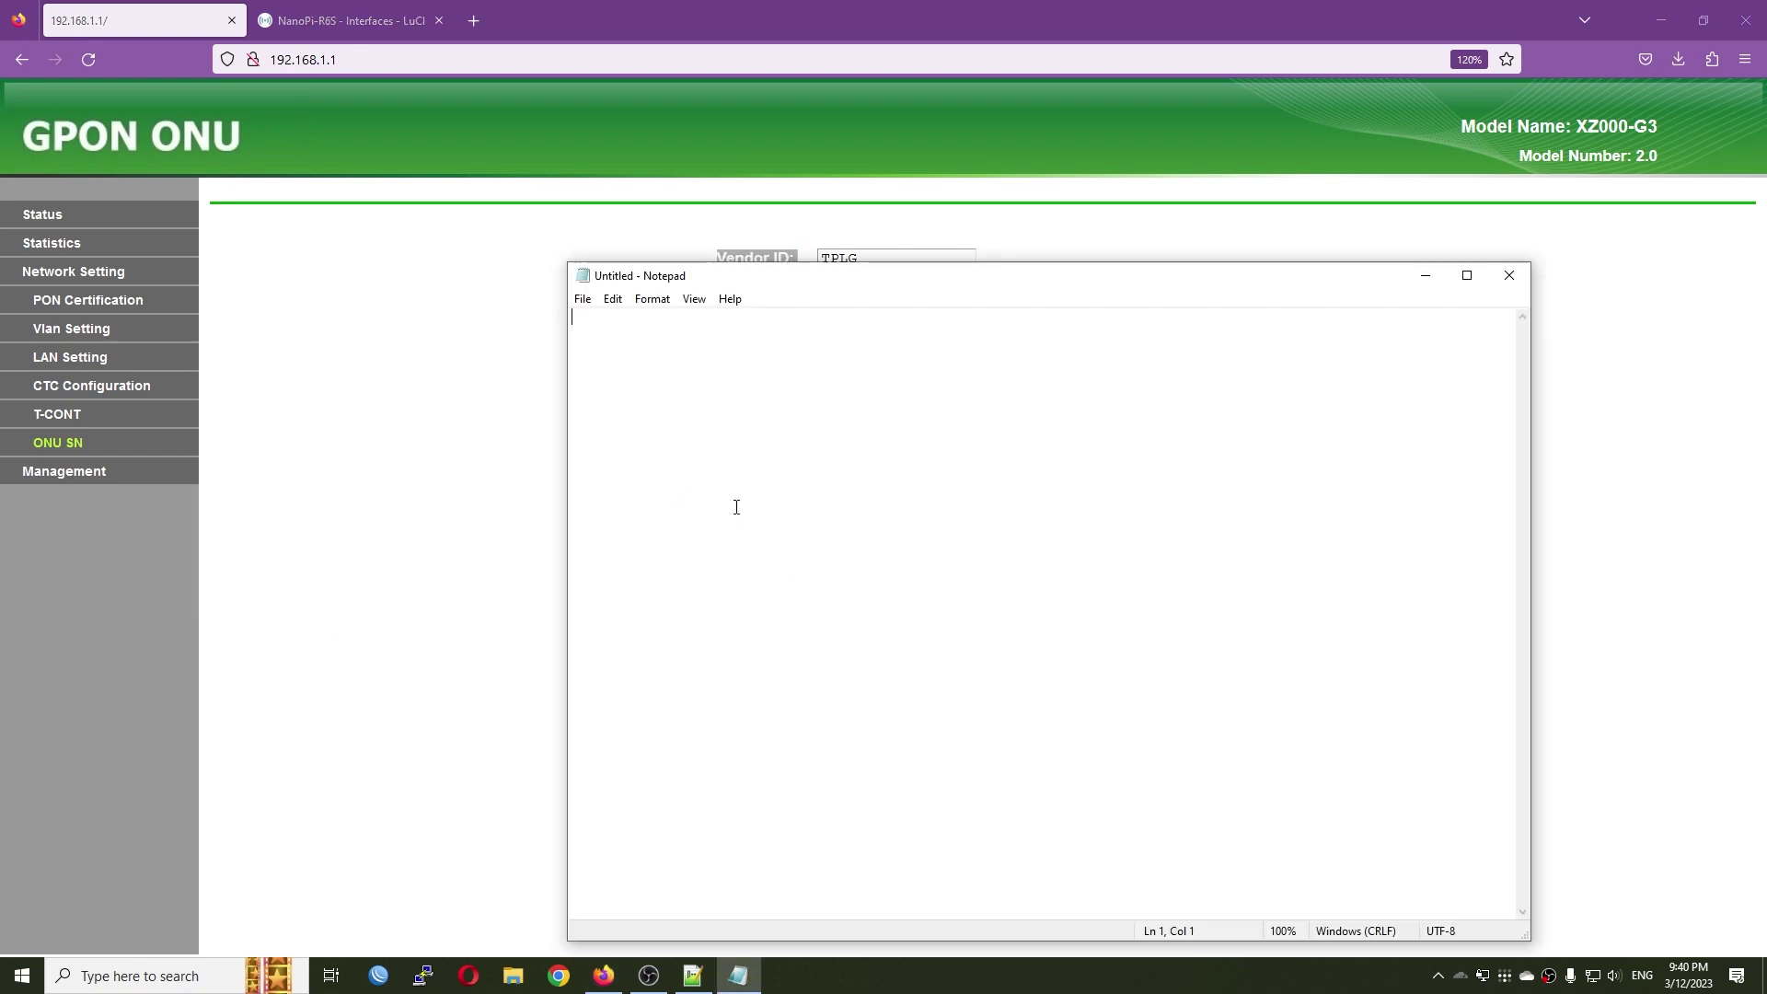
pyautogui.hotkey('ctrl', 'v')
pyautogui.hotkey('alt', 'Tab')
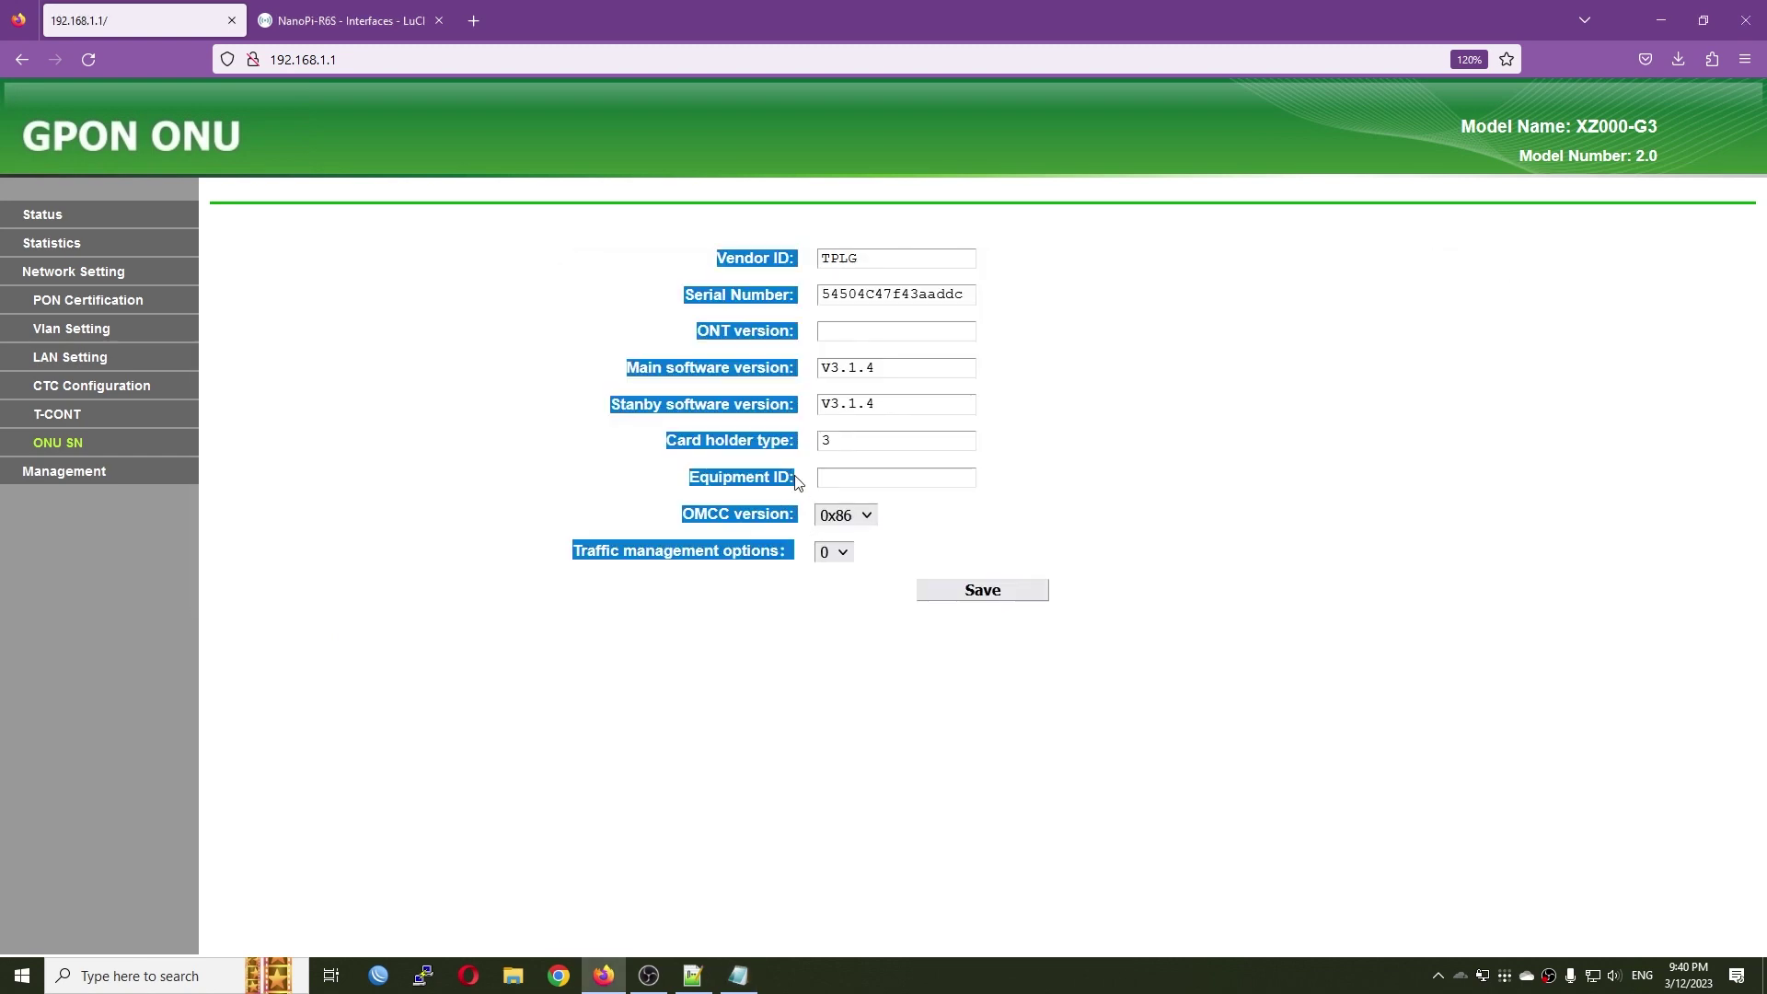
pyautogui.moveTo(813, 488); pyautogui.dragTo(764, 479)
pyautogui.hotkey('alt', 'Tab')
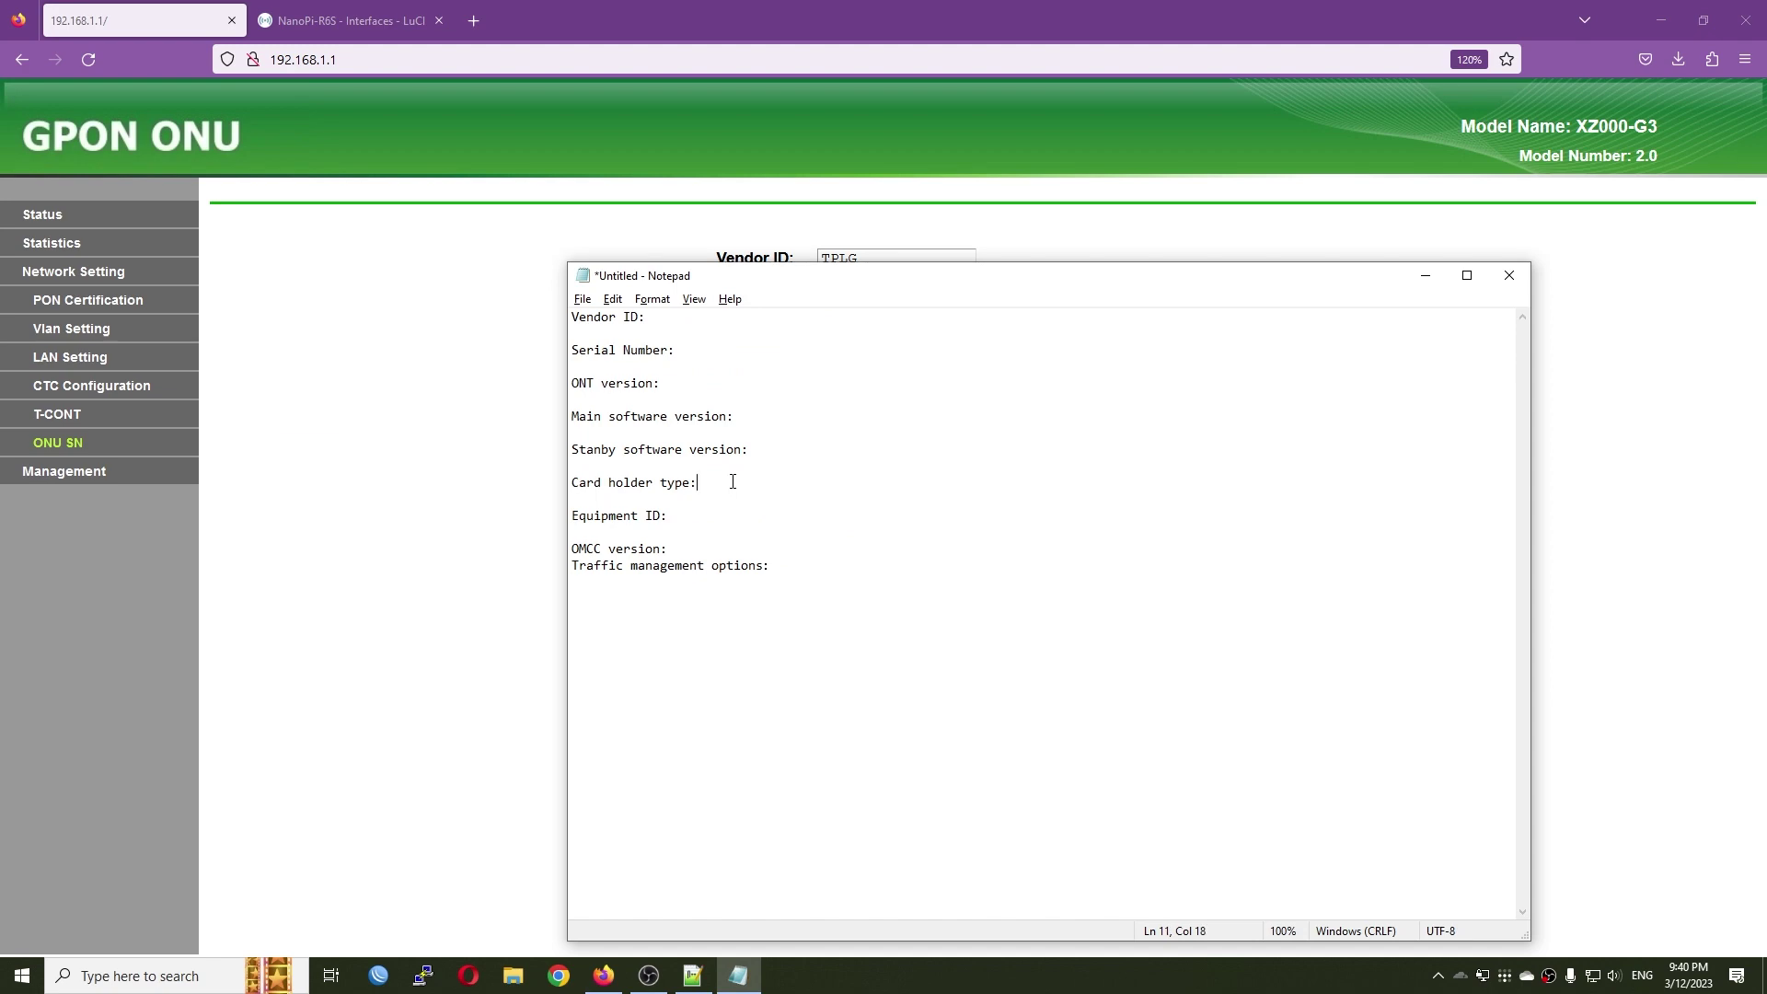
pyautogui.hotkey('alt', 'Tab')
pyautogui.moveTo(861, 258); pyautogui.dragTo(776, 269)
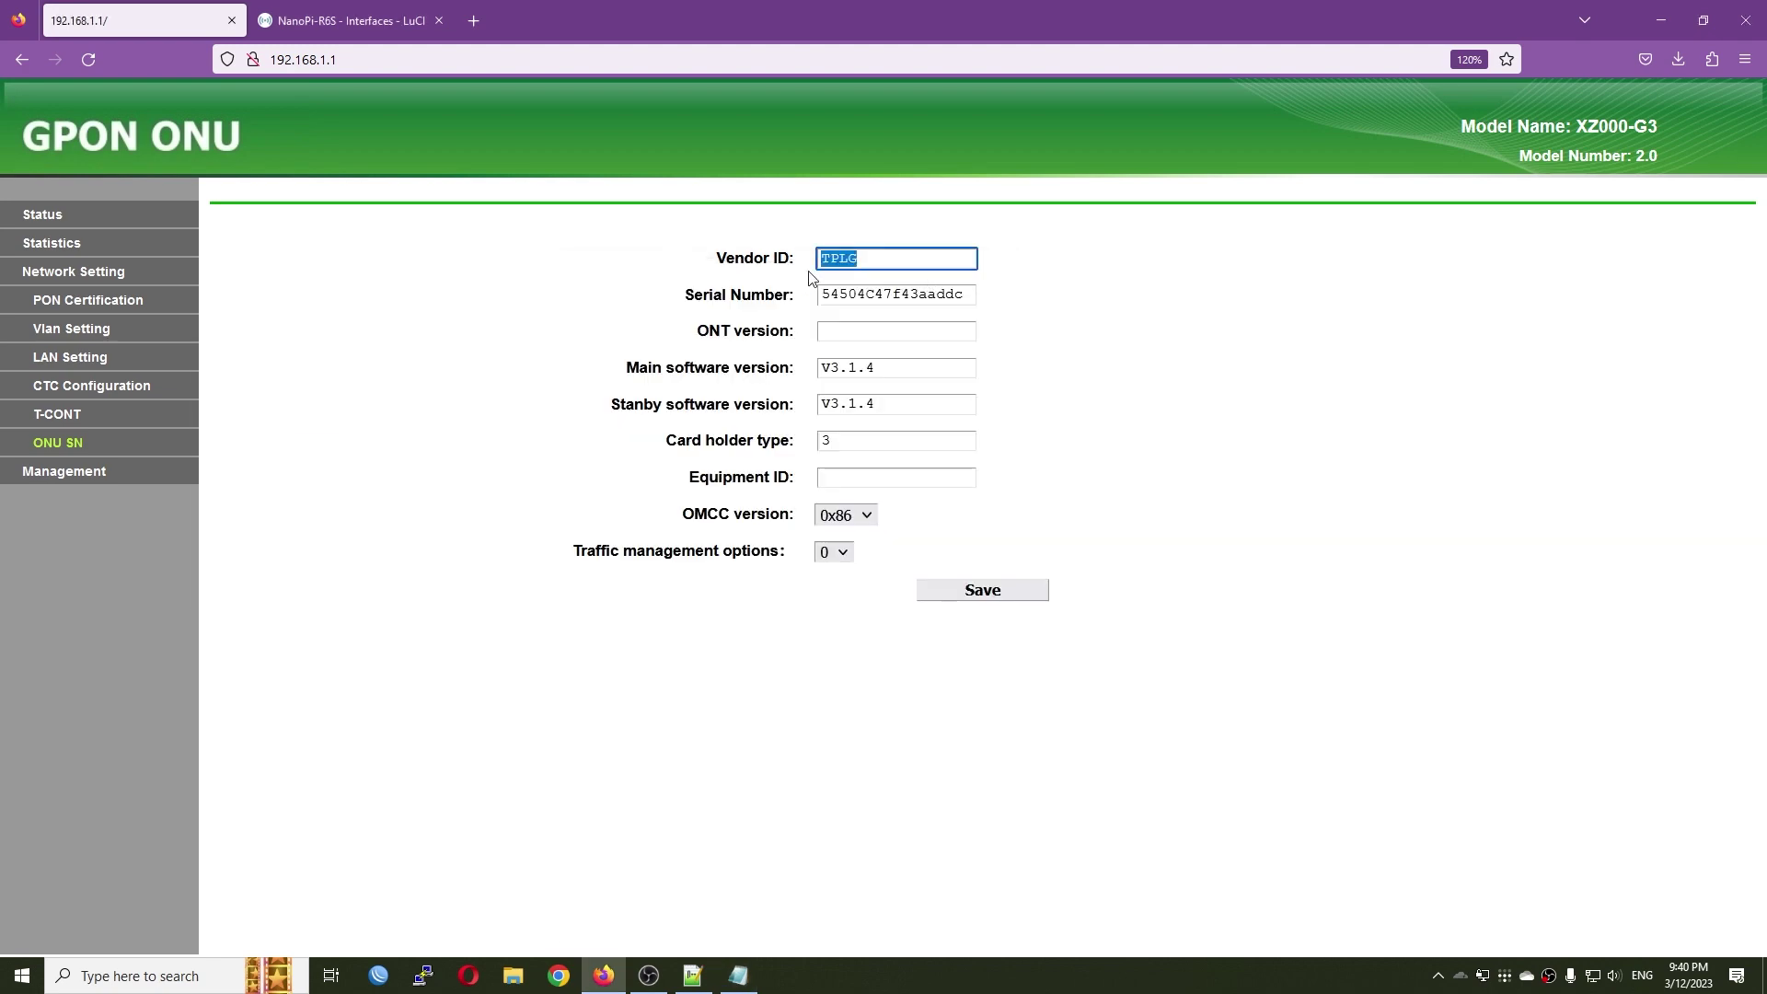
pyautogui.hotkey('ctrl', 'c')
pyautogui.hotkey('alt', 'Tab')
pyautogui.click(724, 314)
pyautogui.hotkey('ctrl', 'v')
pyautogui.hotkey('alt', 'Tab')
pyautogui.doubleClick(897, 291)
pyautogui.hotkey('ctrl', 'c')
pyautogui.hotkey('alt', 'Tab')
pyautogui.hotkey('ctrl', 'v')
pyautogui.hotkey('alt', 'Tab')
# Step: Copy software version V3.1.4 into the note after the Stanby software version label
pyautogui.doubleClick(895, 368)
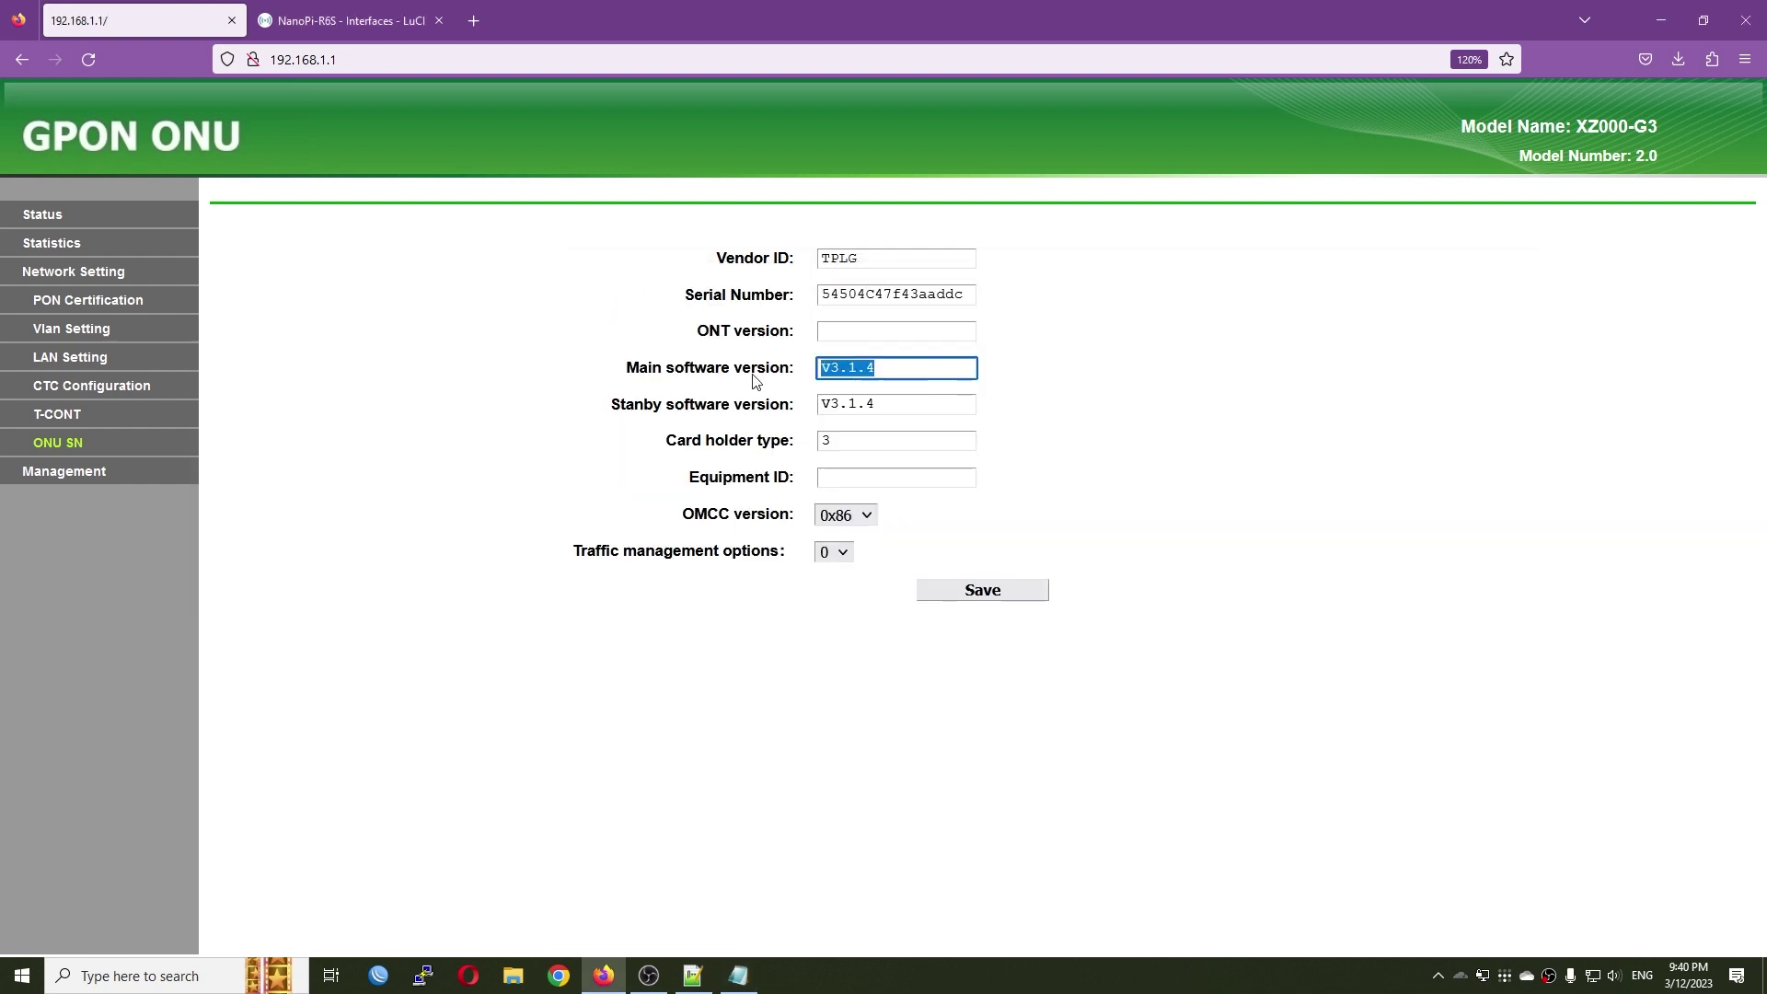
pyautogui.hotkey('ctrl', 'c')
pyautogui.hotkey('alt', 'Tab')
pyautogui.hotkey('alt', 'Tab')
pyautogui.hotkey('alt', 'Tab')
pyautogui.click(828, 447)
pyautogui.hotkey('ctrl', 'v')
pyautogui.hotkey('alt', 'Tab')
pyautogui.hotkey('alt', 'Tab')
pyautogui.click(727, 523)
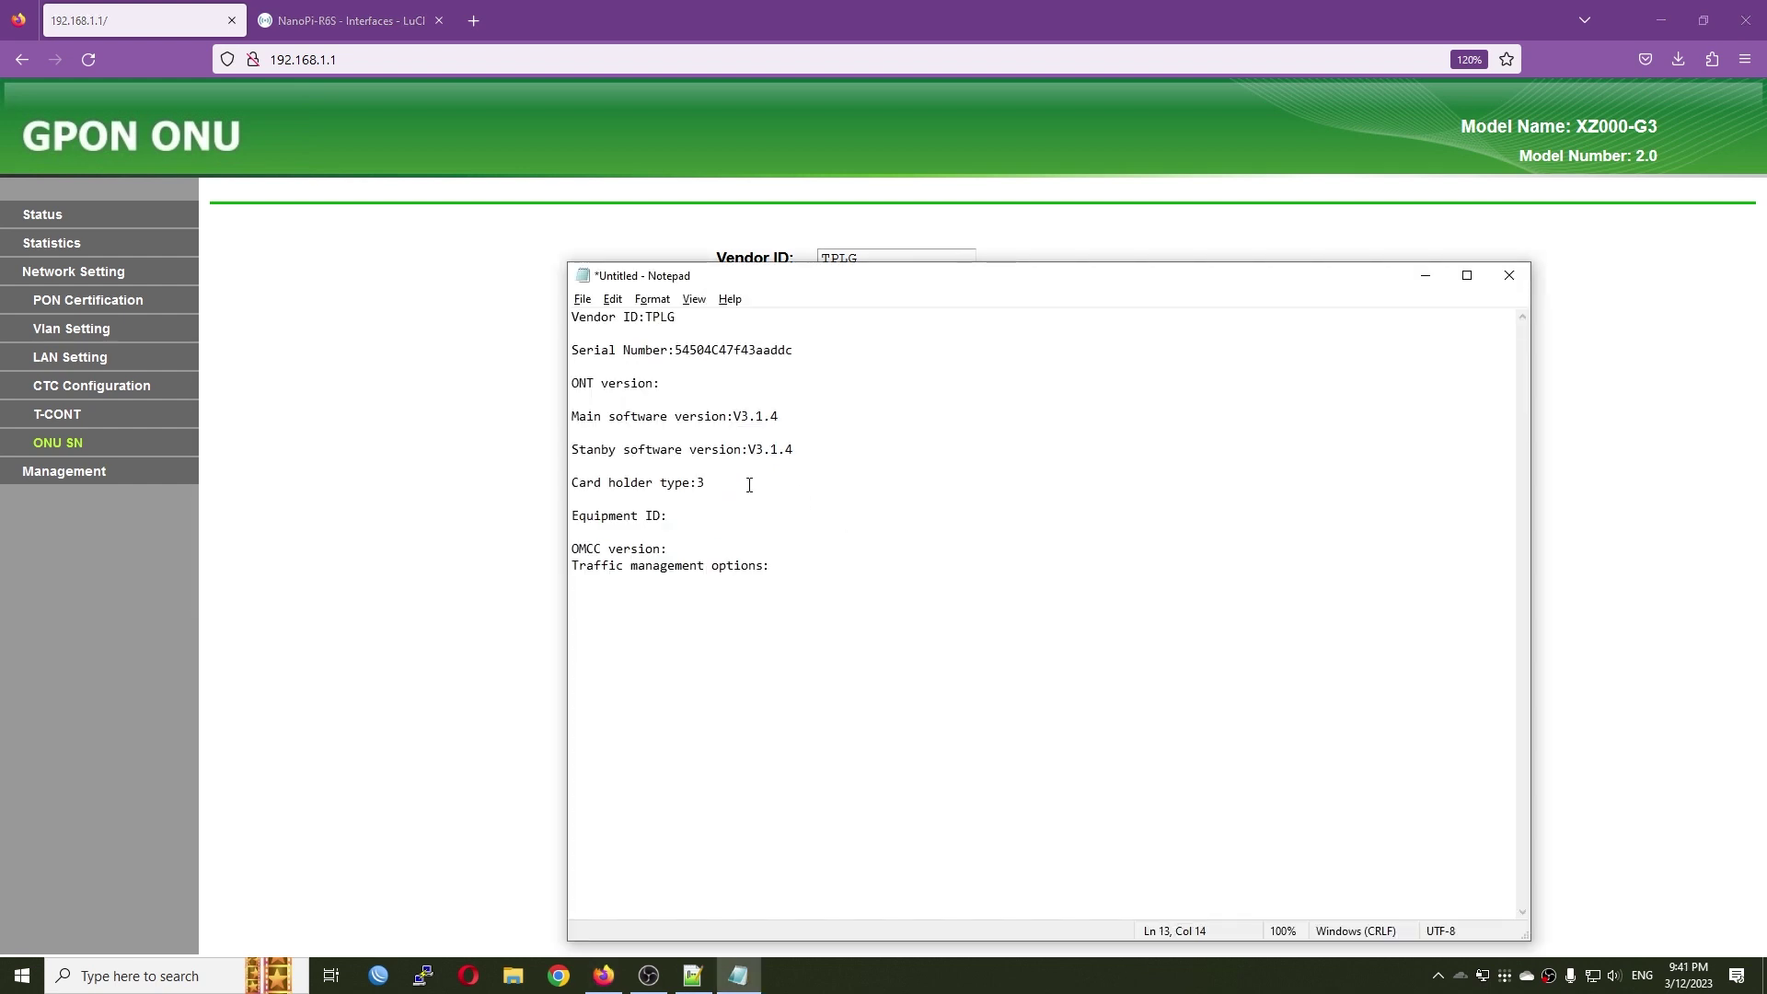
pyautogui.hotkey('alt', 'Tab')
# Step: Type 0x86 as the OMCC version in the note
pyautogui.hotkey('alt', 'Tab')
pyautogui.press('Down')
pyautogui.press('End')
pyautogui.write('0x')
pyautogui.hotkey('alt', 'Tab')
pyautogui.hotkey('alt', 'Tab')
pyautogui.write('8')
pyautogui.hotkey('alt', 'Tab')
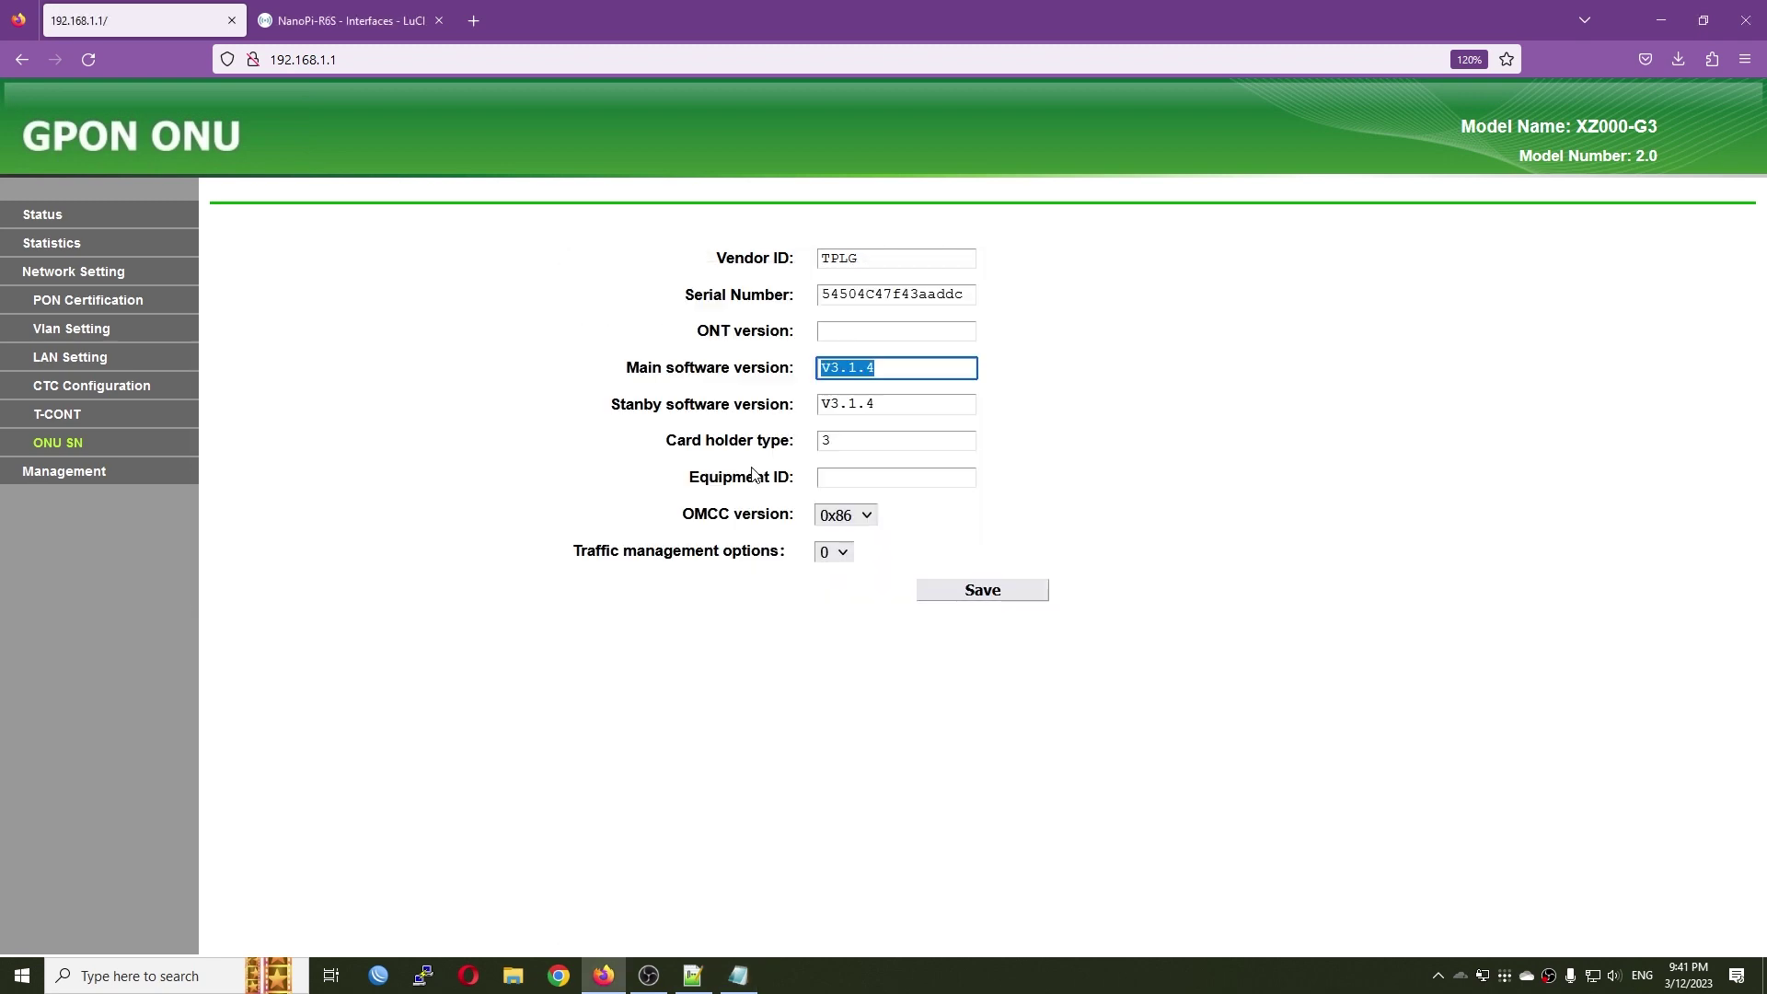
pyautogui.hotkey('alt', 'Tab')
pyautogui.write('6')
pyautogui.press('Down')
pyautogui.press('Down')
pyautogui.hotkey('alt', 'Tab')
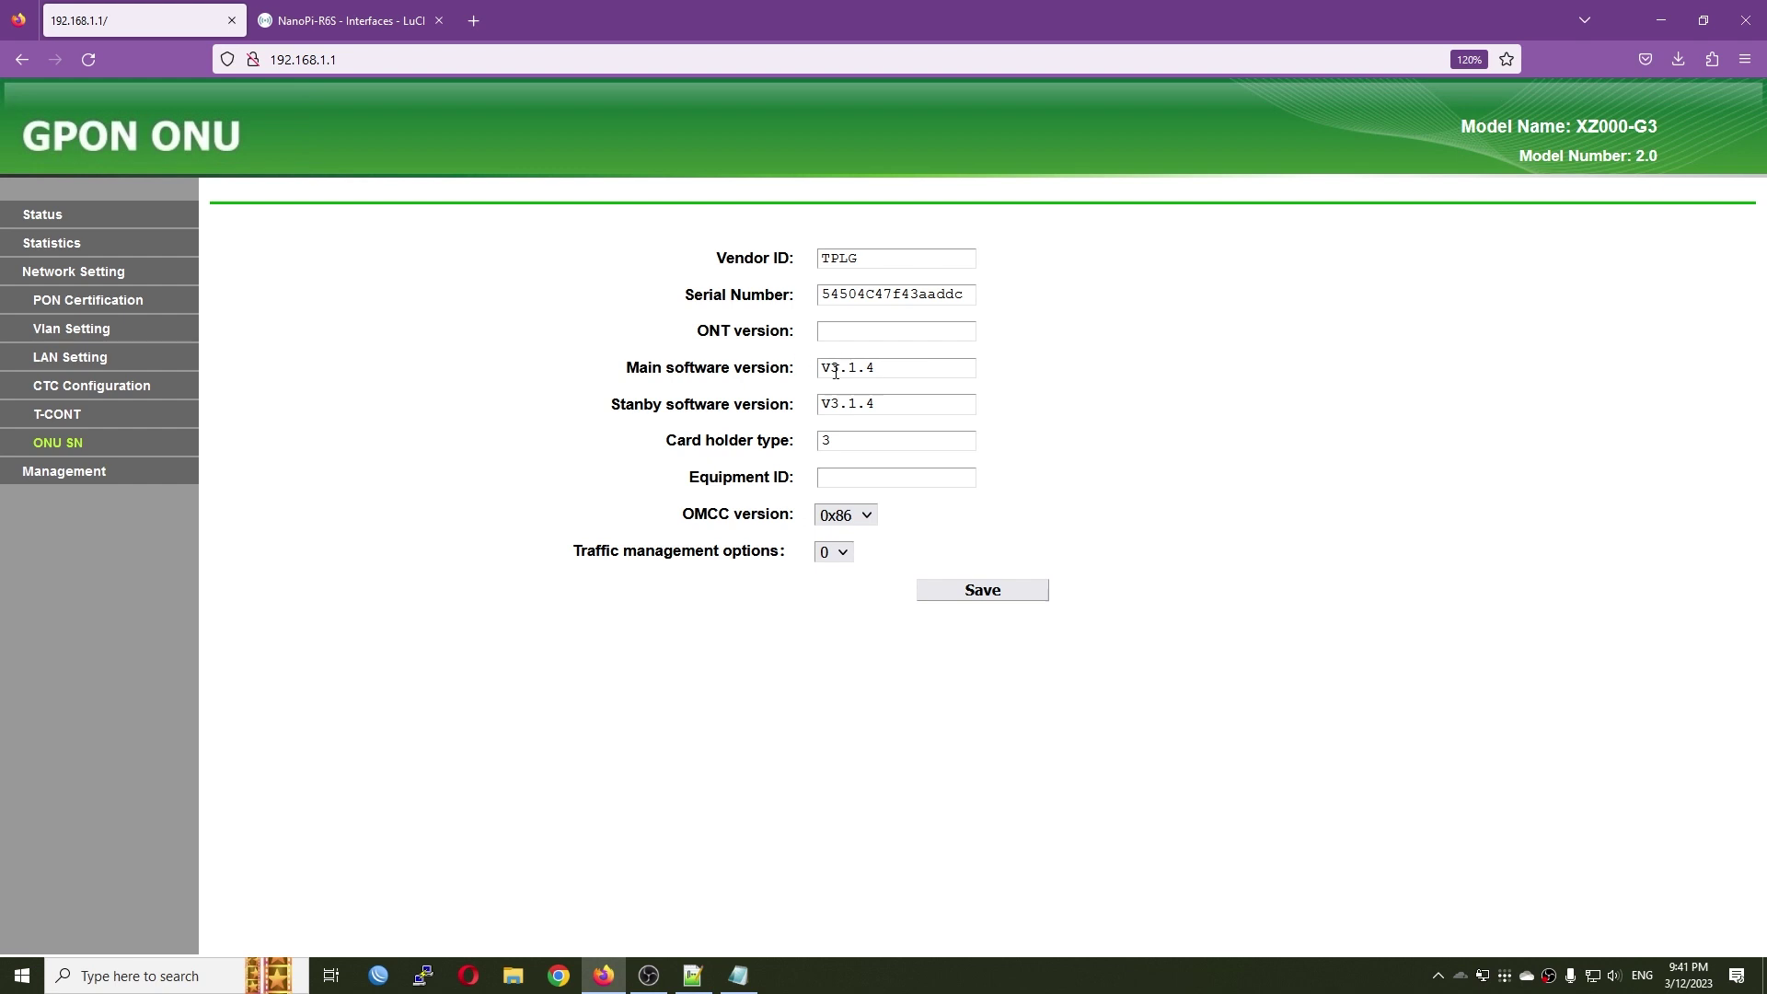
# Step: Browse the T-CONT, CTC, LAN, VLAN and PON Certification pages, ending on System Status
pyautogui.click(81, 421)
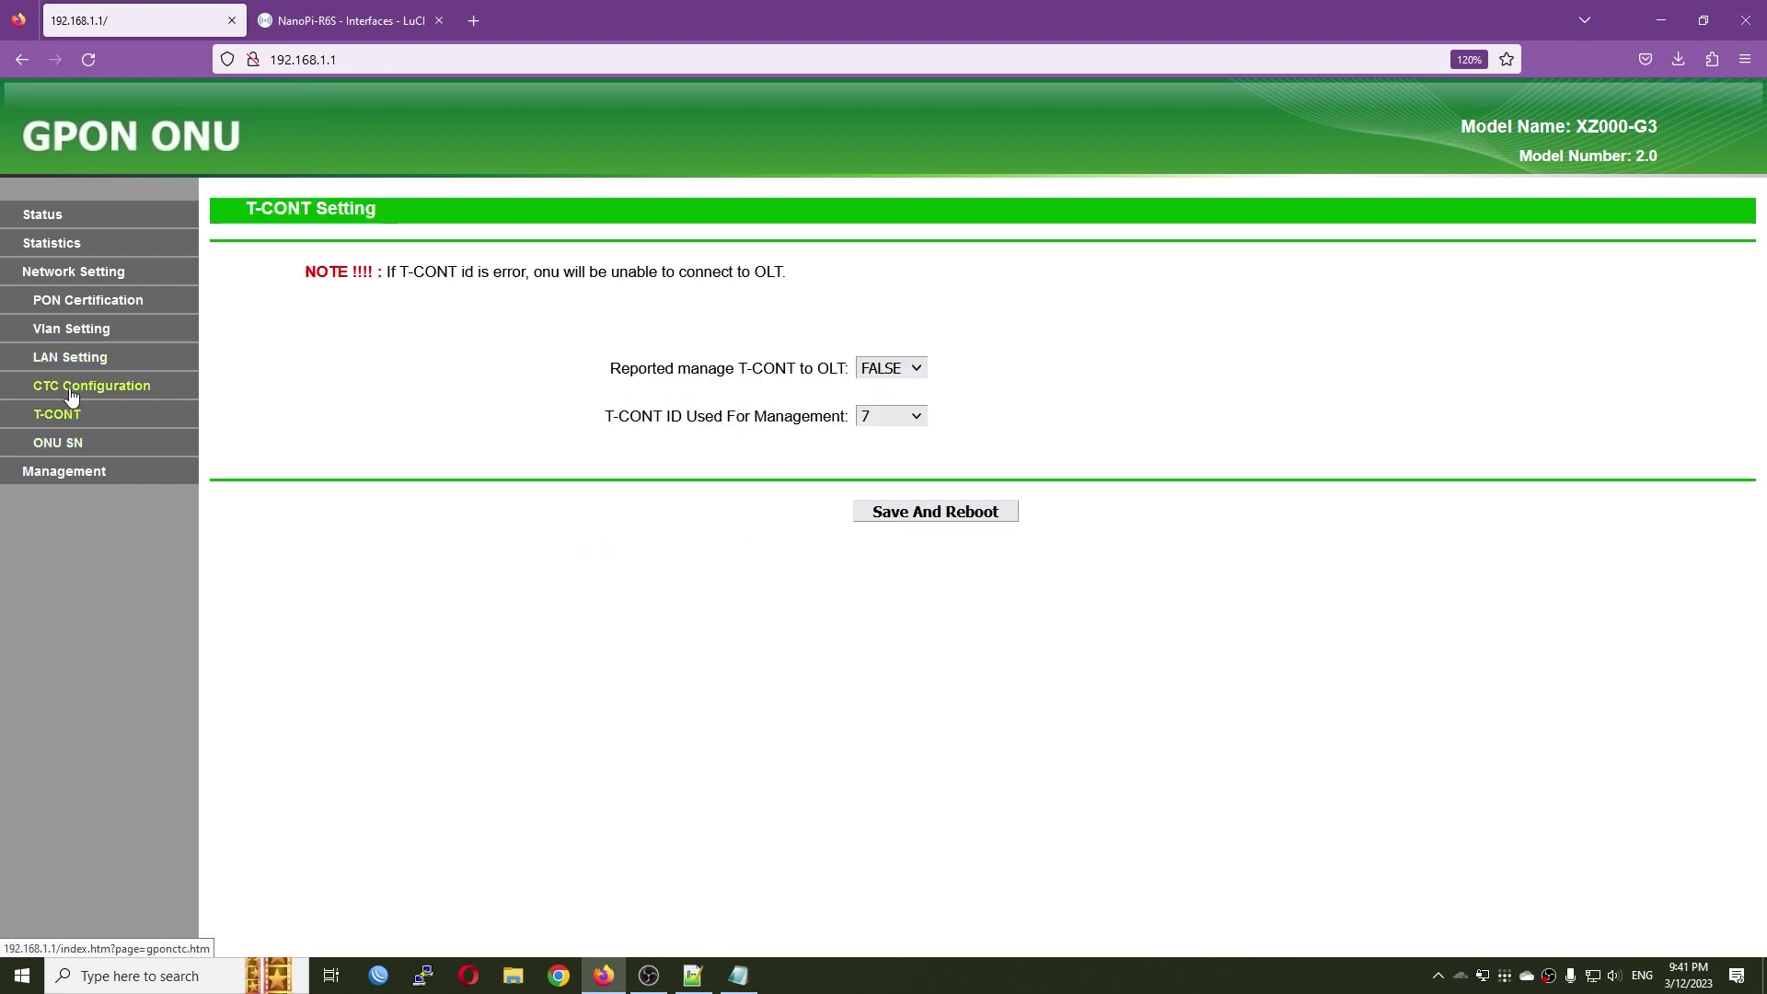
pyautogui.click(70, 394)
pyautogui.click(59, 358)
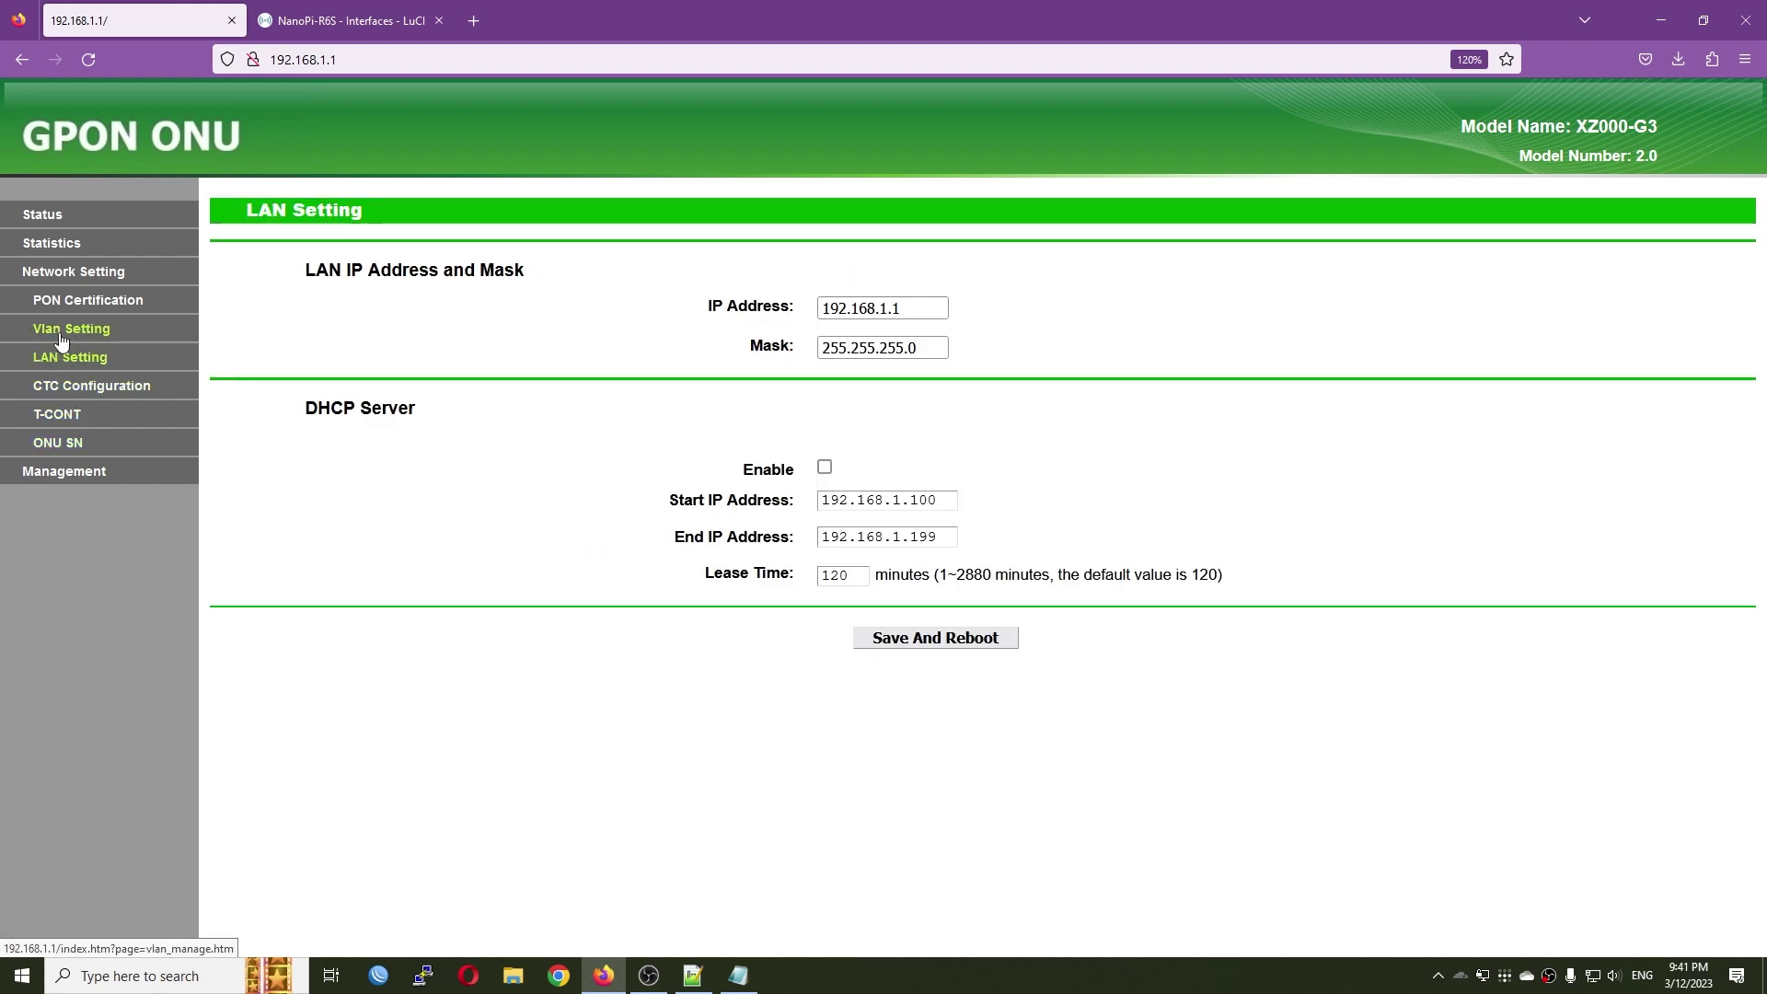
pyautogui.click(61, 337)
pyautogui.click(63, 301)
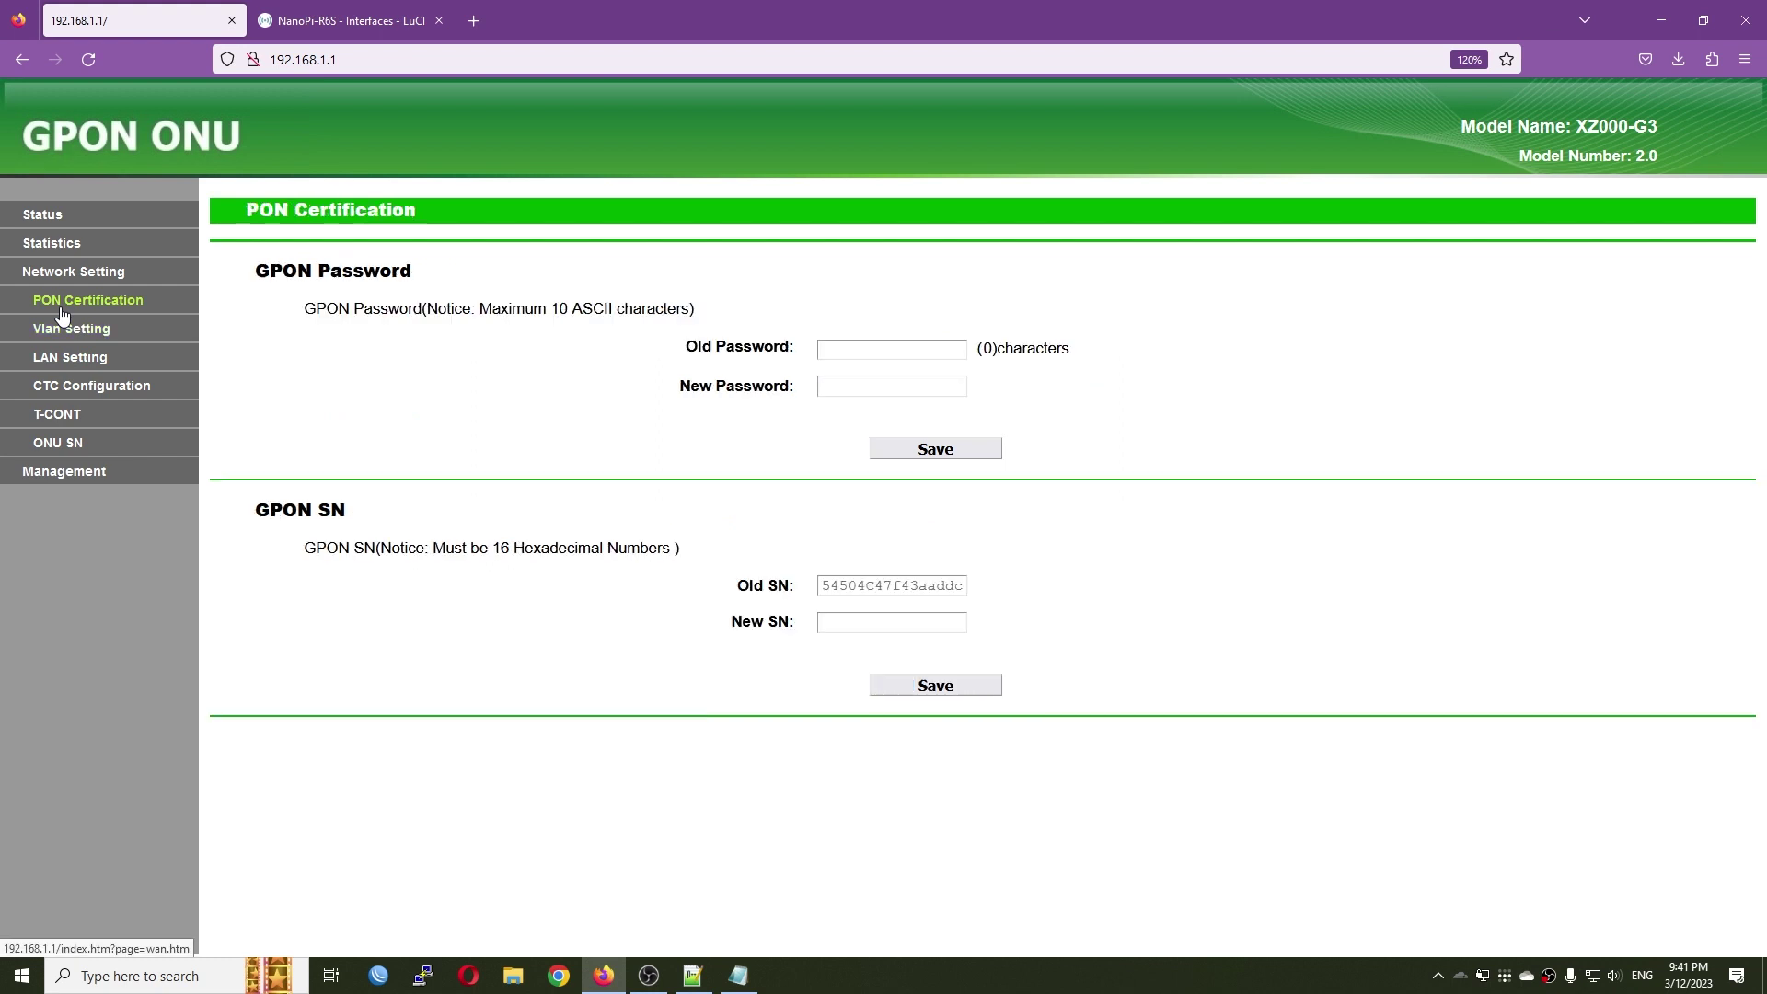
pyautogui.click(48, 214)
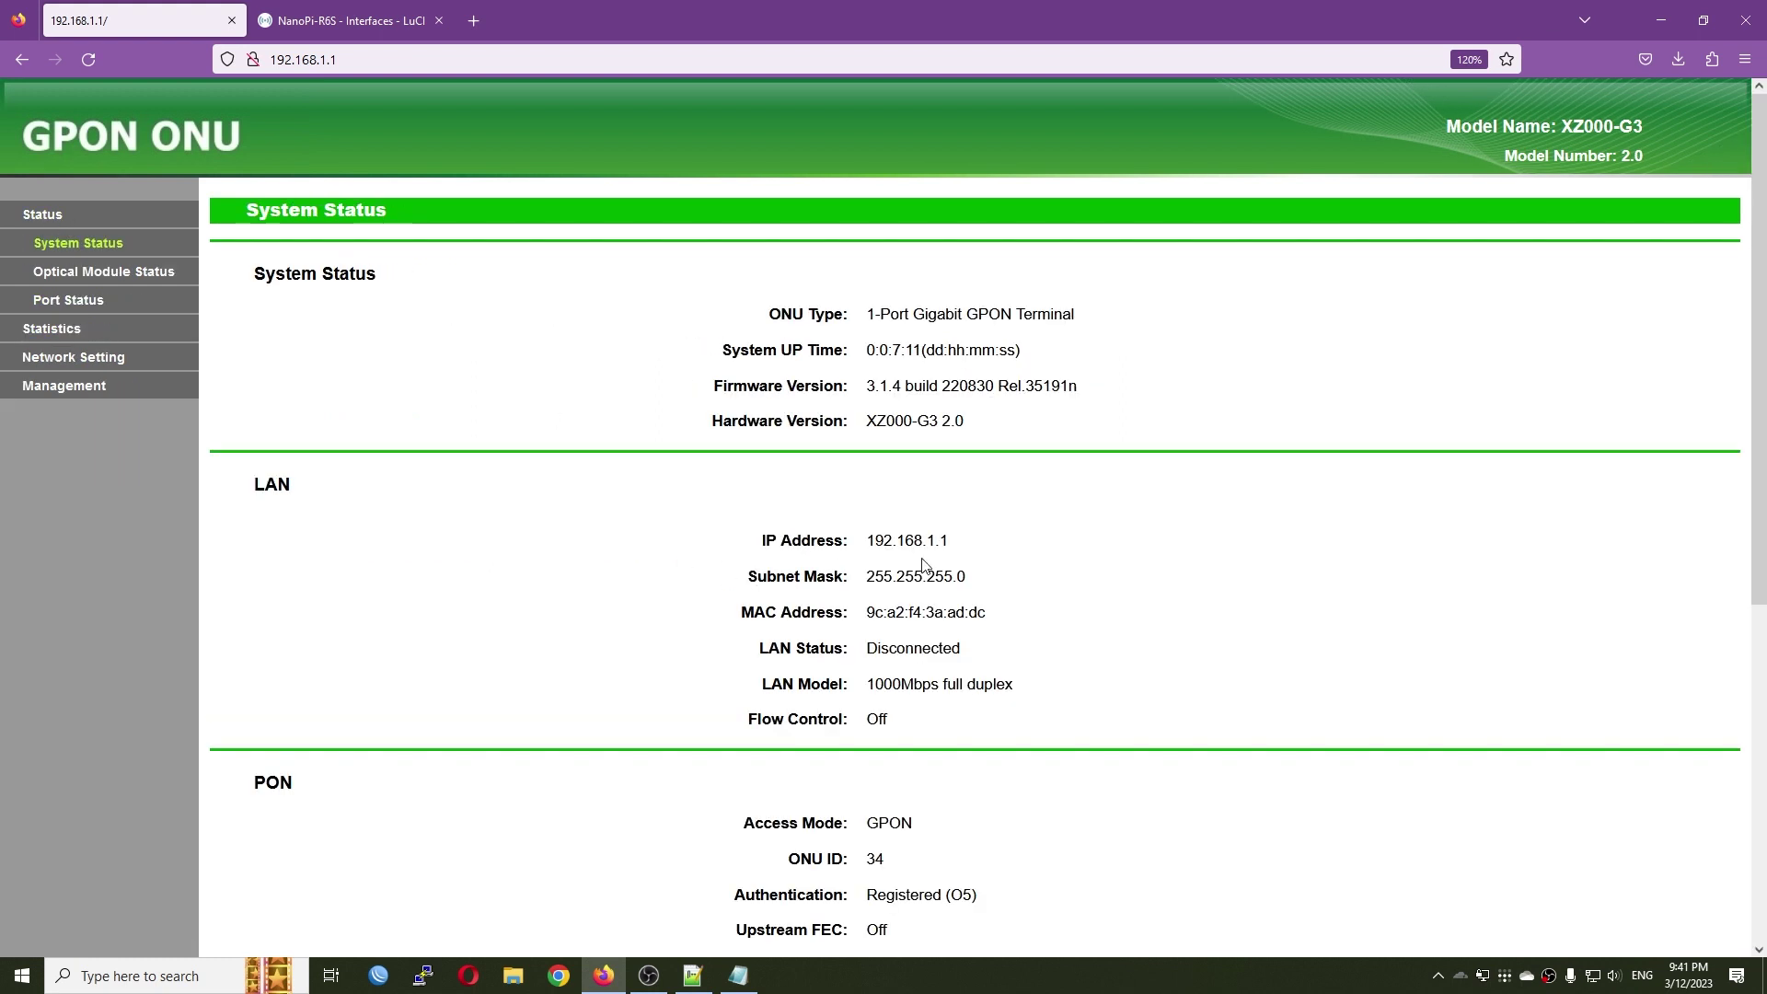
# Step: Add the LAN IP address, subnet mask and MAC address rows to the note
pyautogui.moveTo(1009, 616); pyautogui.dragTo(713, 556)
pyautogui.hotkey('alt', 'Tab')
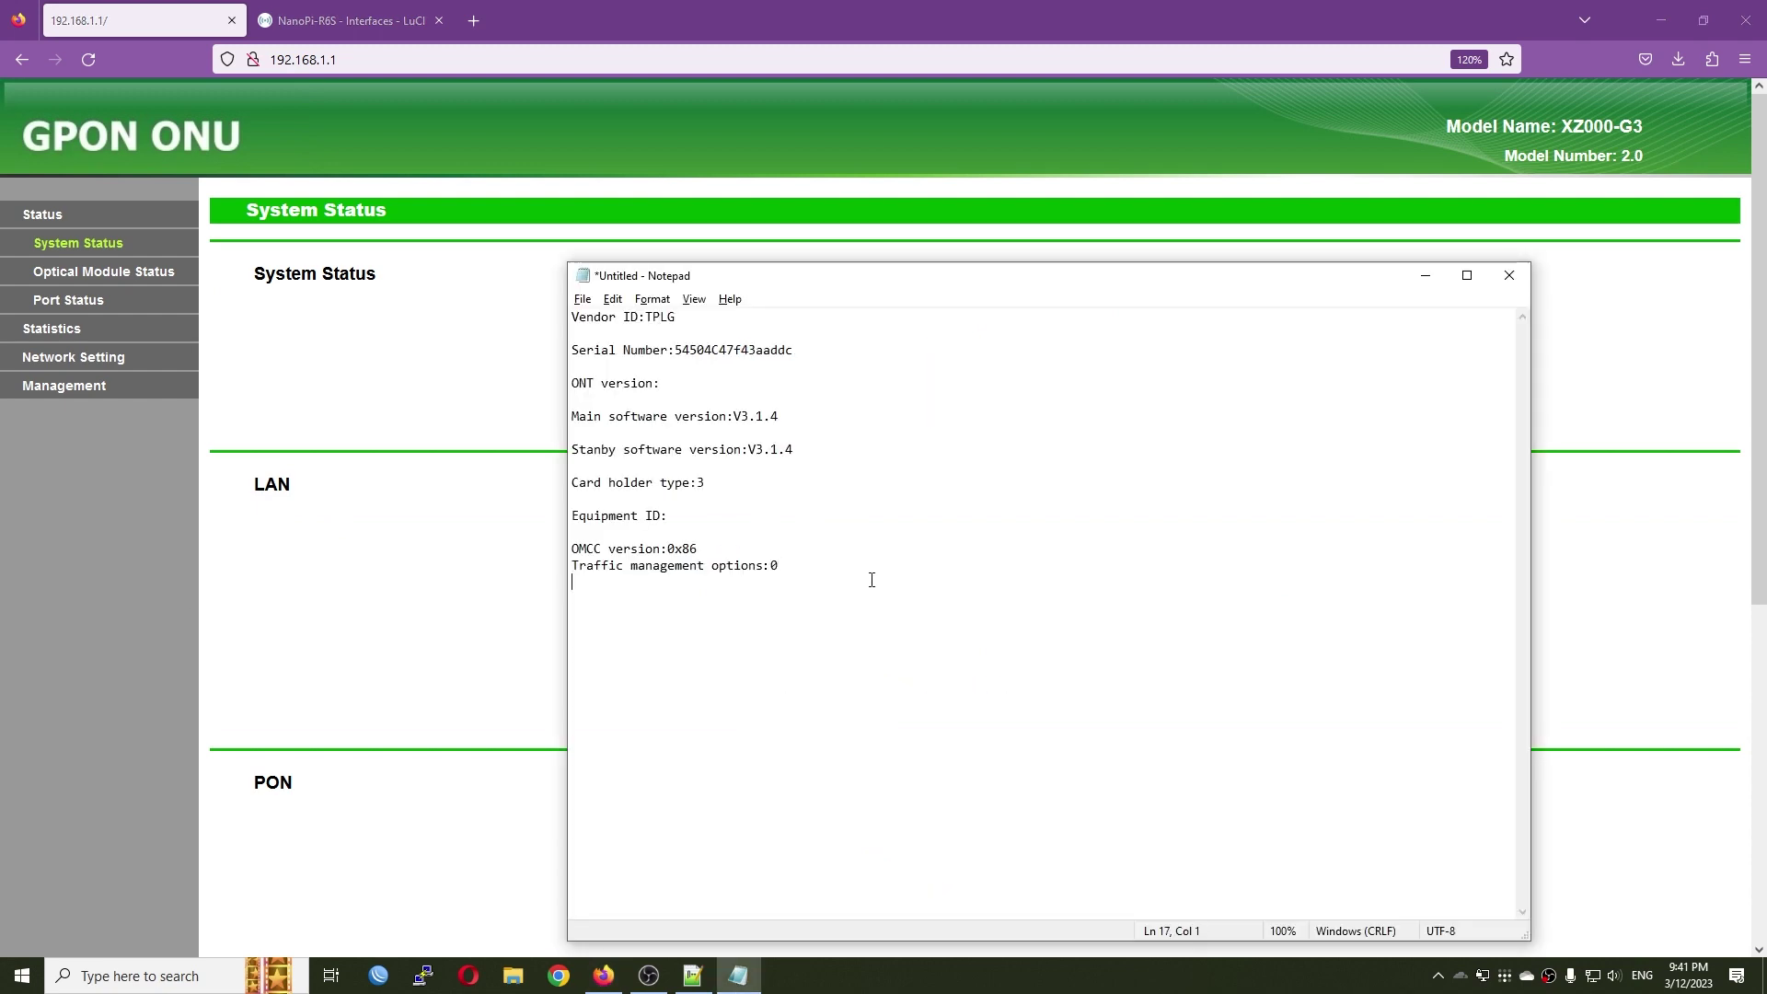
pyautogui.hotkey('ctrl', 'v')
pyautogui.hotkey('alt', 'Tab')
pyautogui.scroll(-5, 881, 653)
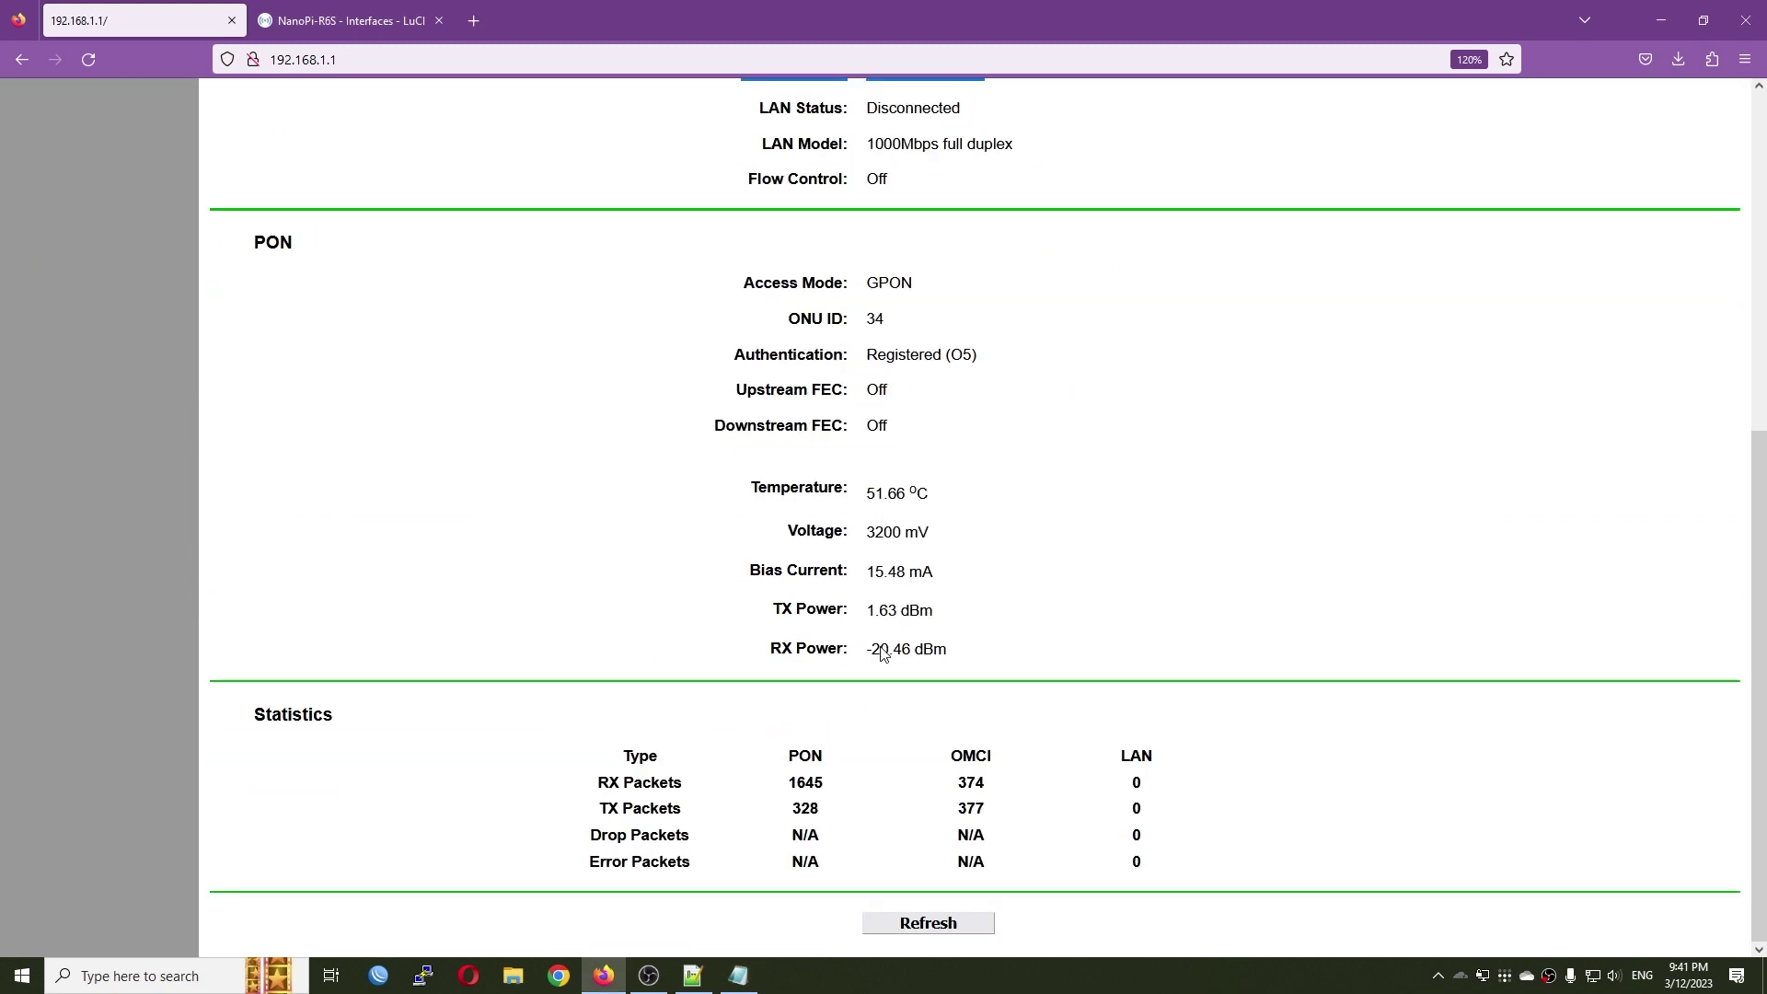
pyautogui.scroll(5, 929, 705)
pyautogui.click(907, 596)
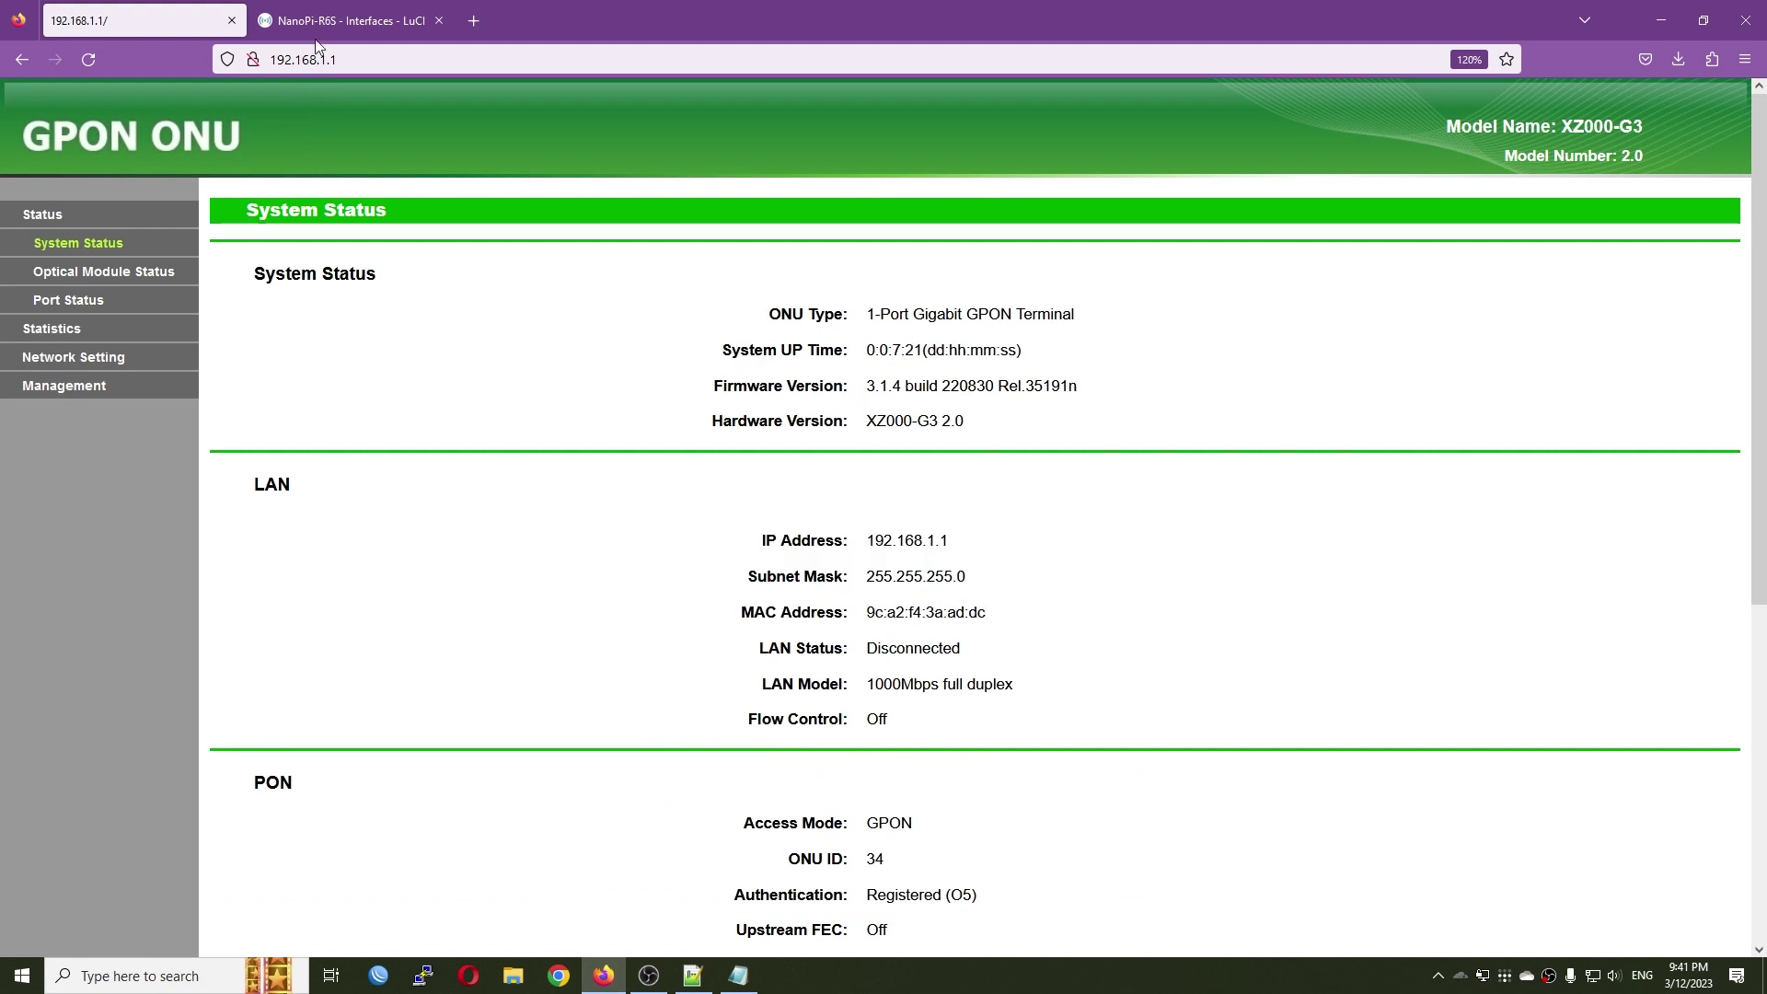
pyautogui.click(425, 26)
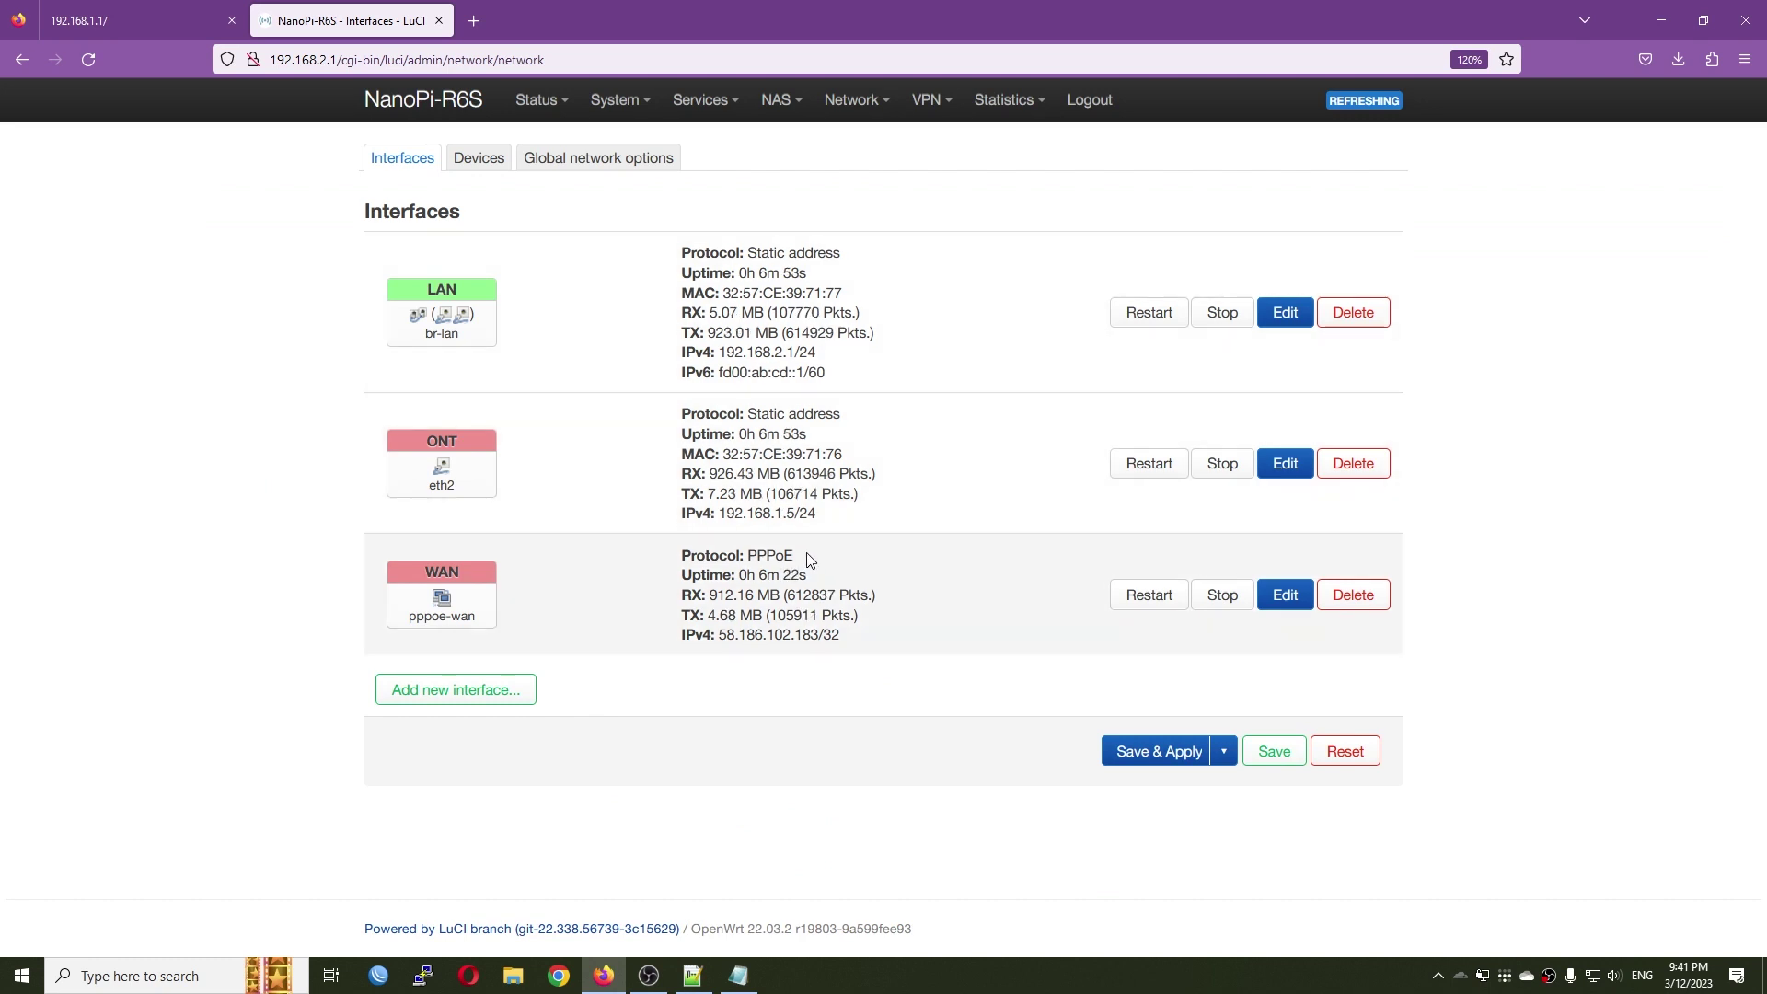
pyautogui.click(20, 974)
pyautogui.write('s')
pyautogui.press('Down')
pyautogui.press('Return')
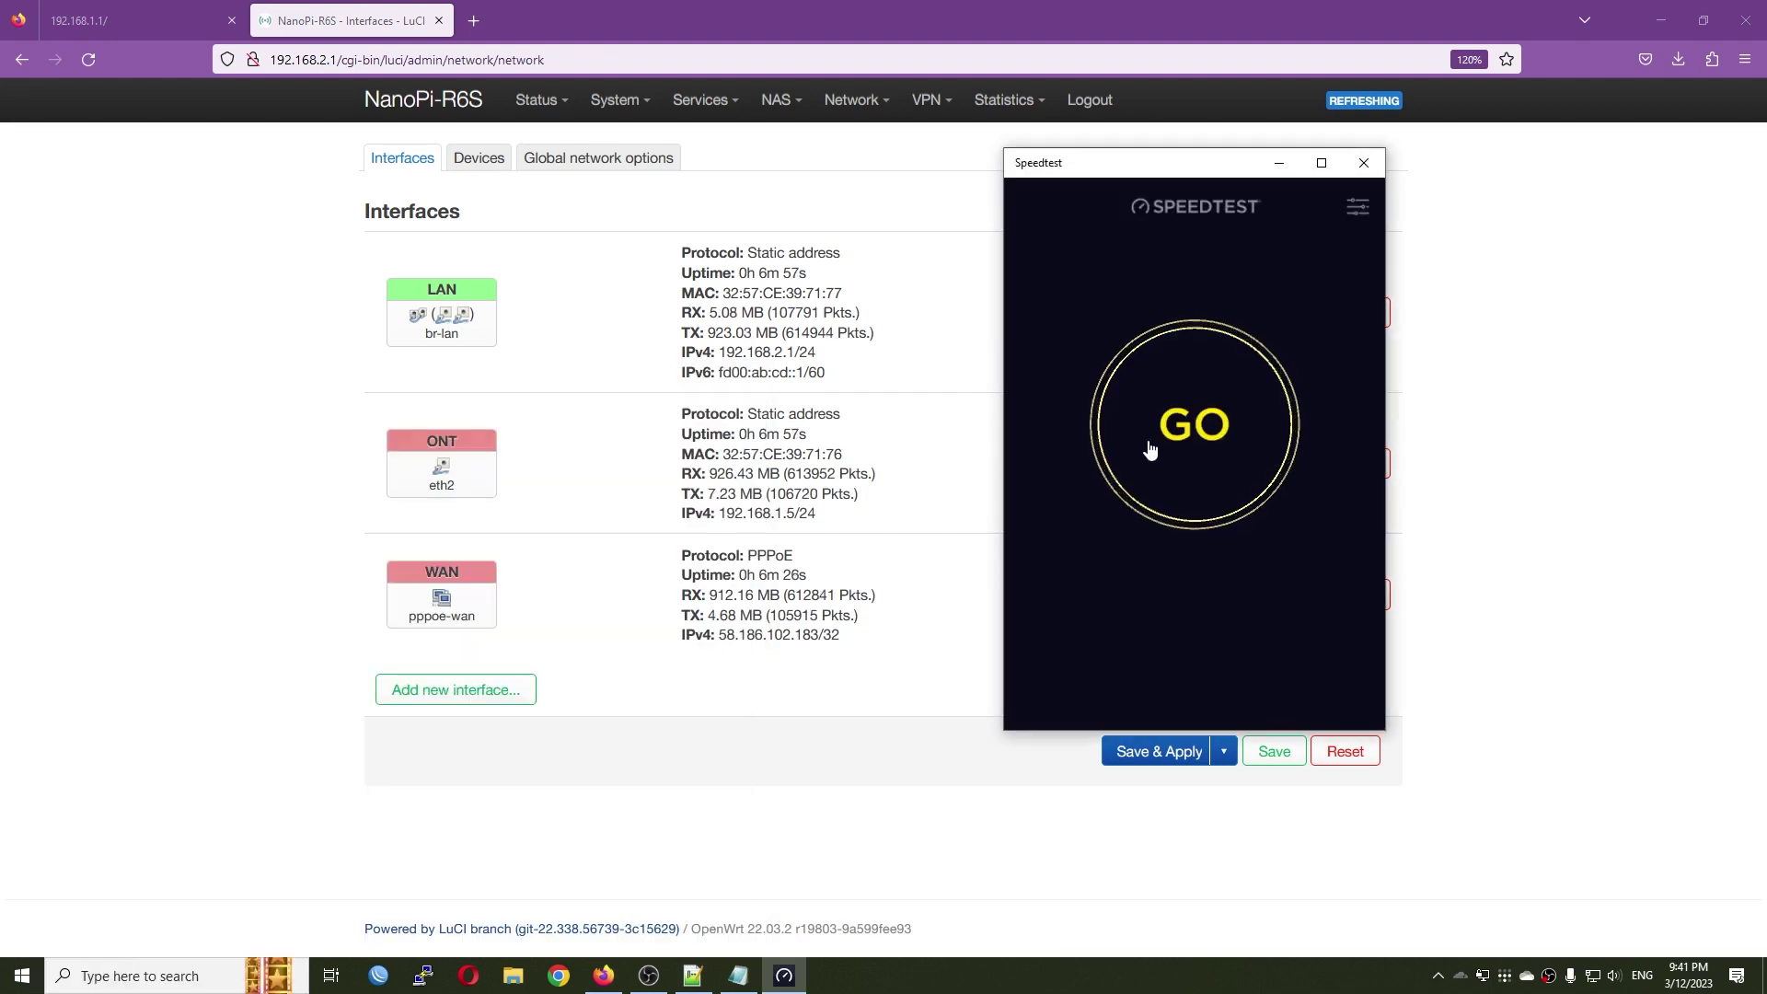
pyautogui.click(1152, 460)
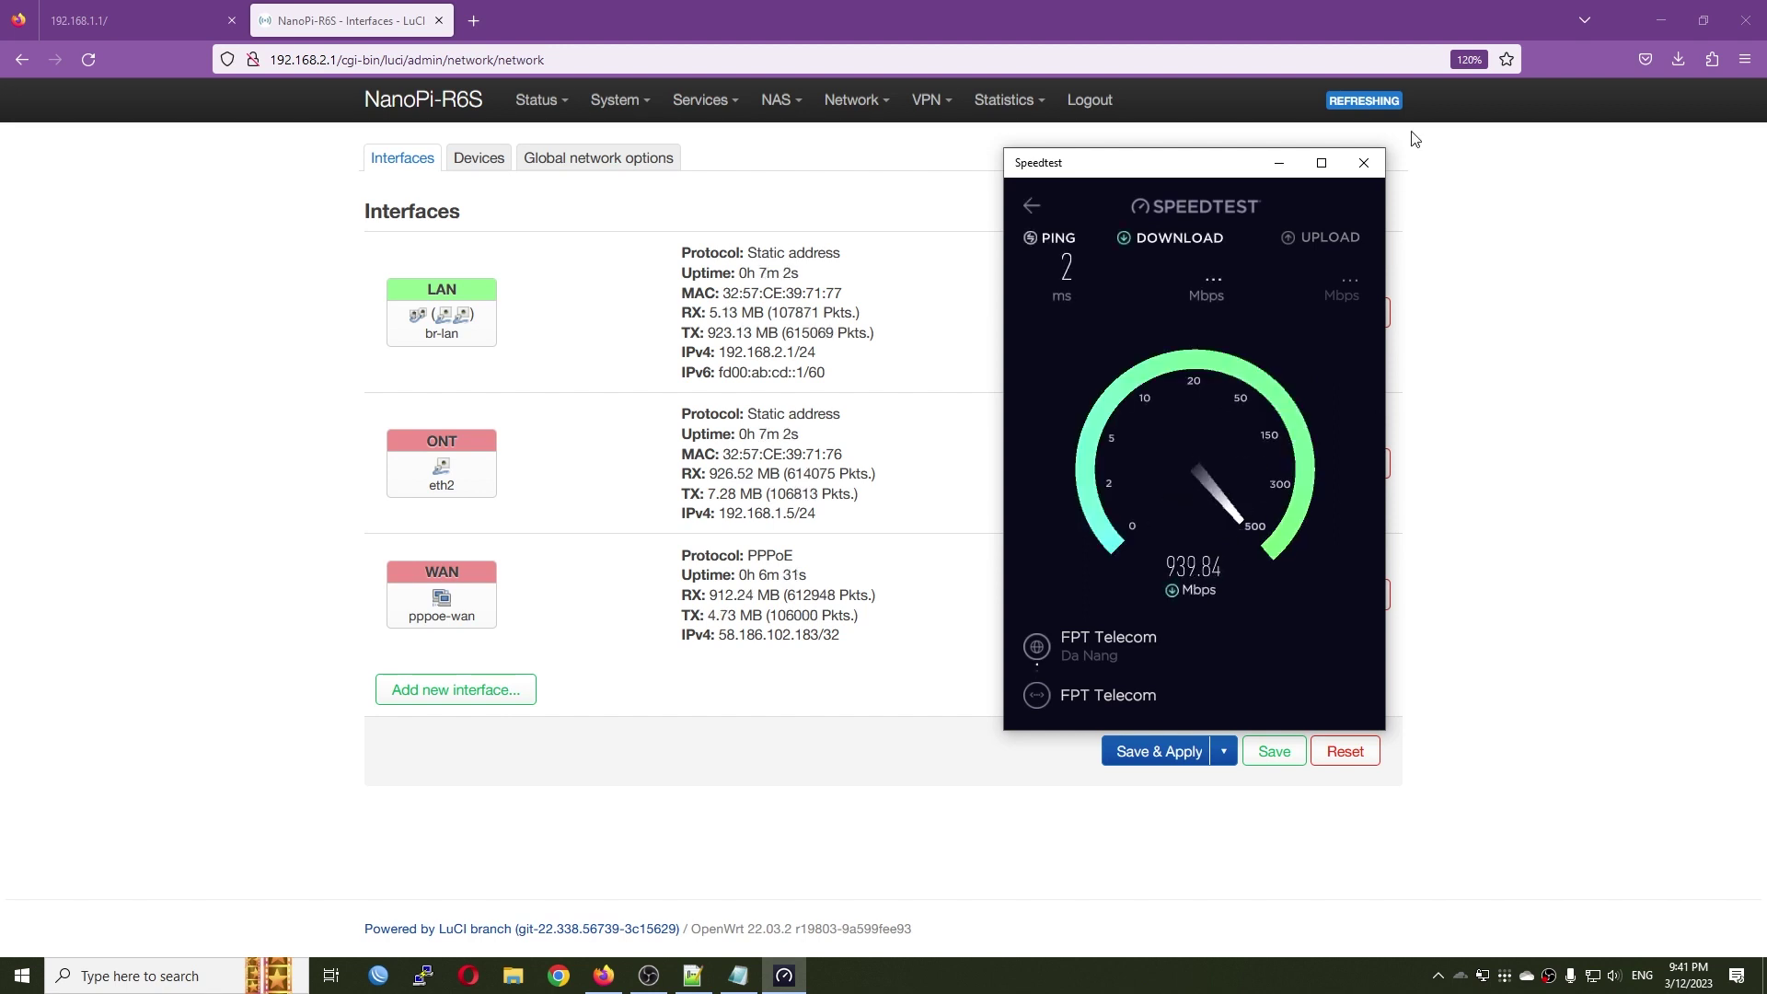
pyautogui.click(1371, 168)
pyautogui.click(138, 20)
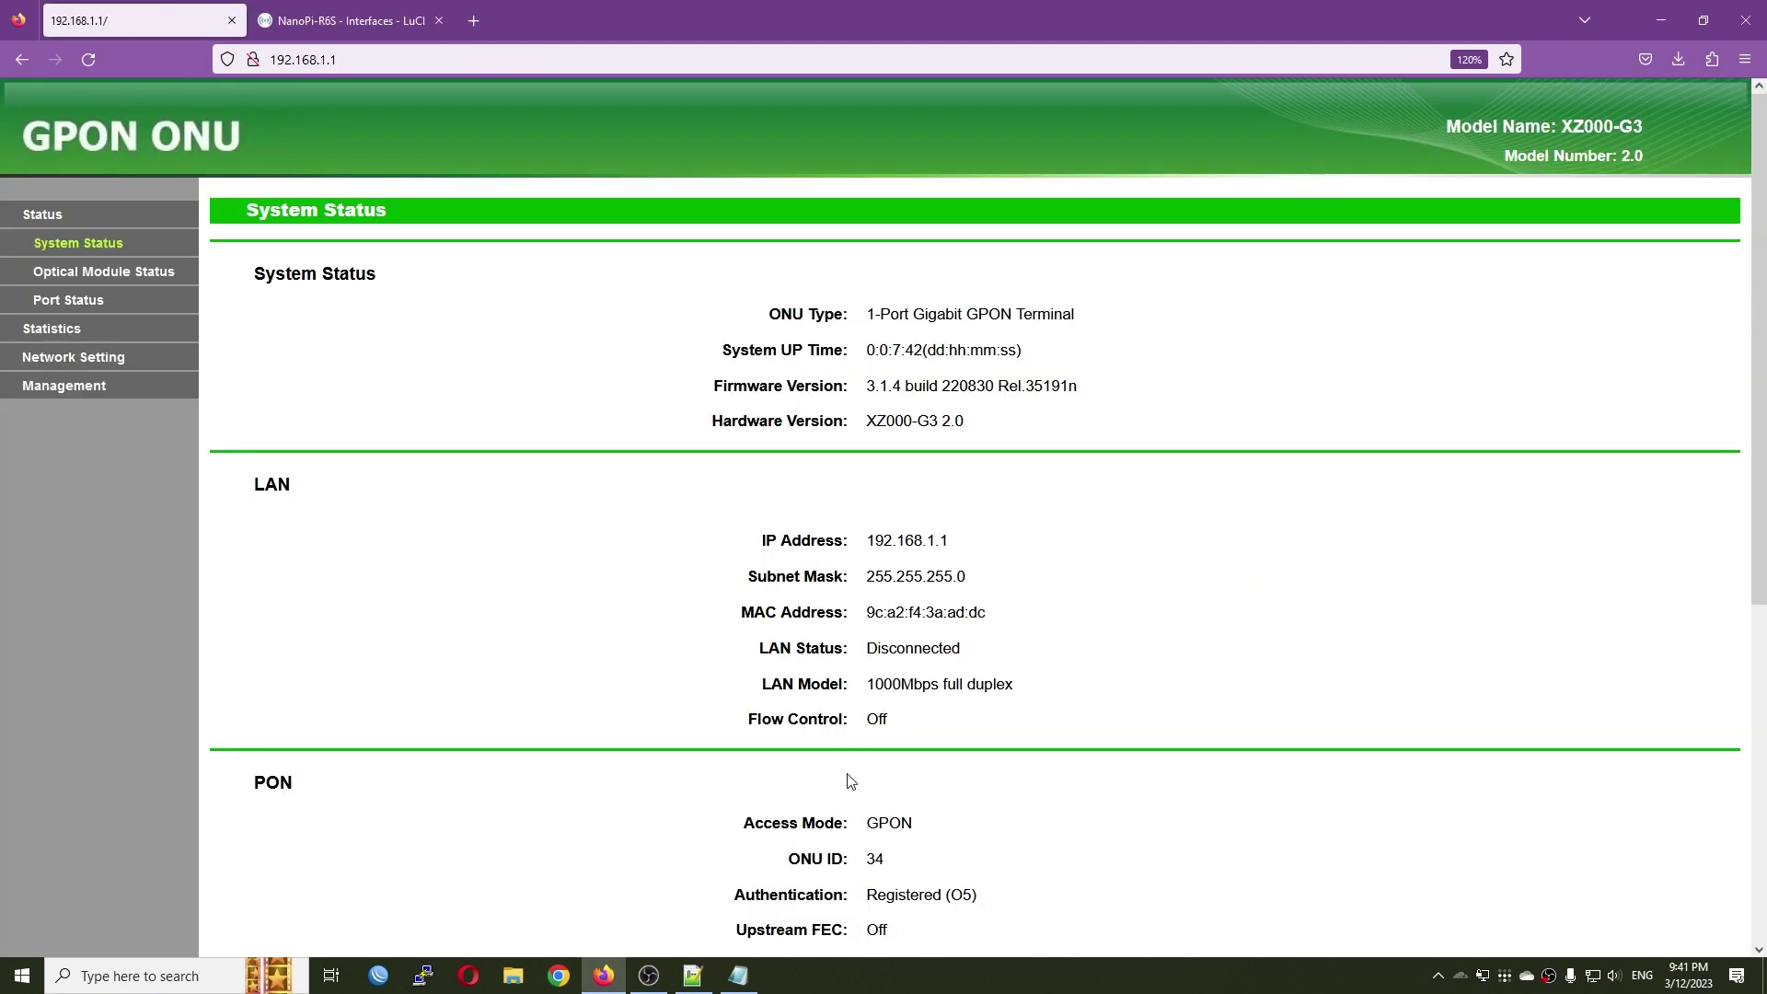
# Step: Save the Notepad note of ONU vendor, serial and LAN details as FPT.stock.txt
pyautogui.click(738, 973)
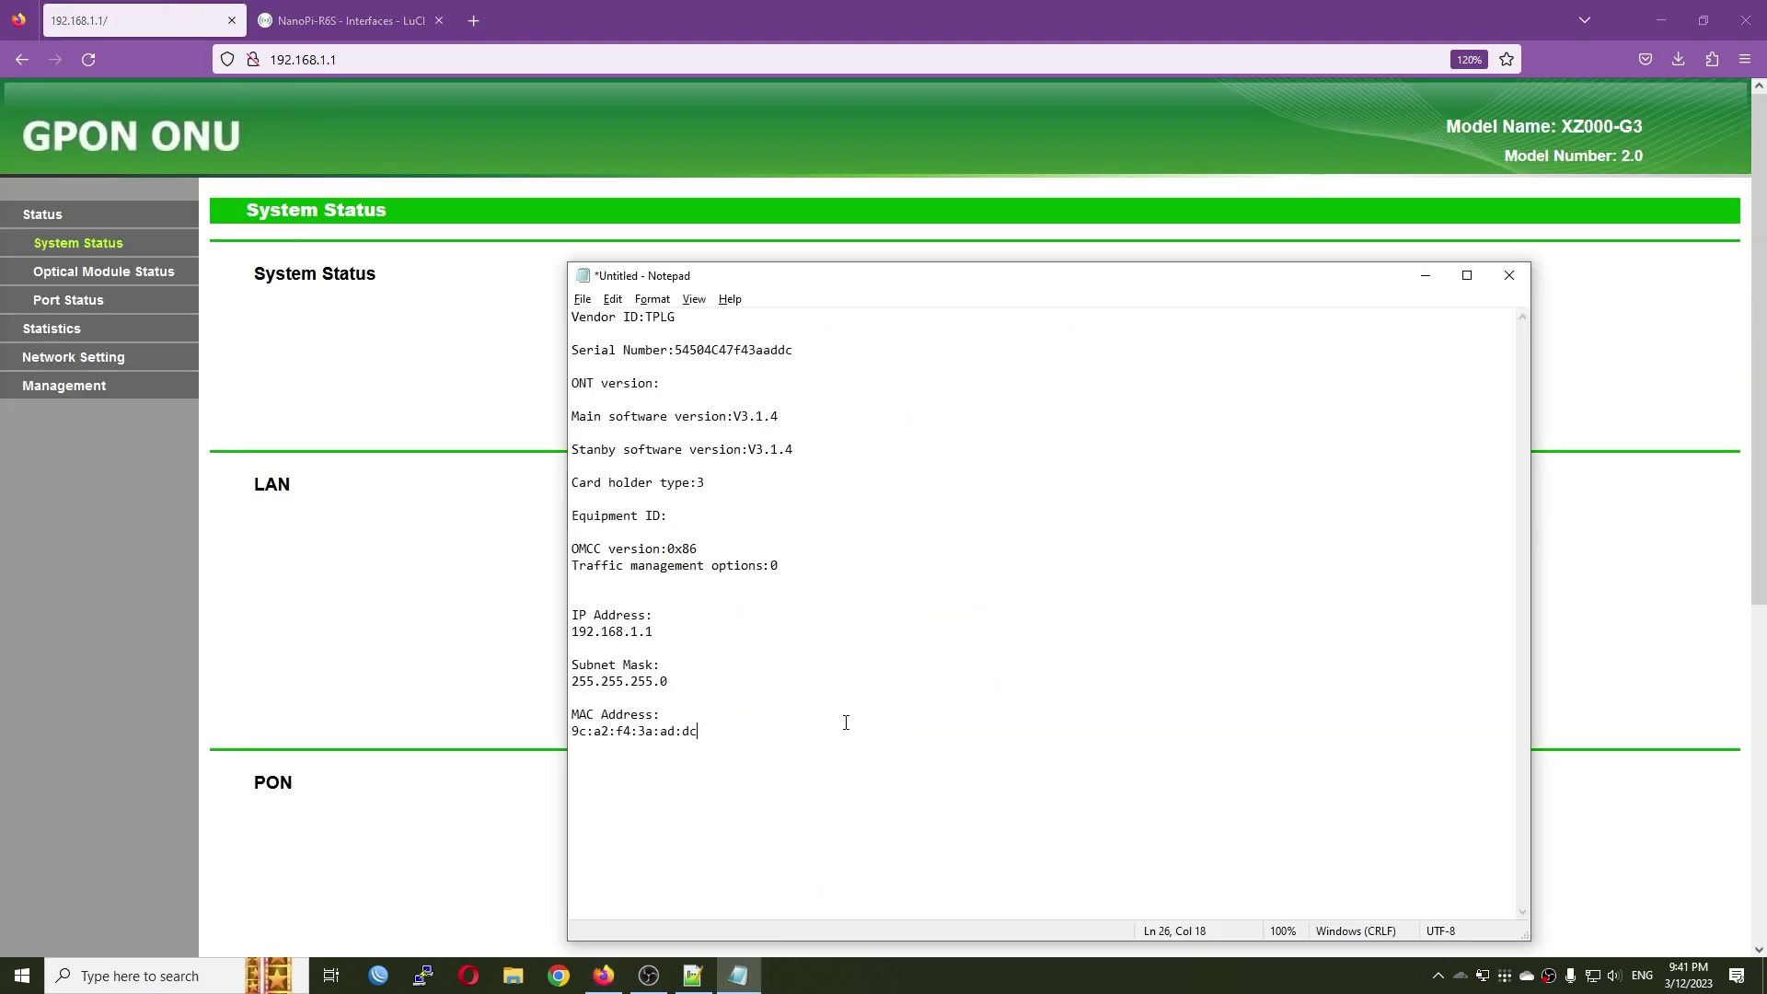
pyautogui.click(582, 299)
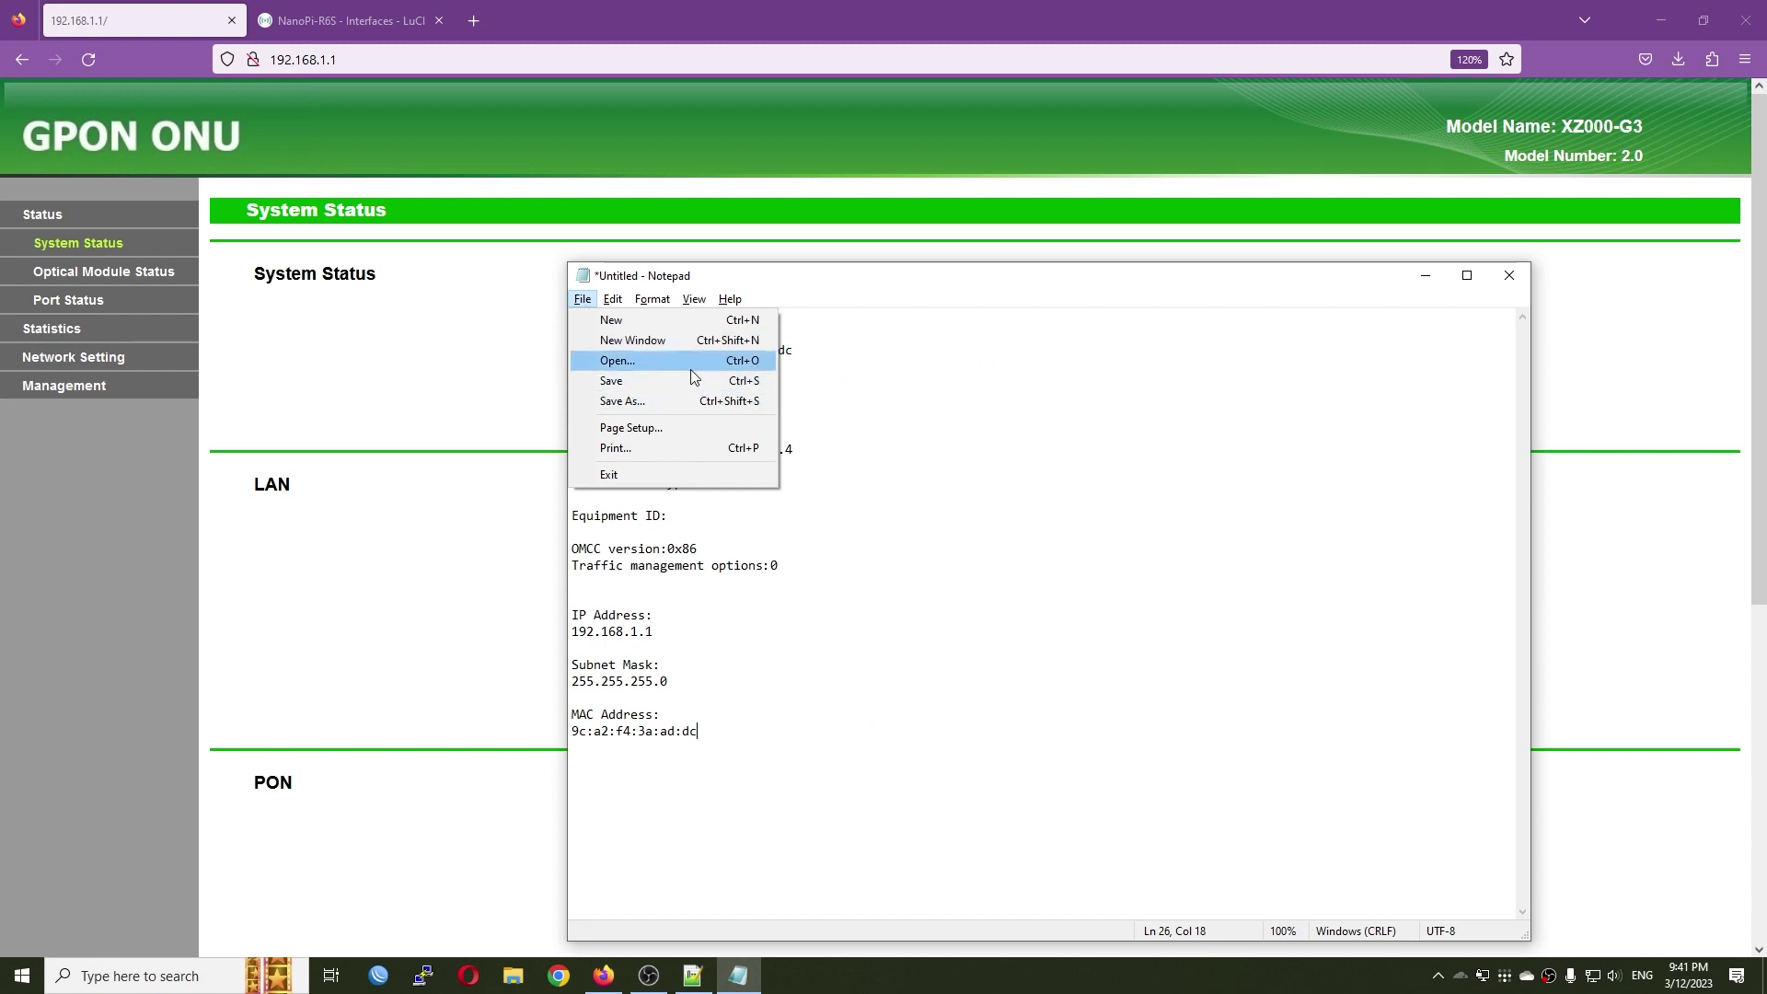
pyautogui.click(648, 380)
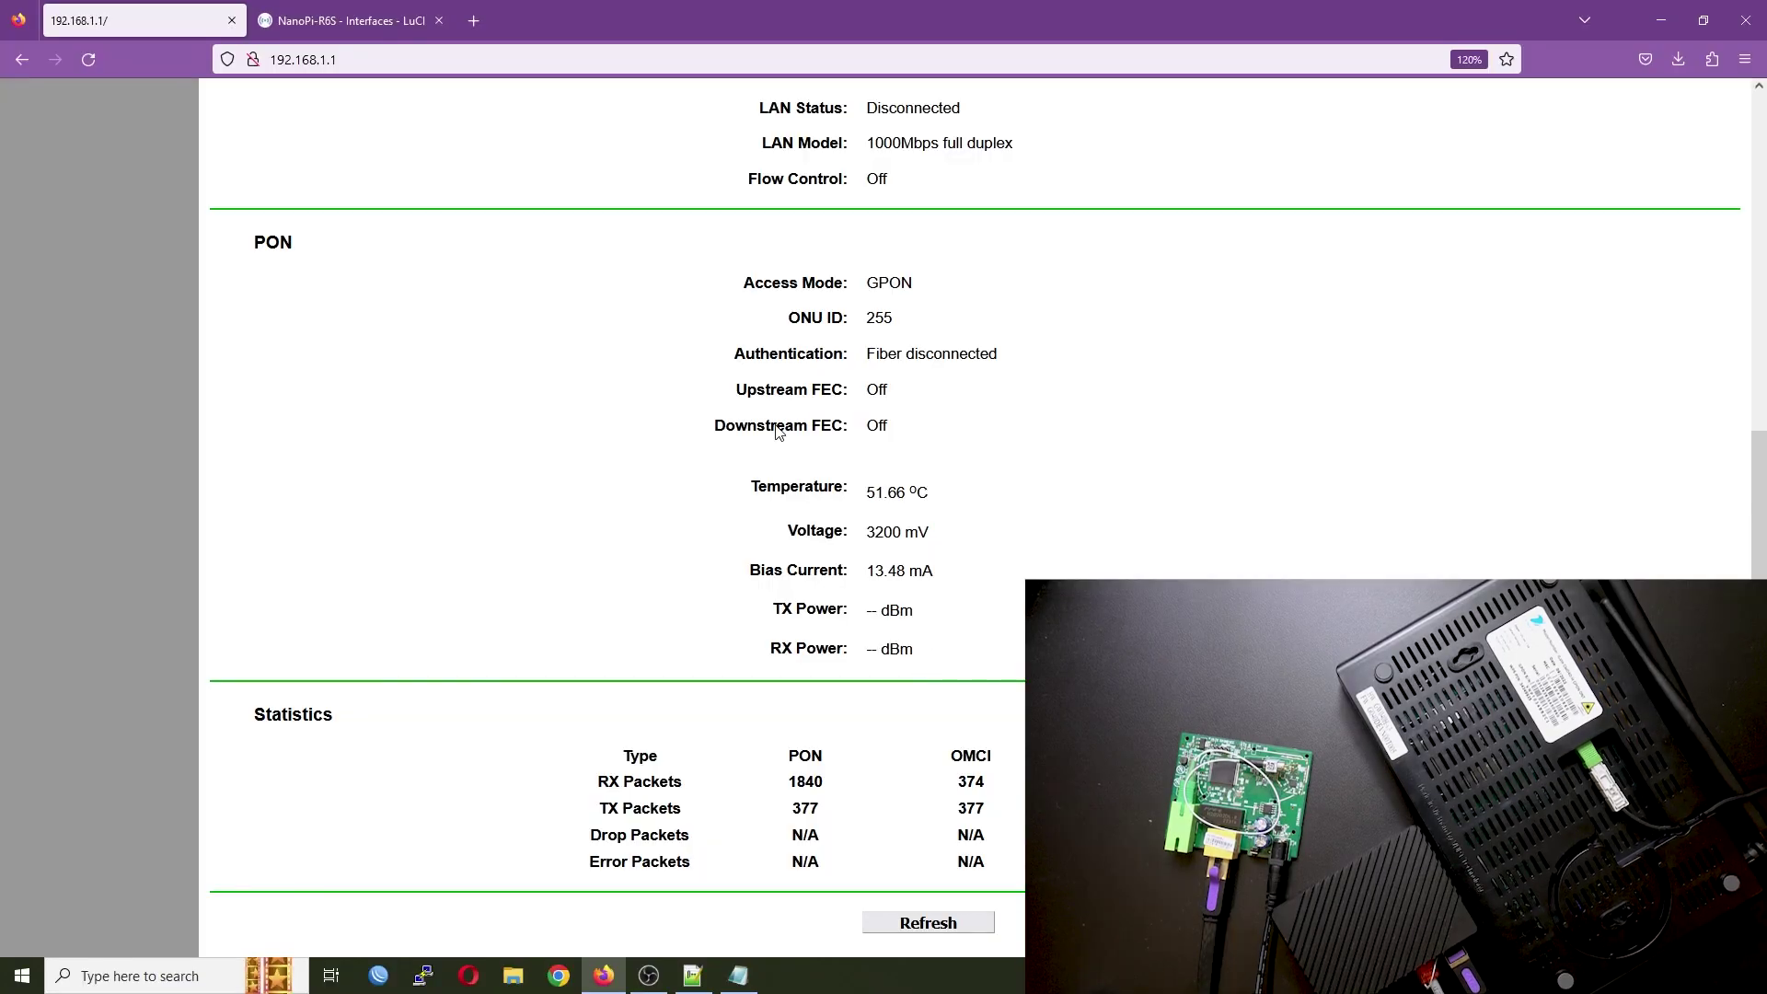
pyautogui.moveTo(1016, 365); pyautogui.dragTo(868, 368)
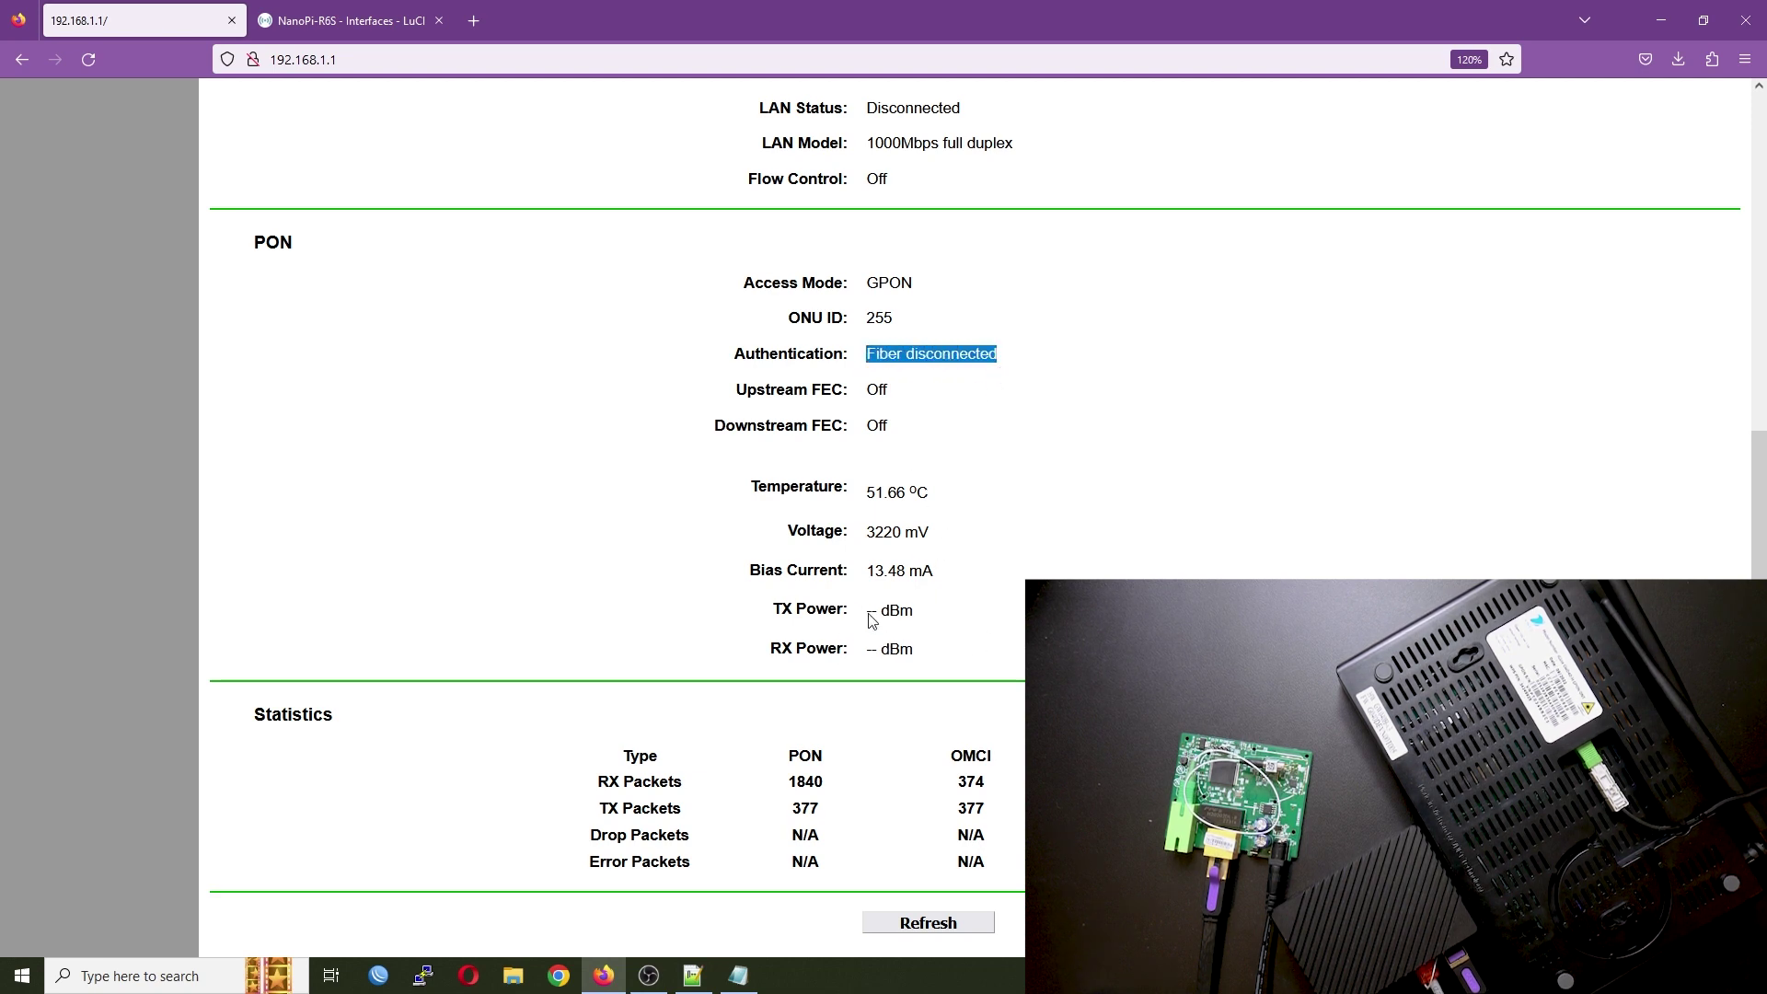
pyautogui.scroll(5, 963, 661)
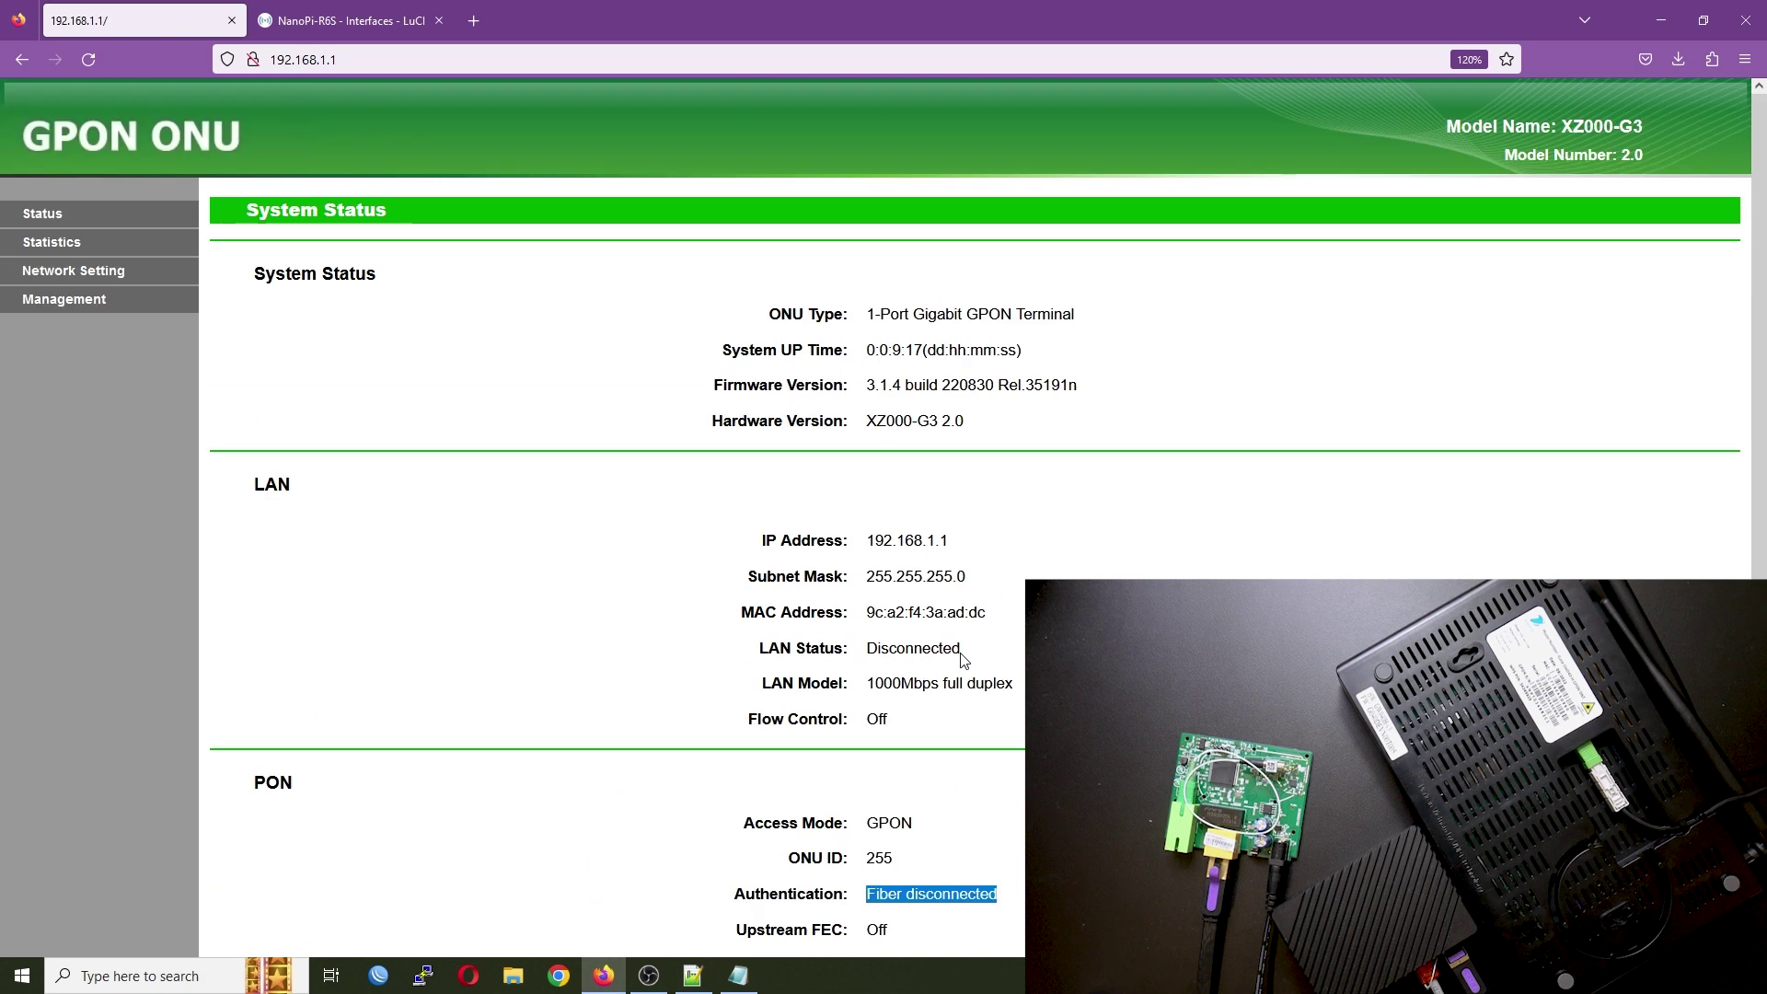
pyautogui.click(984, 647)
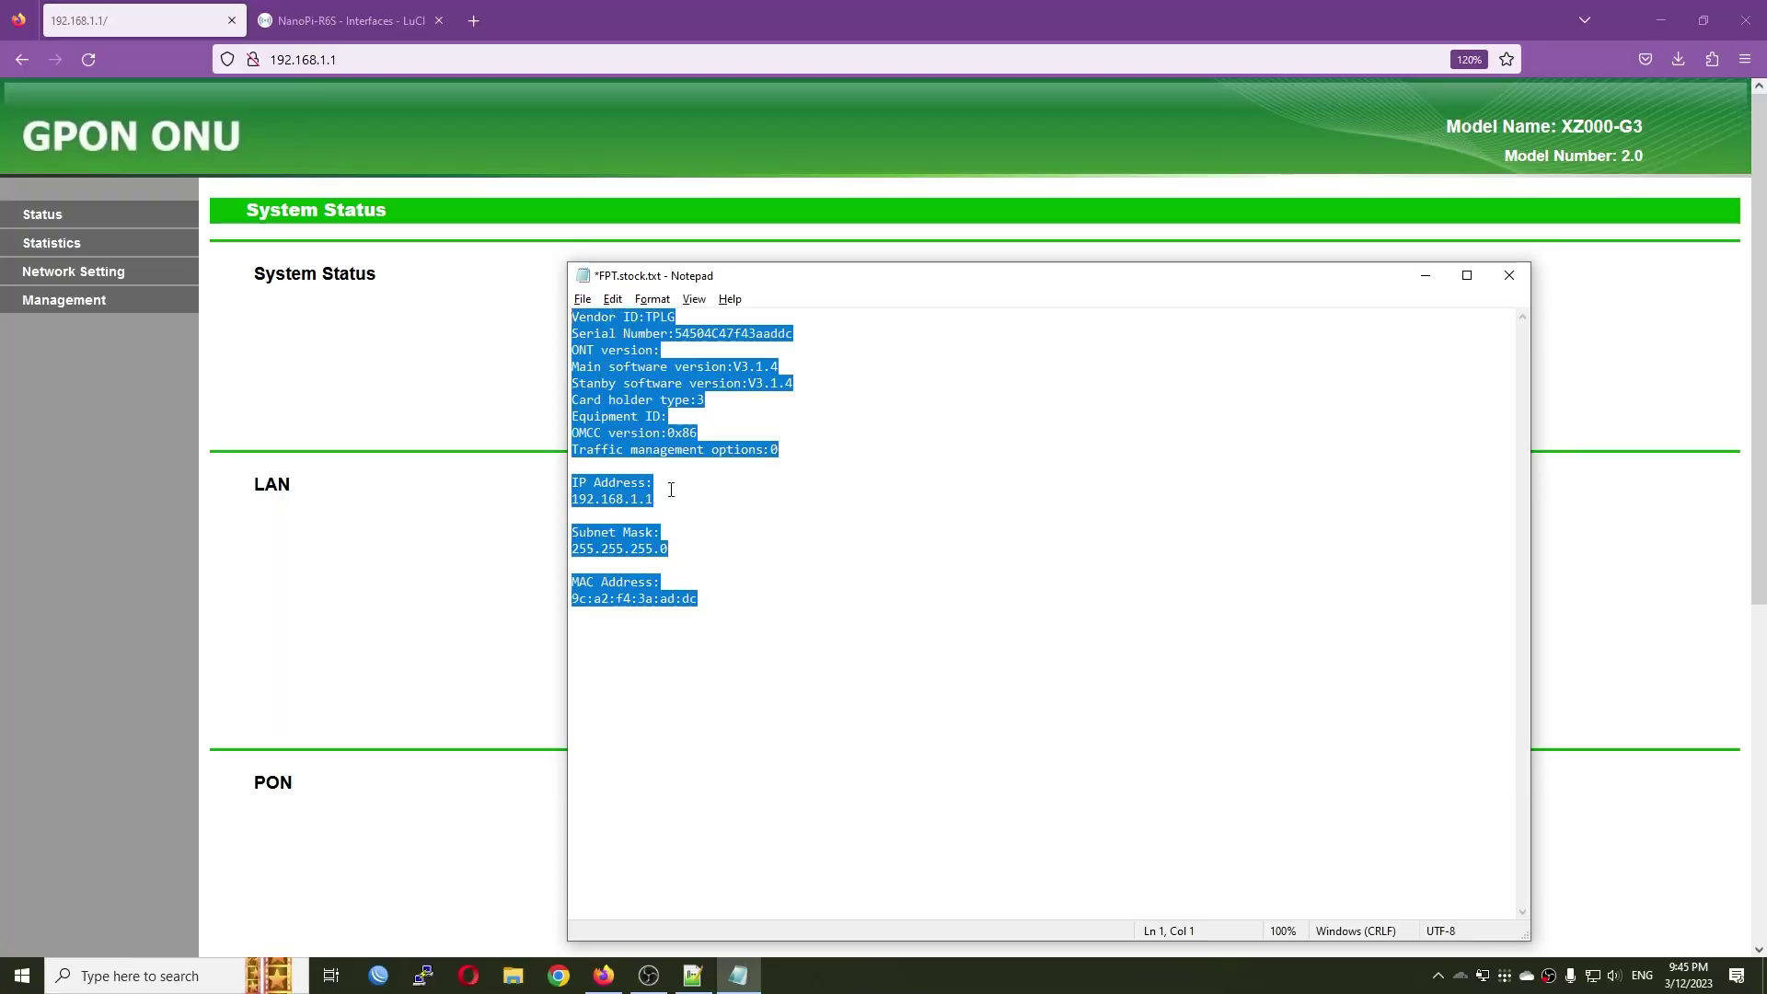
# Step: Enlarge and maximize Notepad, then add the header '-------Stock ISP Info - FPT -------------' at the top
pyautogui.hotkey('ctrl', '+')
pyautogui.hotkey('ctrl', '+')
pyautogui.hotkey('ctrl', '+')
pyautogui.hotkey('ctrl', '+')
pyautogui.hotkey('ctrl', '+')
pyautogui.hotkey('ctrl', '+')
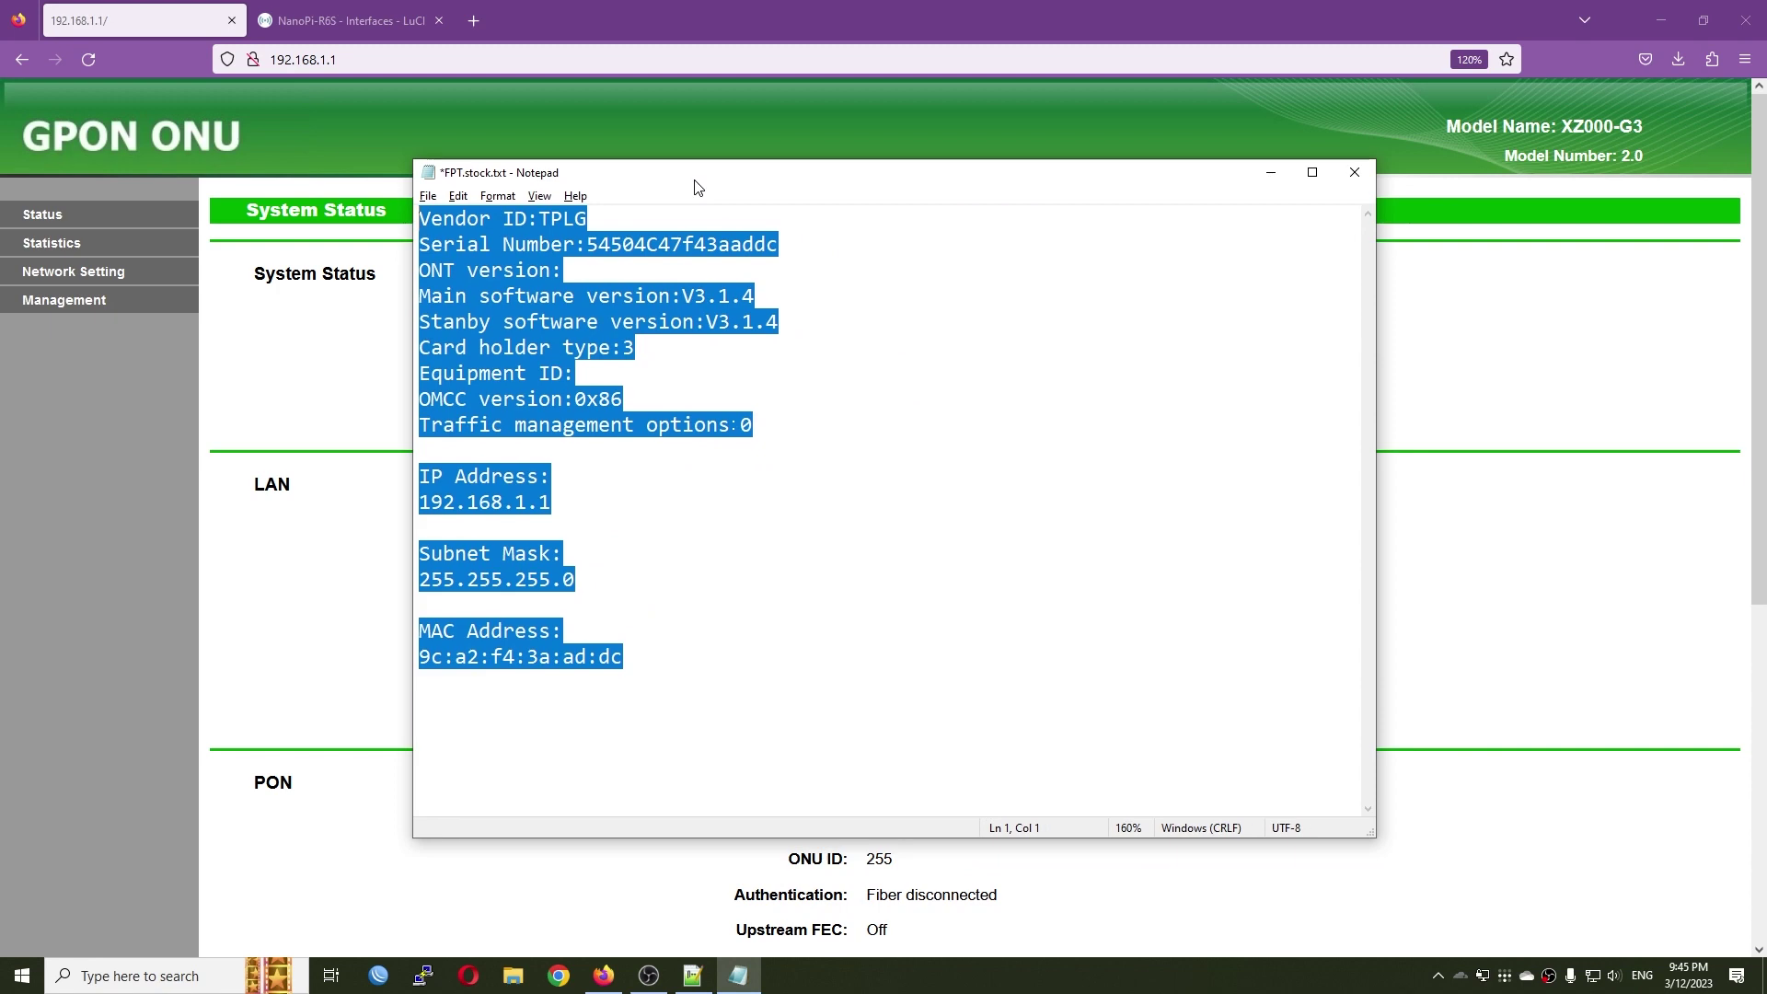
pyautogui.doubleClick(848, 283)
pyautogui.click(5, 55)
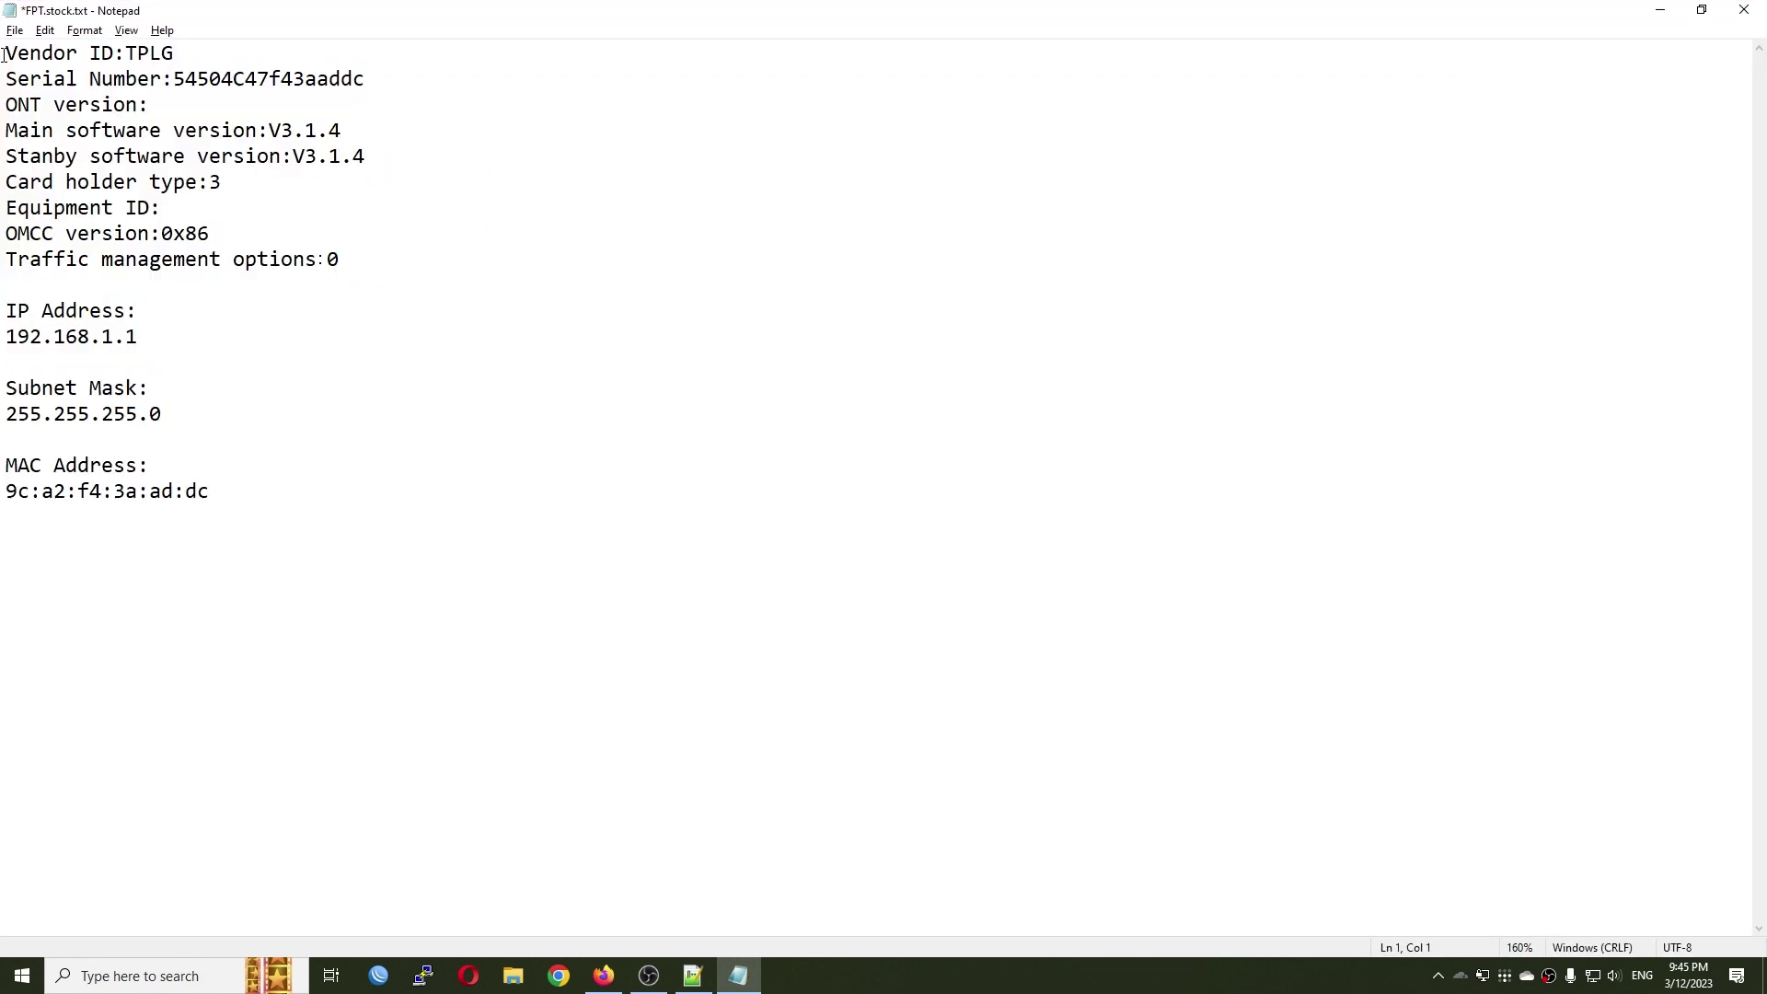
pyautogui.press('Return')
pyautogui.press('Up')
pyautogui.write('-------Stock ISP Info - FPT -------------')
# Step: Add a '------------ VNPT ISP - iGate ONT---------' section with pasted details, tagging Device Serial '(GPON Serial Number)'
pyautogui.click(246, 562)
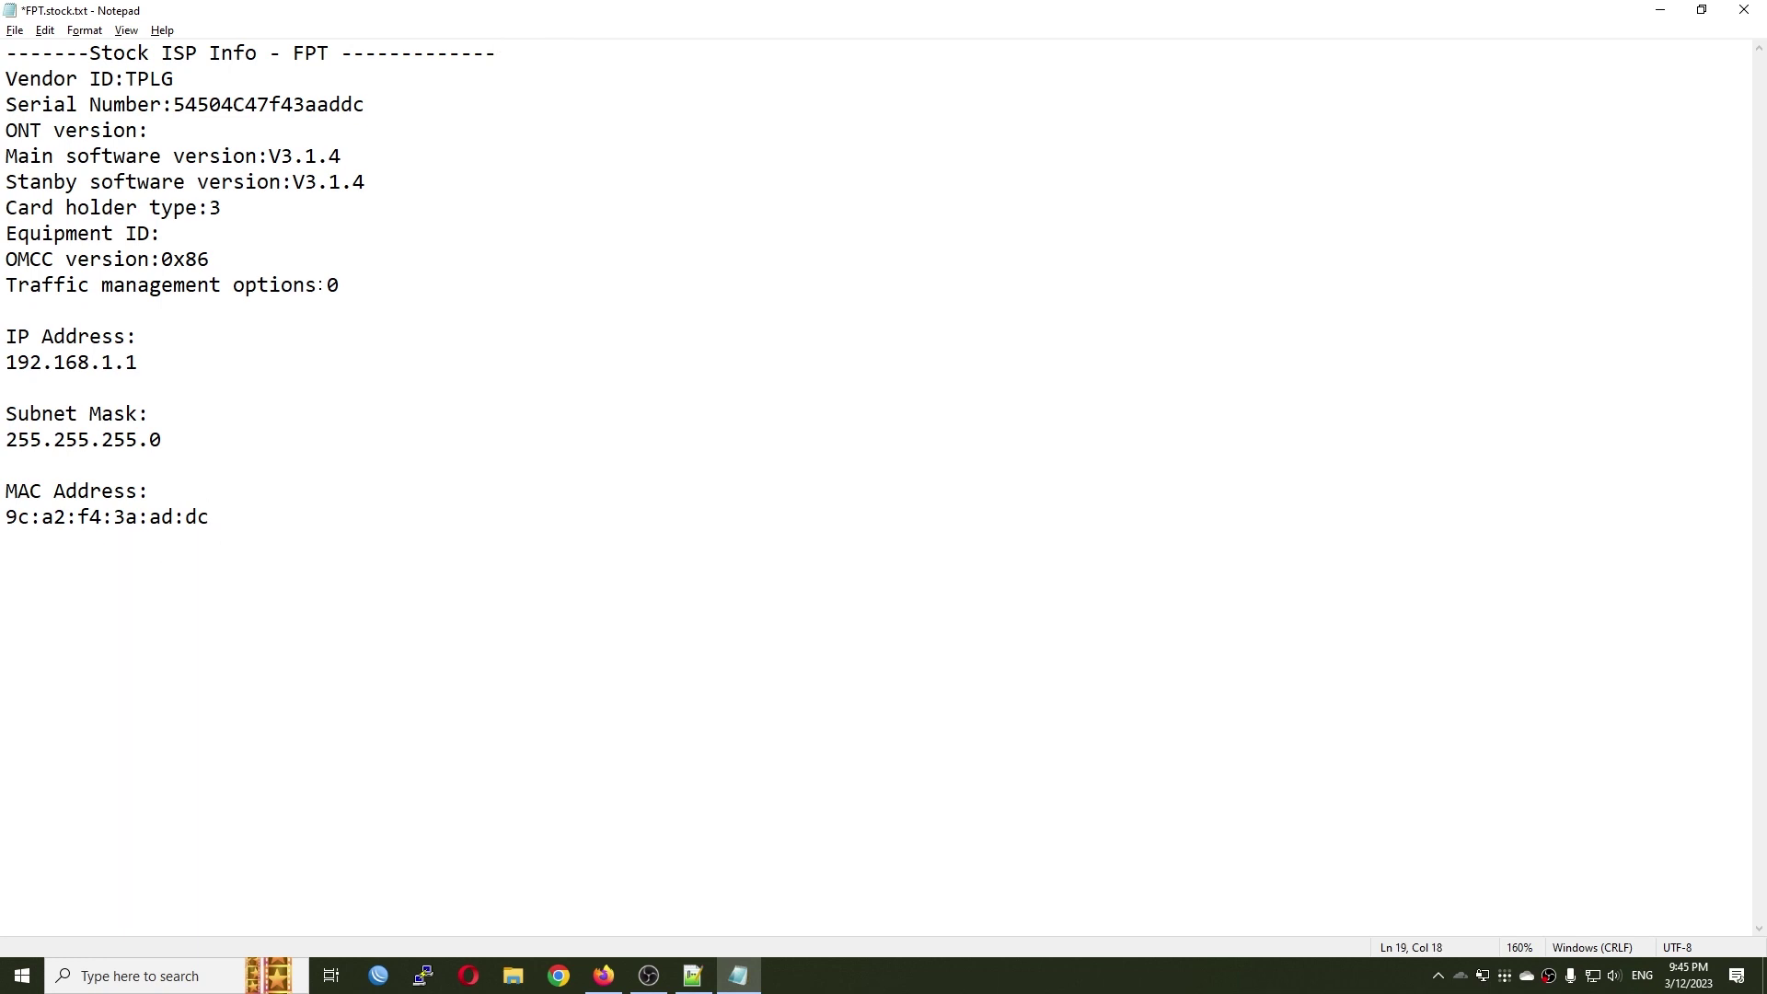
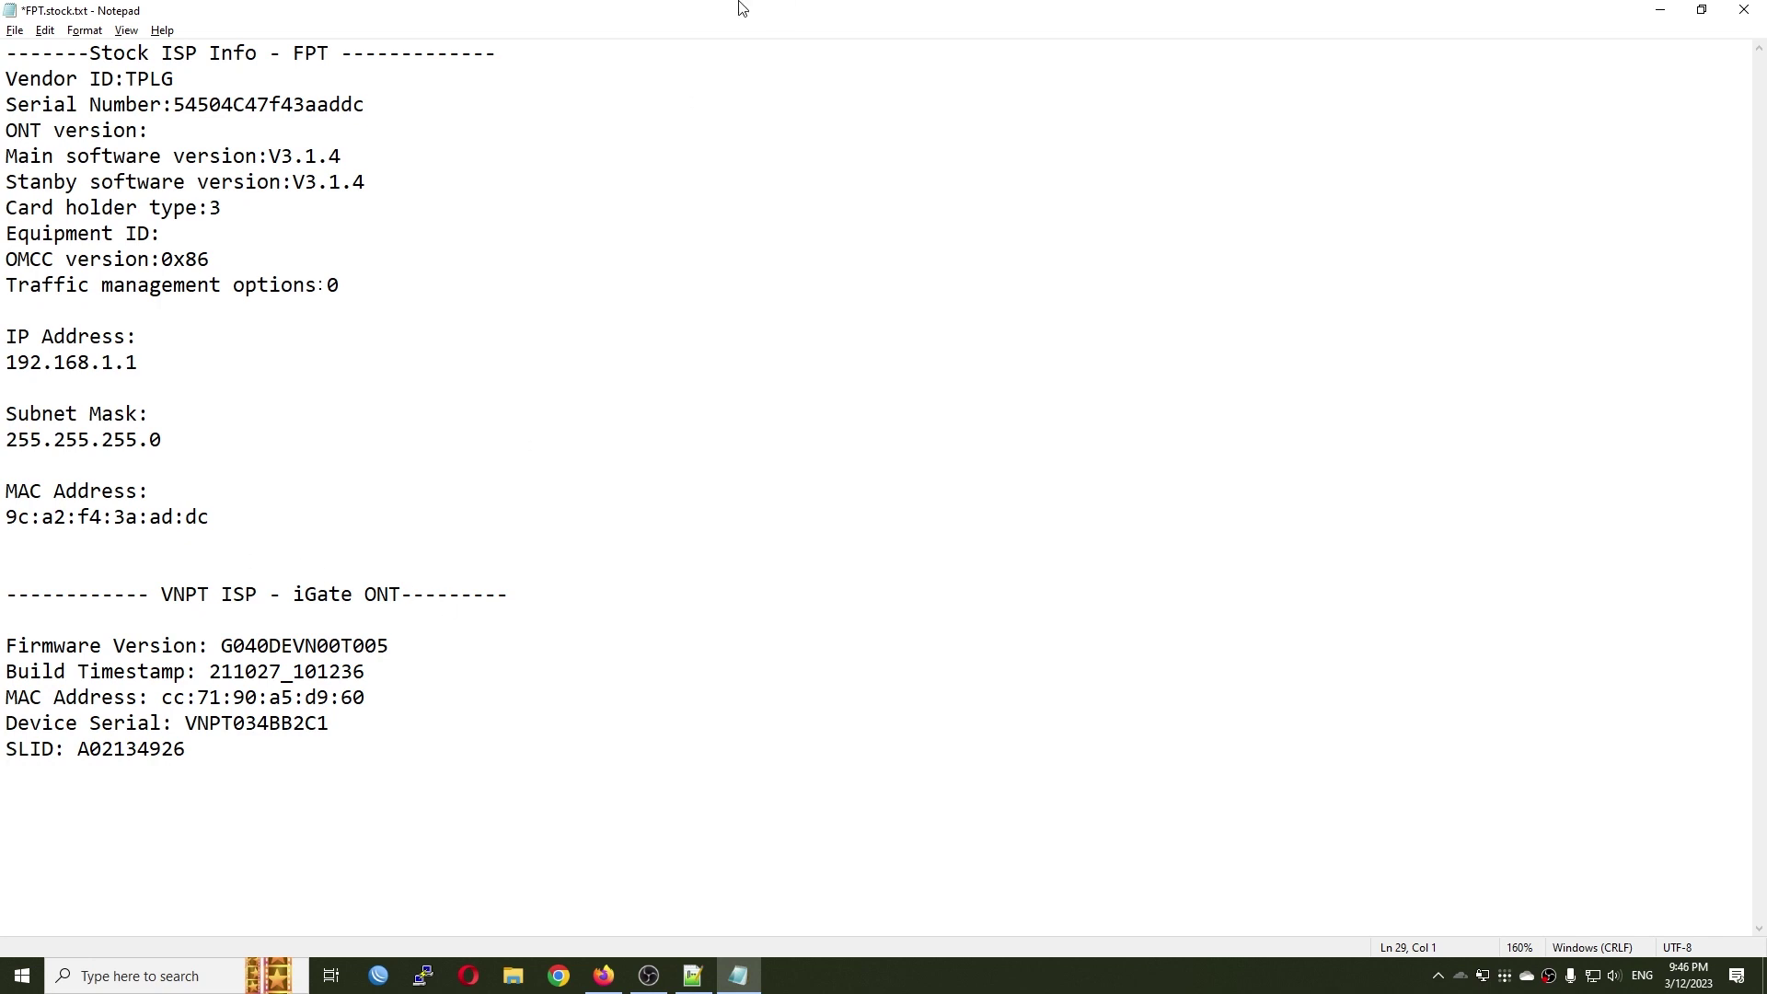
pyautogui.moveTo(396, 650); pyautogui.dragTo(223, 652)
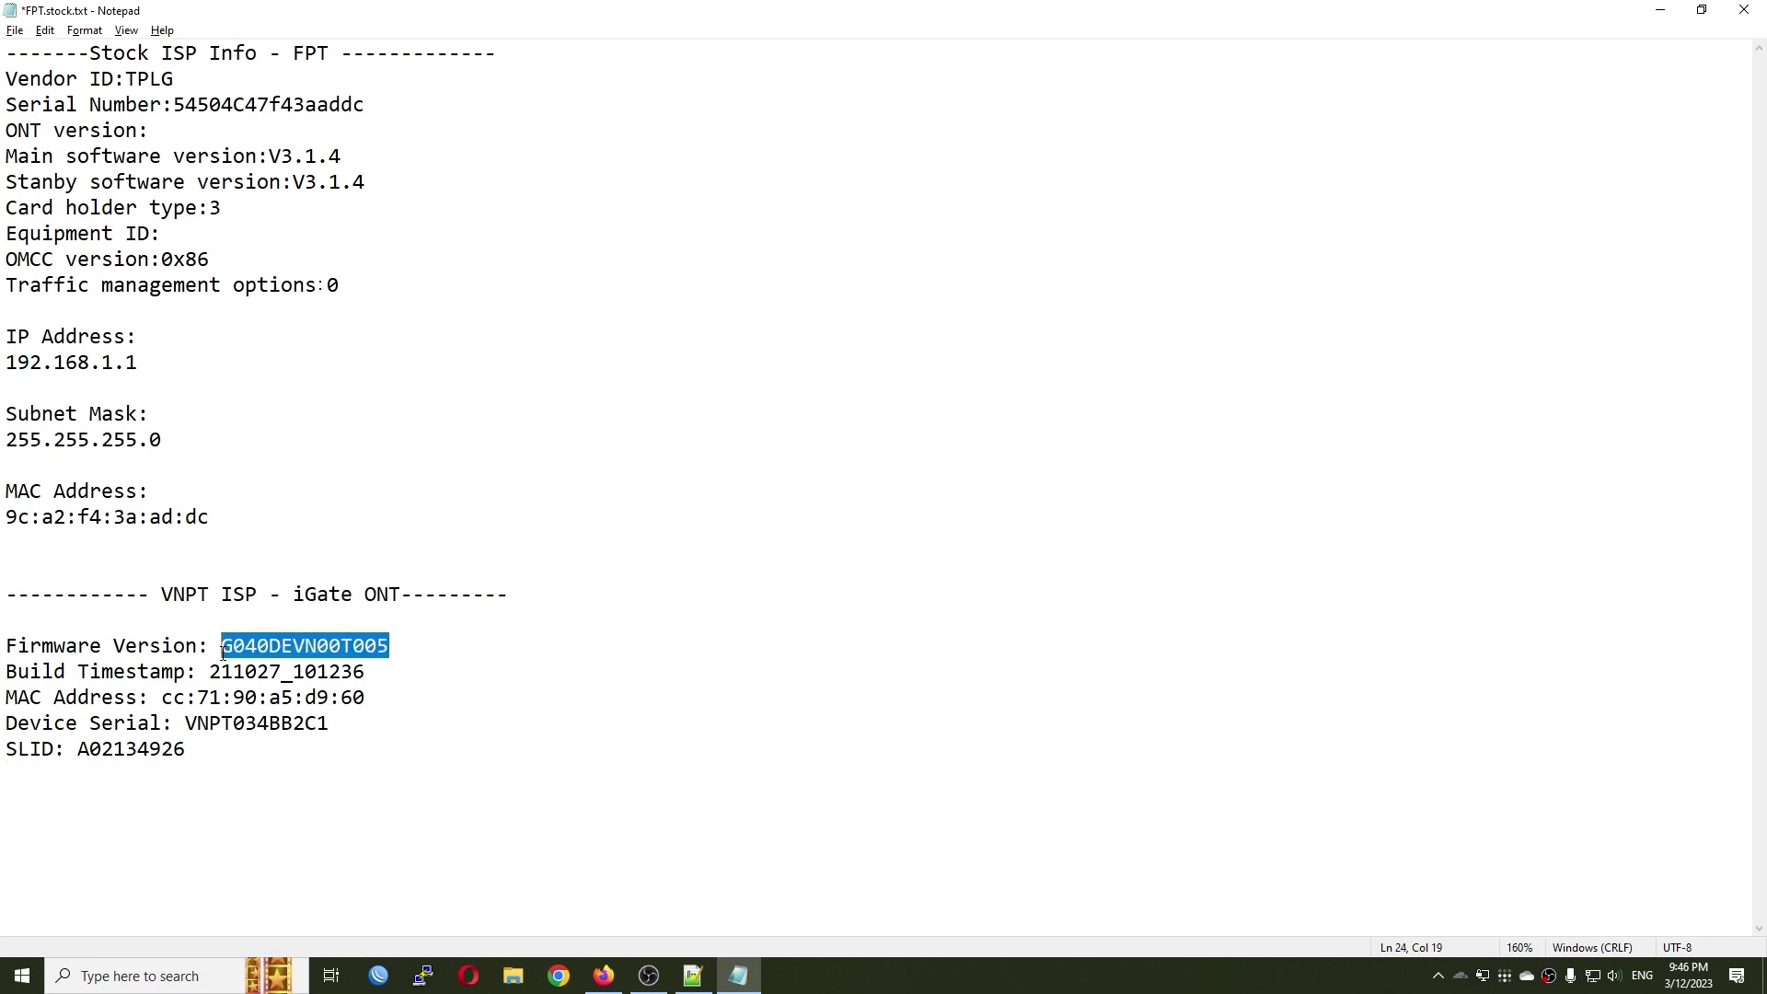
pyautogui.moveTo(384, 675); pyautogui.dragTo(187, 670)
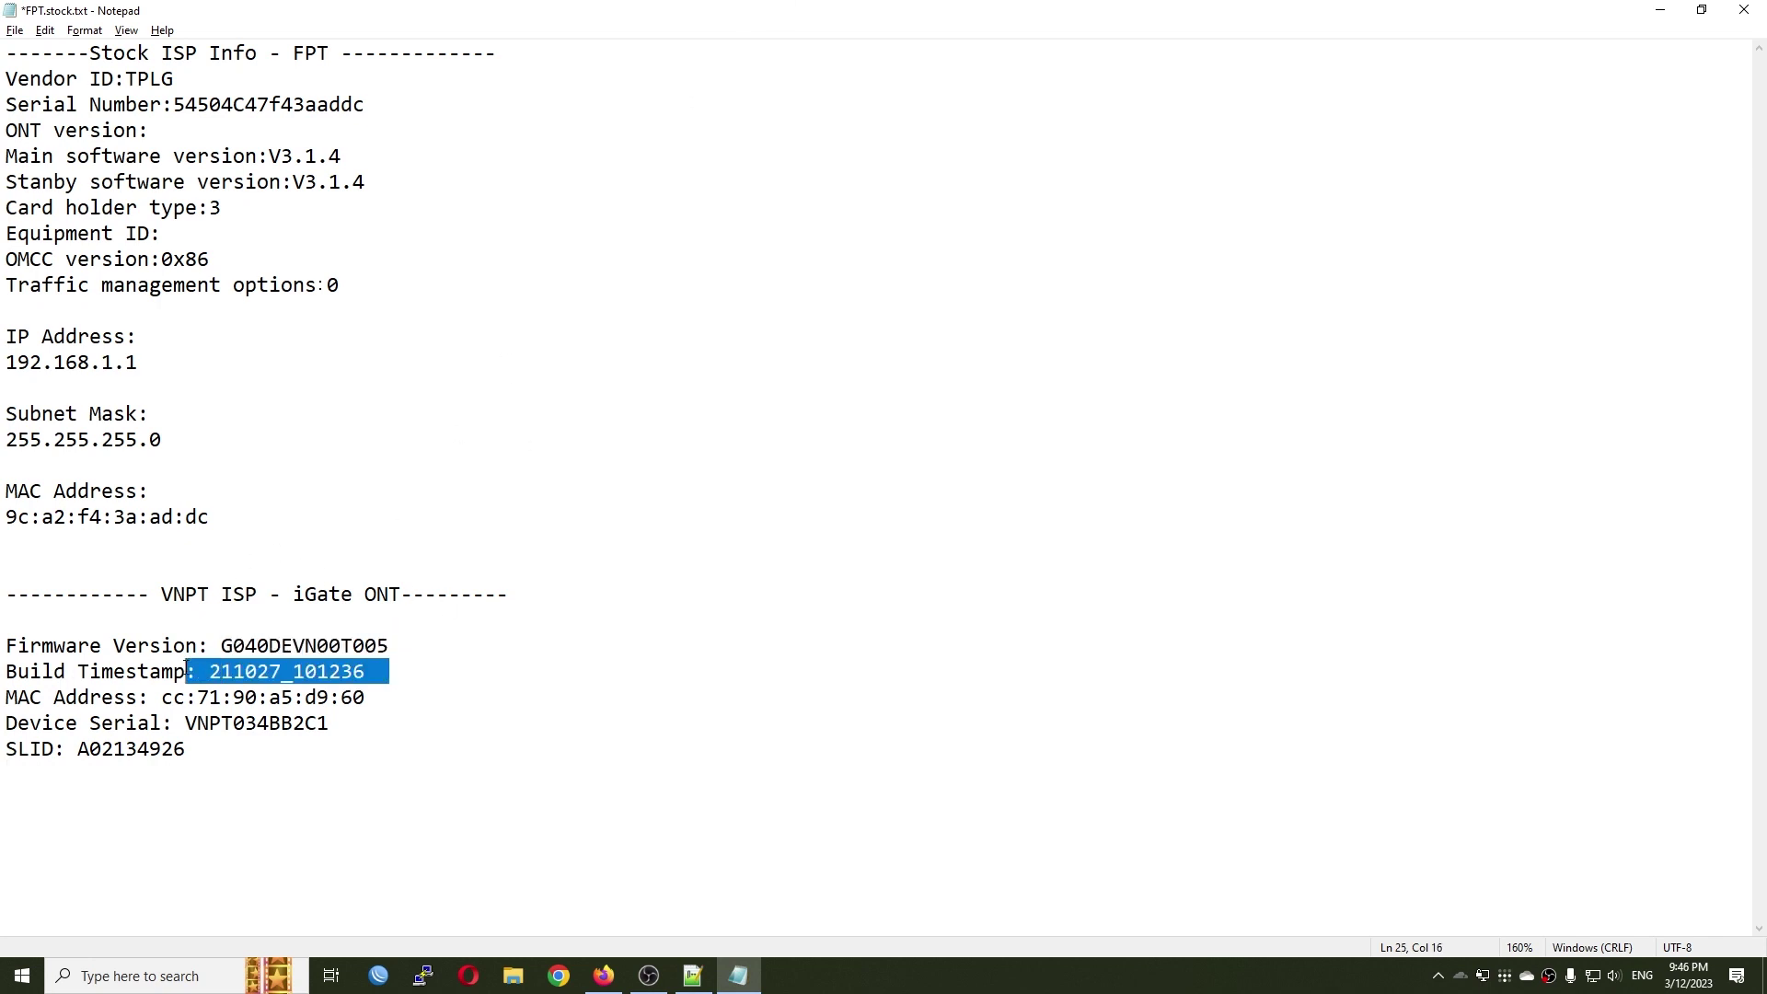
pyautogui.moveTo(365, 701); pyautogui.dragTo(165, 719)
pyautogui.click(365, 721)
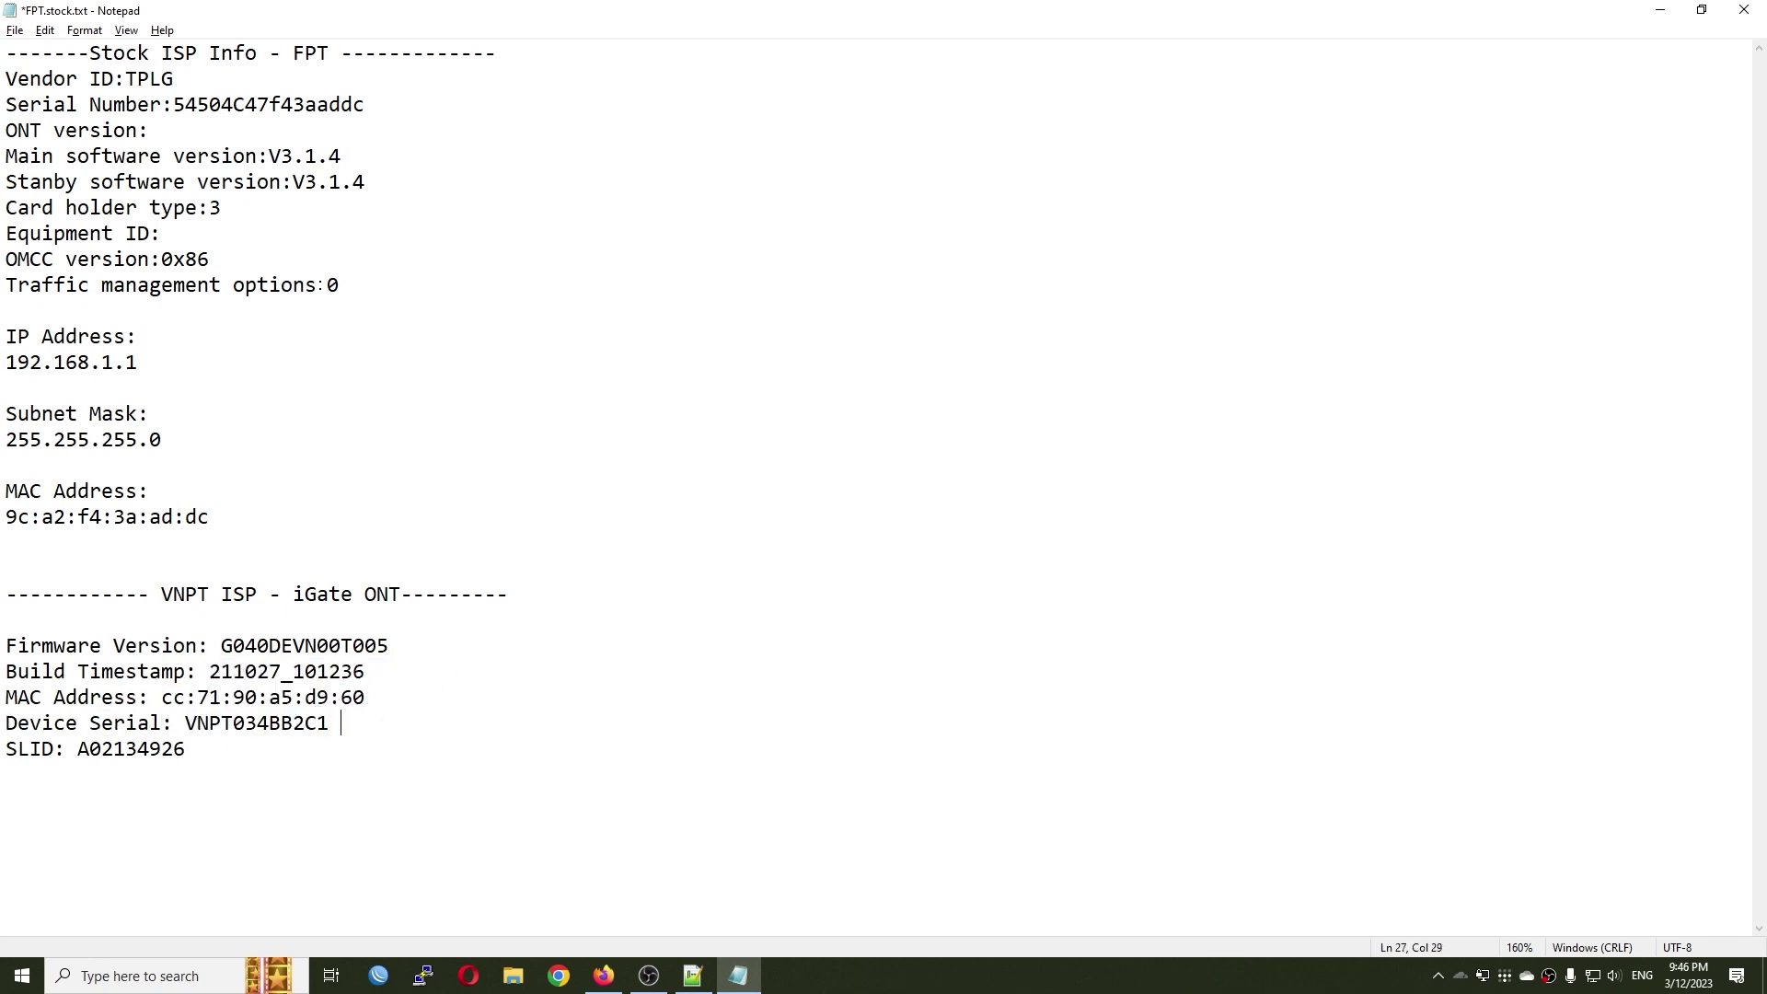
pyautogui.write('(GPON Serial Number')
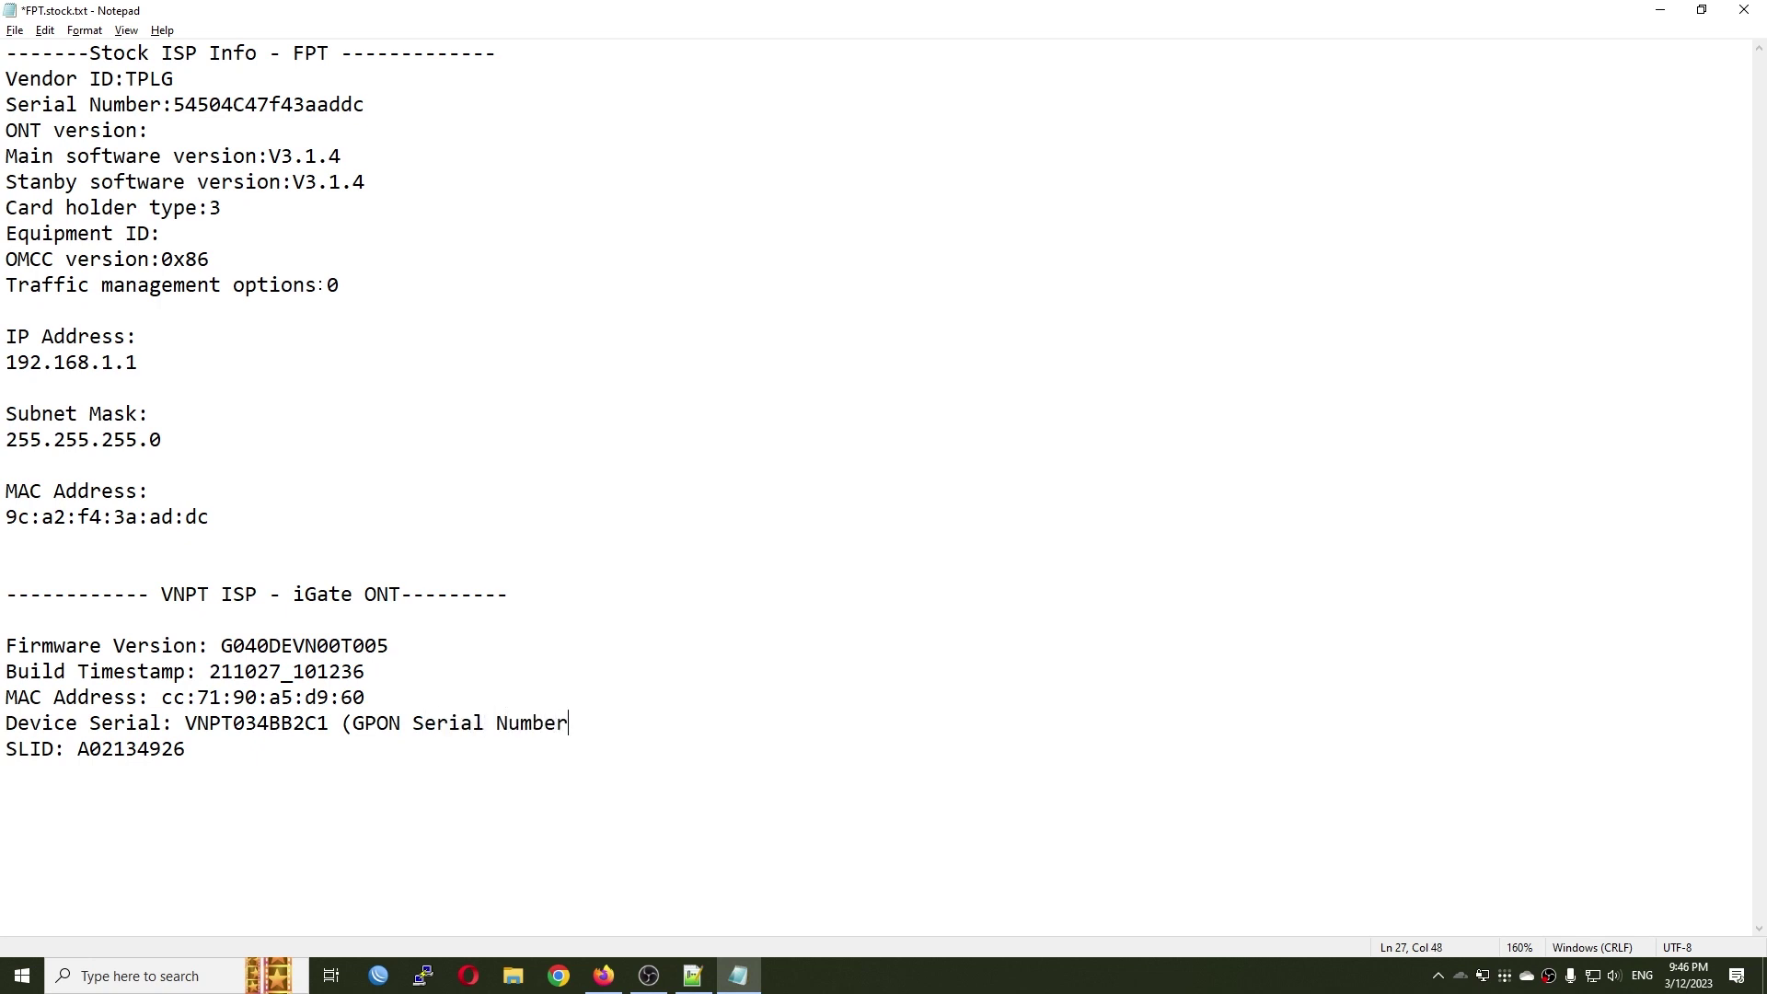
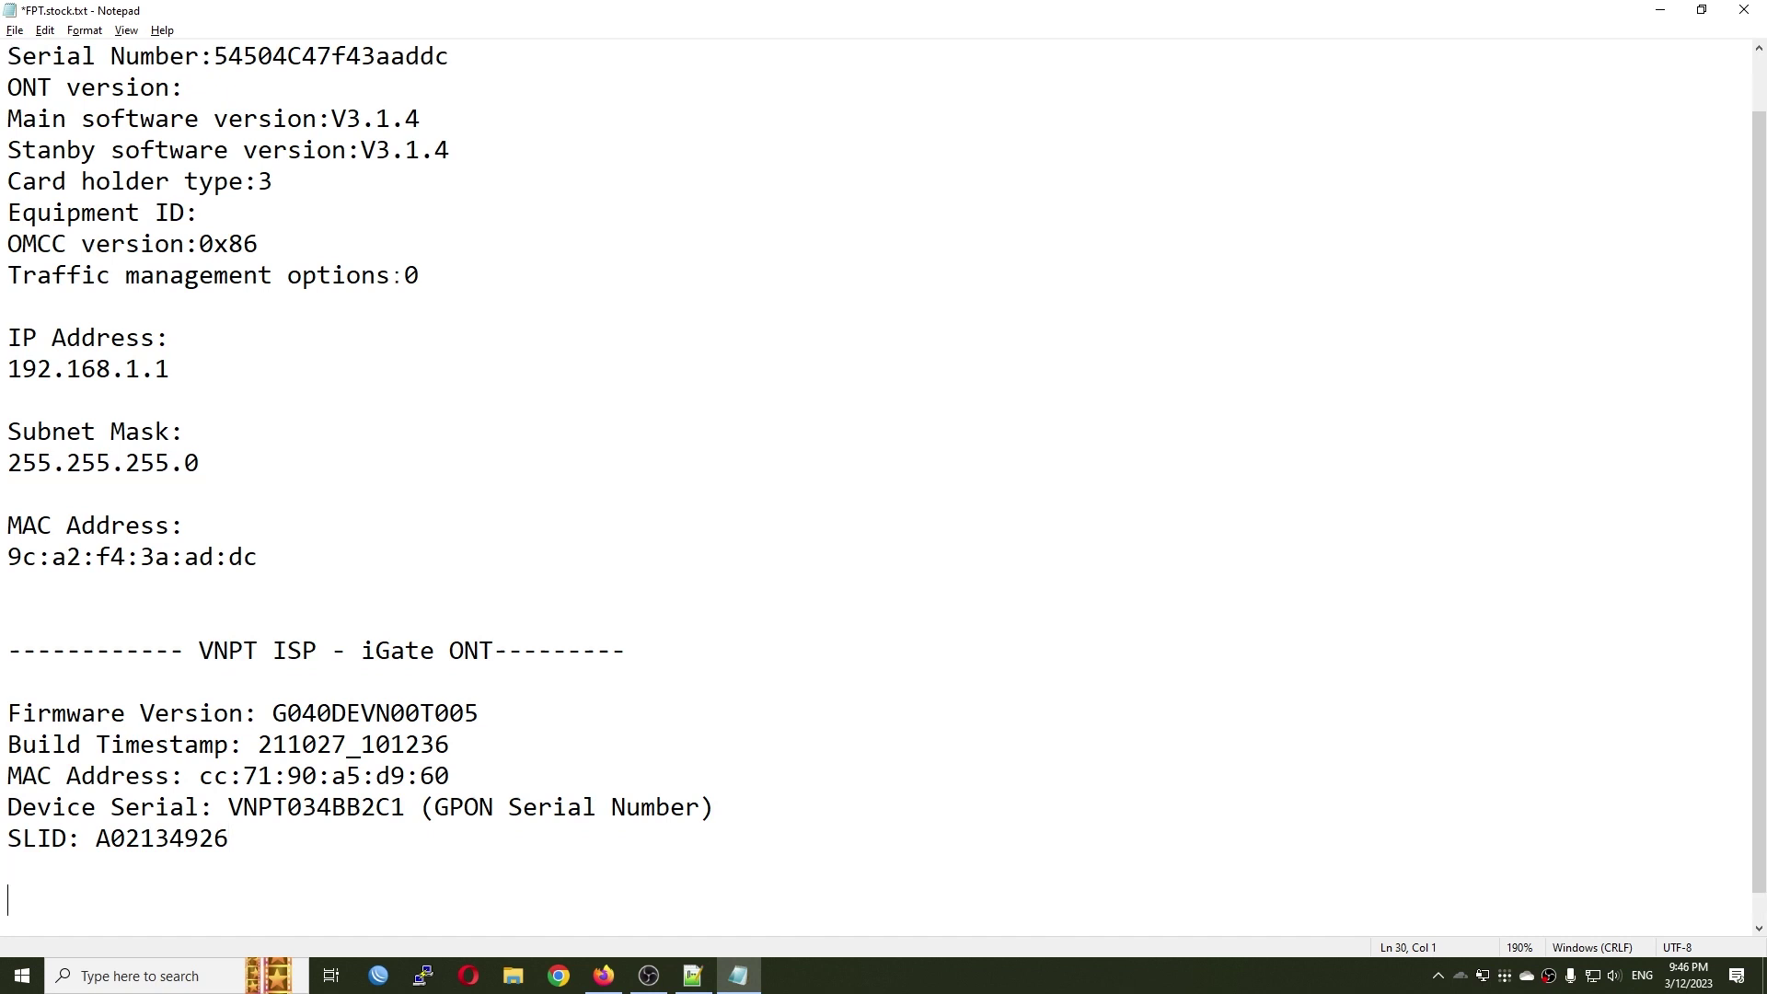
pyautogui.press('Return')
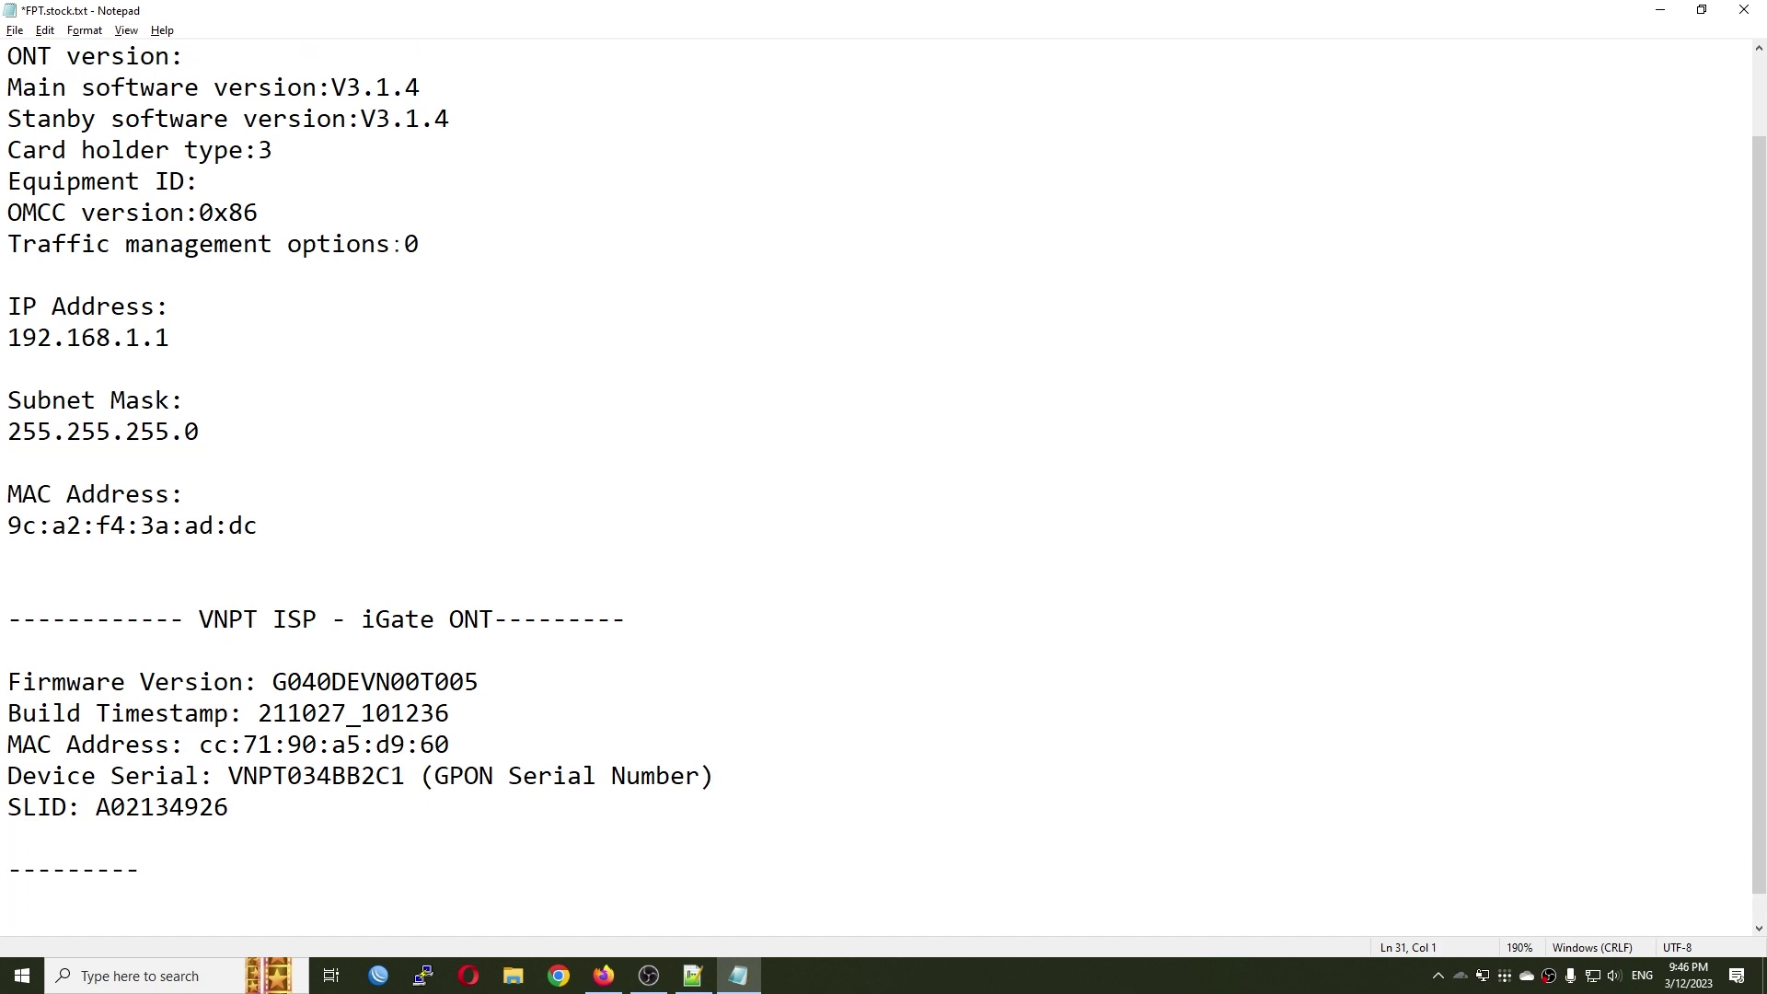
# Step: Add a divider and a 'Vendor ID: VNPT' line below the SLID line
pyautogui.write('VNPT')
pyautogui.scroll(1, 348, 858)
pyautogui.scroll(-1, 416, 745)
pyautogui.write('Vendor UID')
pyautogui.press('BackSpace')
pyautogui.press('BackSpace')
pyautogui.press('BackSpace')
pyautogui.write('ID:')
pyautogui.scroll(1, 436, 582)
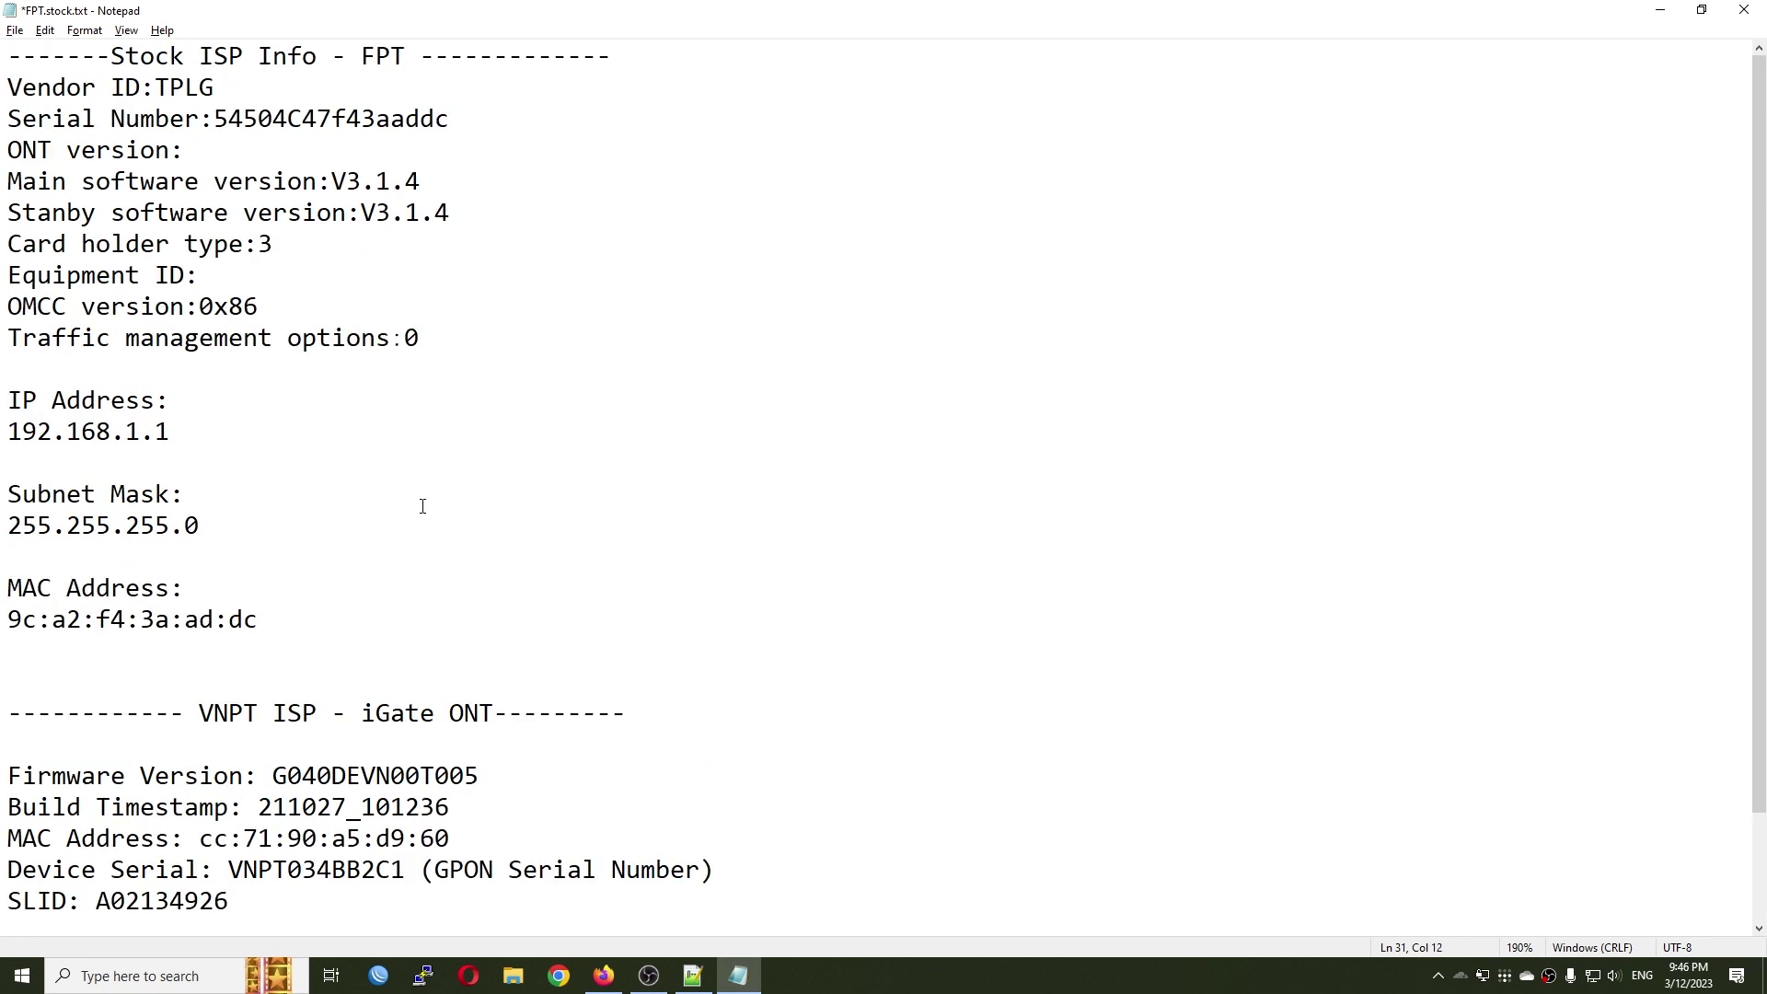
# Step: Append ' - TP-Link XZ000-G3' to the FPT header on line 1
pyautogui.moveTo(513, 131); pyautogui.dragTo(214, 119)
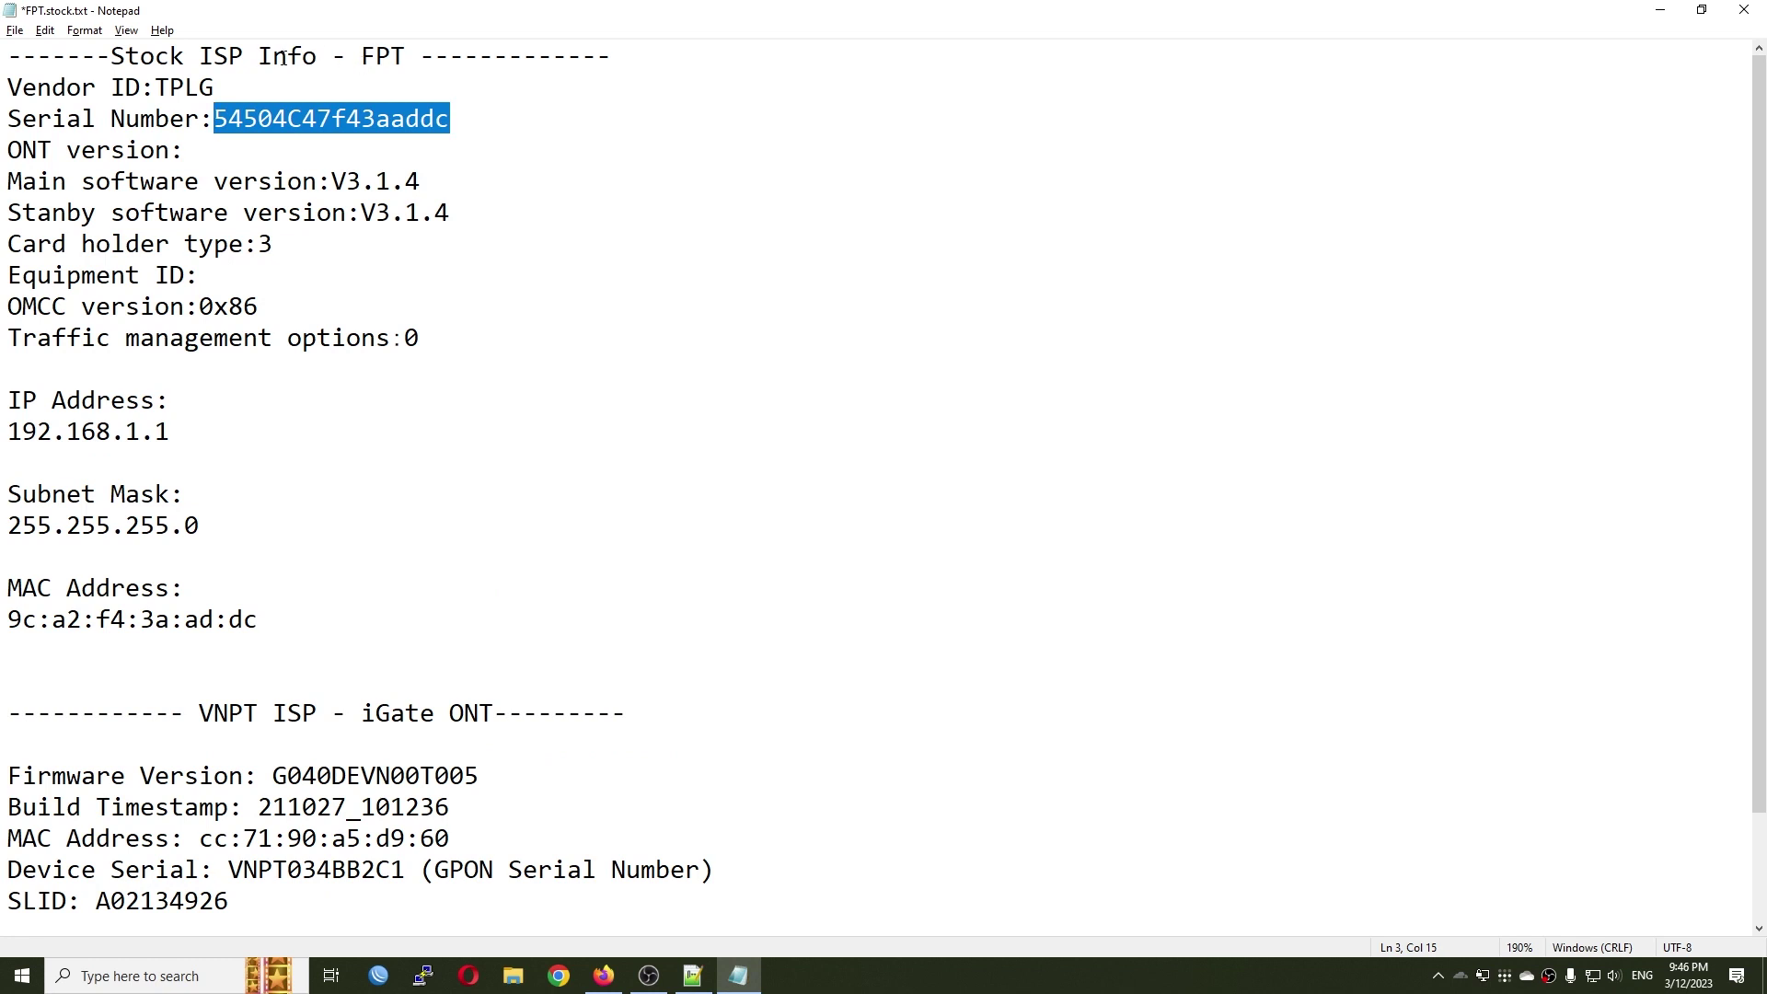
pyautogui.click(413, 60)
pyautogui.write('- TP)')
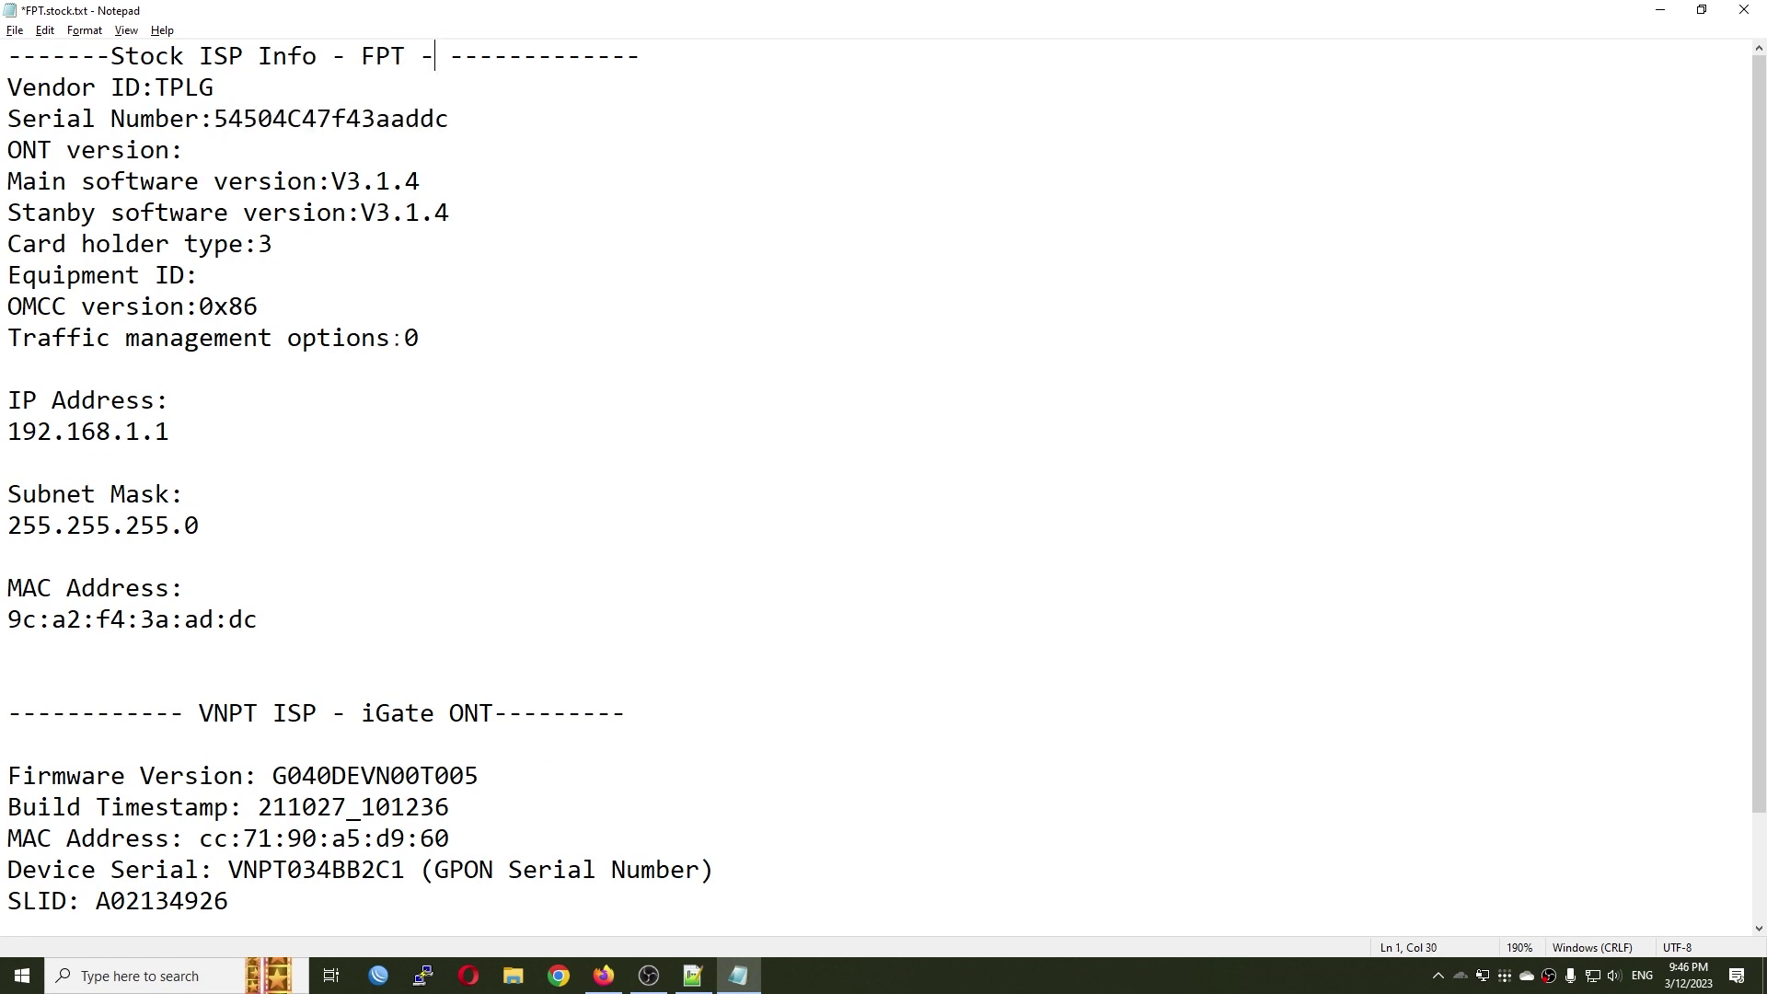
pyautogui.press('BackSpace')
pyautogui.write('-Link XZ000-G3')
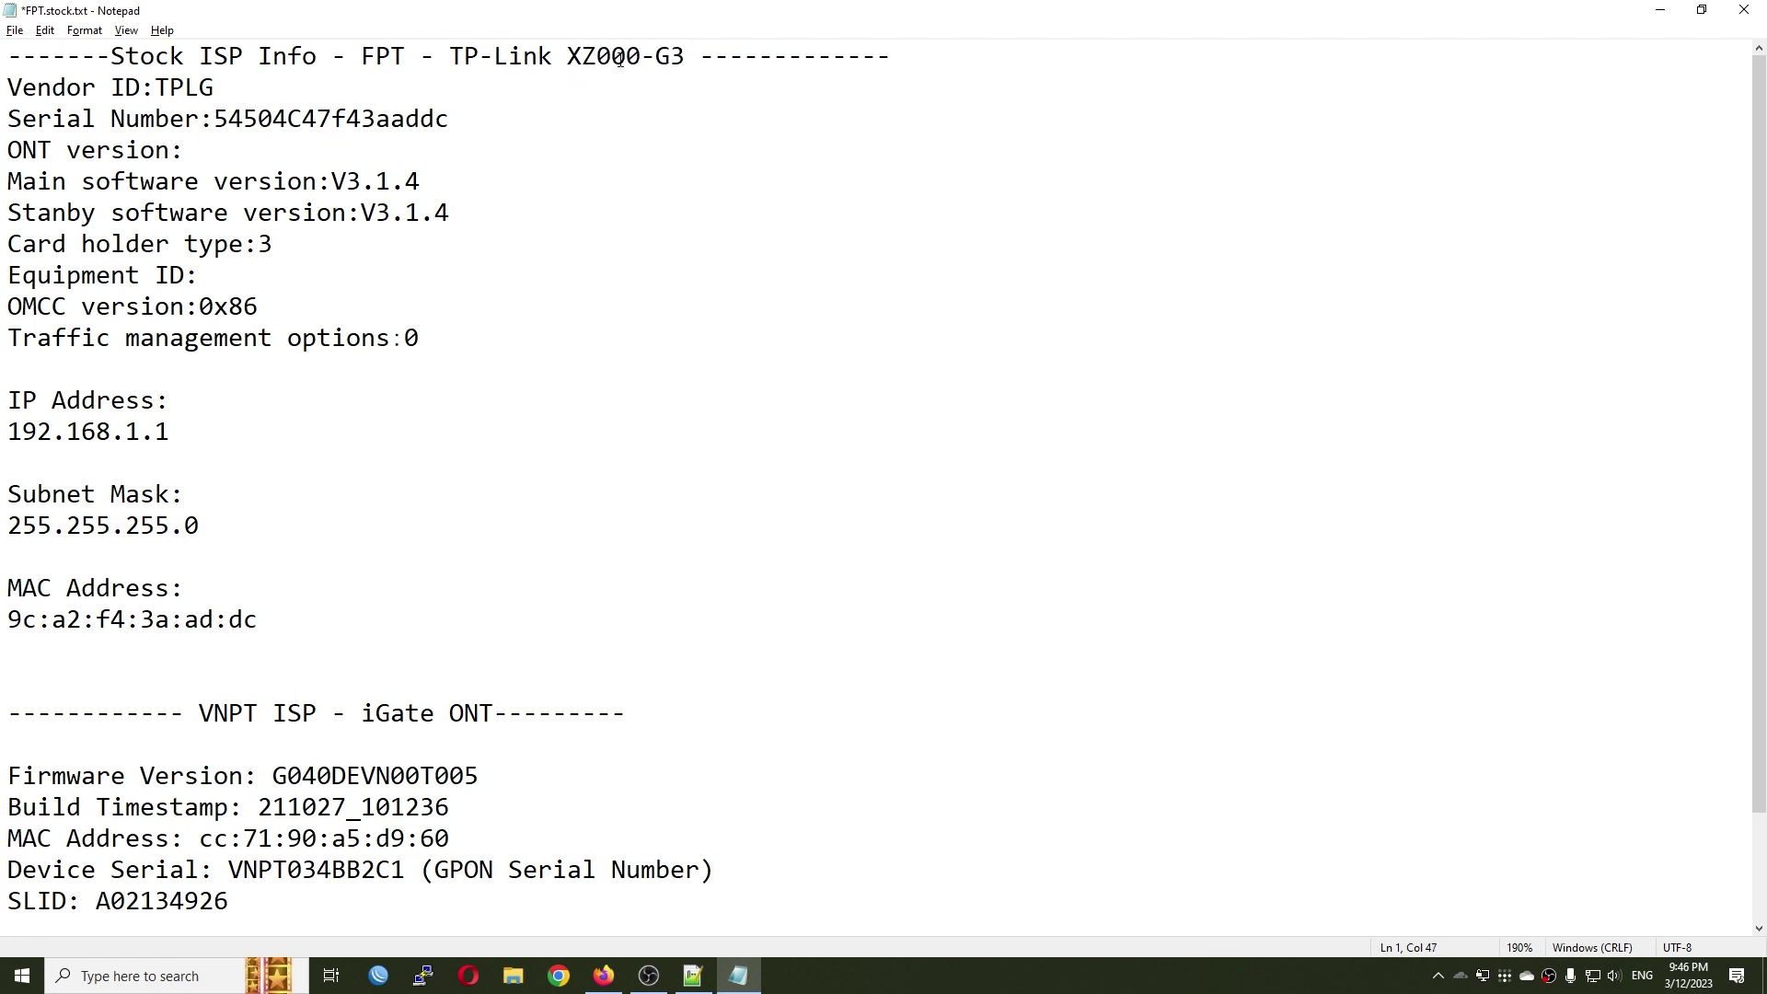
pyautogui.moveTo(450, 119); pyautogui.dragTo(214, 114)
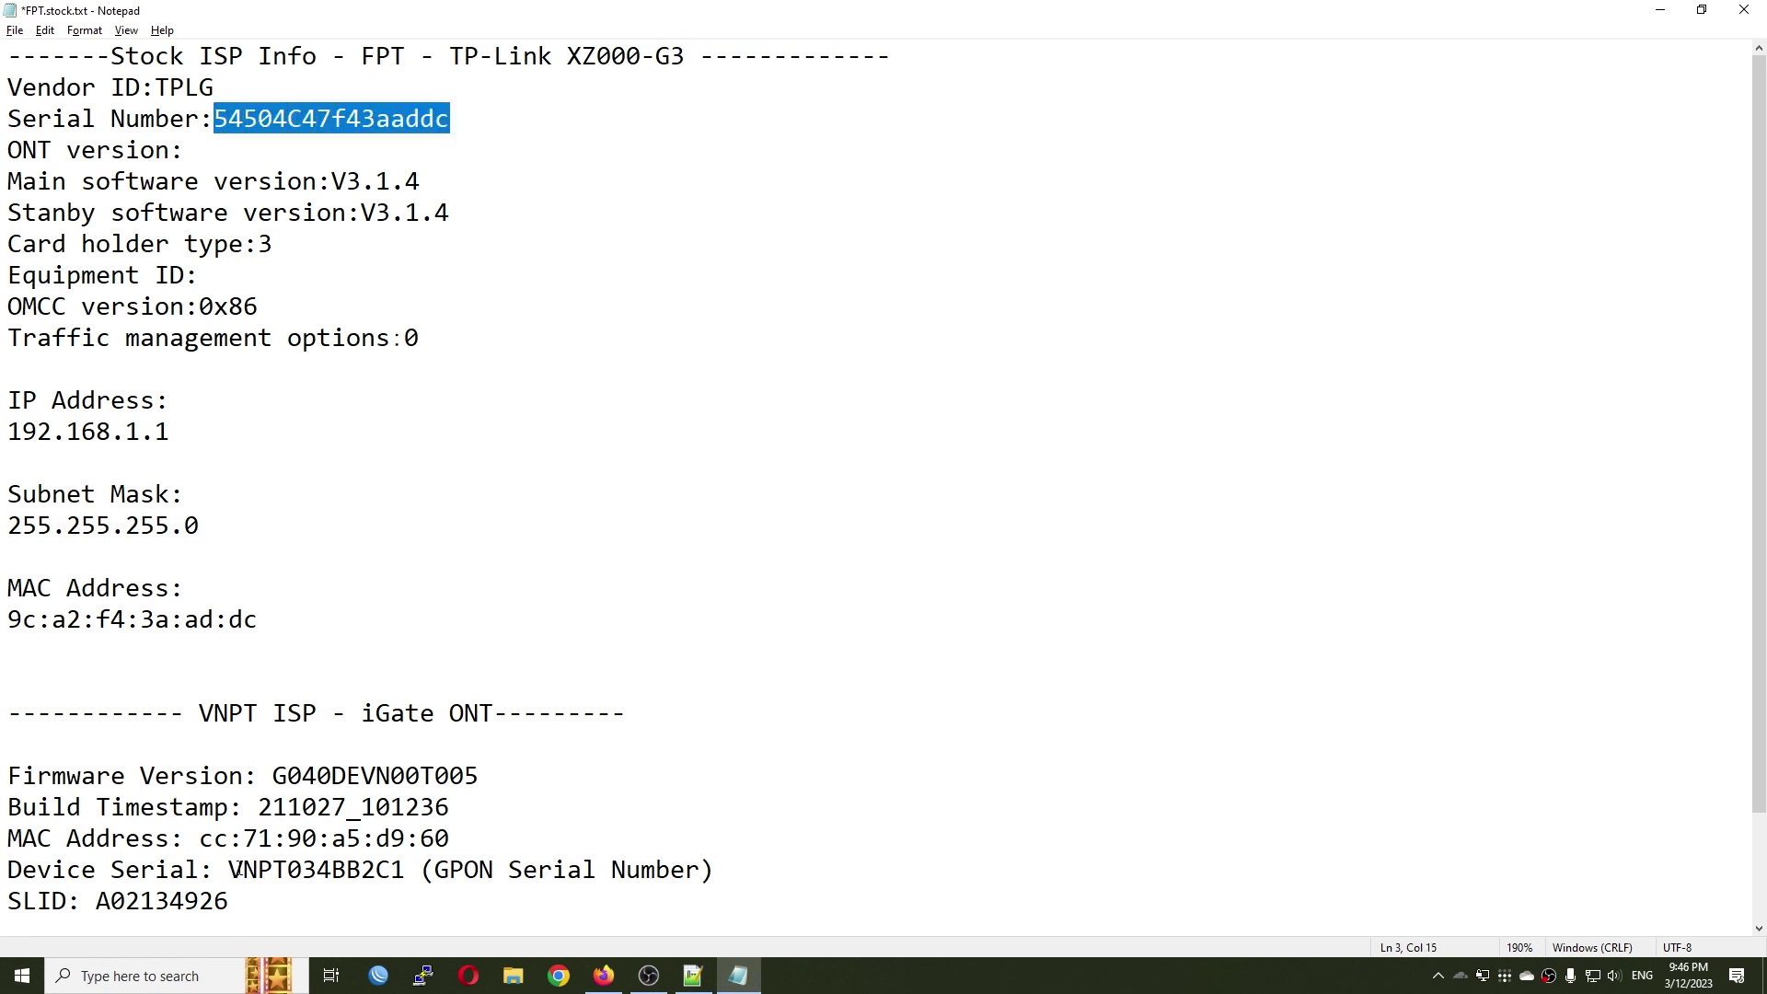
pyautogui.moveTo(407, 869); pyautogui.dragTo(234, 867)
pyautogui.hotkey('ctrl', 'c')
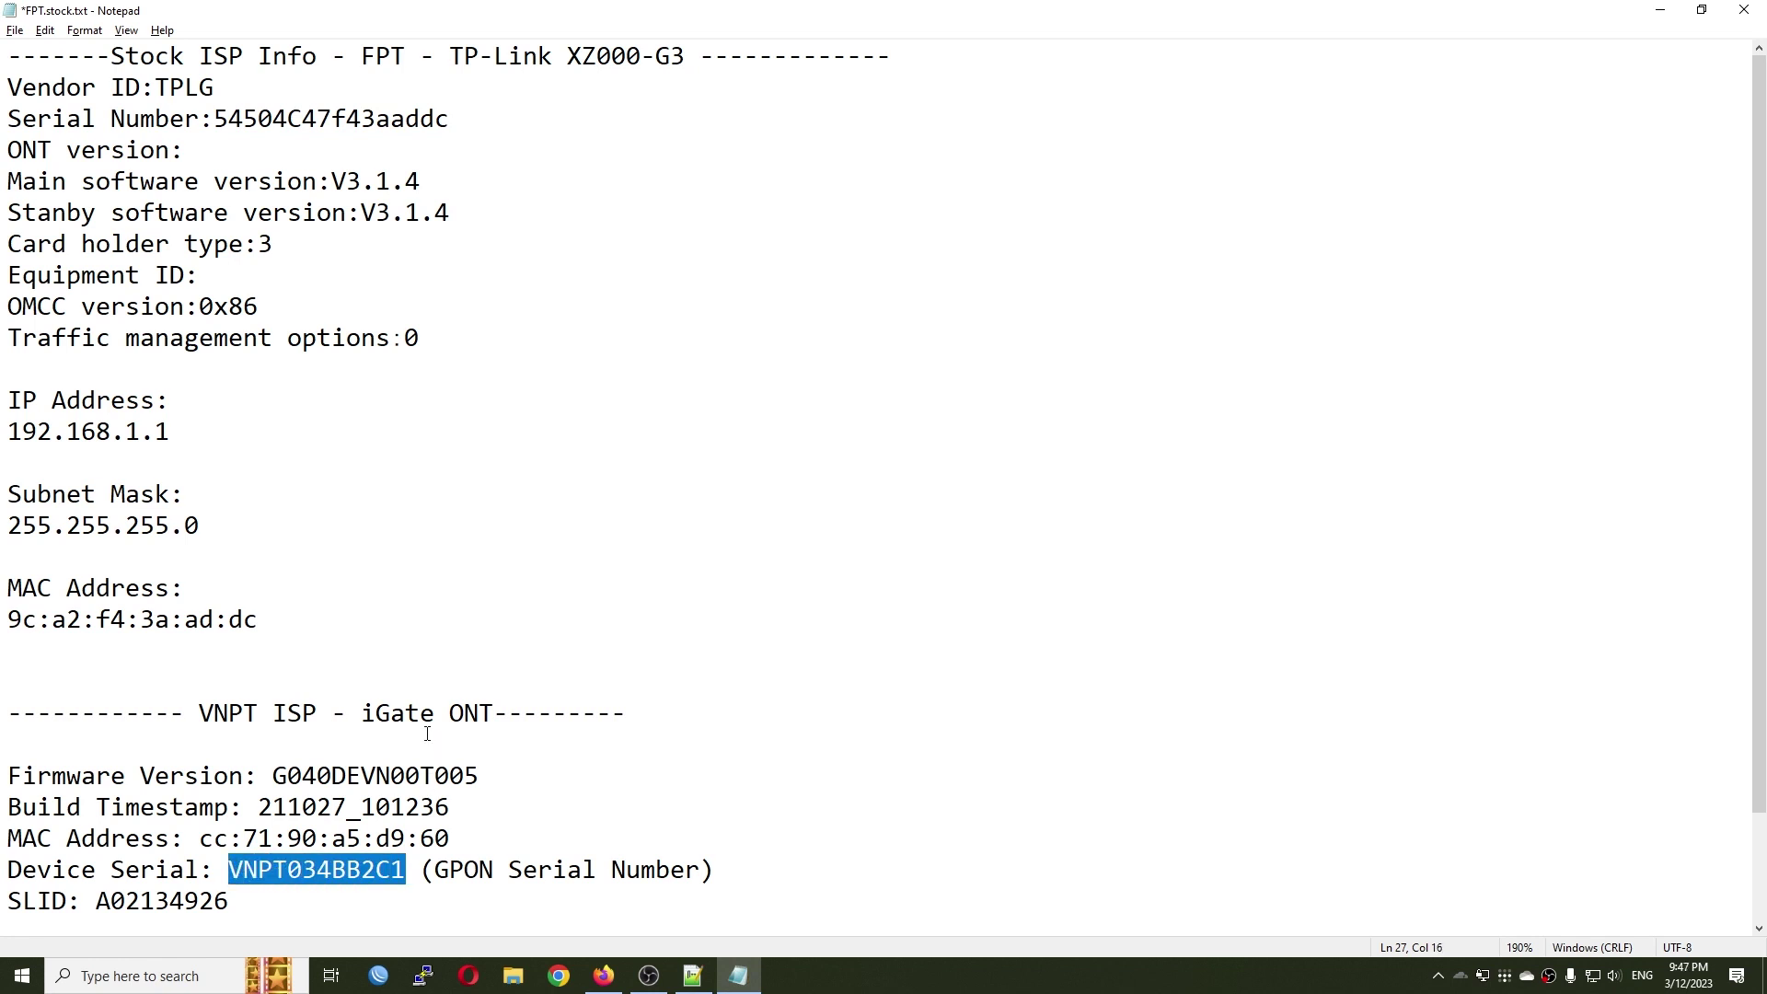
pyautogui.scroll(-2, 412, 868)
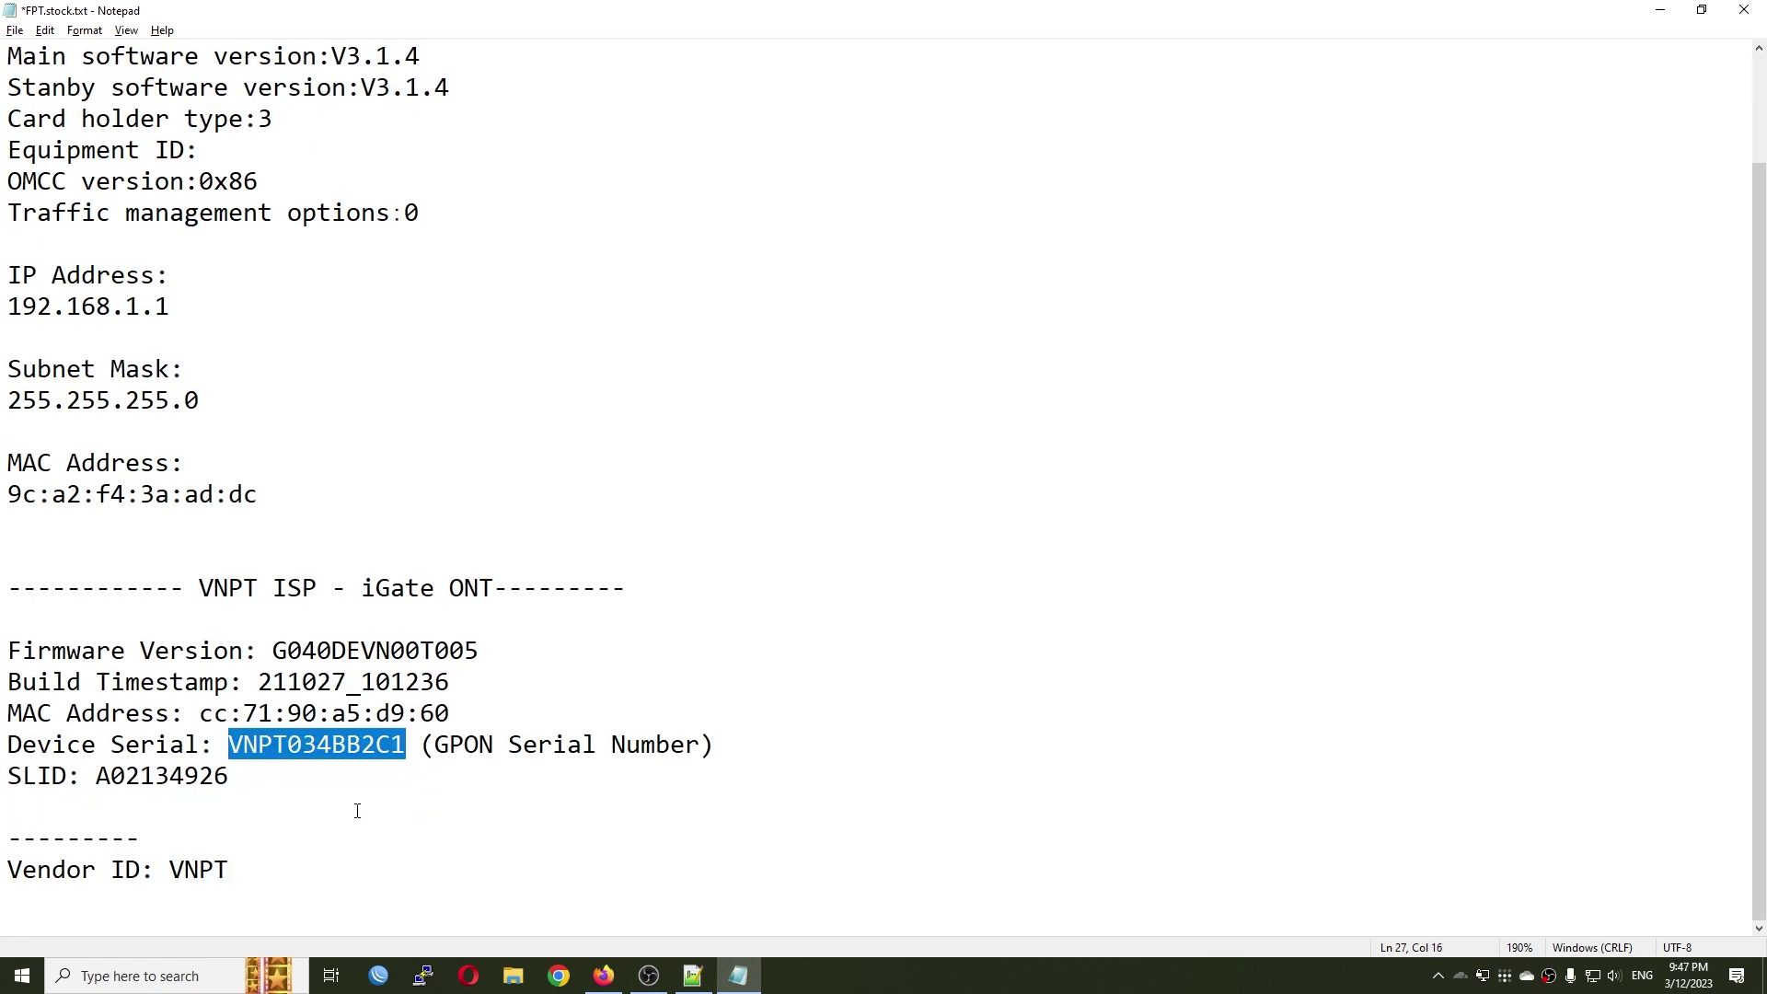
pyautogui.click(310, 895)
pyautogui.hotkey('ctrl', 'v')
pyautogui.press('Return')
pyautogui.scroll(2, 310, 895)
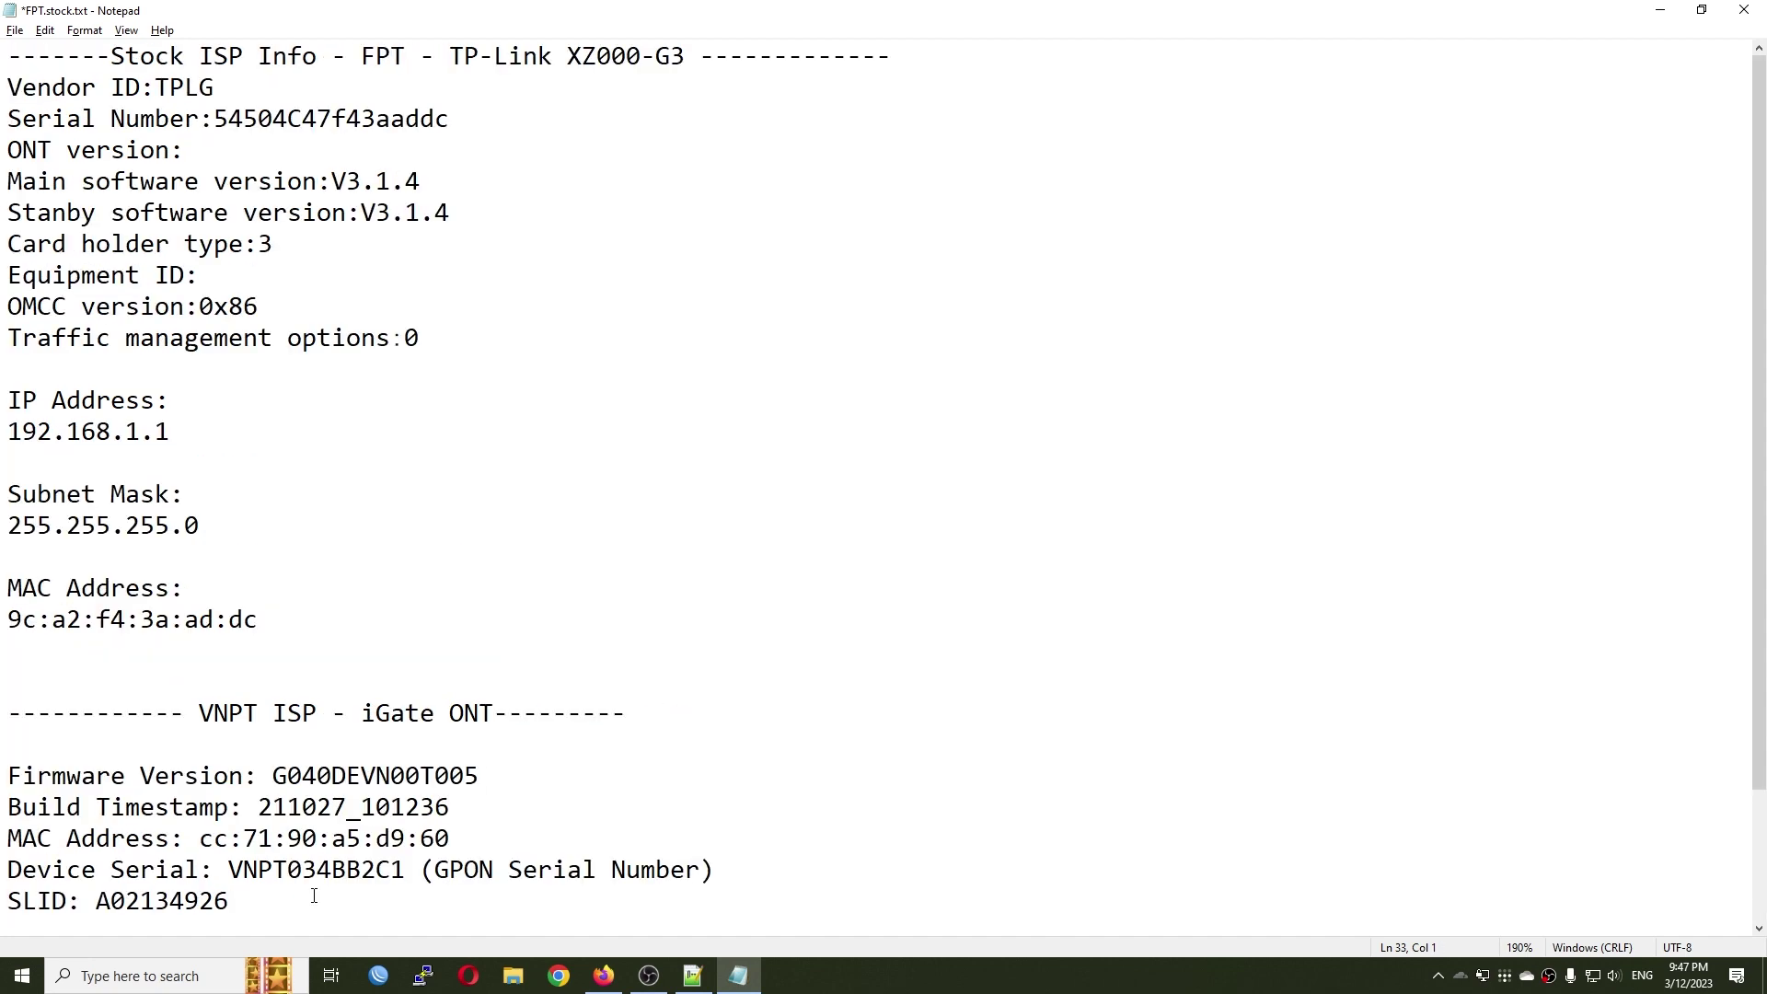
pyautogui.moveTo(451, 118); pyautogui.dragTo(214, 119)
pyautogui.hotkey('ctrl', 'c')
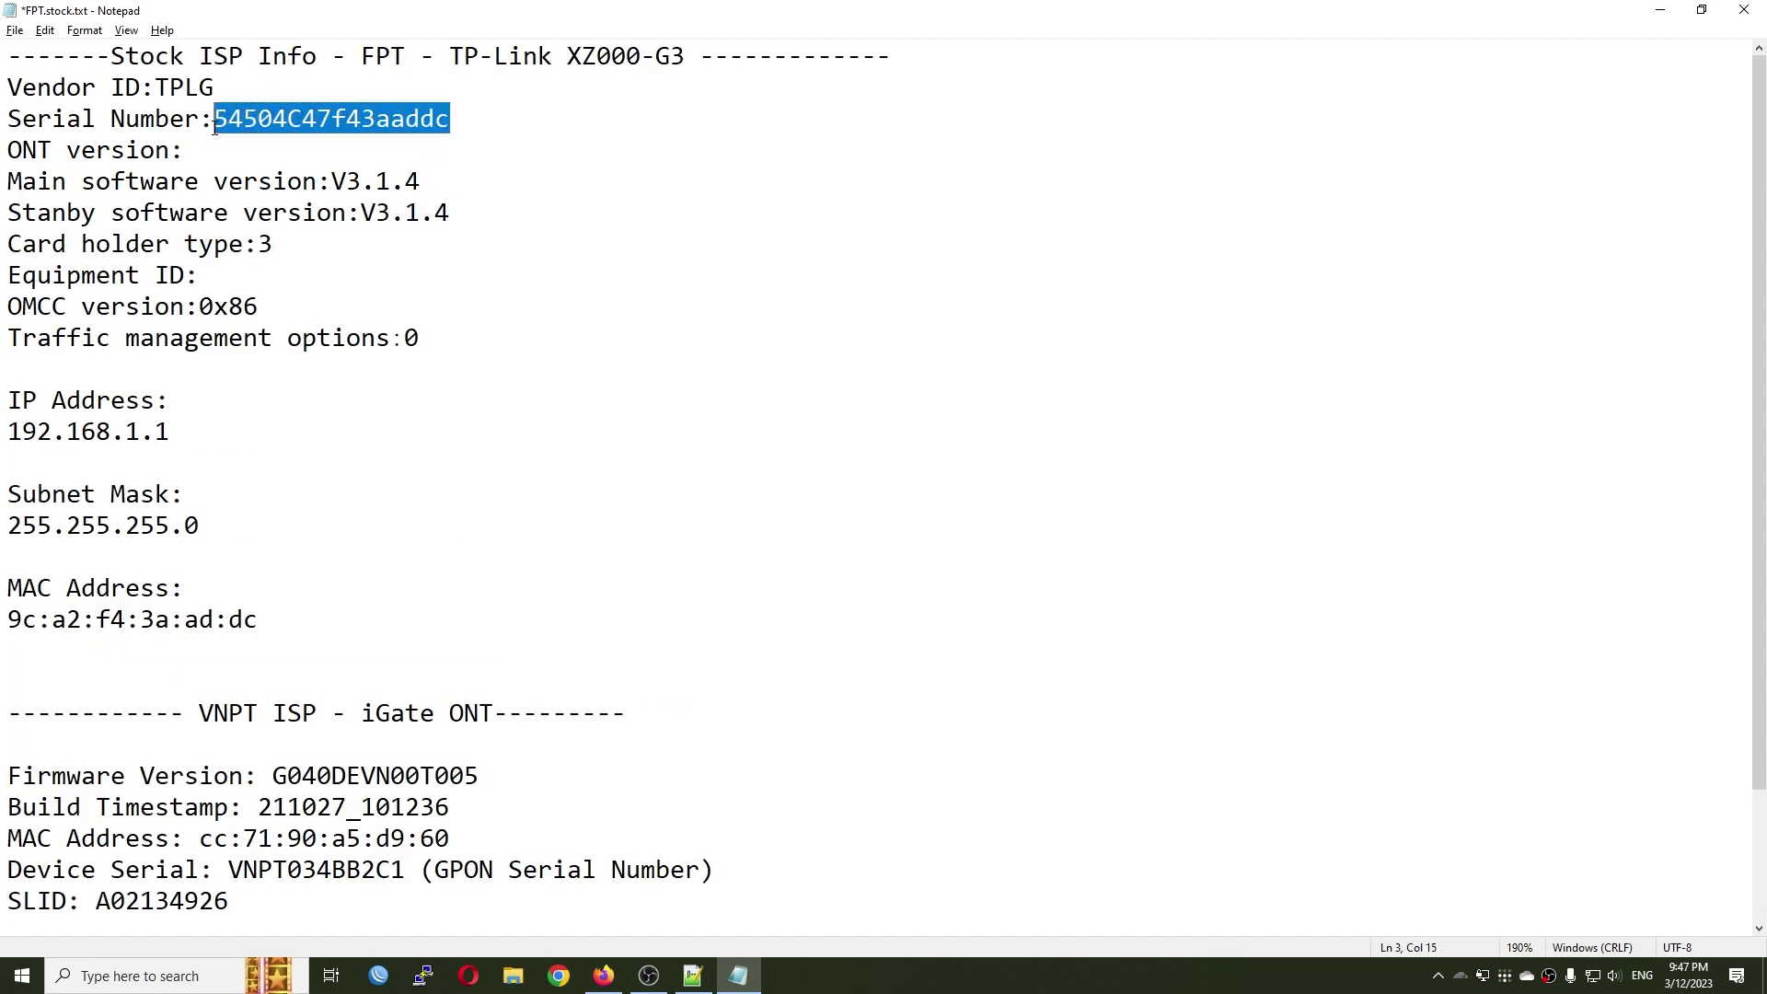
pyautogui.scroll(-2, 153, 457)
pyautogui.click(7, 870)
pyautogui.press('Return')
pyautogui.click(9, 865)
pyautogui.hotkey('ctrl', 'v')
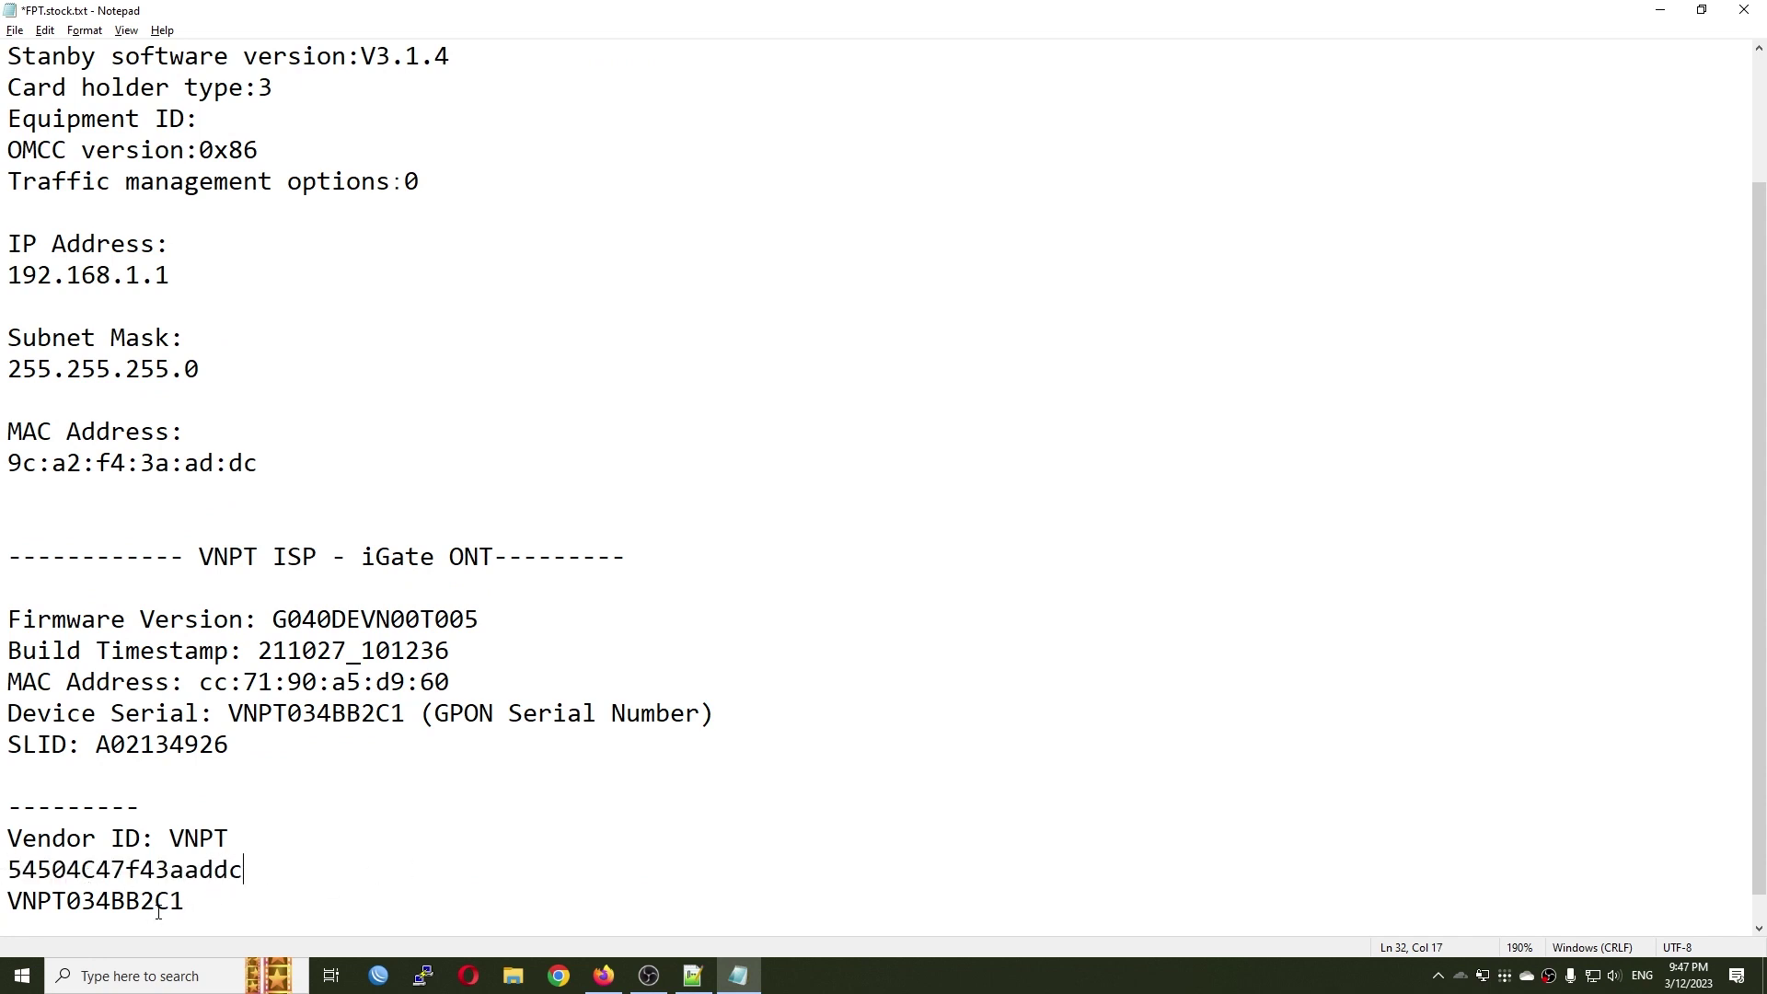
pyautogui.click(126, 900)
pyautogui.press('Left')
pyautogui.press('Left')
pyautogui.press('Left')
pyautogui.press('Left')
pyautogui.press('Left')
pyautogui.press('Left')
pyautogui.click(216, 870)
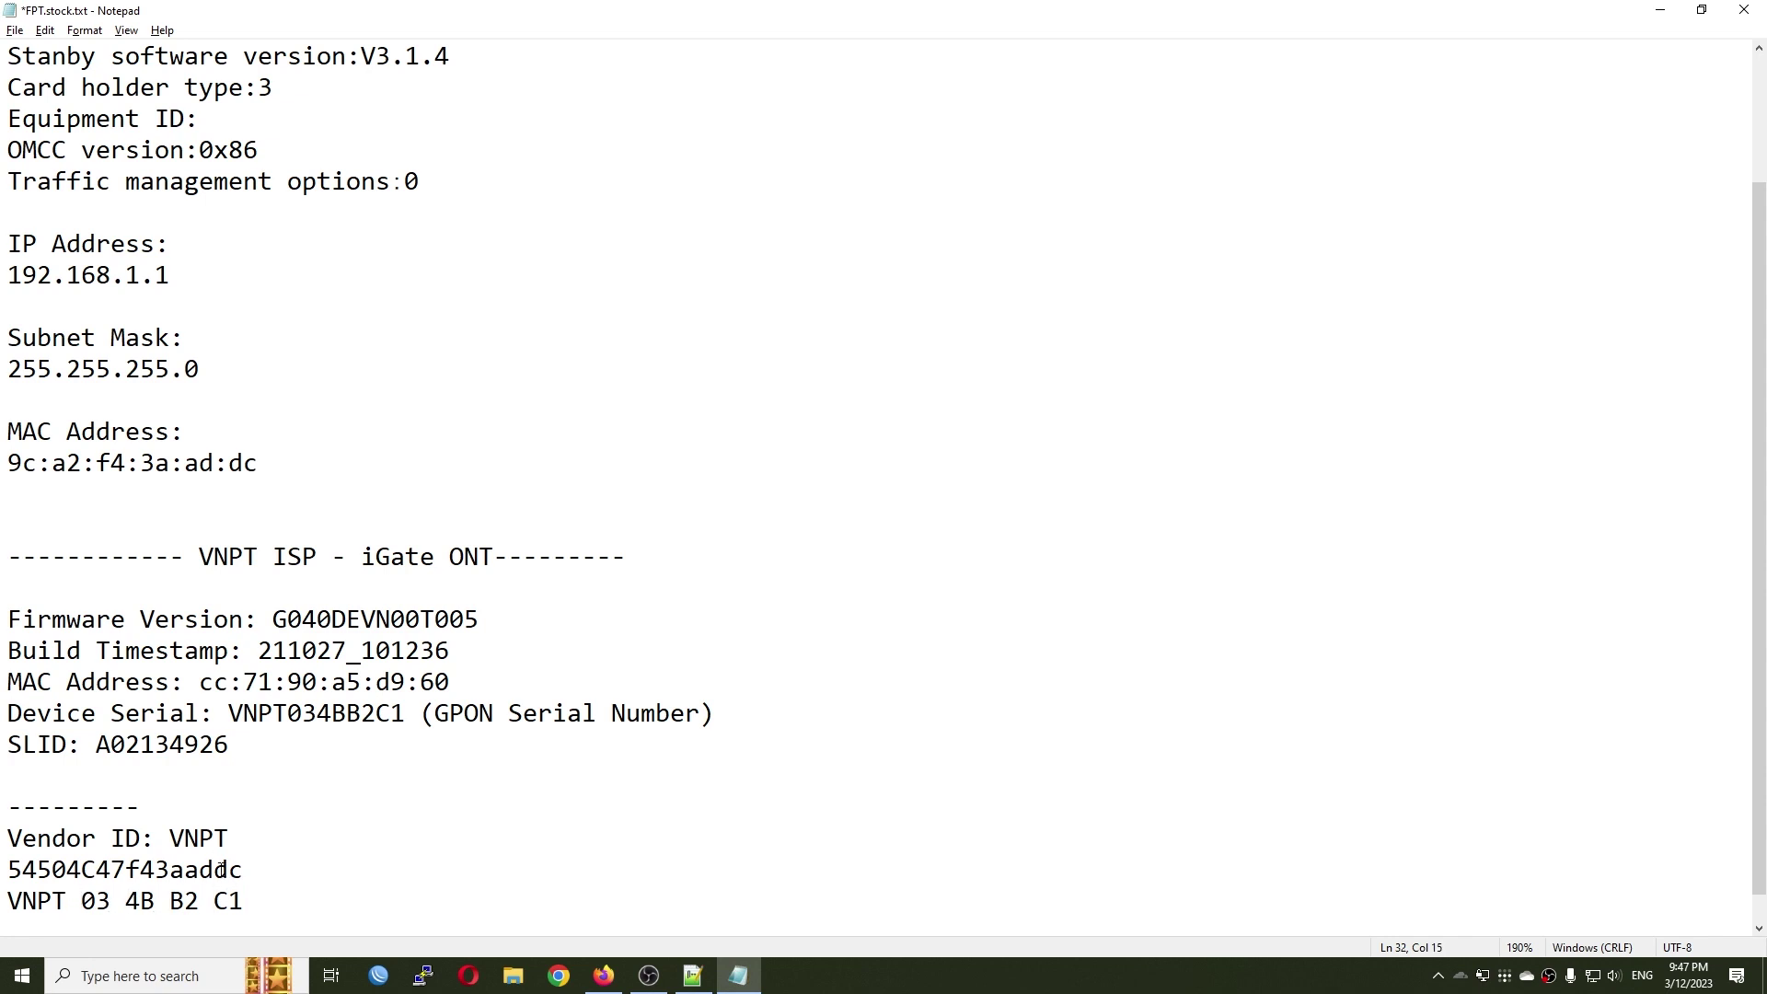
pyautogui.click(187, 870)
pyautogui.click(158, 870)
pyautogui.press('Left')
pyautogui.press('Left')
pyautogui.press('Left')
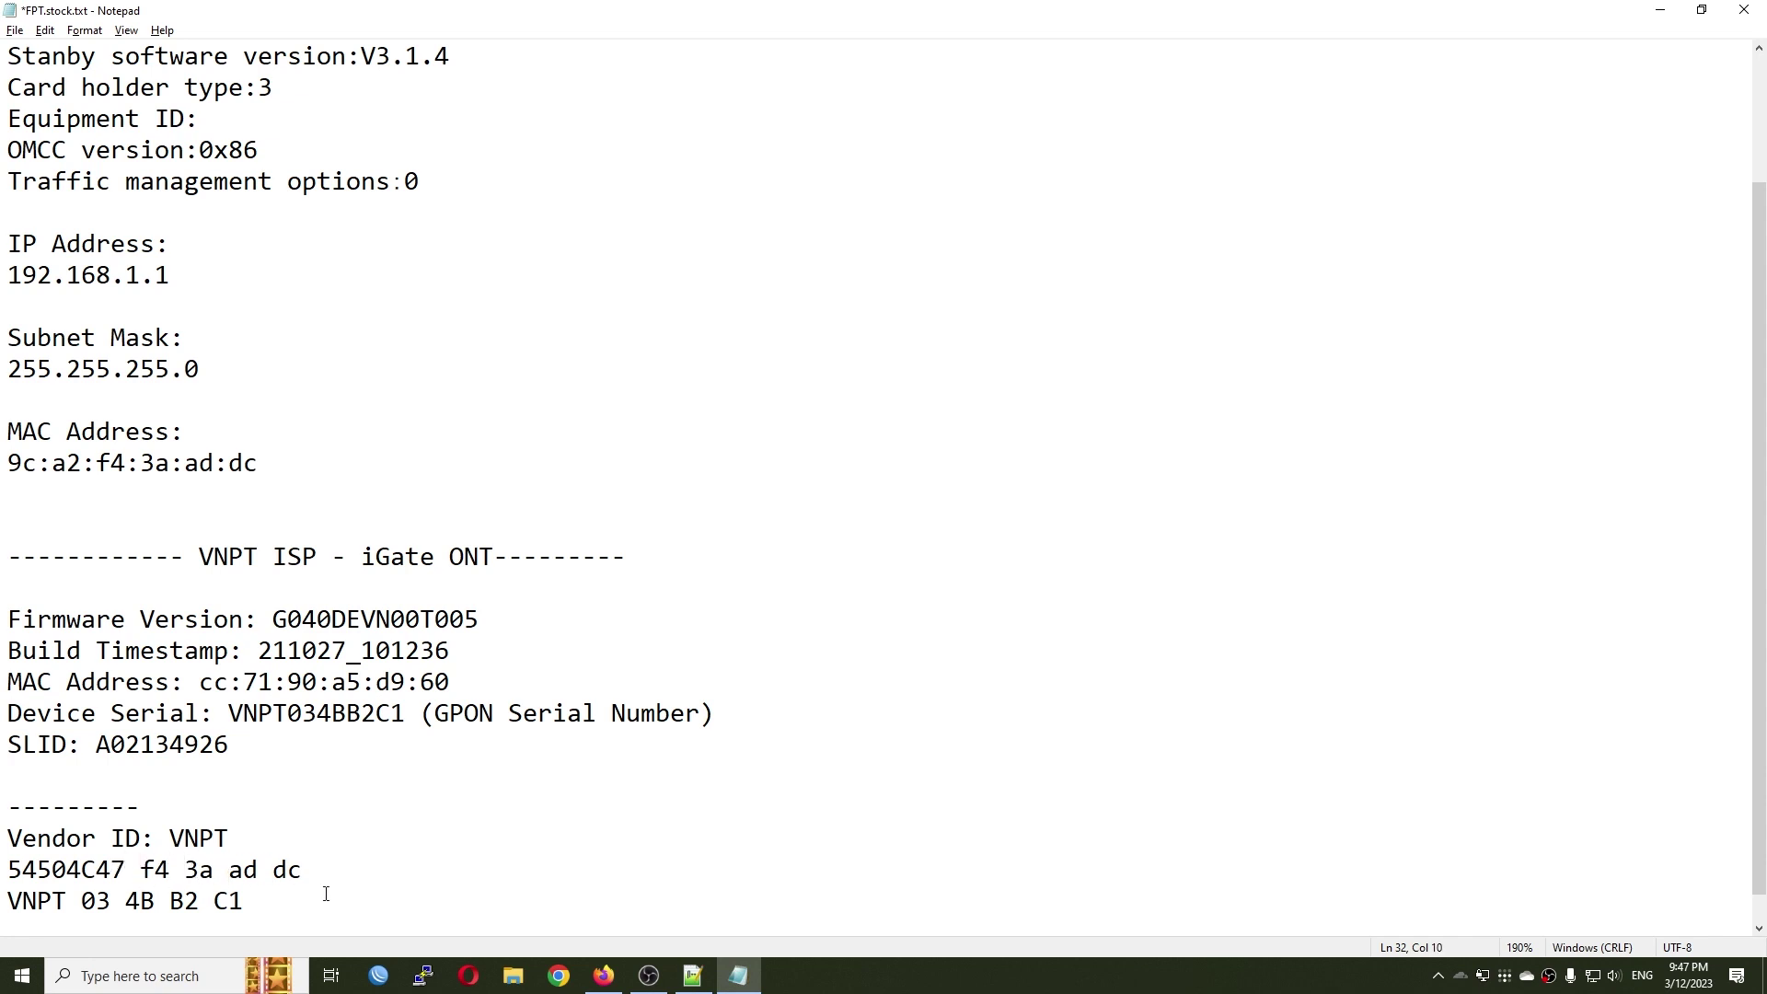
pyautogui.moveTo(126, 870); pyautogui.dragTo(8, 872)
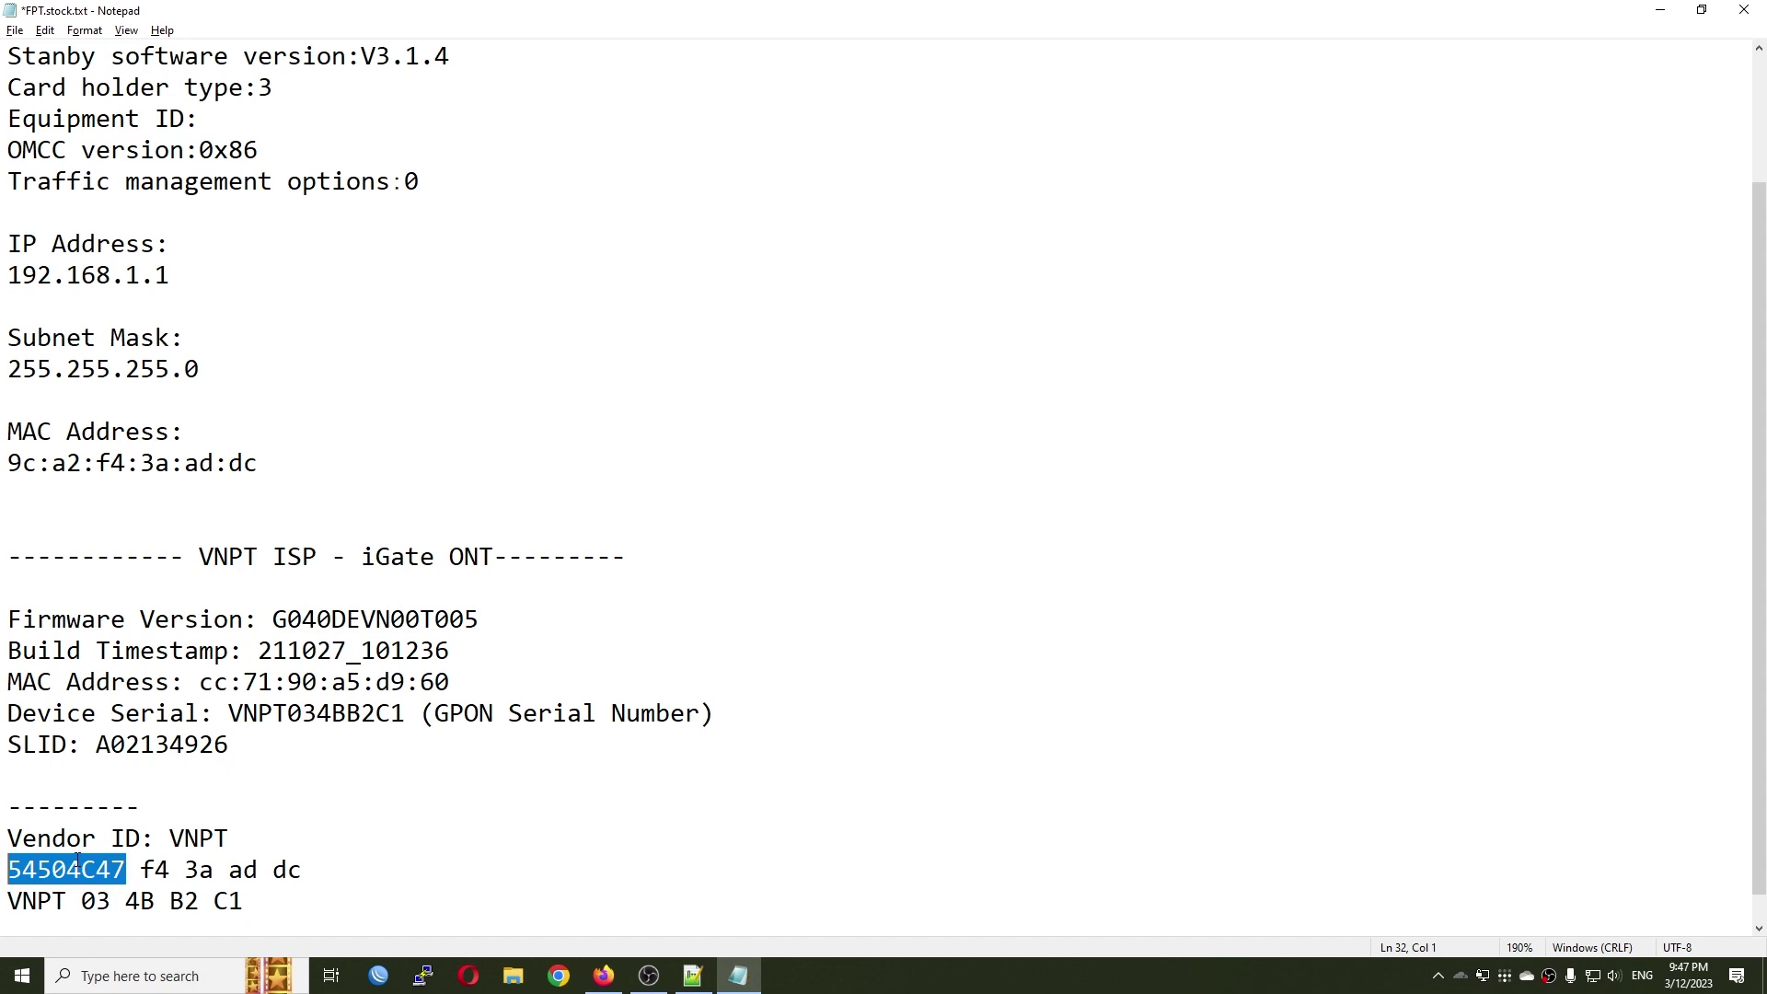
pyautogui.click(604, 973)
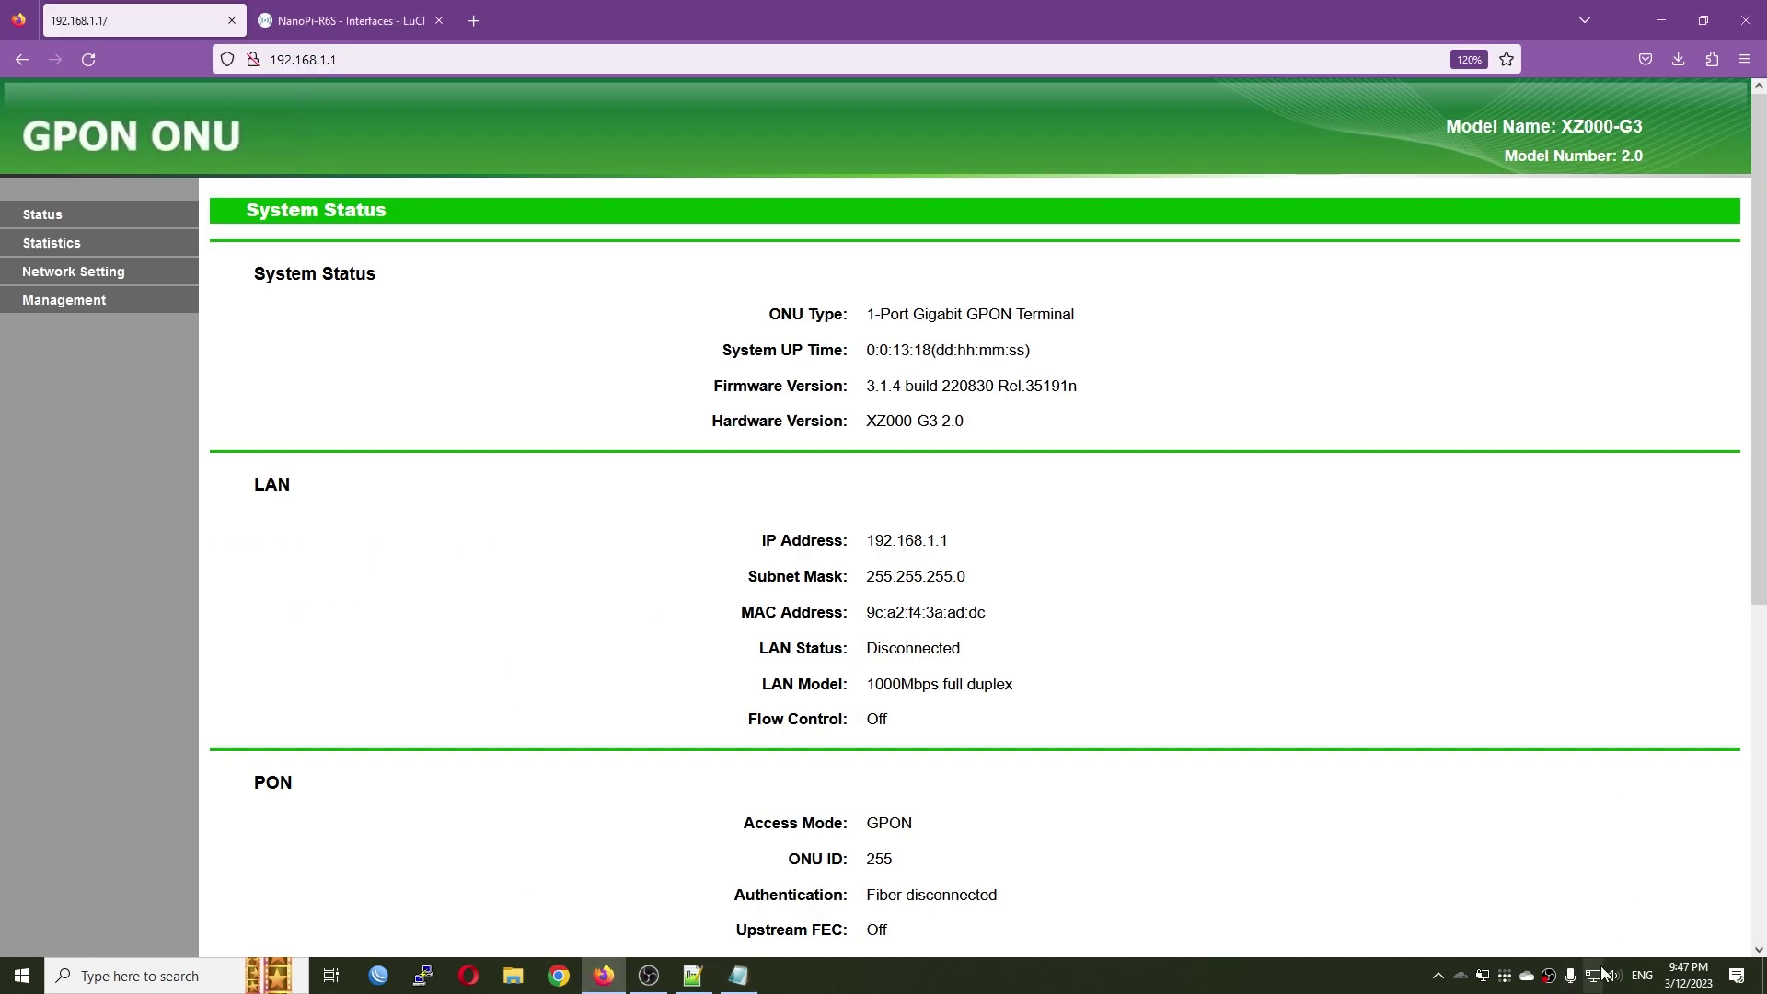
# Step: Try loading google.com in a new tab to test internet access
pyautogui.hotkey('ctrl', 't')
pyautogui.write('google.com/')
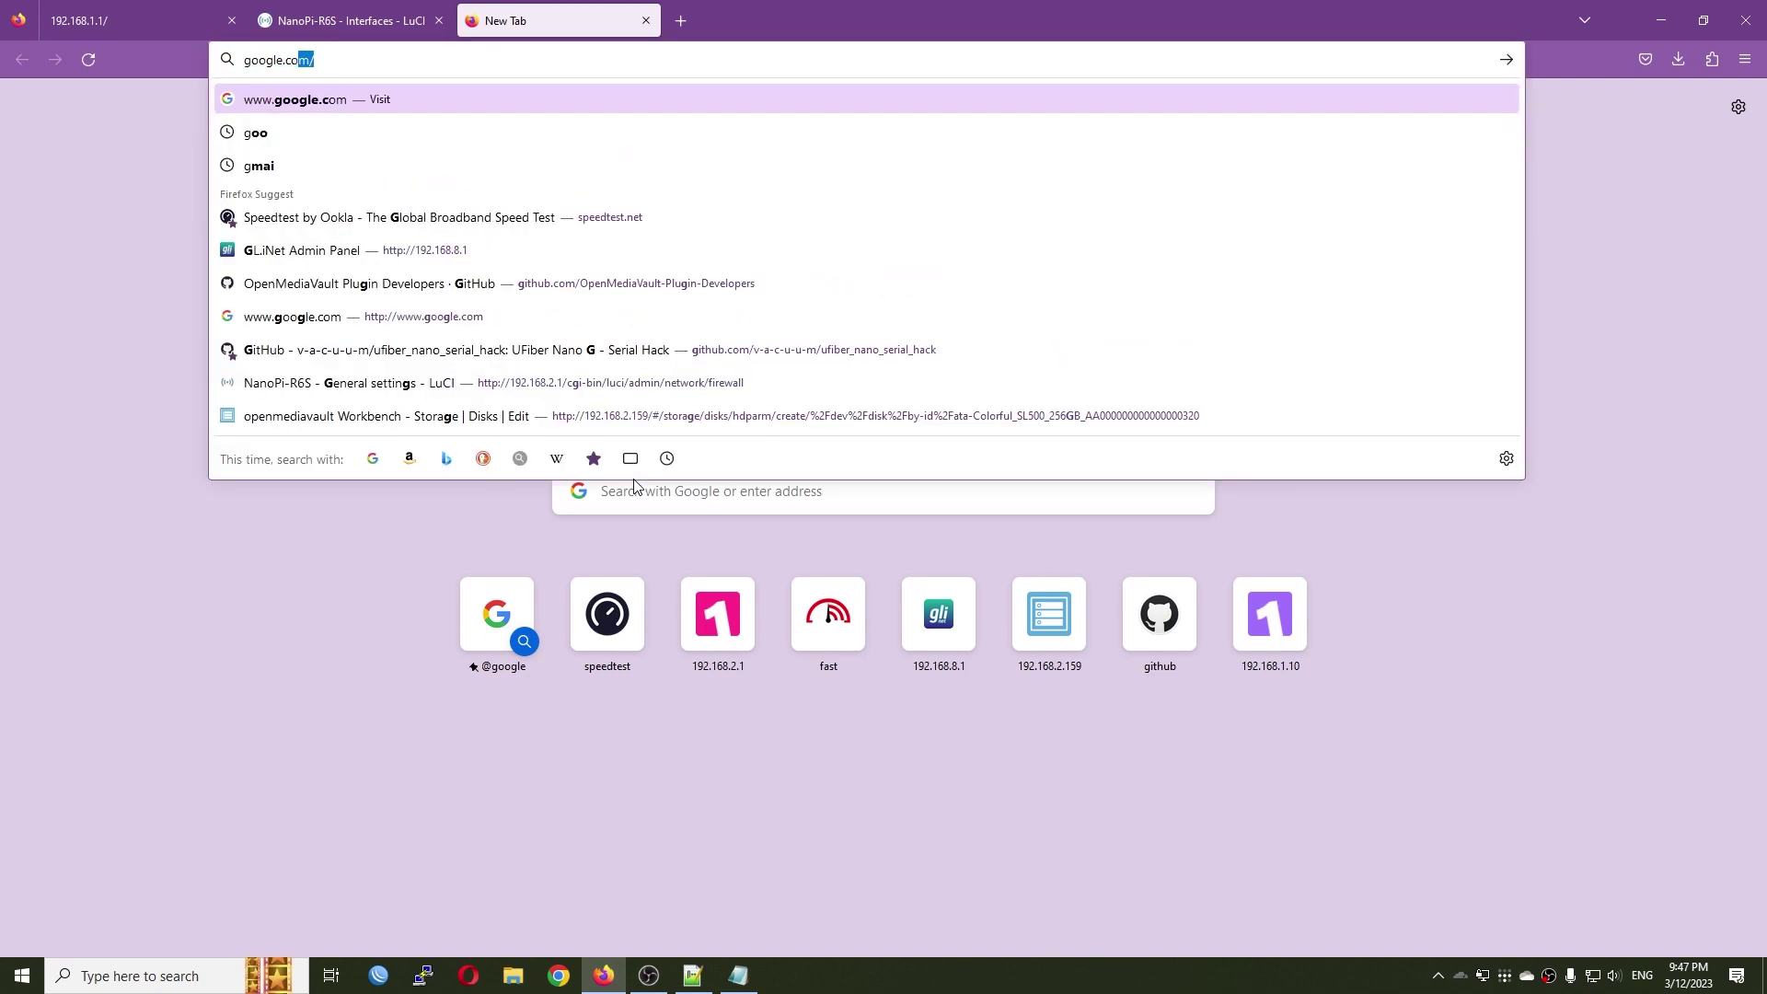
pyautogui.press('Return')
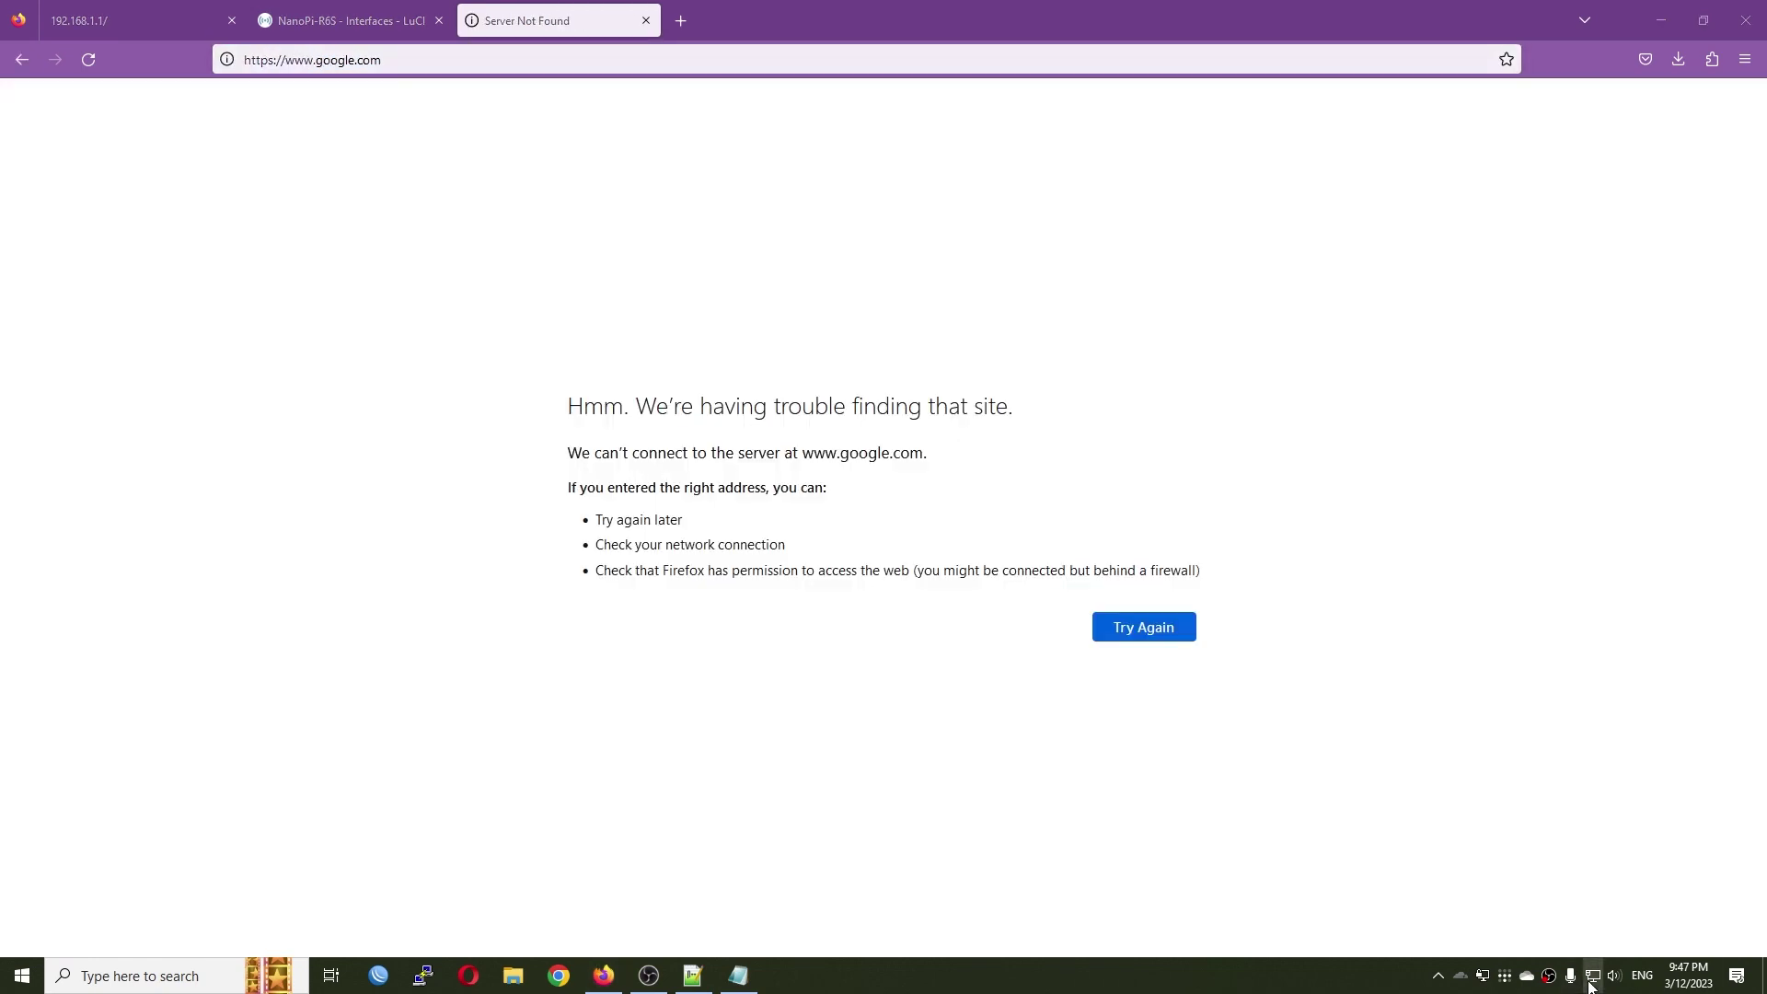
# Step: Connect to an available Wi-Fi network from the system tray
pyautogui.click(1593, 976)
pyautogui.click(1516, 538)
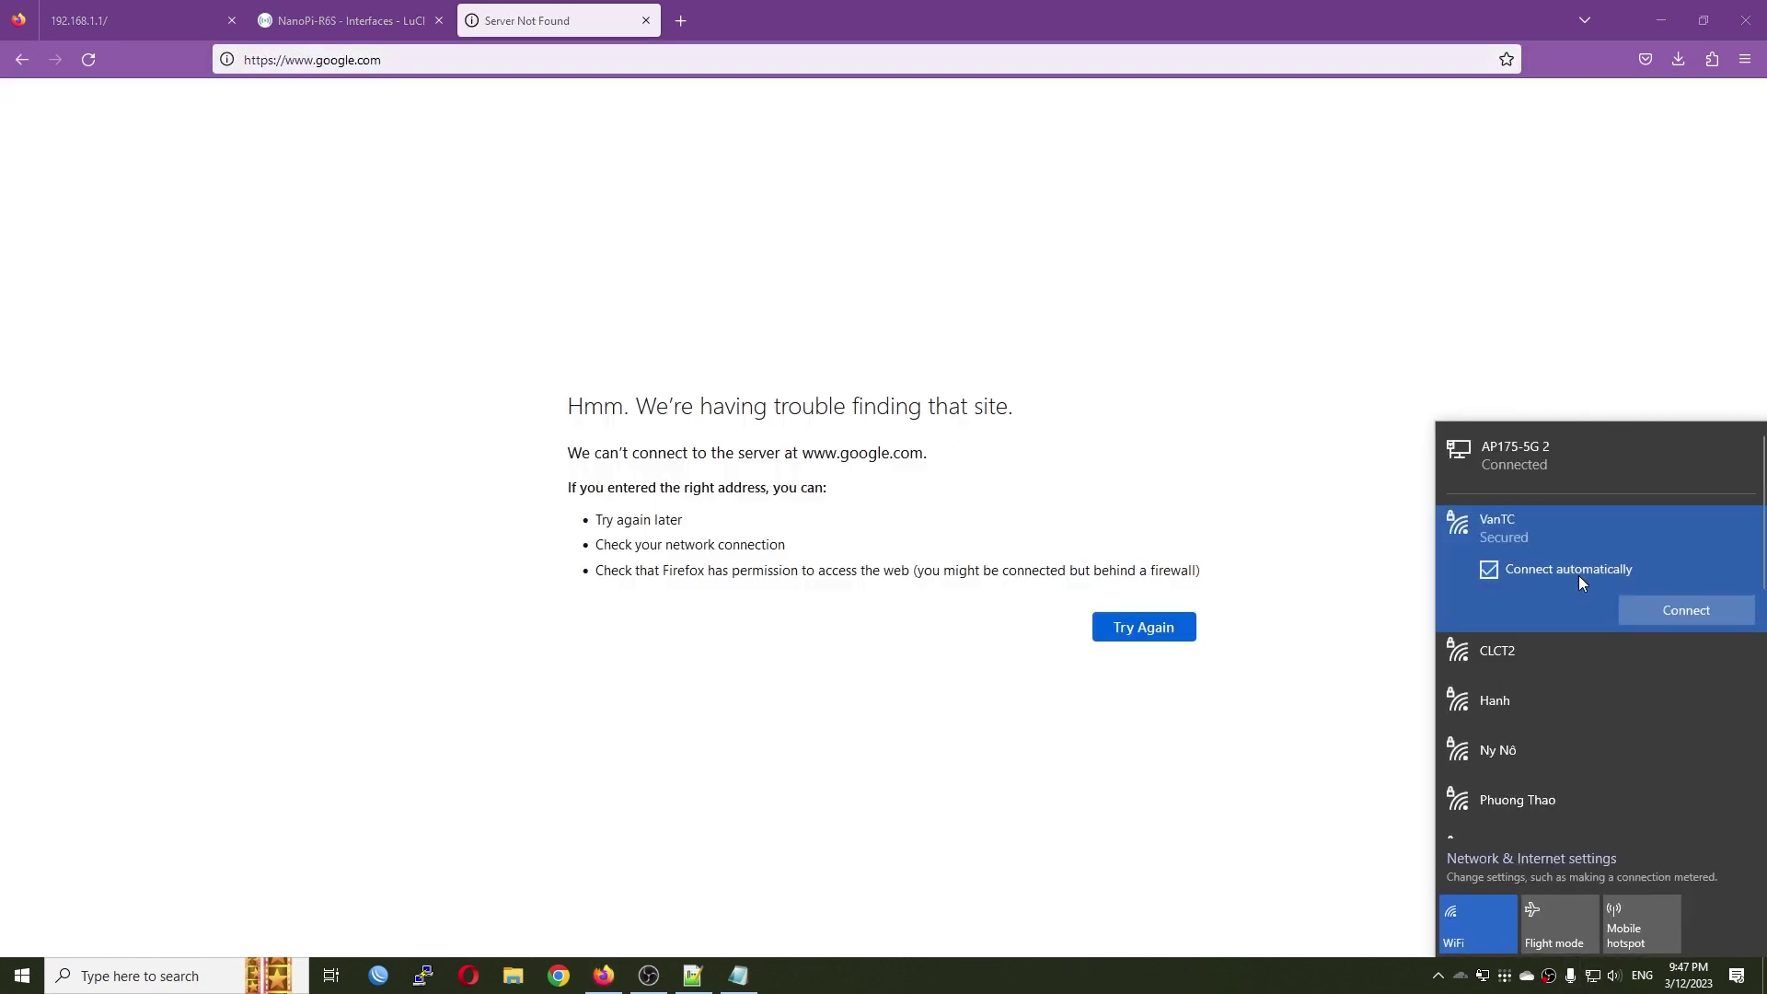
pyautogui.click(1677, 607)
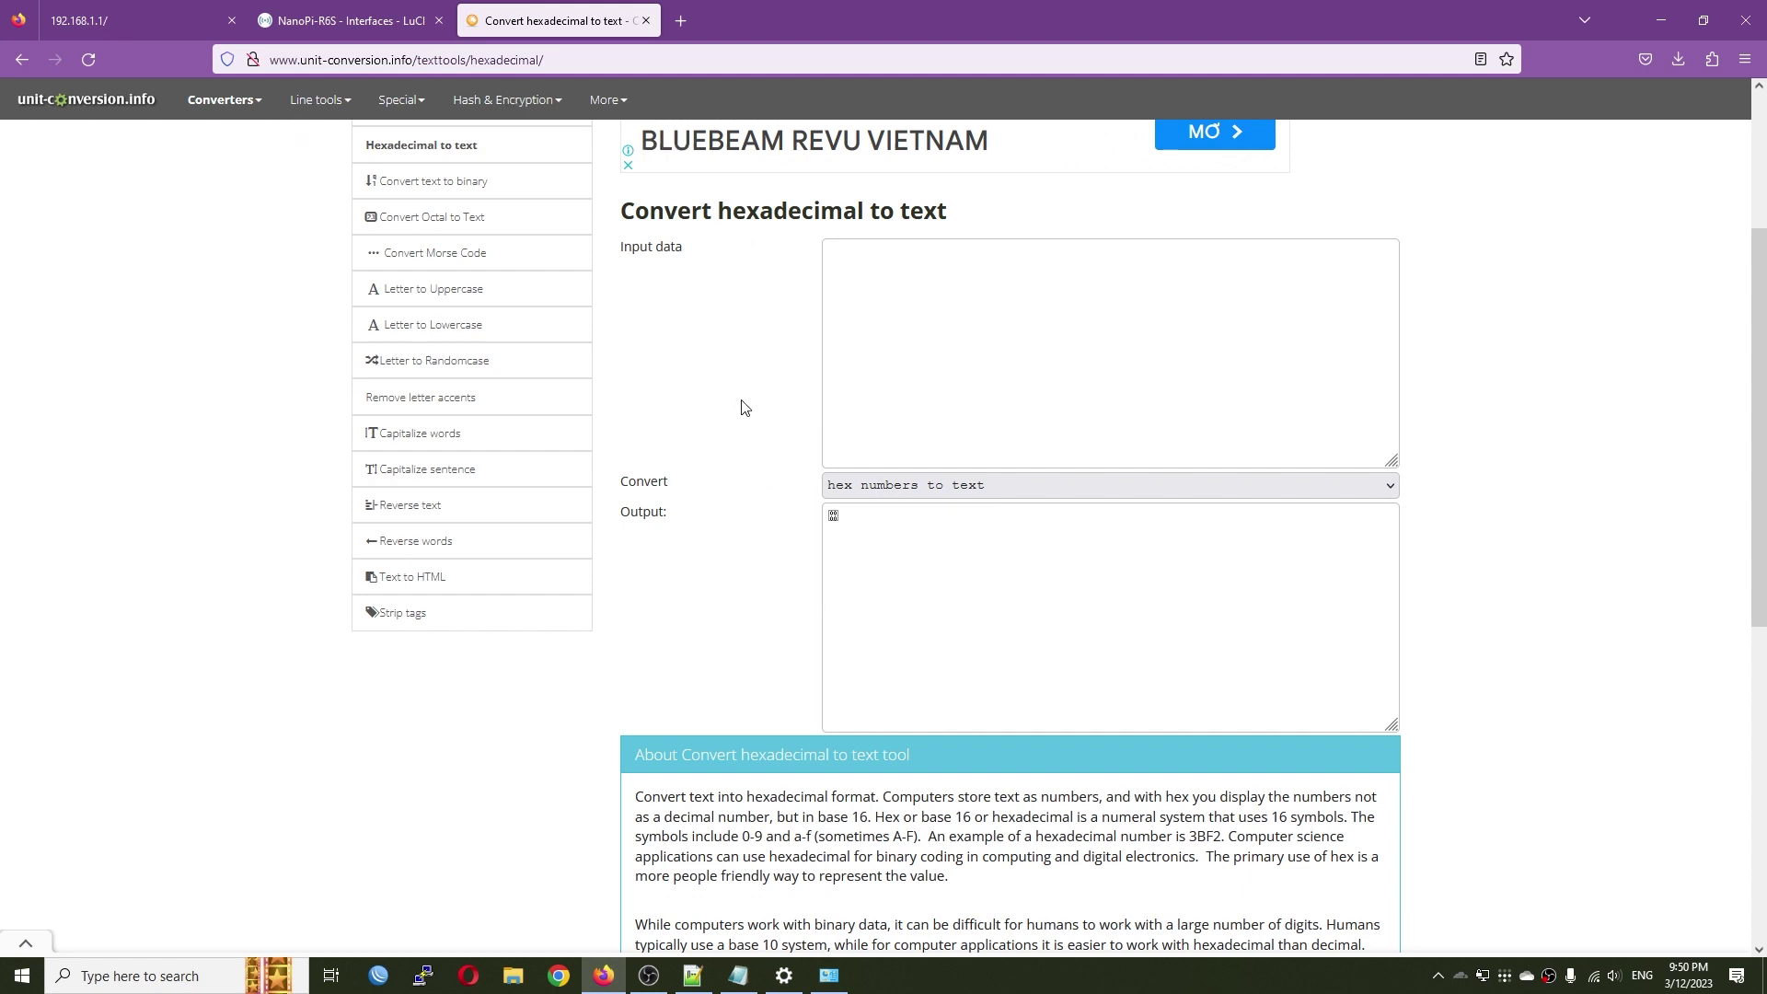
# Step: Decode 54504C47 in the hex-to-text converter, yielding TPLG
pyautogui.click(737, 976)
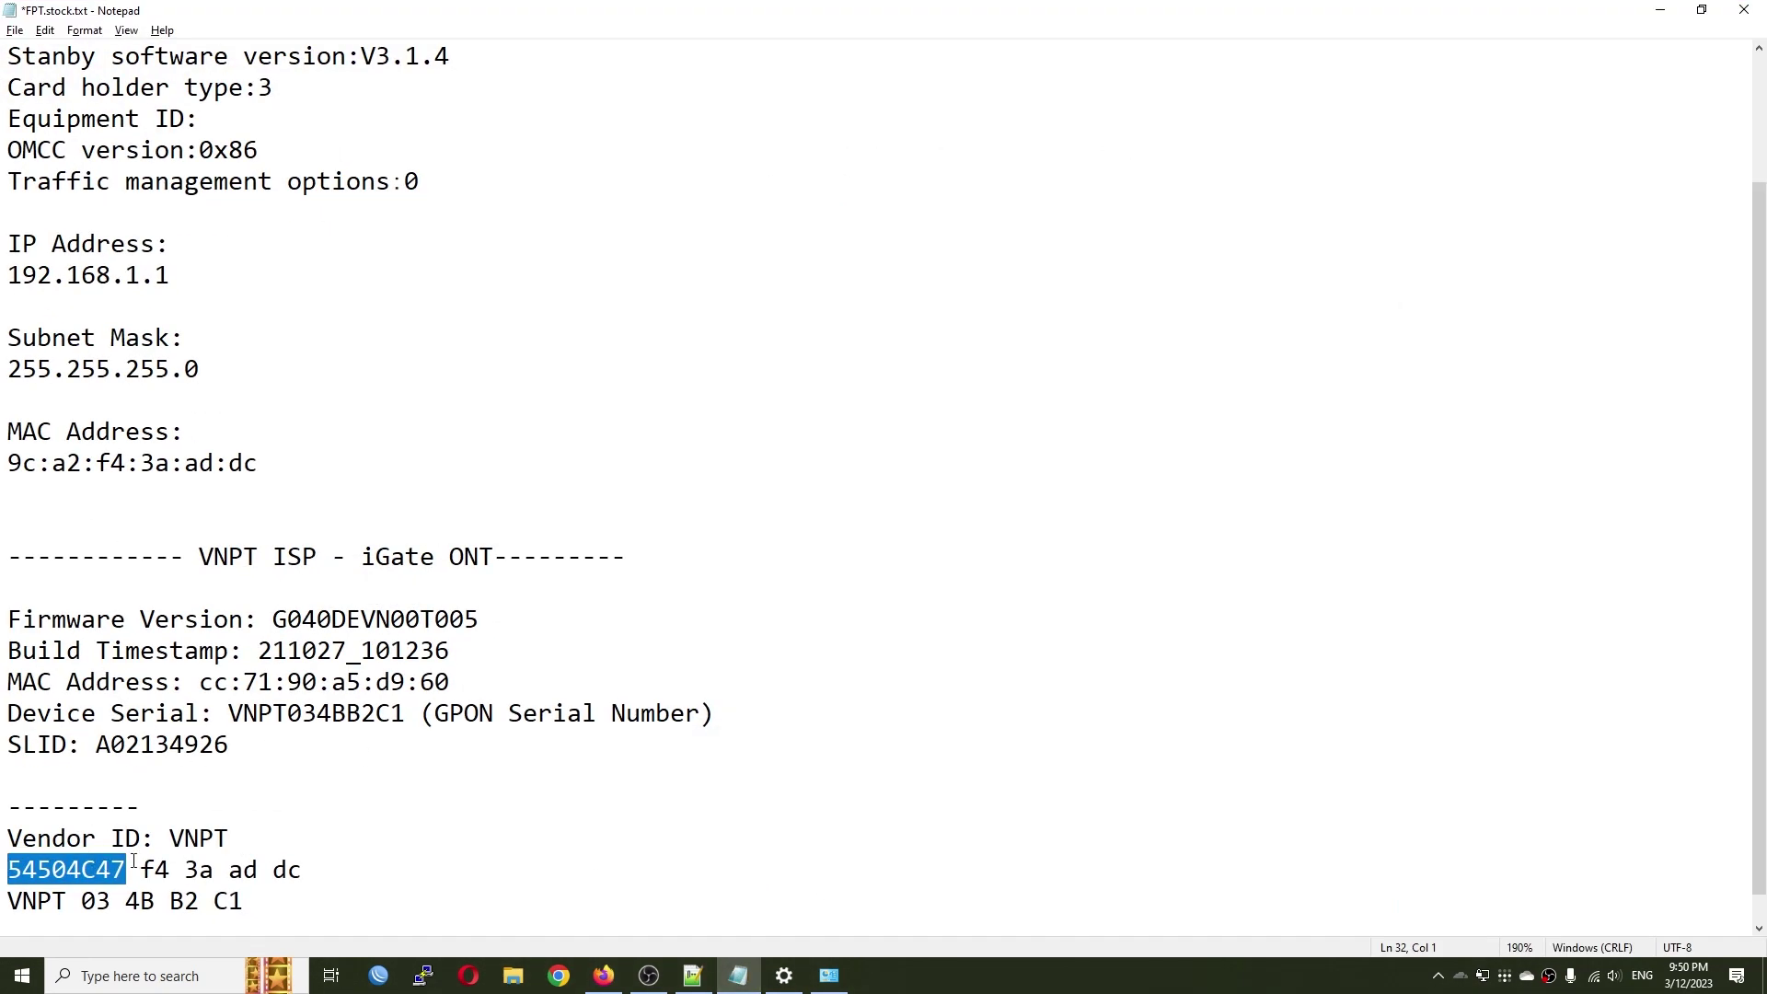
pyautogui.hotkey('alt', 'Tab')
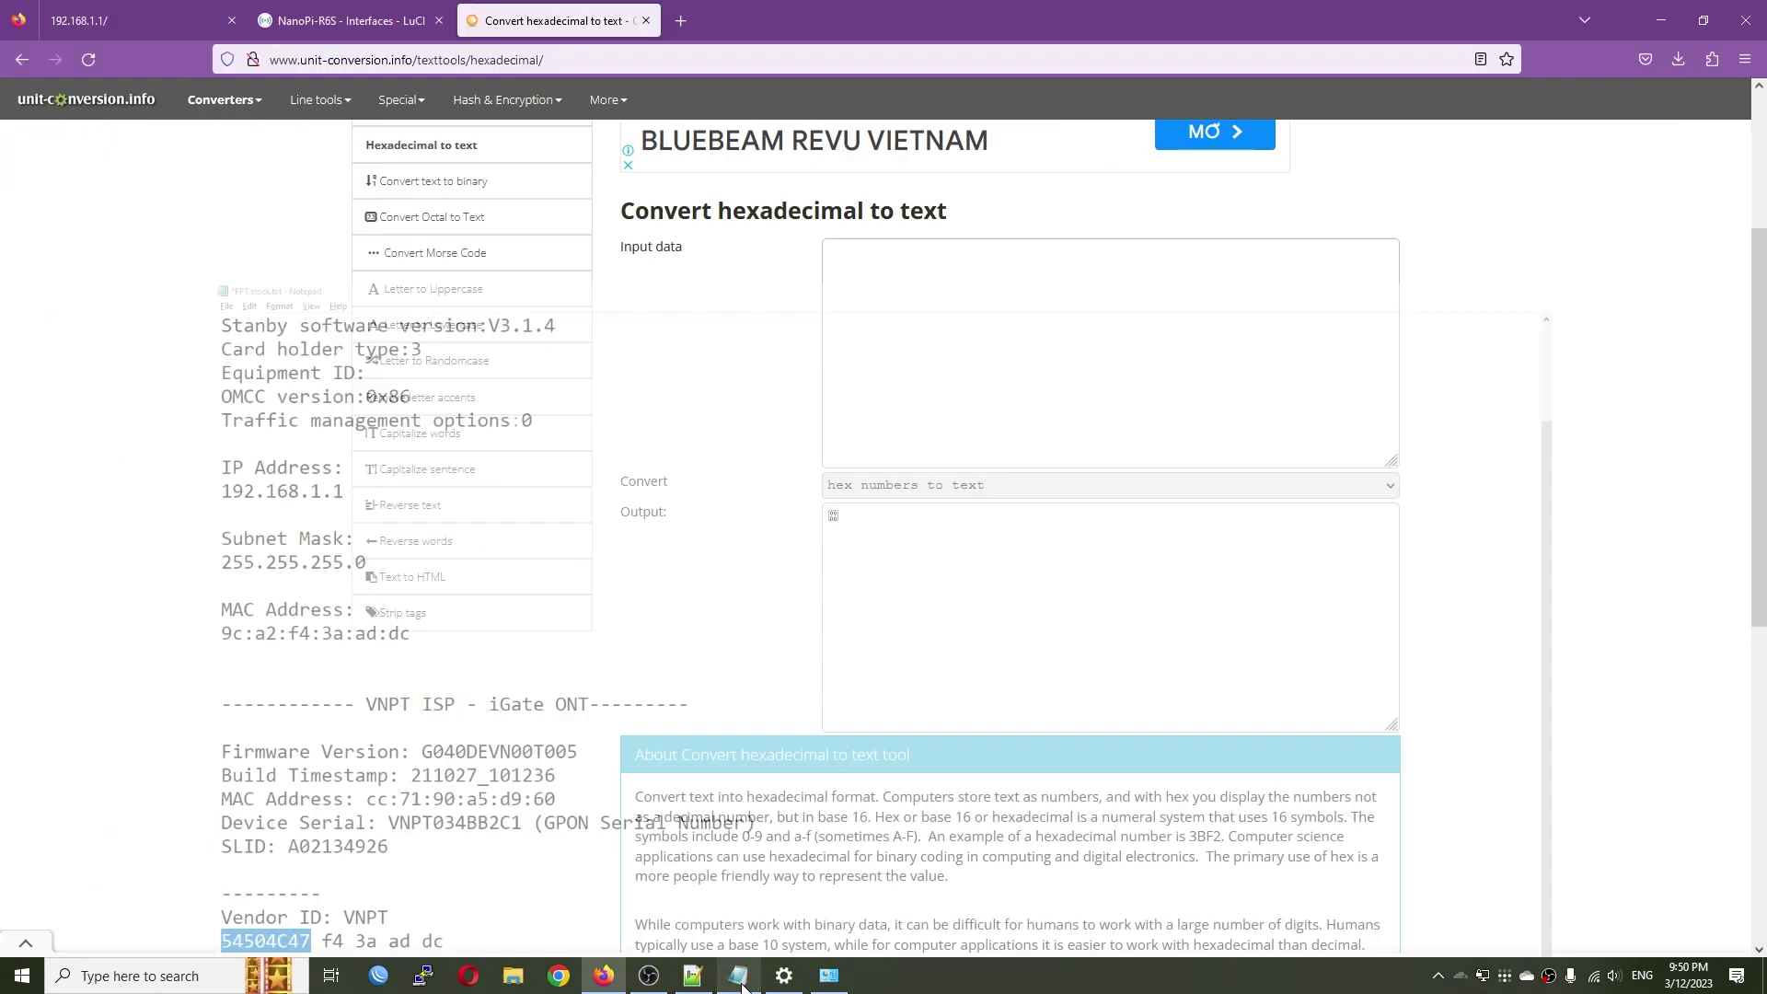
pyautogui.click(992, 412)
pyautogui.write('54504C47')
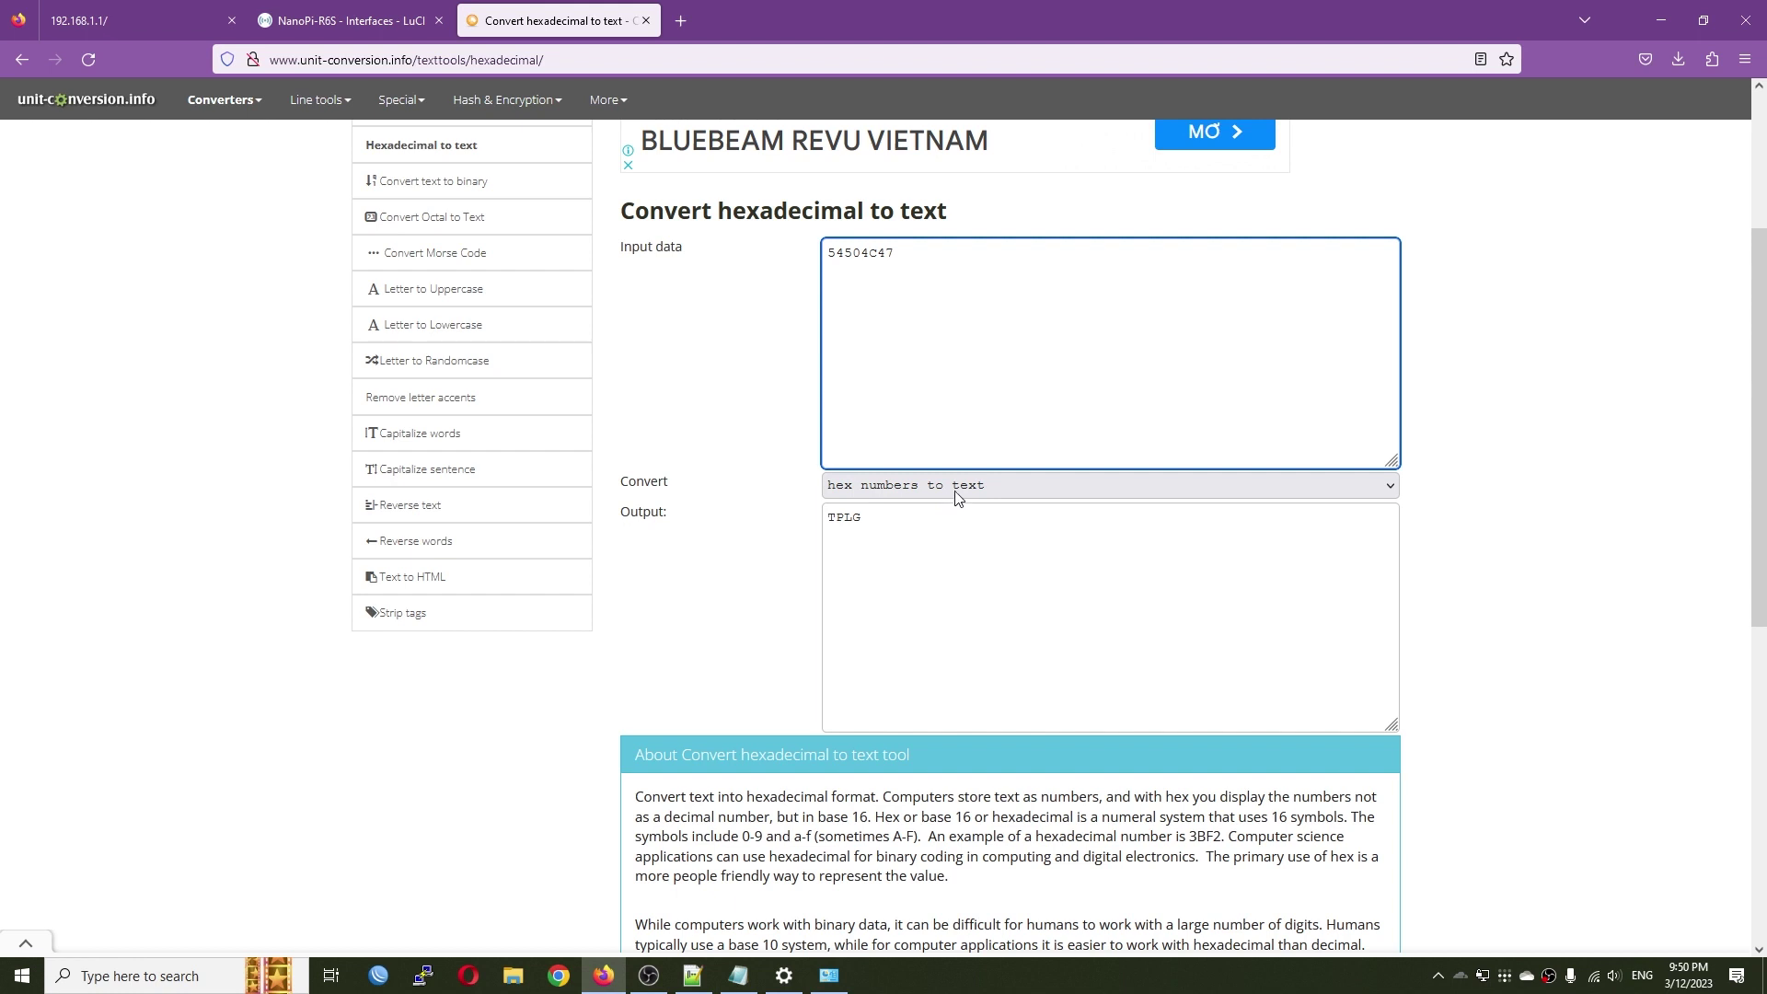
pyautogui.moveTo(891, 513); pyautogui.dragTo(820, 521)
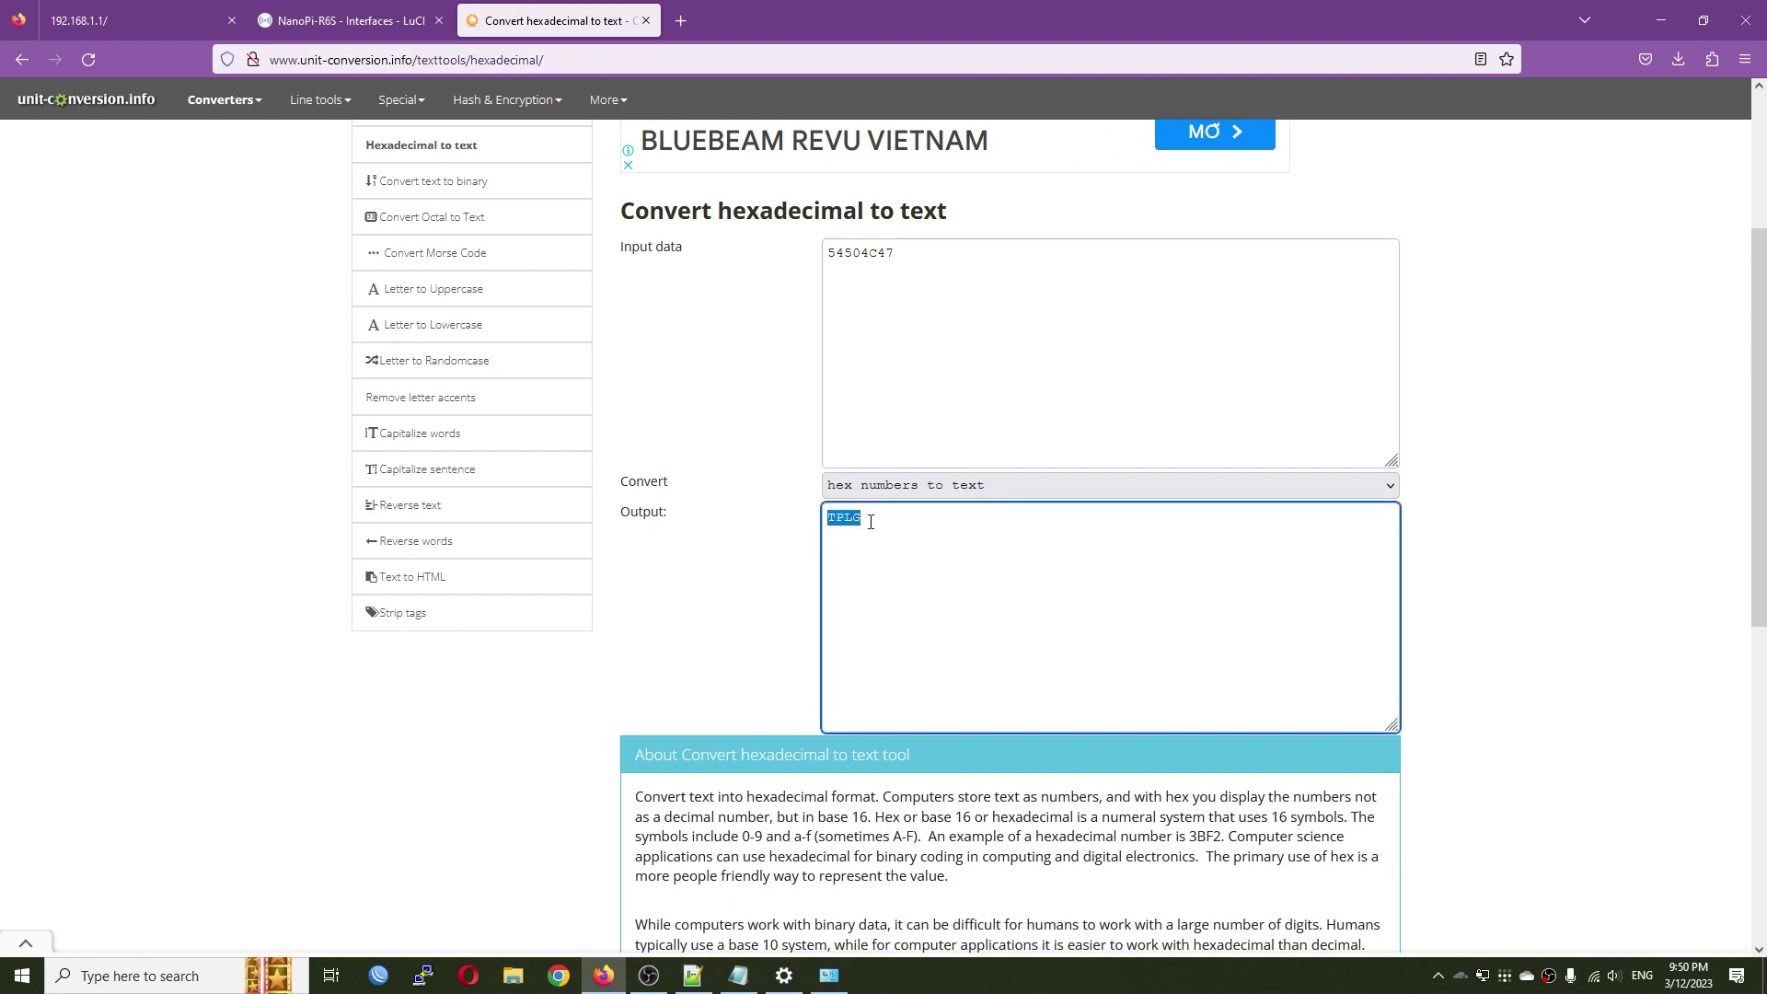
# Step: Step through the 54504C47 digits in Notepad, marking the 50 pair
pyautogui.hotkey('alt', 'Tab')
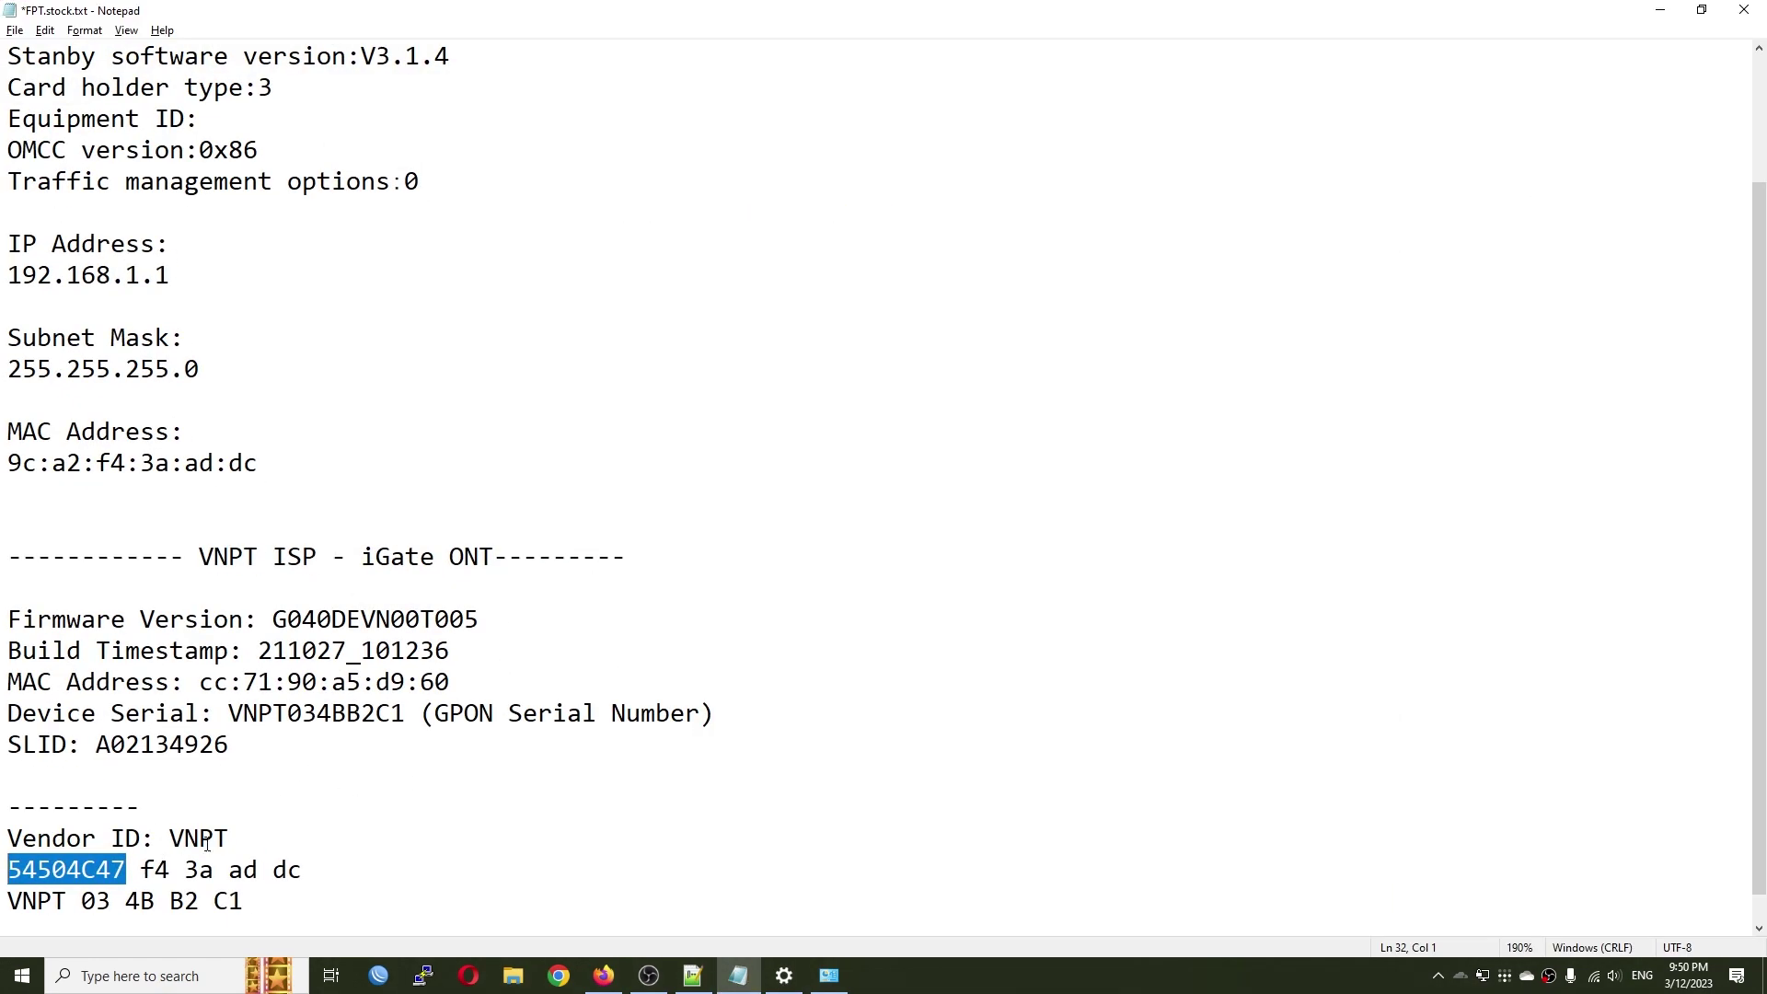
pyautogui.scroll(-1, 203, 842)
pyautogui.press('Right')
pyautogui.hotkey('shift', 'Left')
pyautogui.hotkey('shift', 'Left')
pyautogui.press('Left')
pyautogui.hotkey('shift', 'Left')
pyautogui.hotkey('shift', 'Left')
pyautogui.press('Left')
pyautogui.hotkey('shift', 'Left')
pyautogui.hotkey('shift', 'Left')
pyautogui.press('Left')
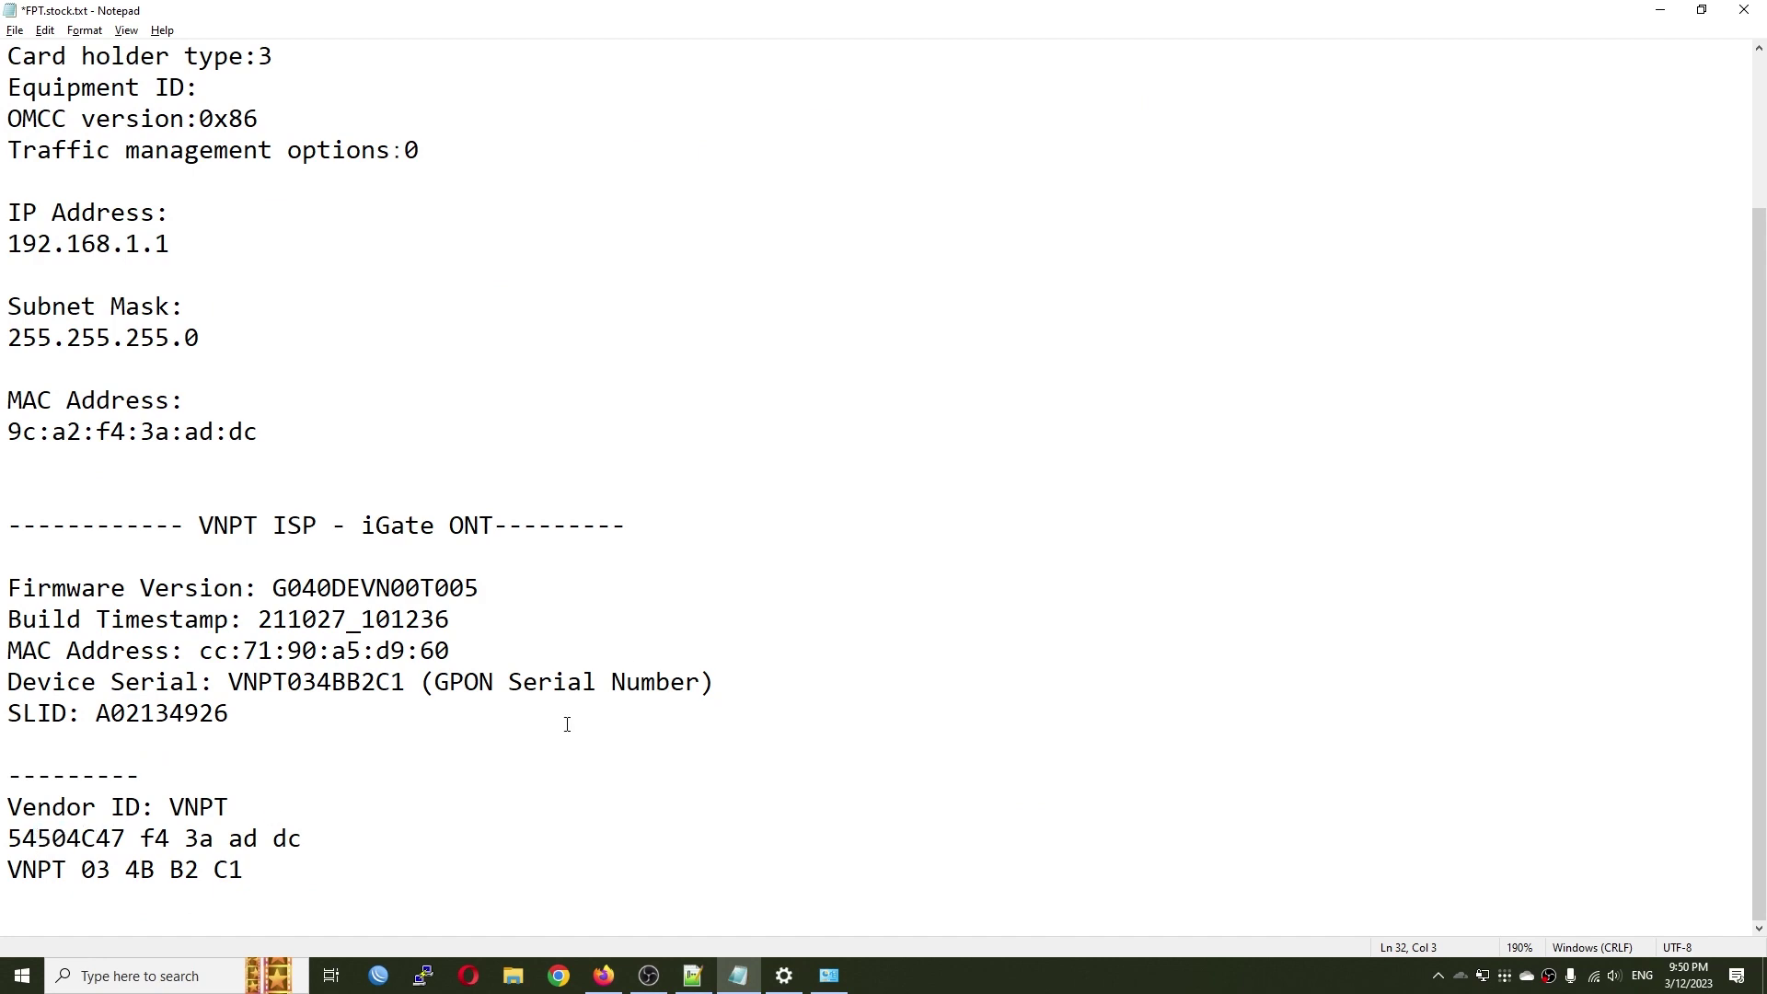
# Step: Compare the TPLG result with the vendor hex 54504C47 in the notes
pyautogui.hotkey('alt', 'Tab')
pyautogui.hotkey('alt', 'Tab')
pyautogui.scroll(2, 308, 631)
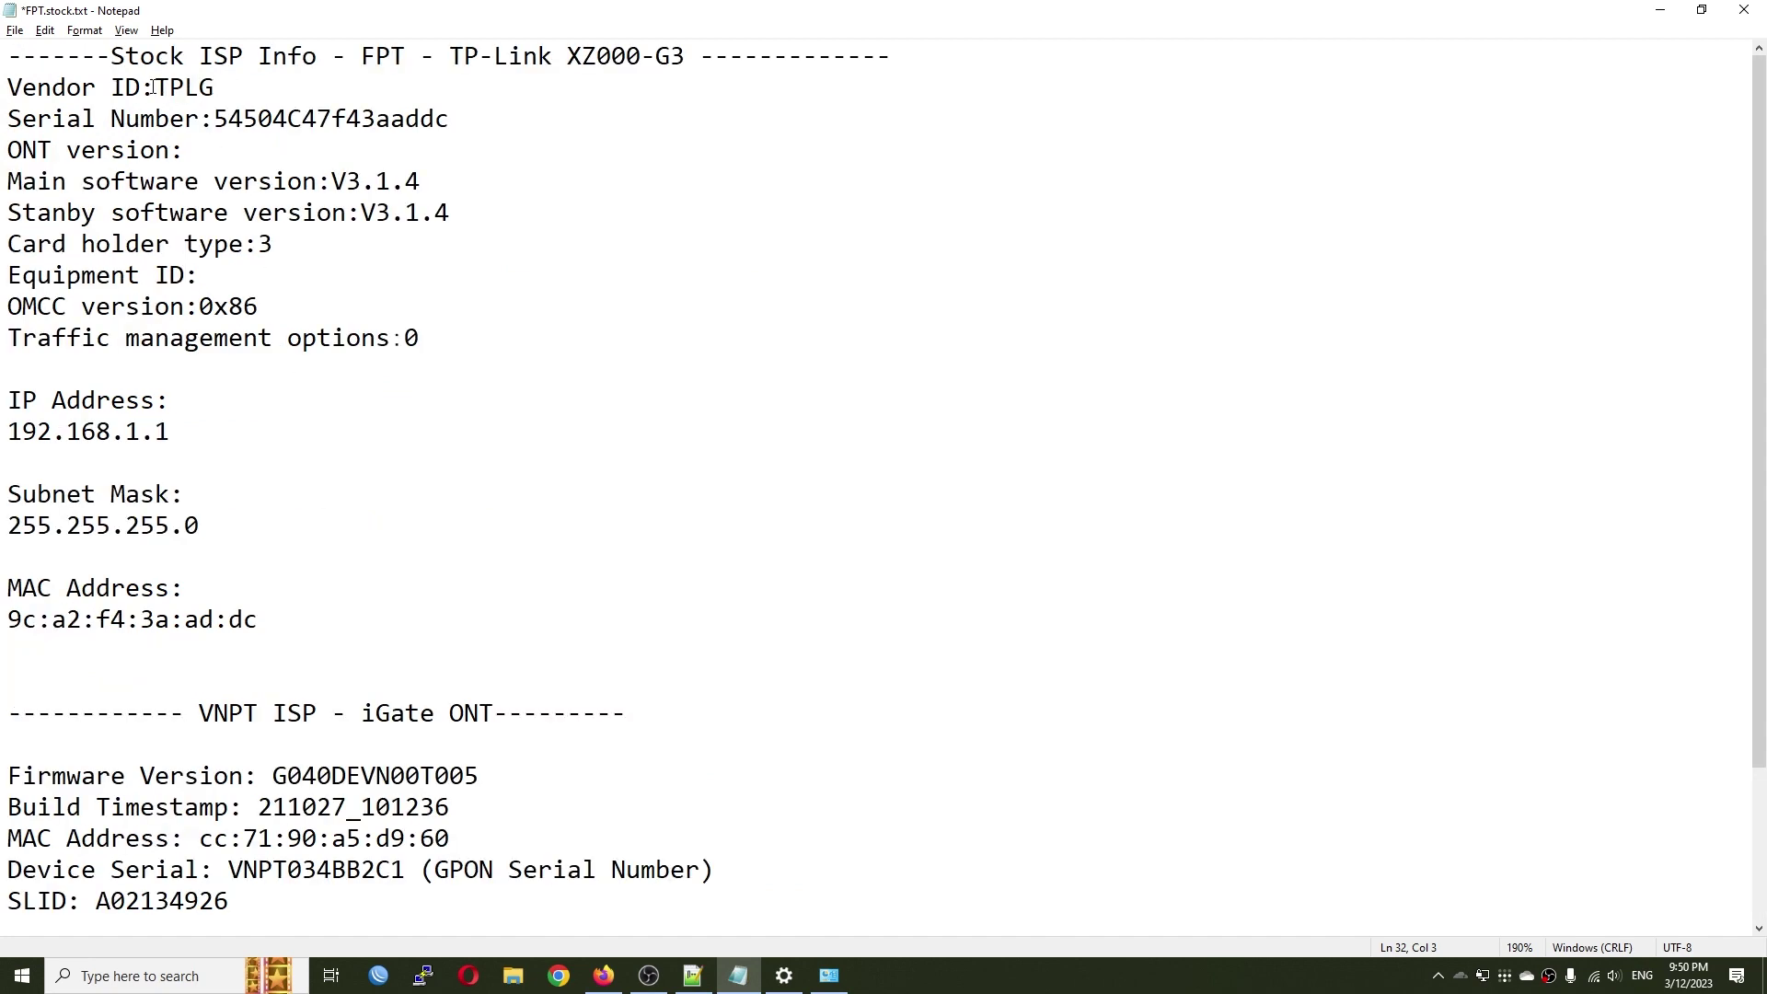
pyautogui.scroll(-2, 153, 87)
pyautogui.moveTo(7, 869); pyautogui.dragTo(68, 865)
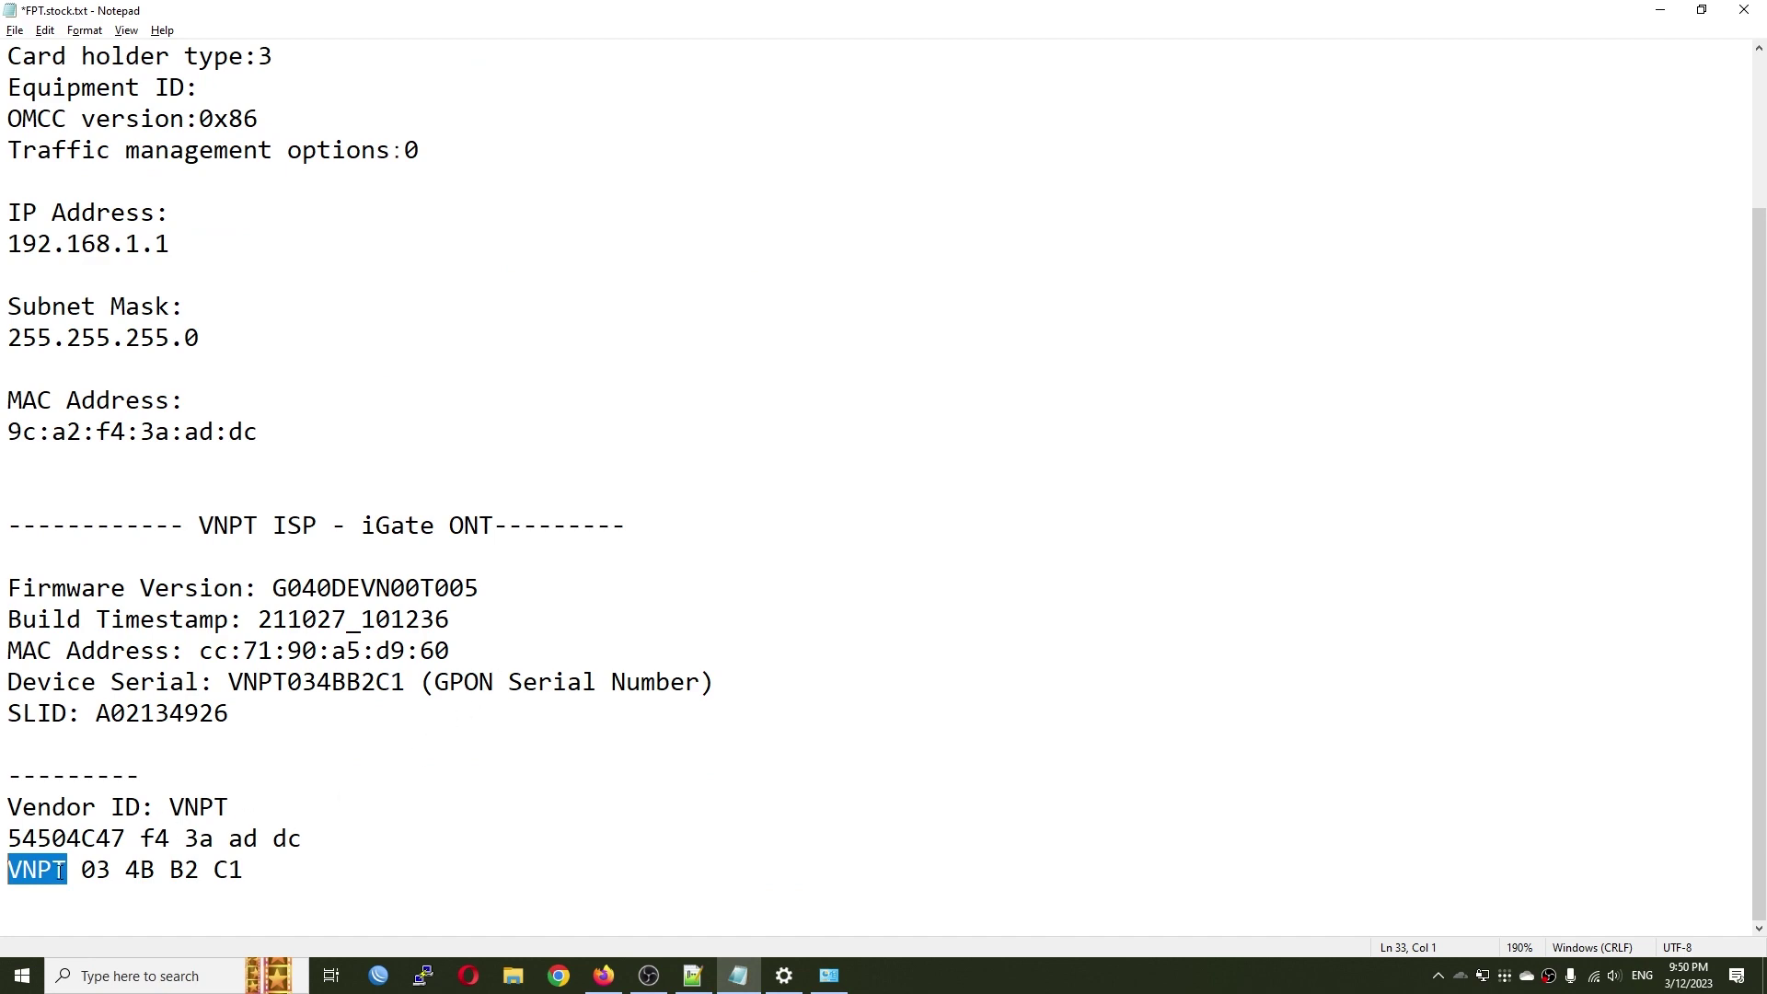
pyautogui.hotkey('alt', 'Tab')
# Step: Switch the converter to text-to-hex, enter VNPT, and copy the output 56 4e 50 54
pyautogui.click(824, 278)
pyautogui.hotkey('ctrl', 'a')
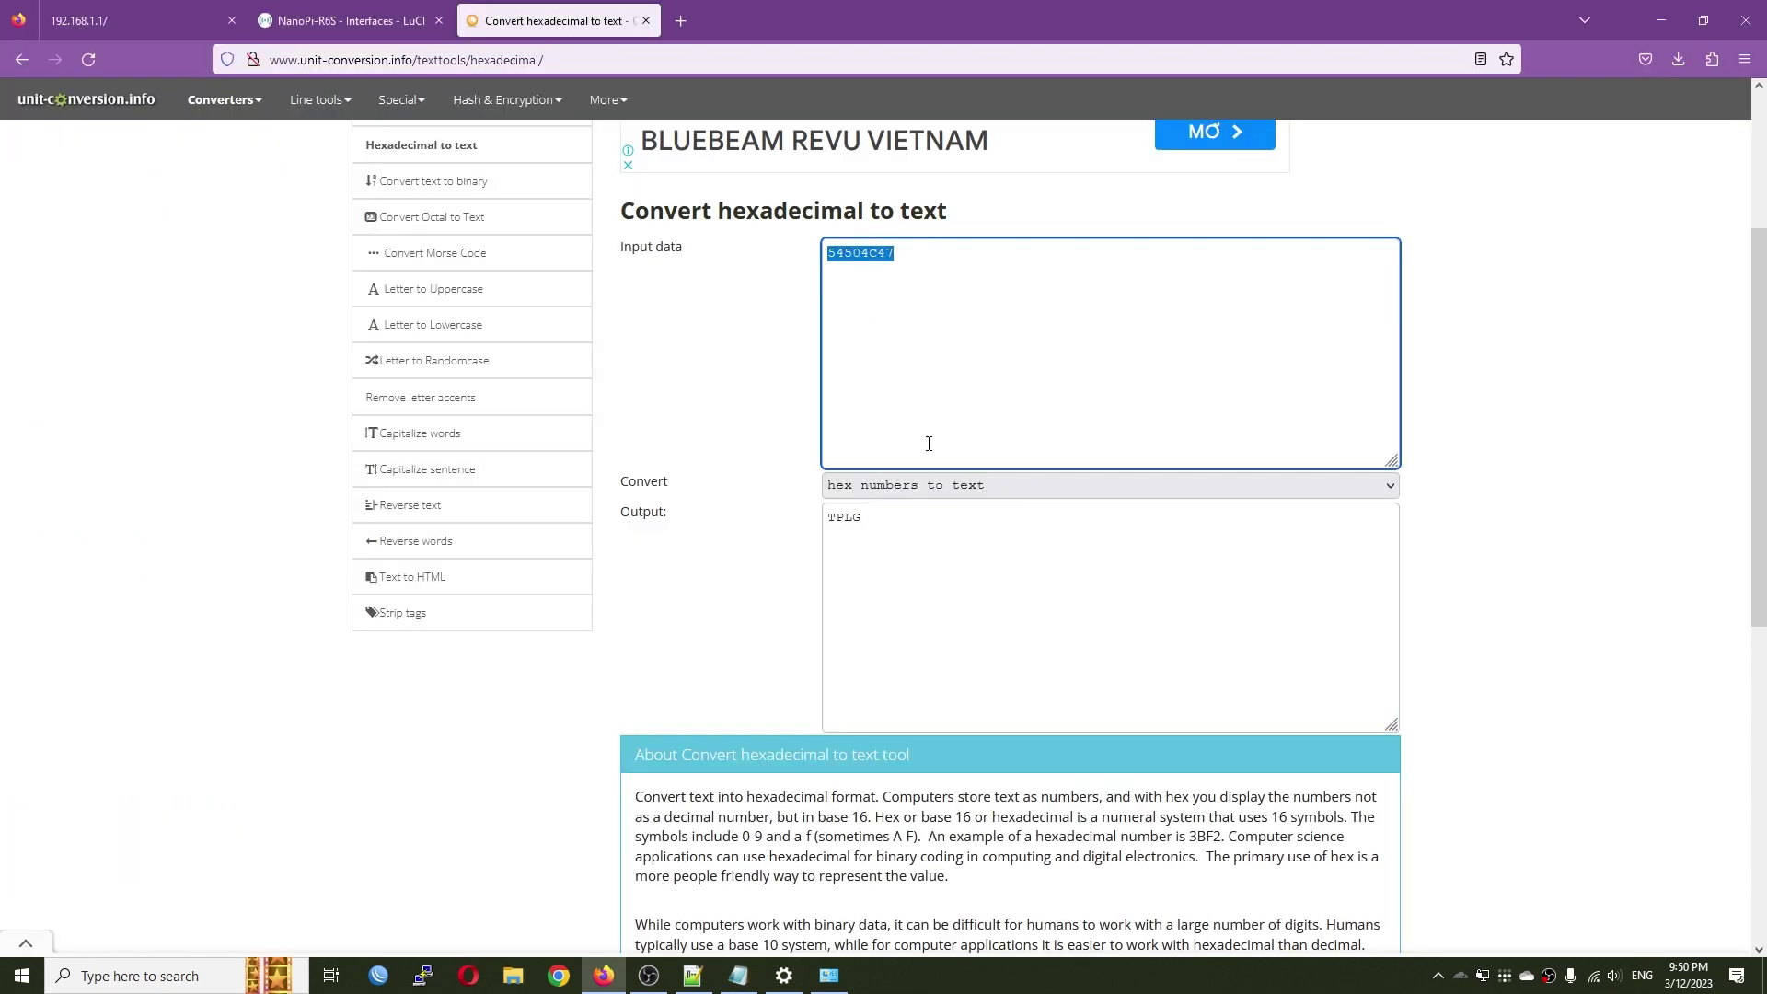
pyautogui.click(890, 486)
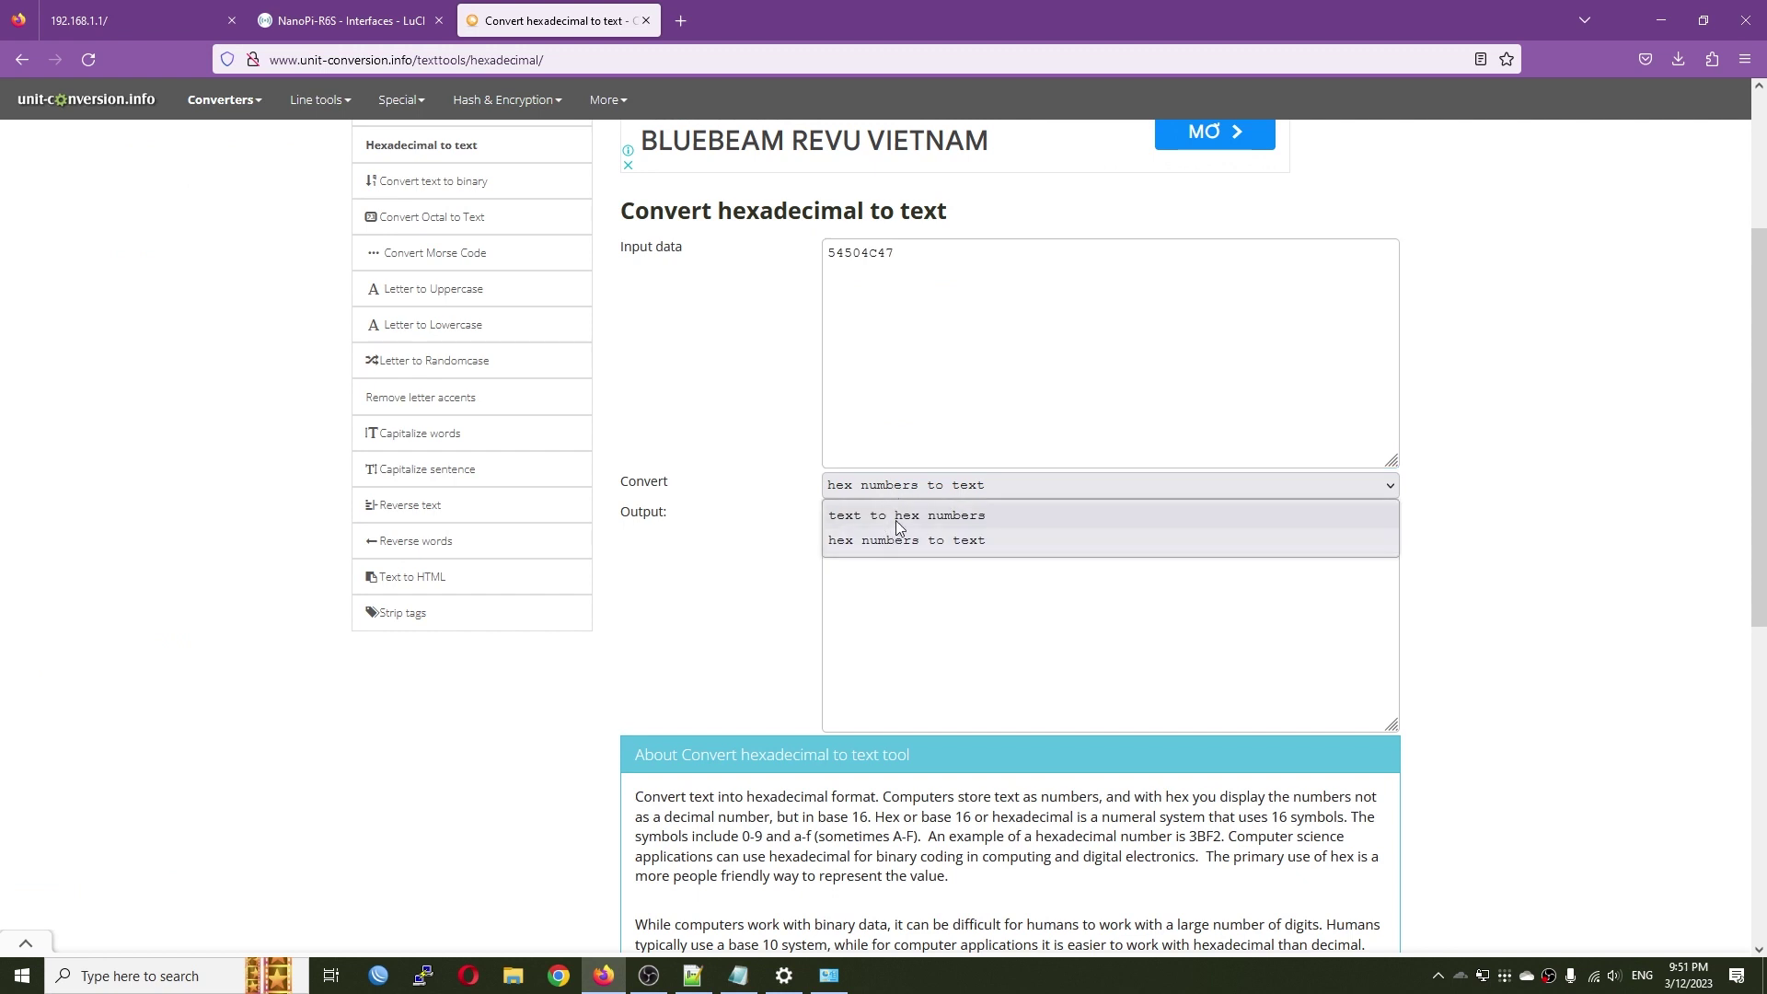
pyautogui.click(894, 521)
pyautogui.click(894, 320)
pyautogui.hotkey('ctrl', 'a')
pyautogui.write('VNPT')
pyautogui.click(859, 552)
pyautogui.hotkey('ctrl', 'a')
pyautogui.hotkey('ctrl', 'c')
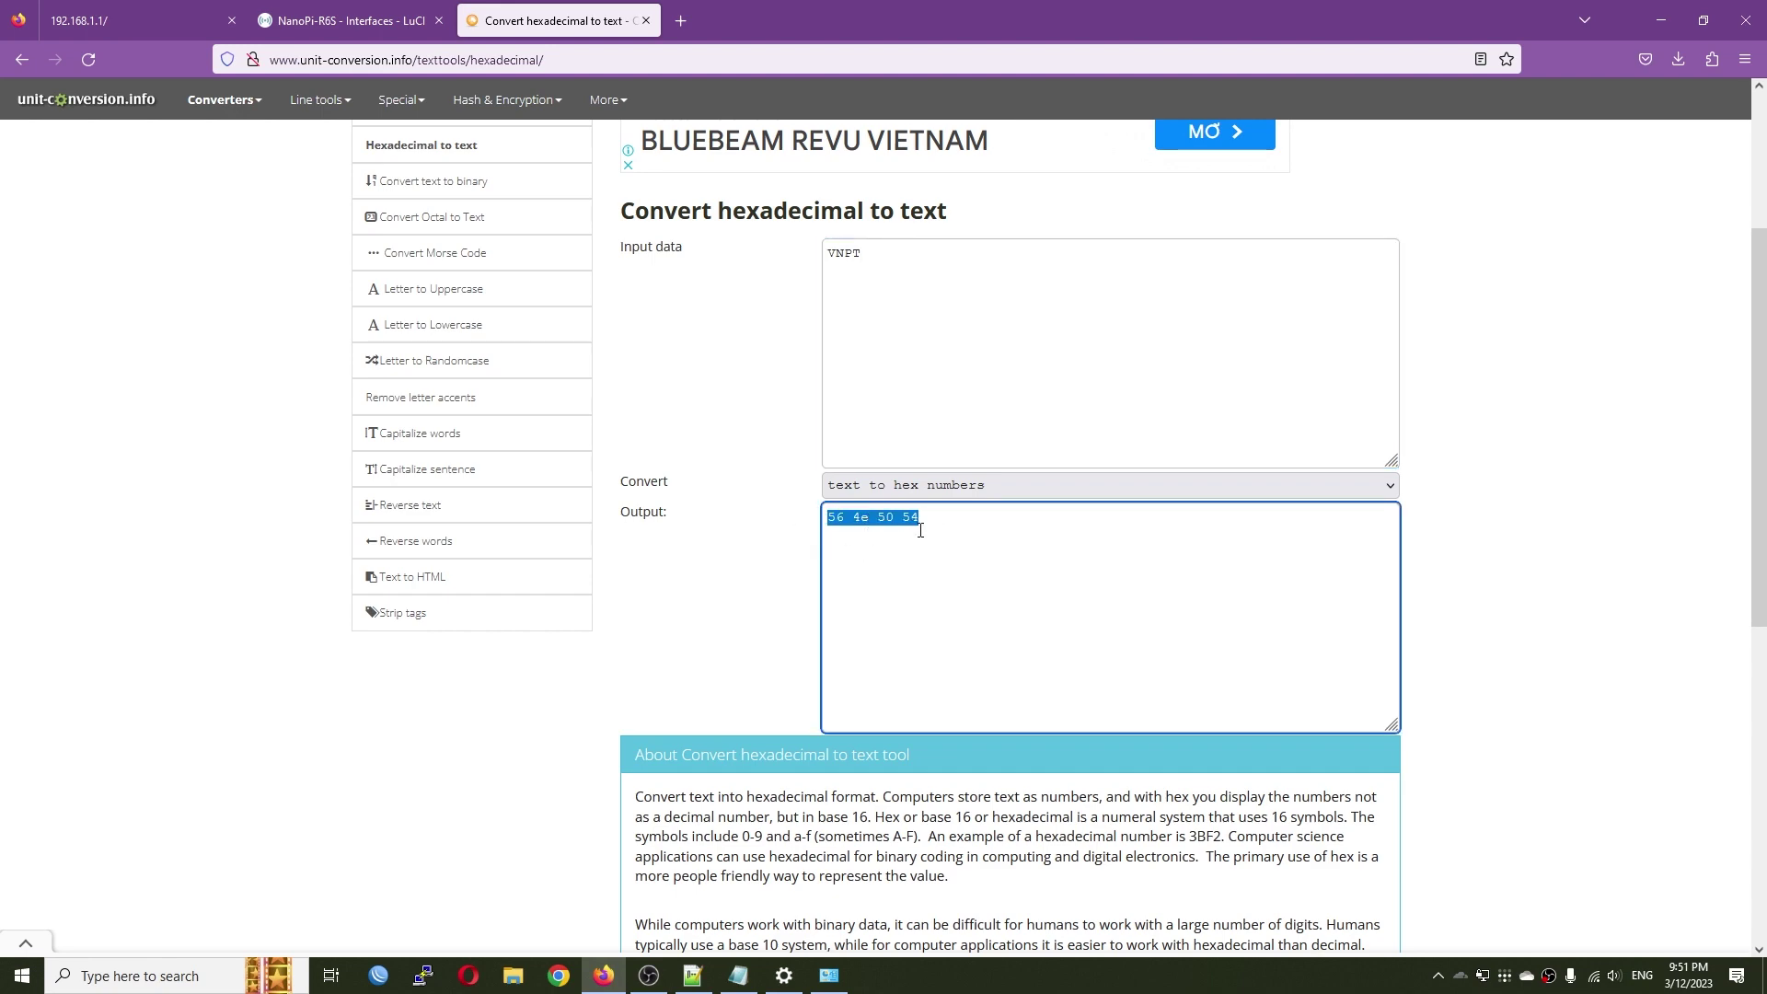
pyautogui.hotkey('alt', 'Tab')
# Step: Paste 56 4e 50 54 on a new line and join it into 564e5054
pyautogui.click(324, 866)
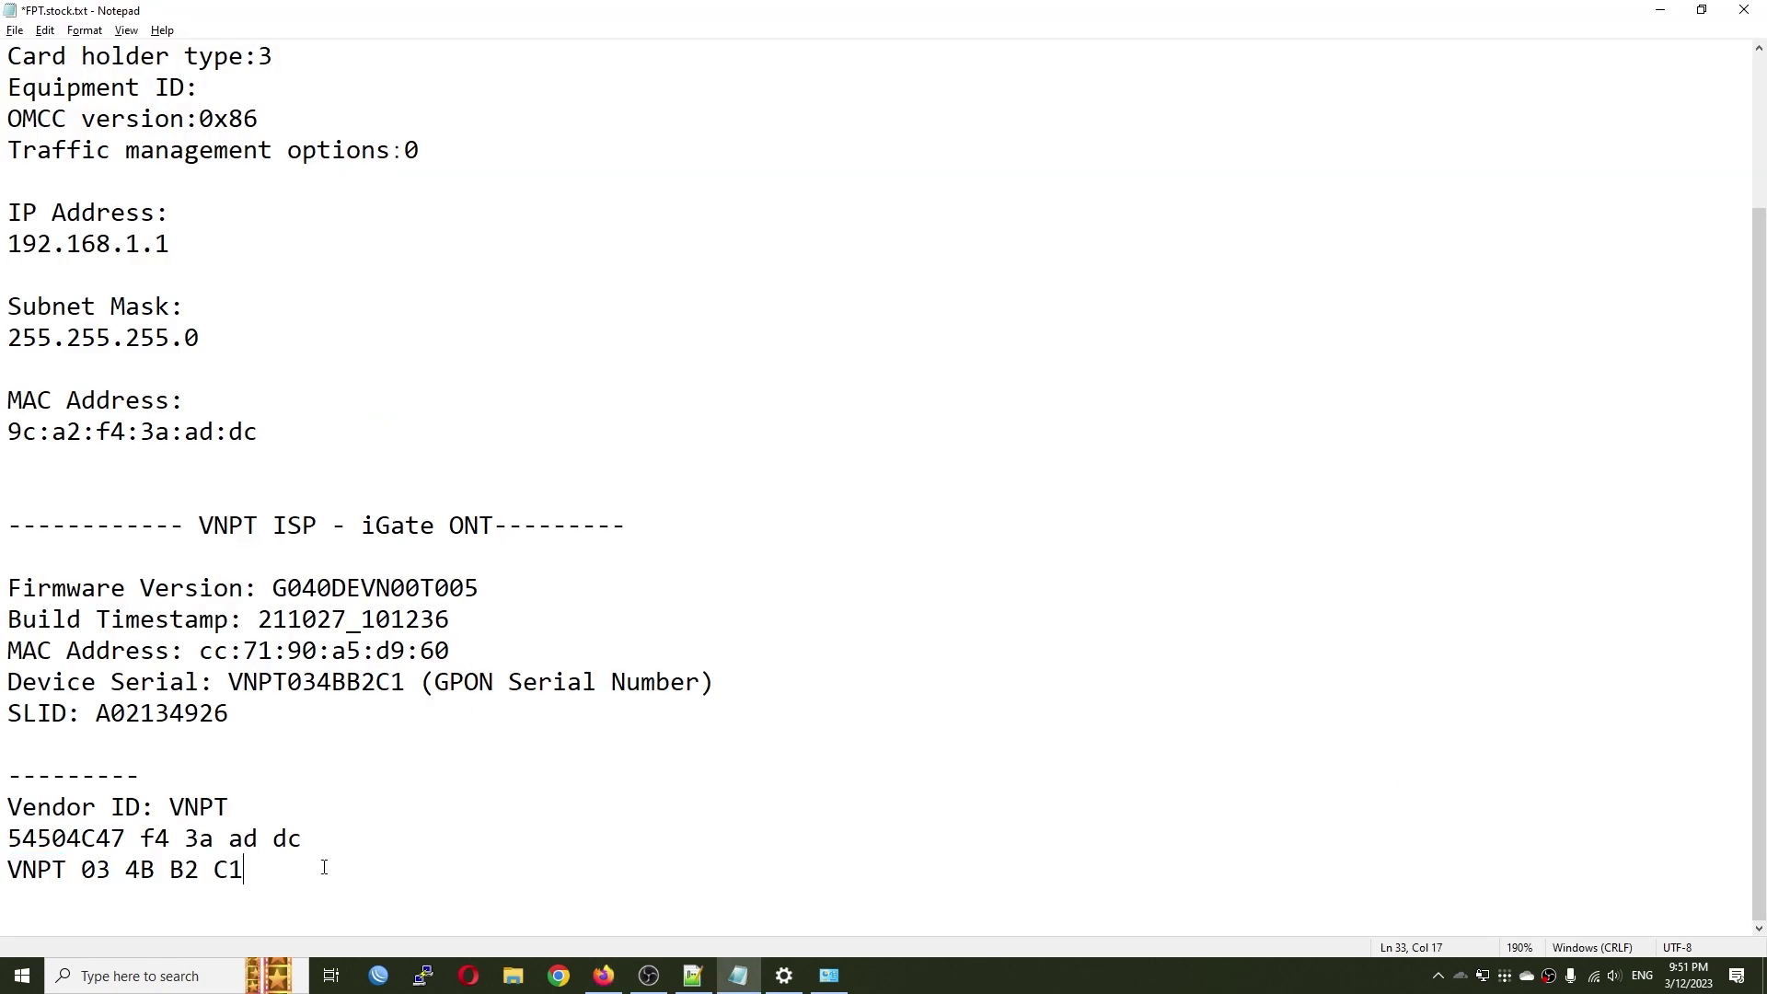
pyautogui.press('Return')
pyautogui.press('Return')
pyautogui.hotkey('ctrl', 'v')
pyautogui.click(141, 901)
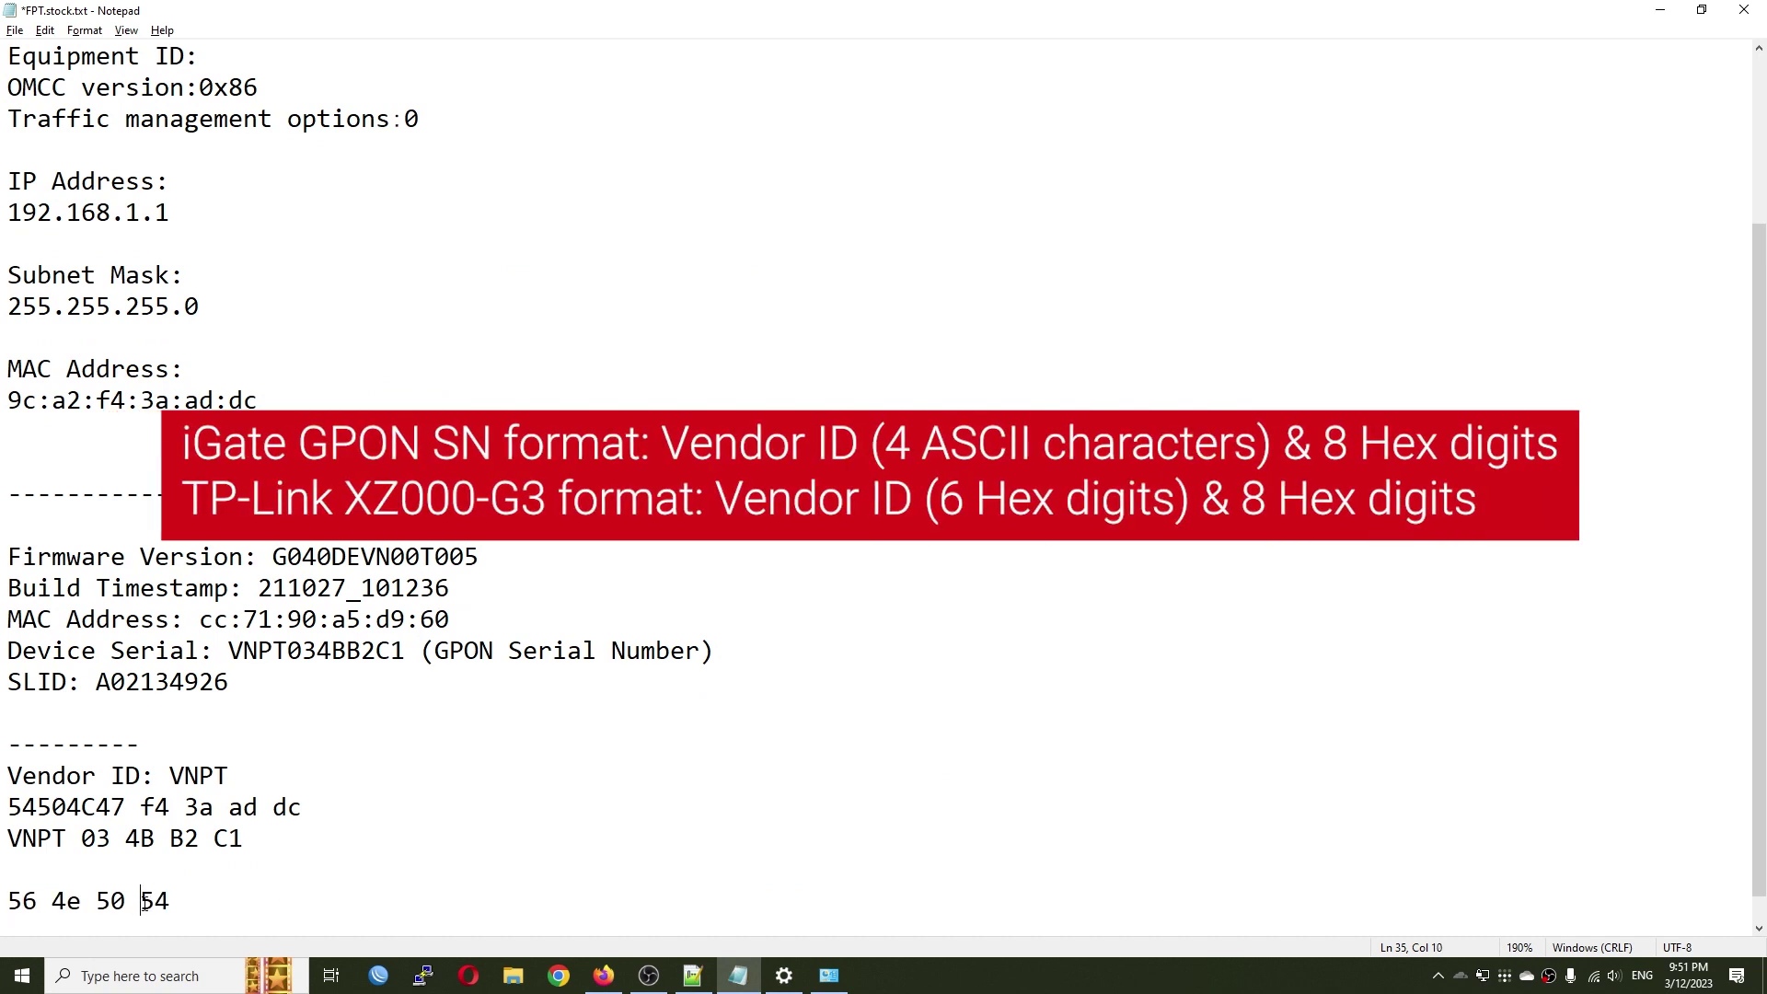
pyautogui.press('BackSpace')
pyautogui.press('Left')
pyautogui.press('Left')
pyautogui.press('BackSpace')
pyautogui.press('Left')
pyautogui.press('Left')
pyautogui.press('BackSpace')
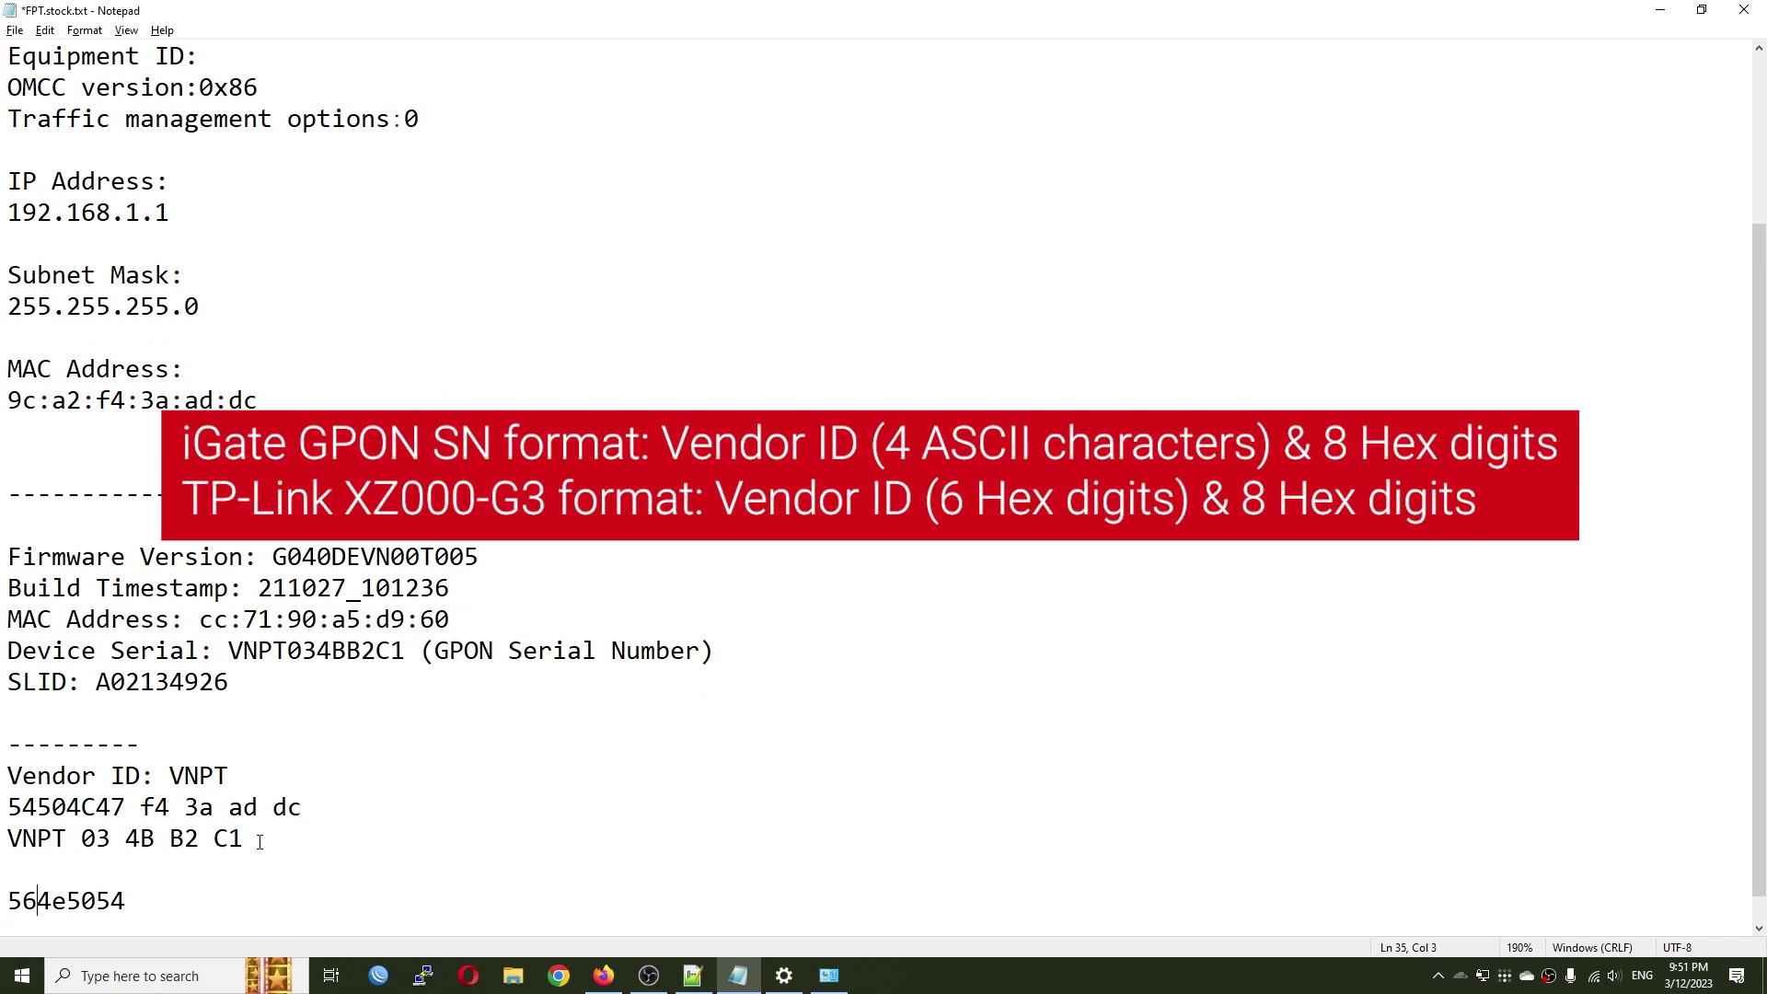
pyautogui.moveTo(259, 841); pyautogui.dragTo(80, 838)
pyautogui.hotkey('ctrl', 'c')
pyautogui.click(136, 901)
pyautogui.hotkey('ctrl', 'v')
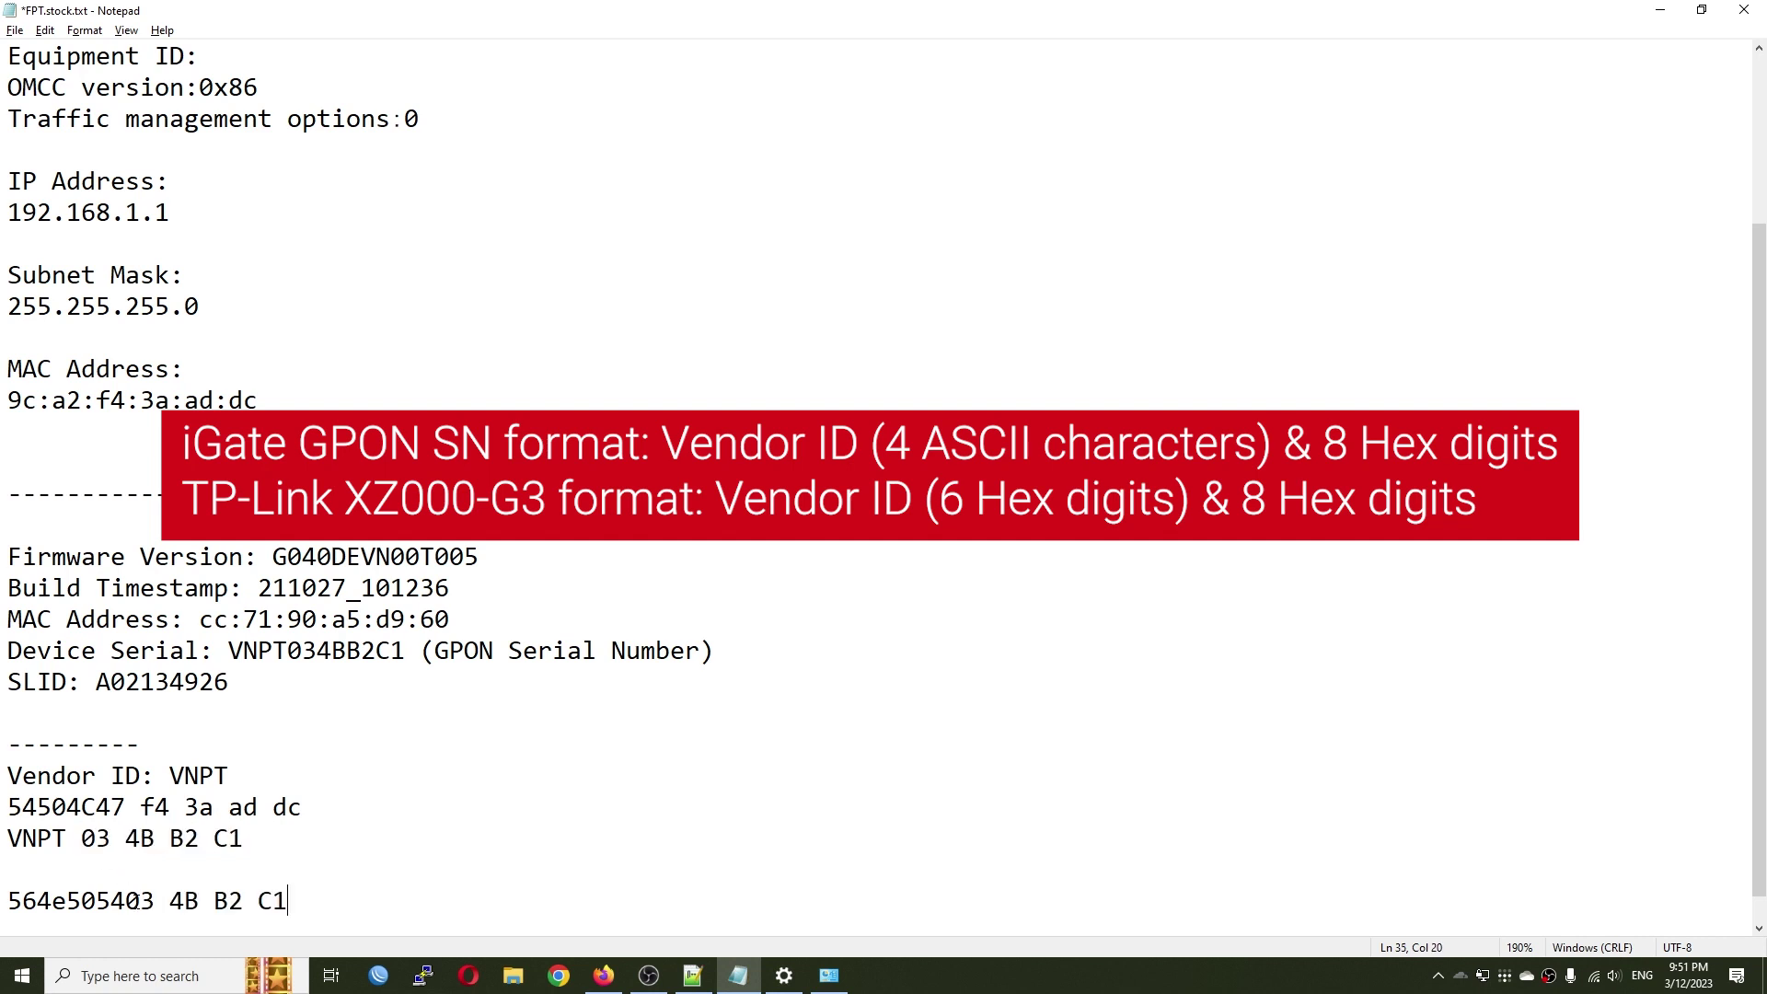
pyautogui.click(163, 899)
pyautogui.press('Delete')
pyautogui.press('Right')
pyautogui.press('Right')
pyautogui.press('Right')
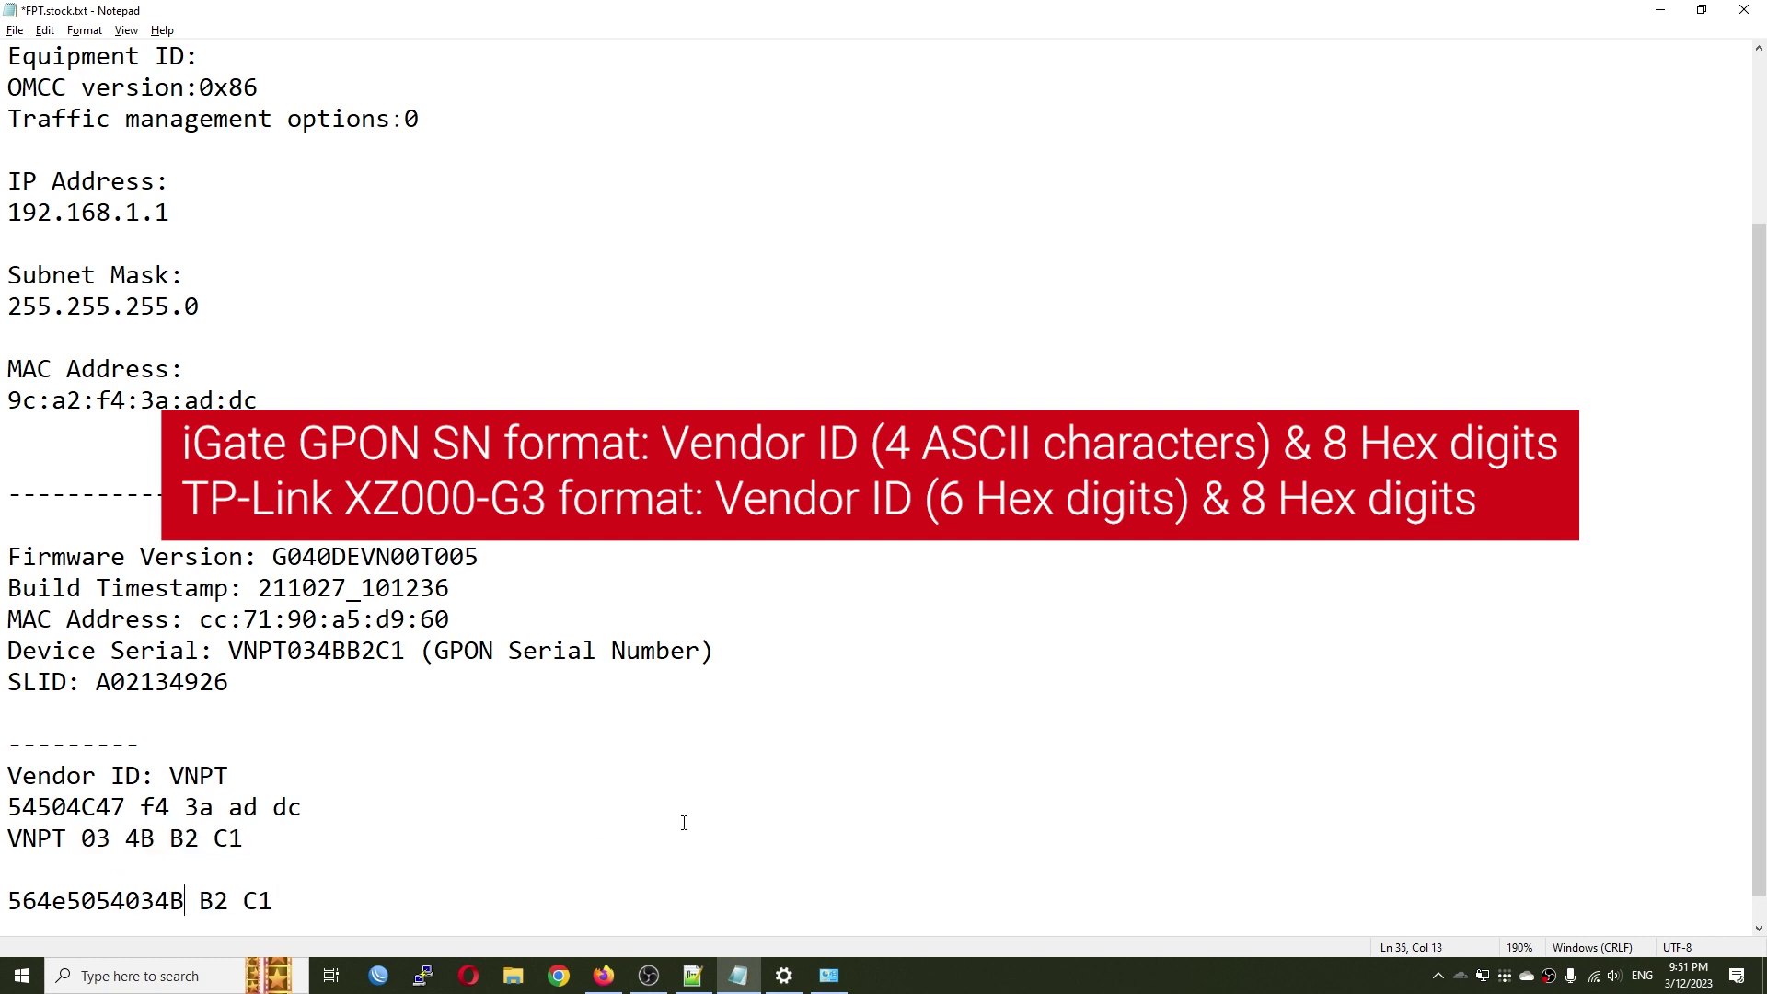
pyautogui.press('BackSpace')
pyautogui.press('Right')
pyautogui.press('Right')
pyautogui.press('Right')
pyautogui.press('BackSpace')
pyautogui.moveTo(388, 886); pyautogui.dragTo(3, 891)
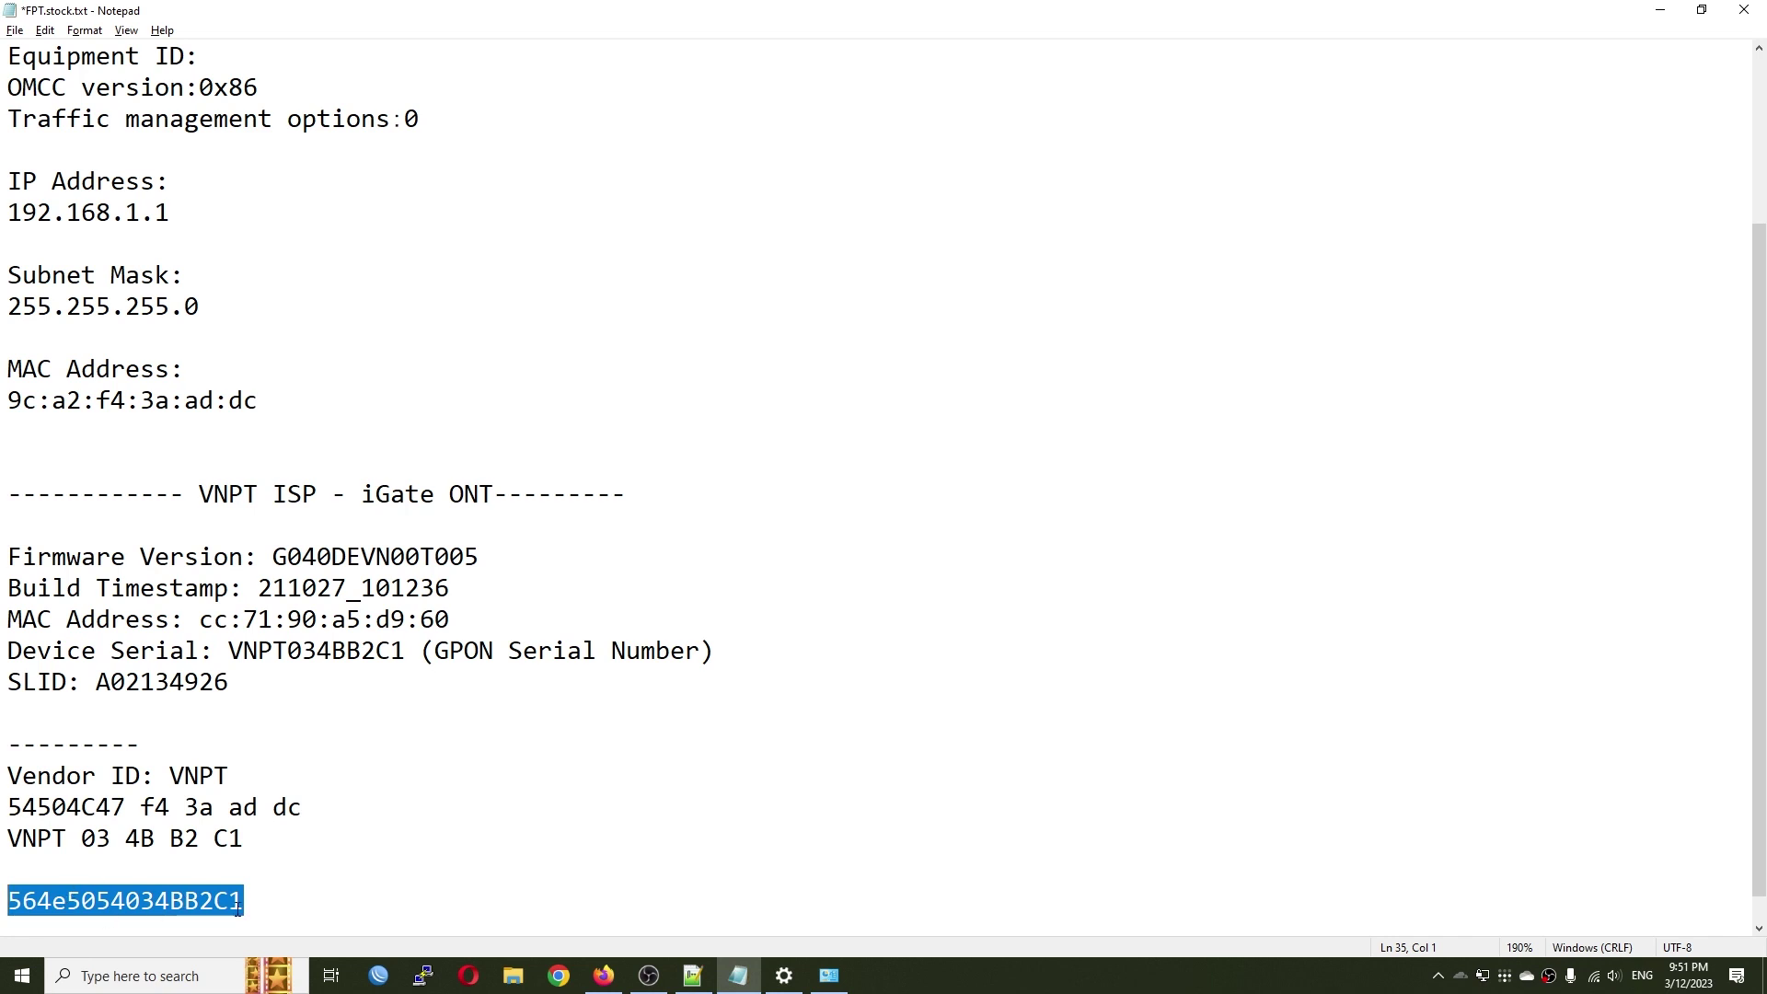
# Step: Delete the two old byte-group working lines and the leftover blank line
pyautogui.moveTo(298, 838); pyautogui.dragTo(5, 807)
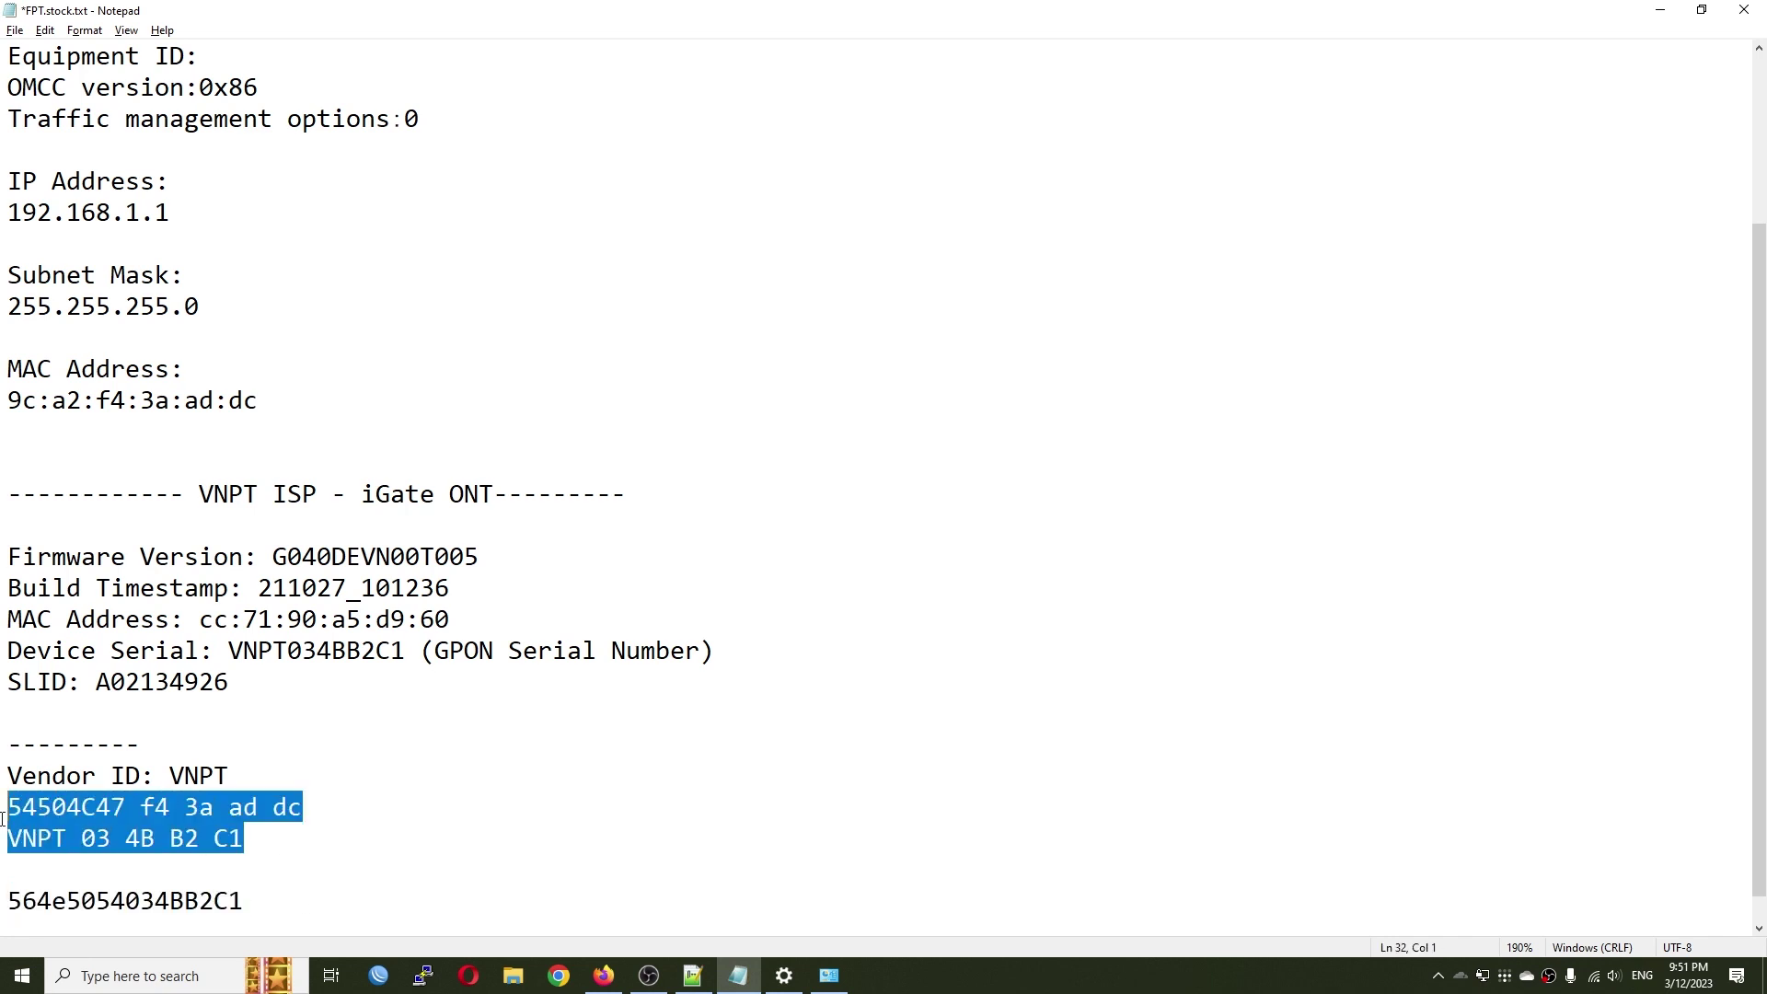
pyautogui.press('BackSpace')
pyautogui.press('Delete')
pyautogui.press('Delete')
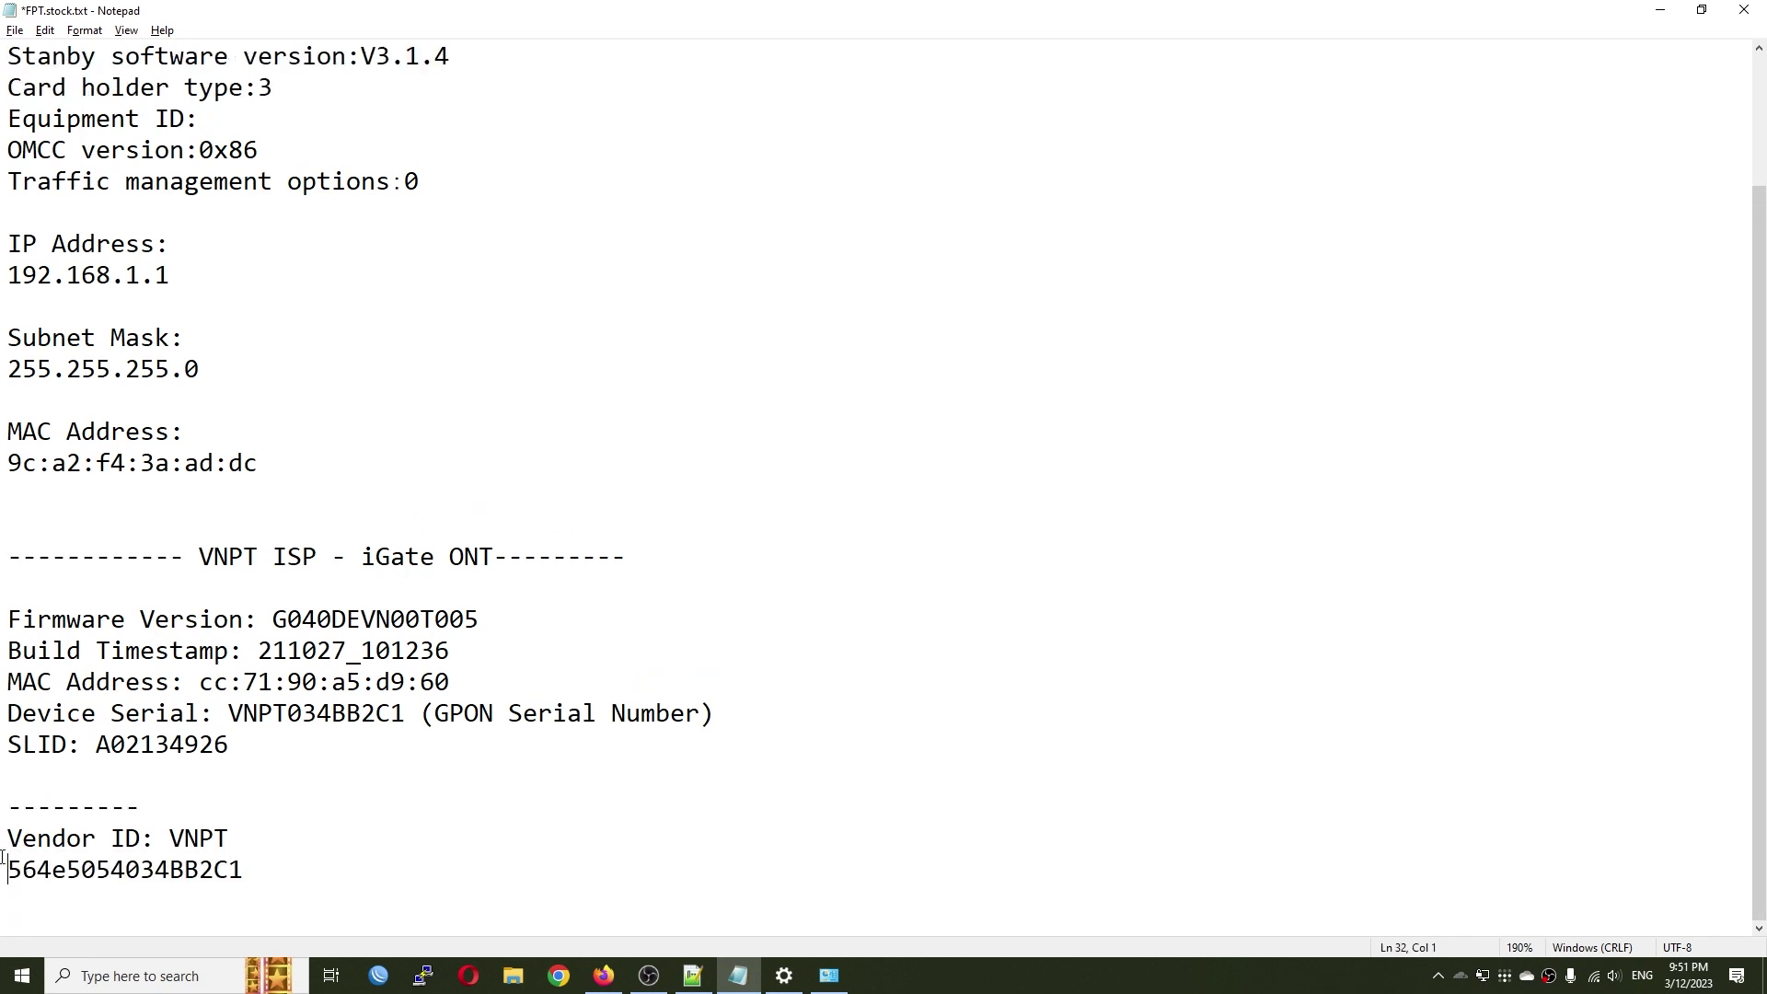
pyautogui.scroll(2, 238, 583)
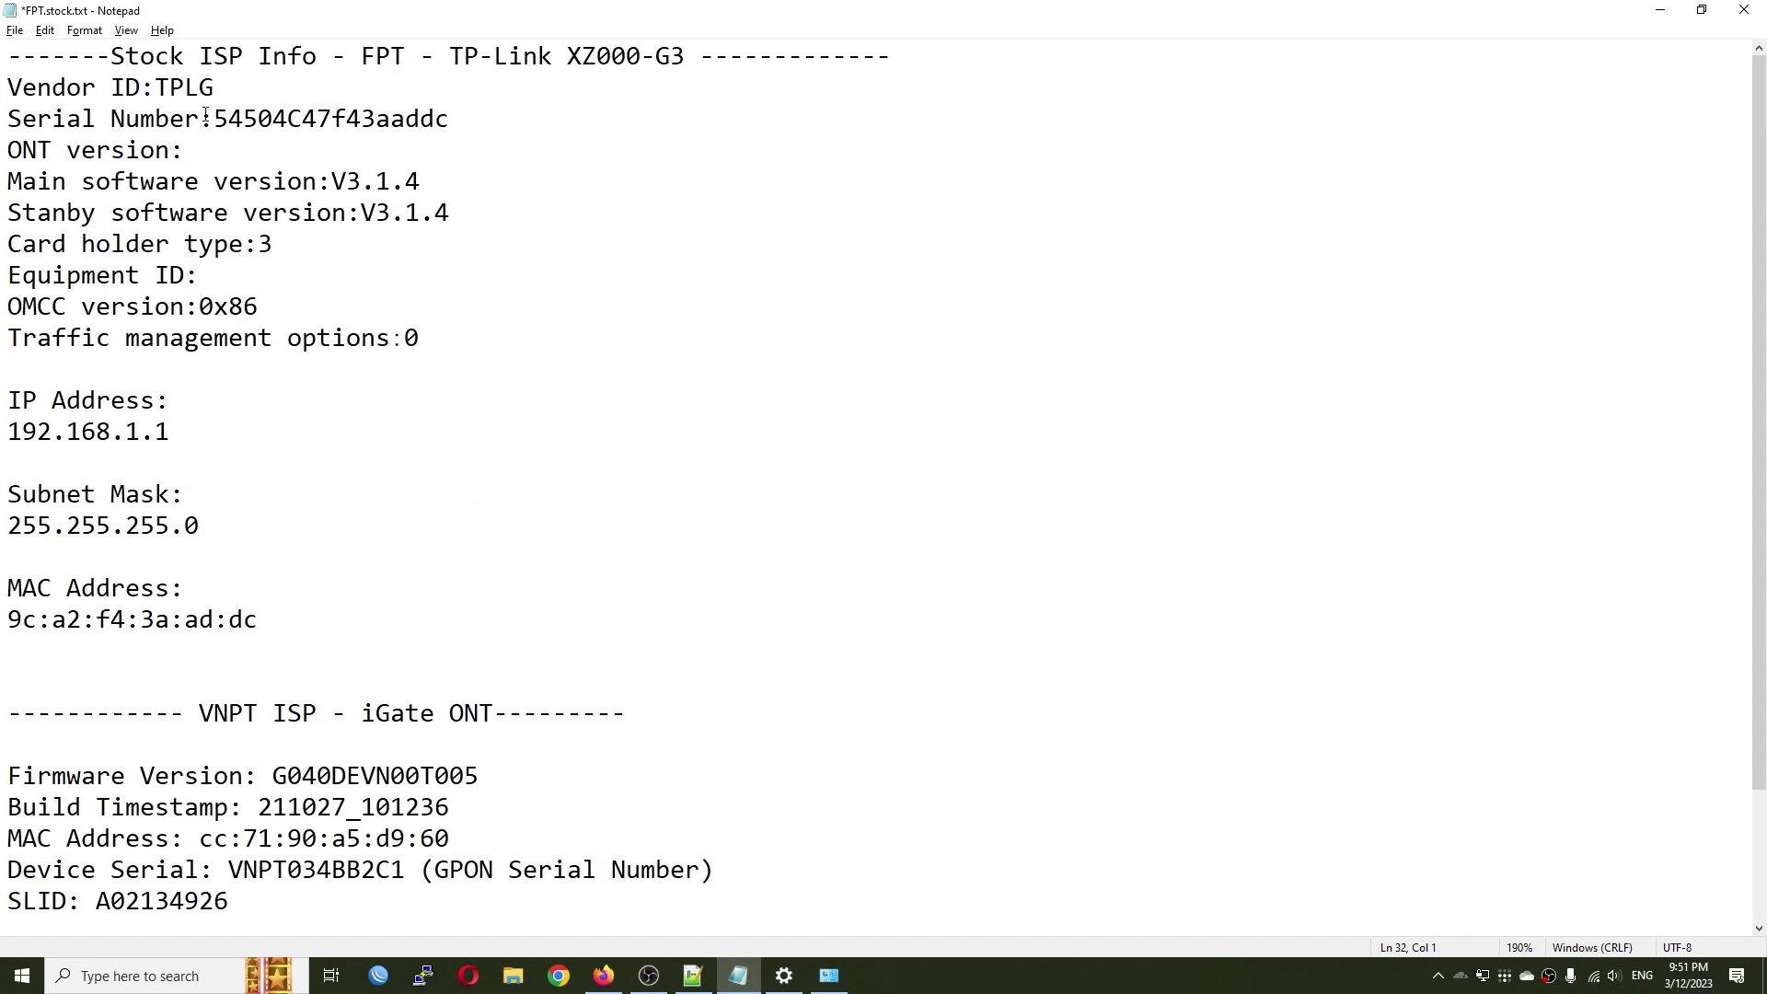
pyautogui.moveTo(206, 117); pyautogui.dragTo(3, 118)
# Step: Prefix the hex value with 'Serial Number:'
pyautogui.scroll(-2, 111, 517)
pyautogui.click(3, 865)
pyautogui.hotkey('ctrl', 'v')
pyautogui.write(':')
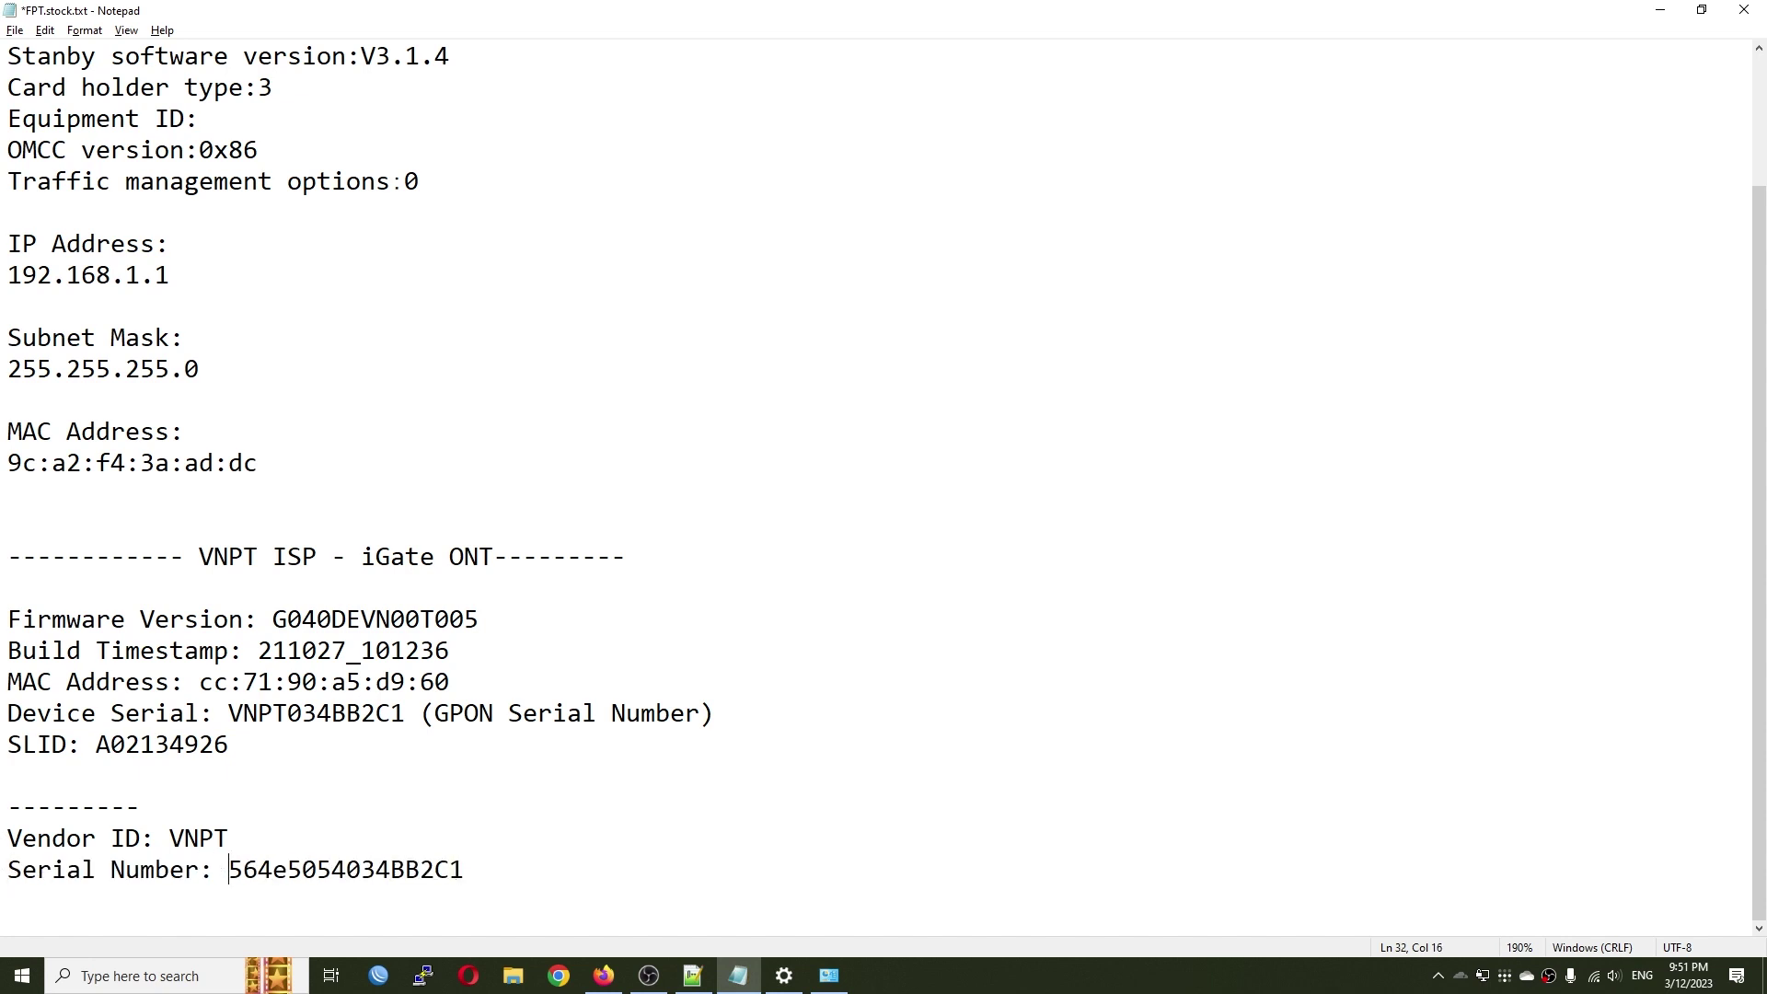
# Step: Copy firmware version G040DEVN00T005 onto a new line below the serial
pyautogui.scroll(2, 503, 822)
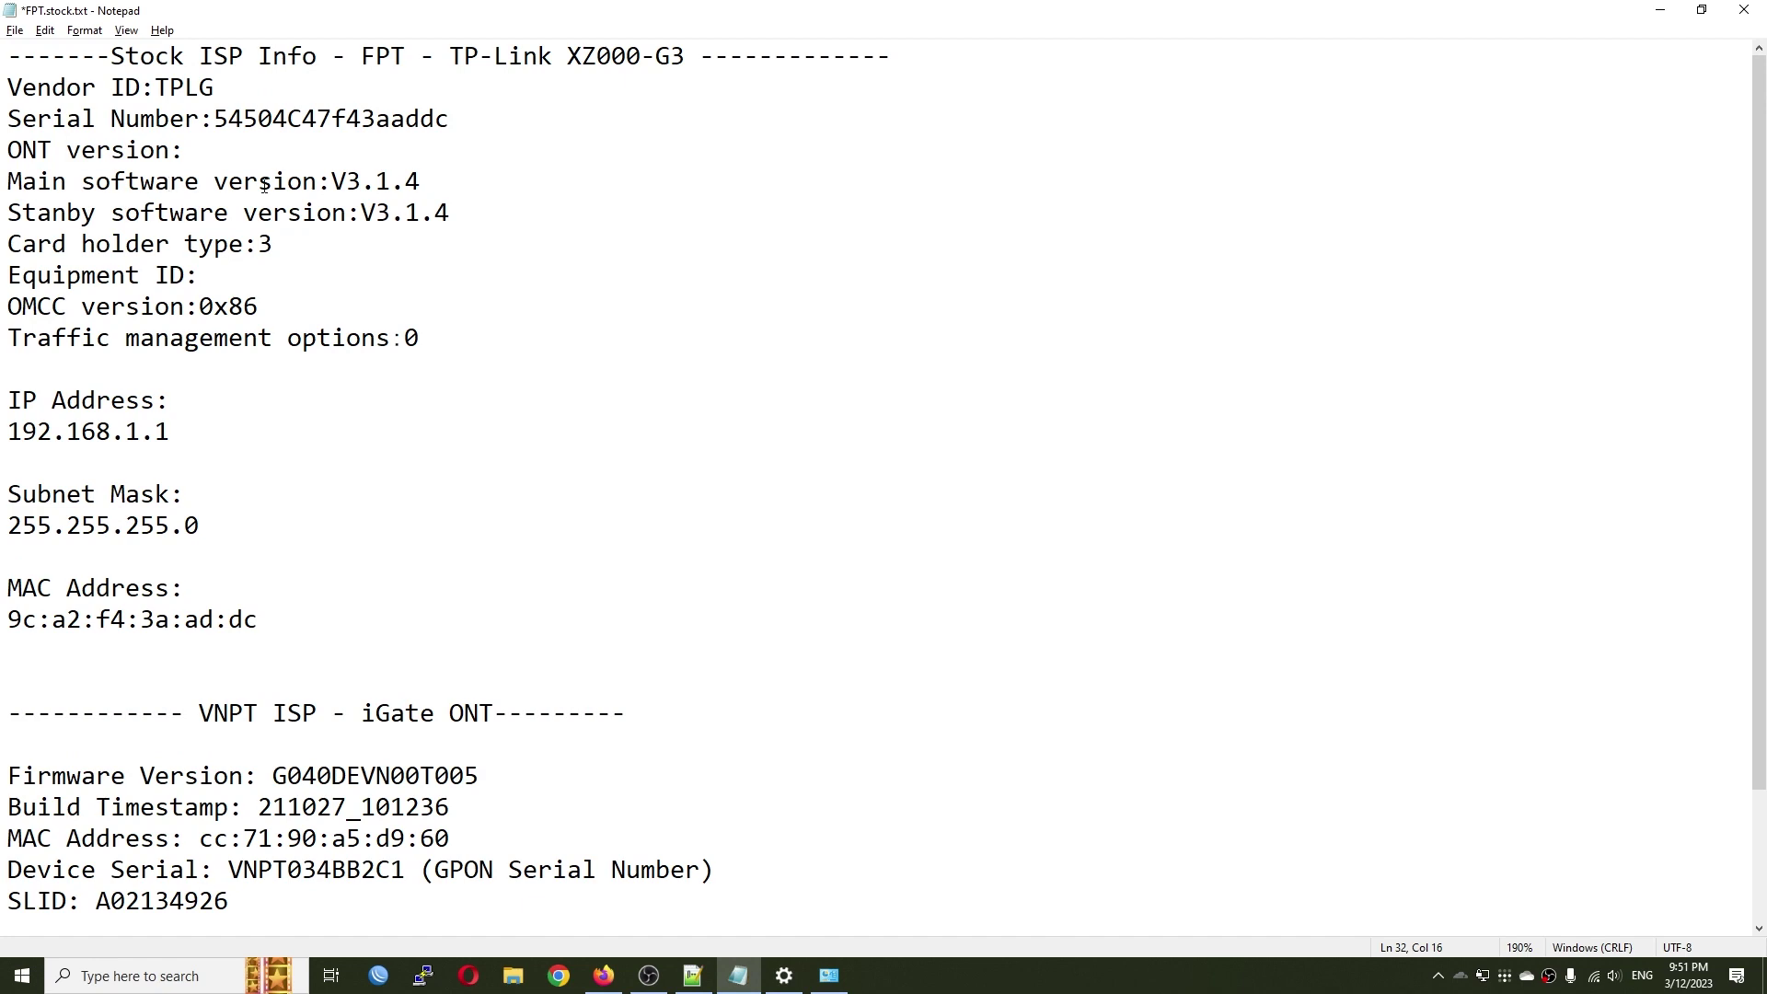
pyautogui.scroll(-2, 277, 183)
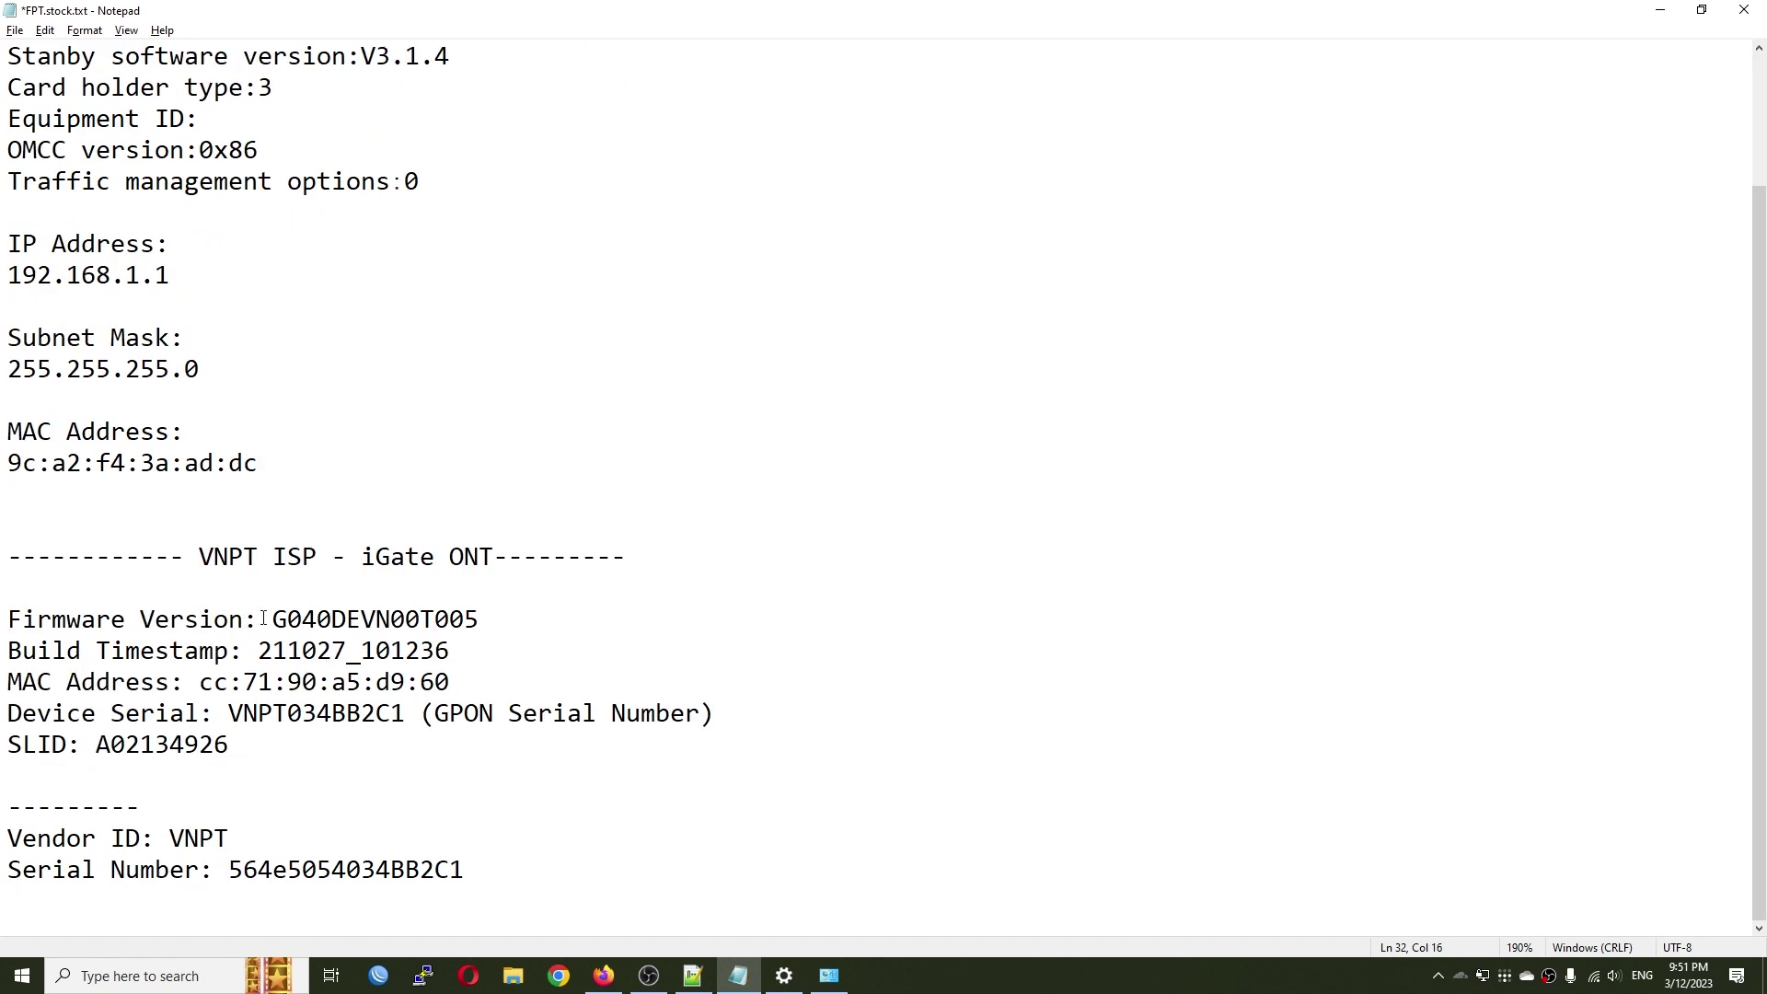
pyautogui.moveTo(479, 649); pyautogui.dragTo(258, 648)
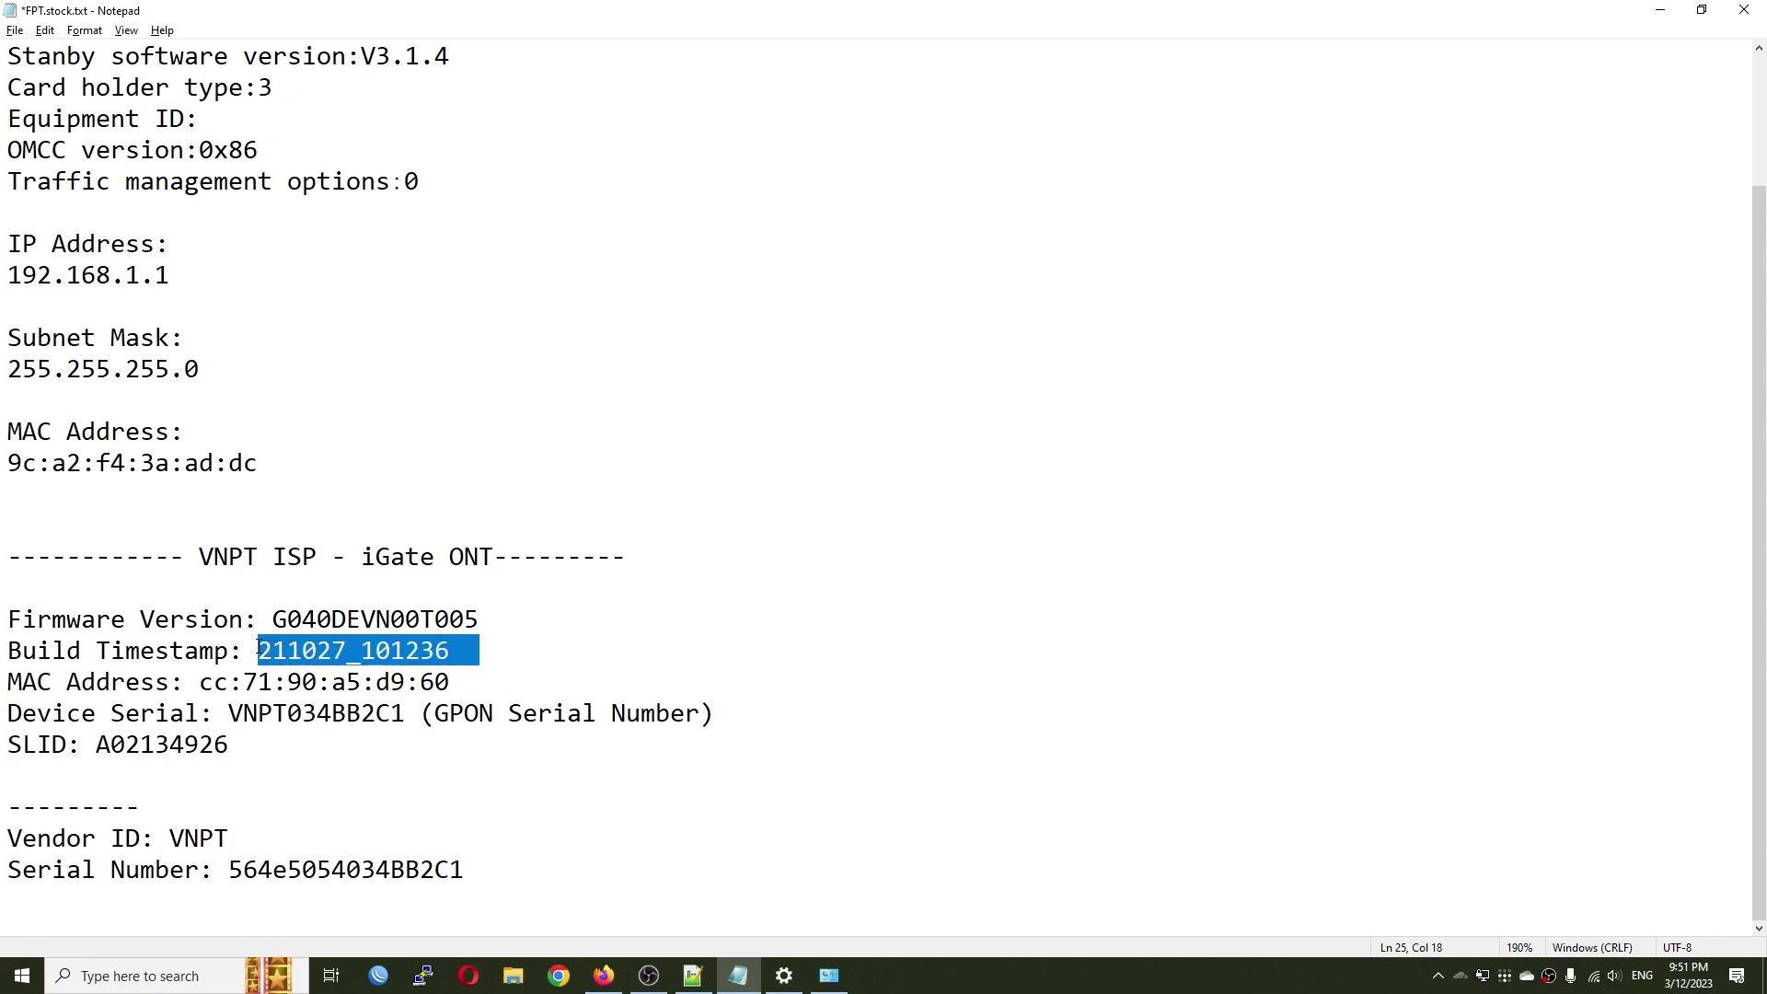
pyautogui.moveTo(480, 618); pyautogui.dragTo(273, 619)
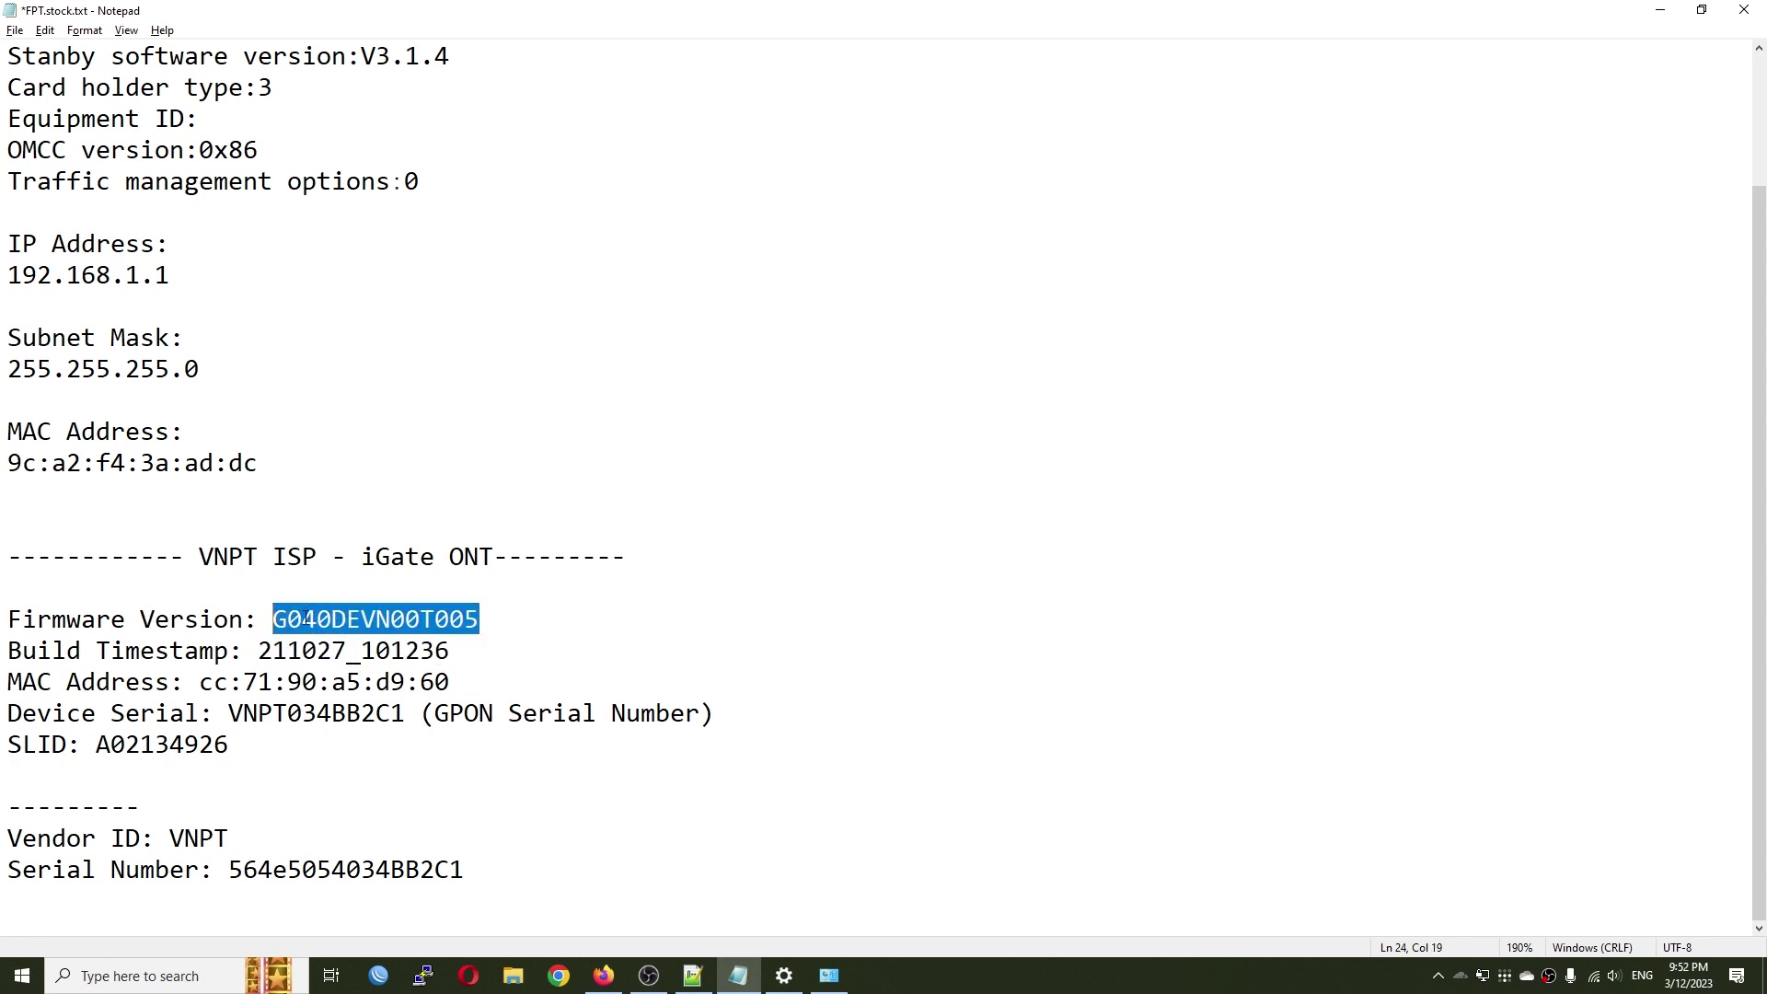
pyautogui.click(562, 882)
pyautogui.press('Return')
pyautogui.hotkey('ctrl', 'v')
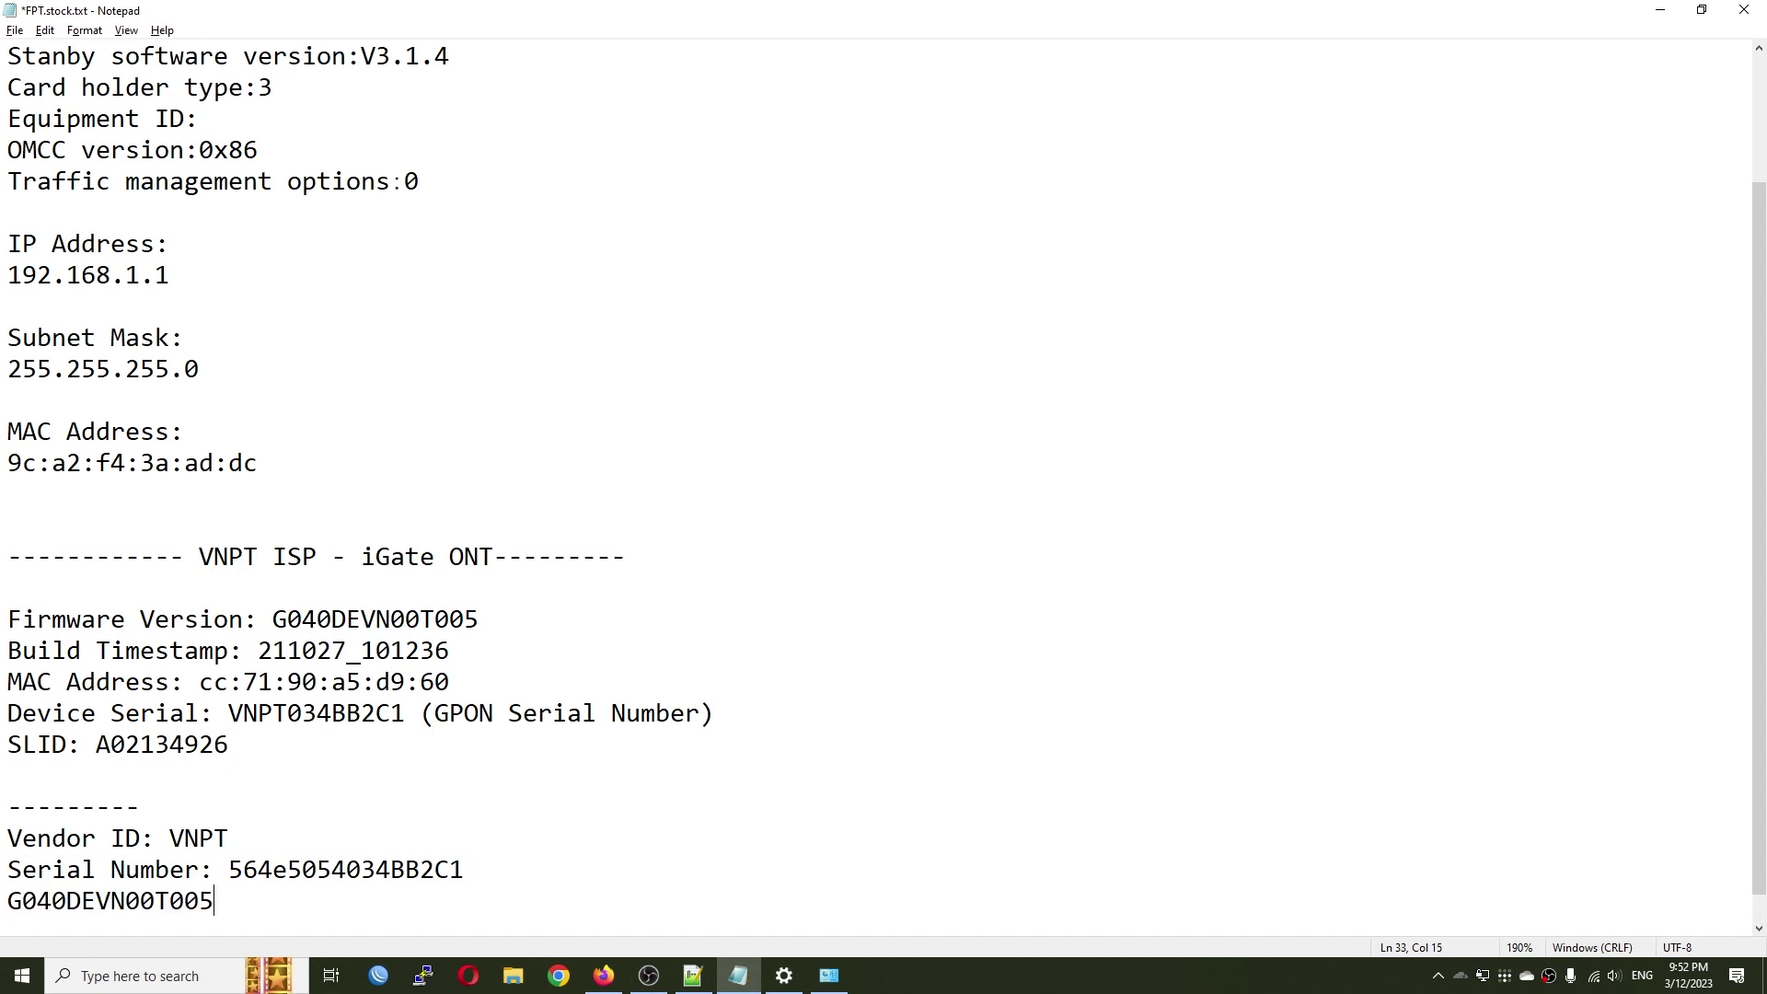
pyautogui.scroll(2, 268, 327)
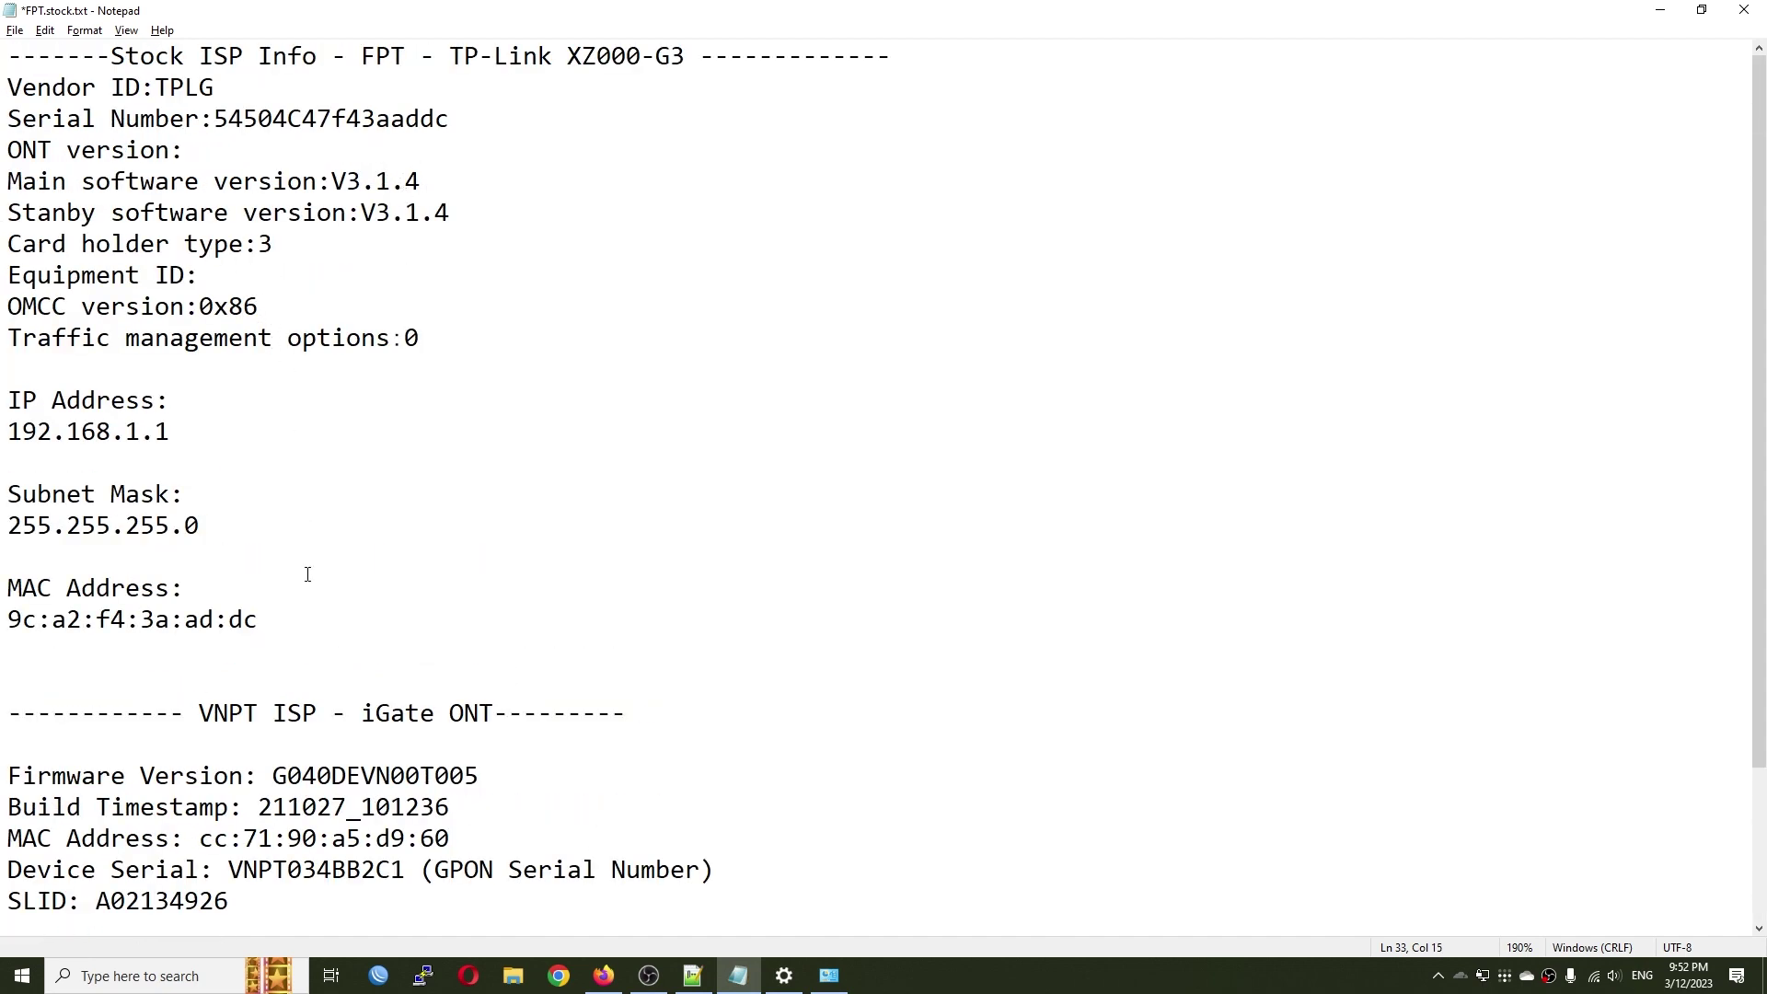
pyautogui.scroll(-2, 310, 565)
# Step: Add a 'GPON Password:' line with the SLID value, annotated as PLOAM Password/SLID
pyautogui.moveTo(285, 704); pyautogui.dragTo(94, 714)
pyautogui.hotkey('ctrl', 'c')
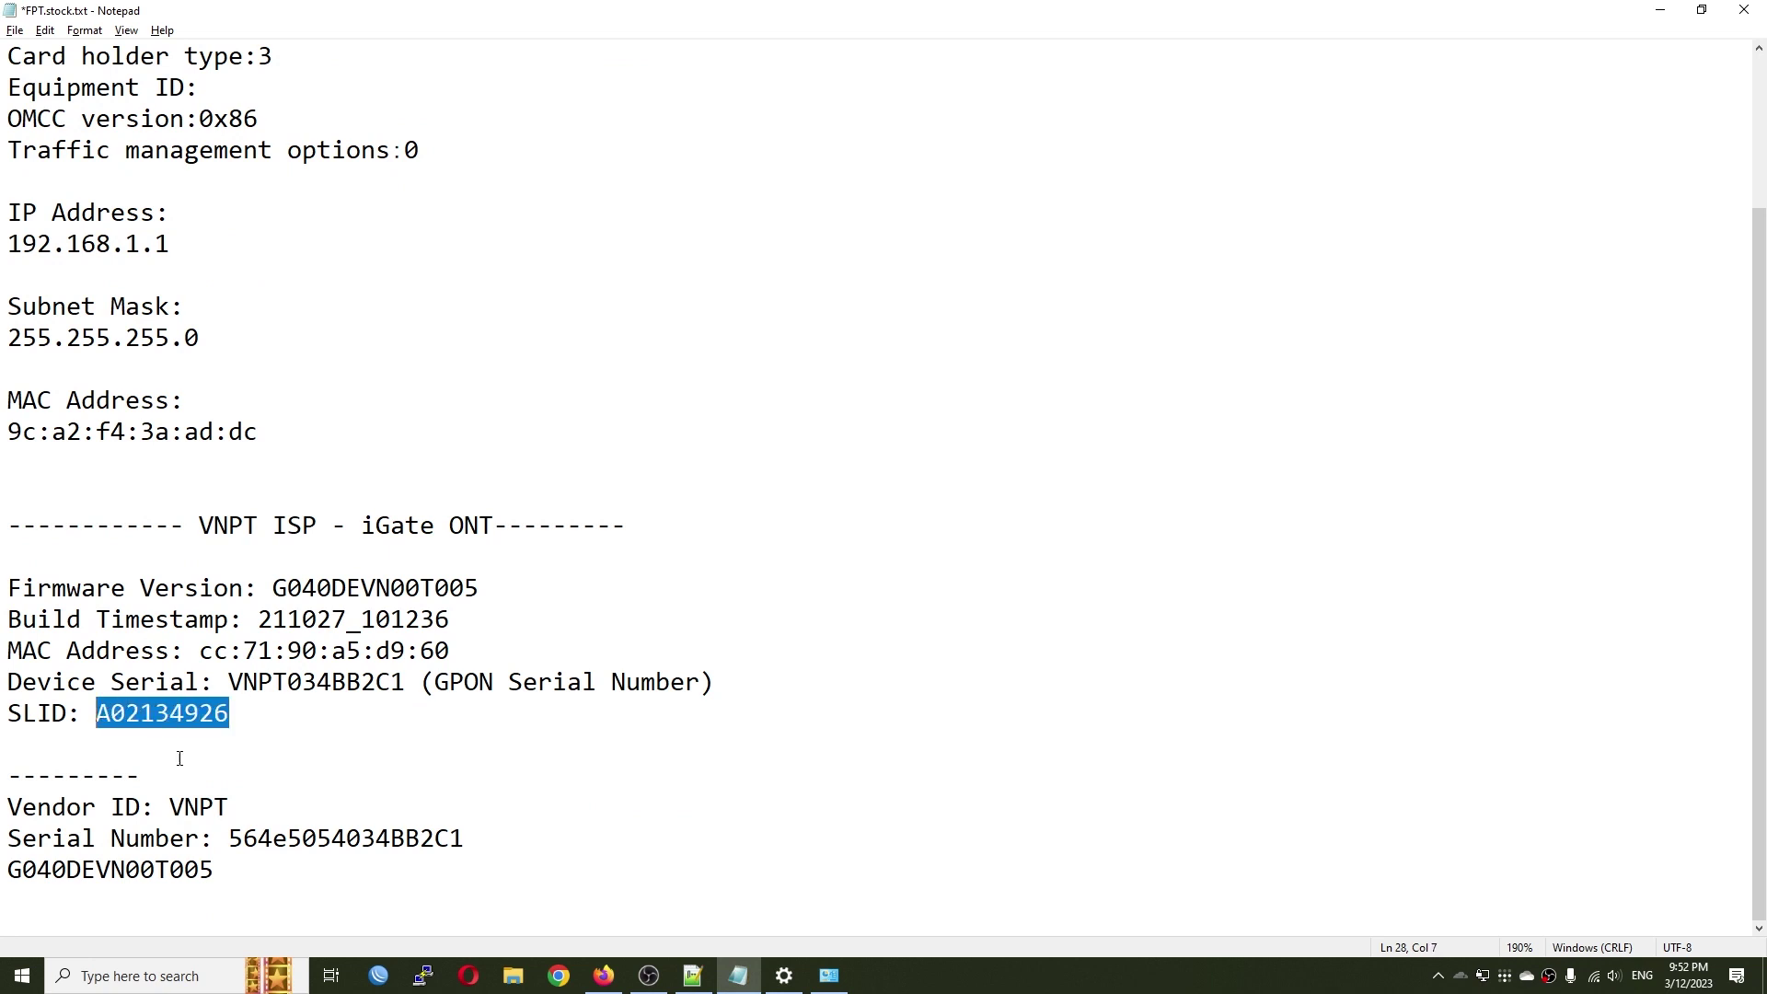
pyautogui.click(341, 918)
pyautogui.write('GPON Password:')
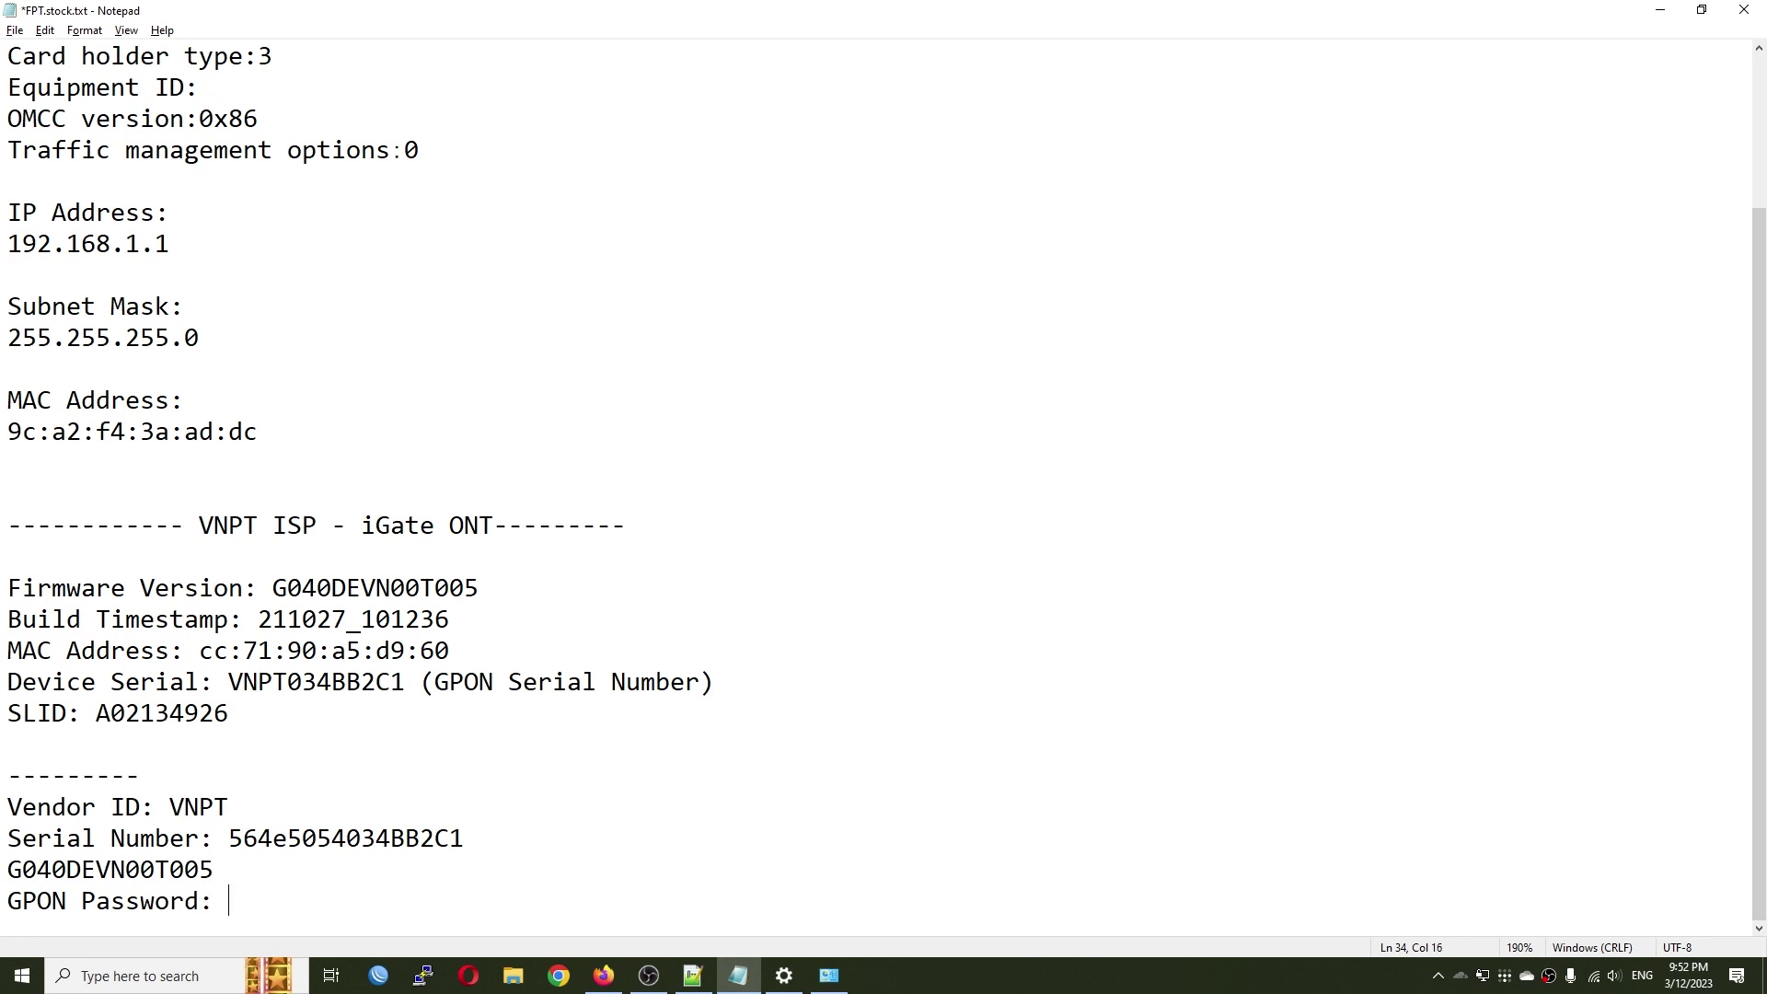
pyautogui.hotkey('ctrl', 'v')
pyautogui.write('(')
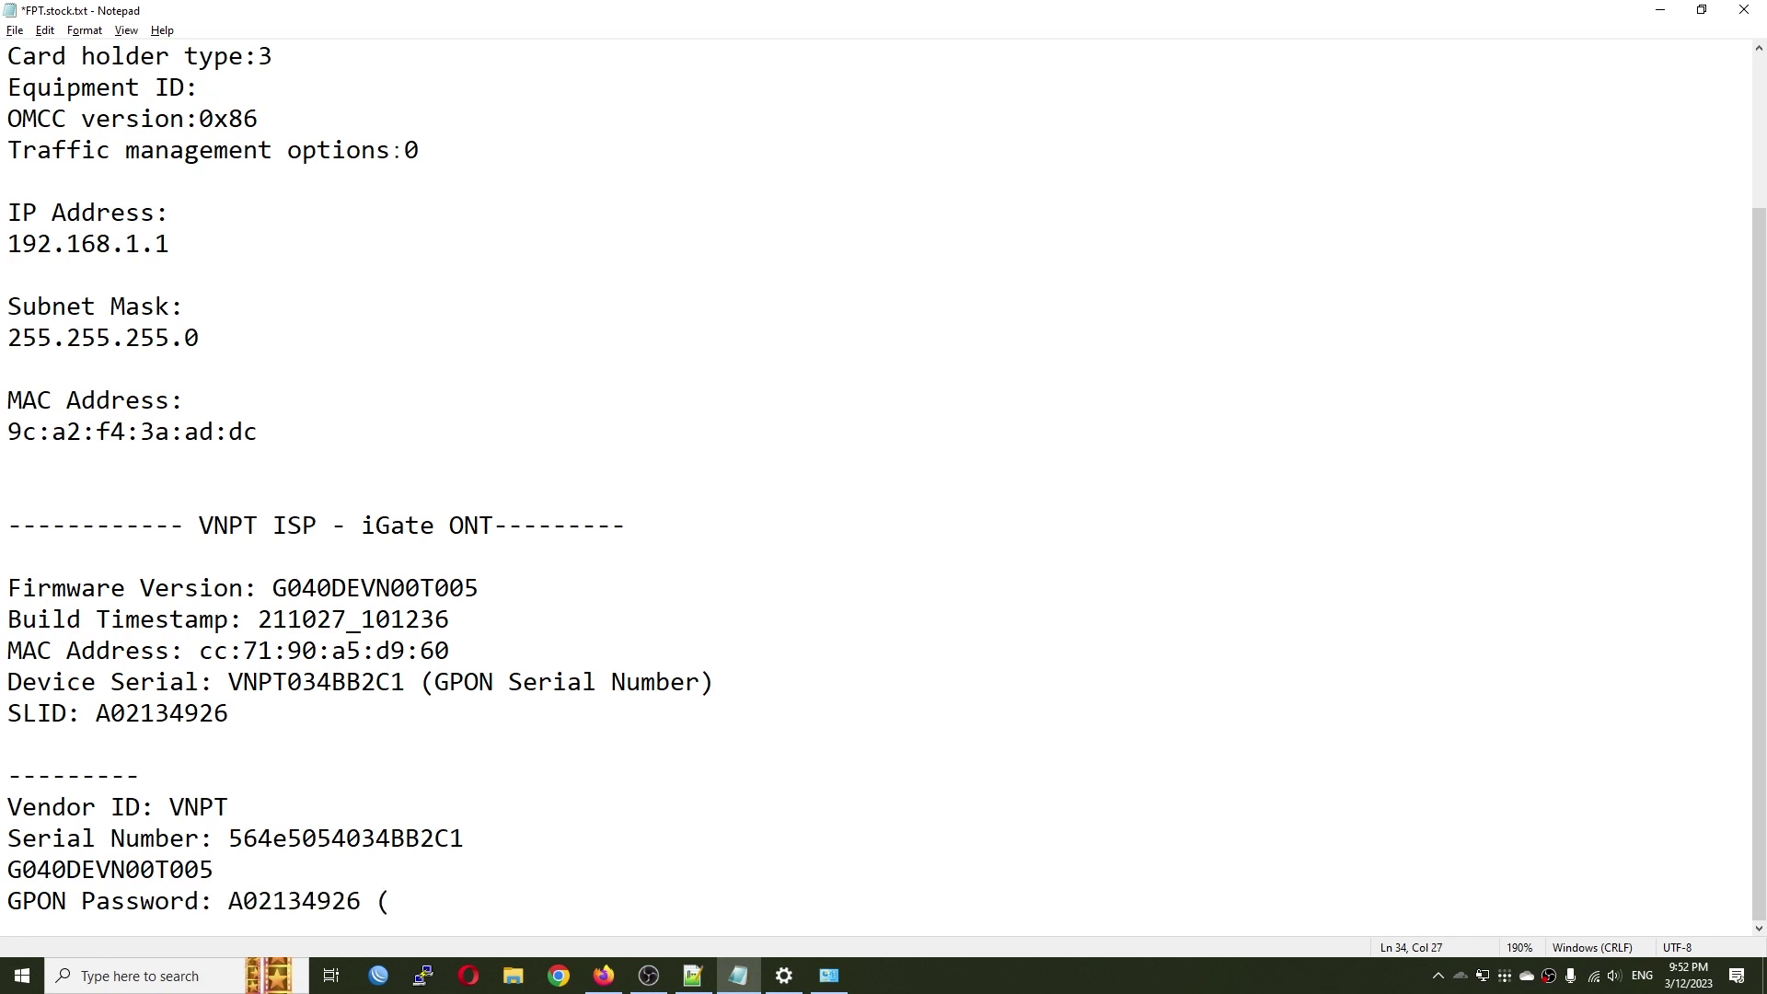
pyautogui.write('PLOAM Password/SILID)')
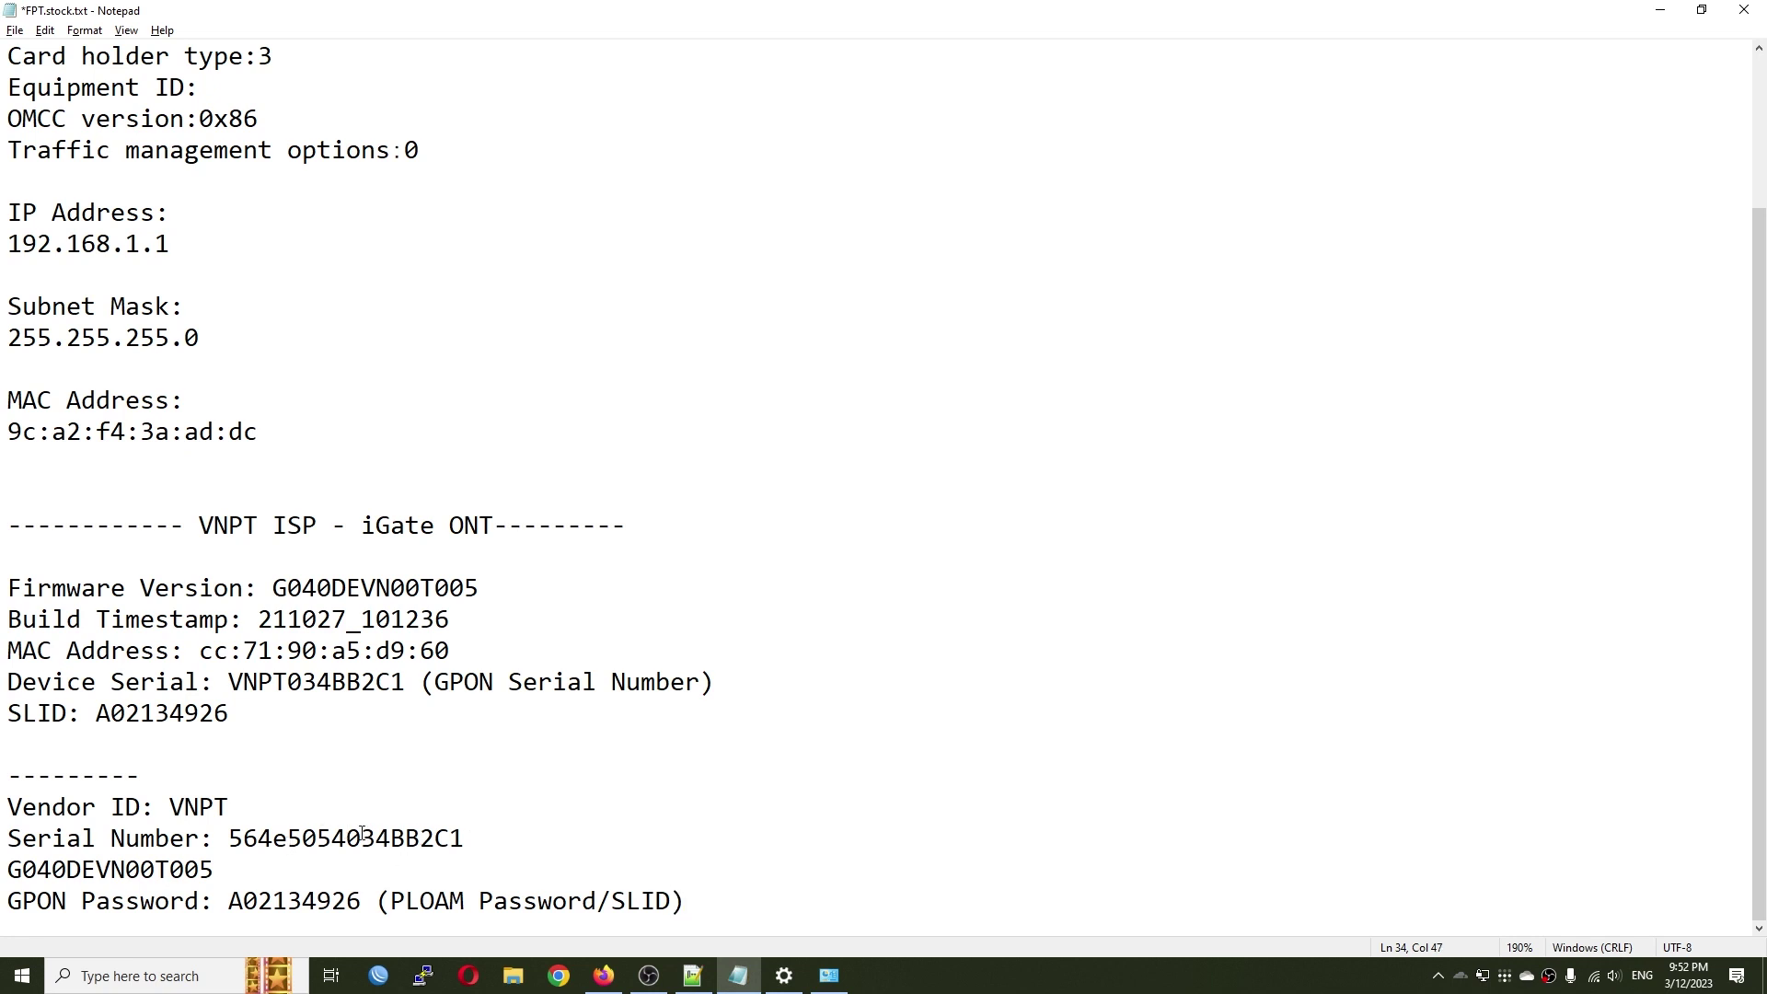
# Step: Enable the Ethernet adapter, then select the four VNPT credential lines in Notepad
pyautogui.click(830, 973)
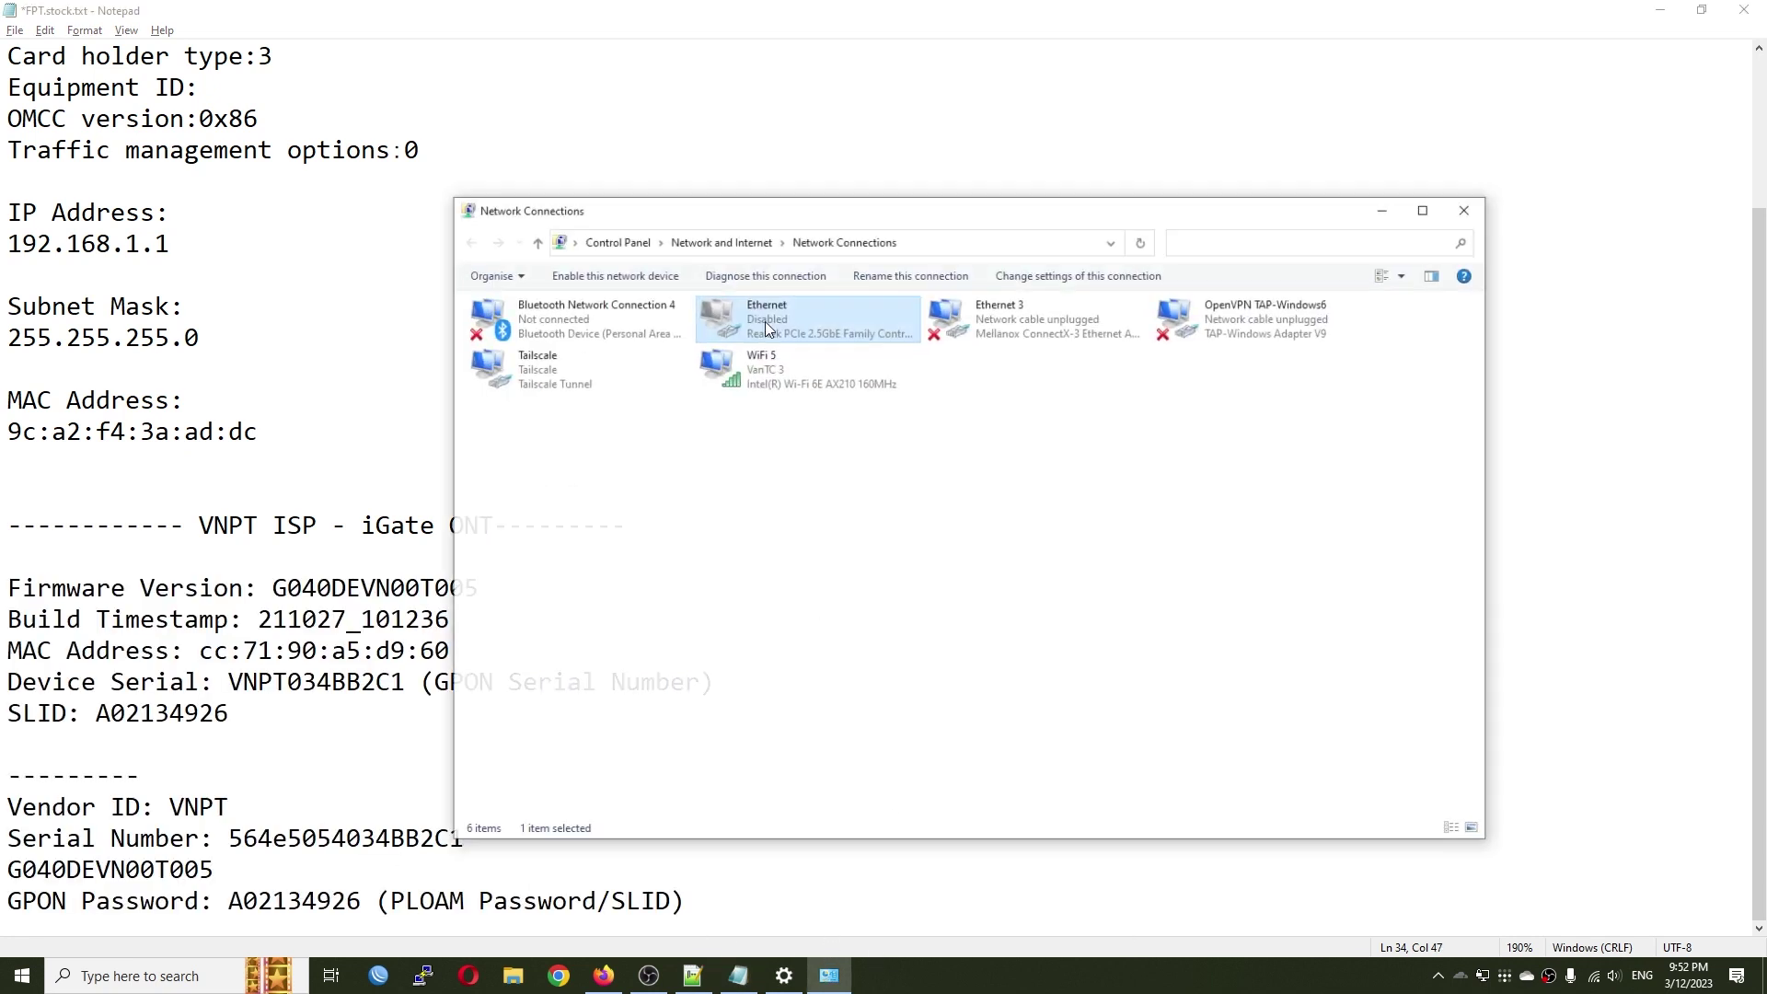
pyautogui.rightClick(803, 310)
pyautogui.click(843, 331)
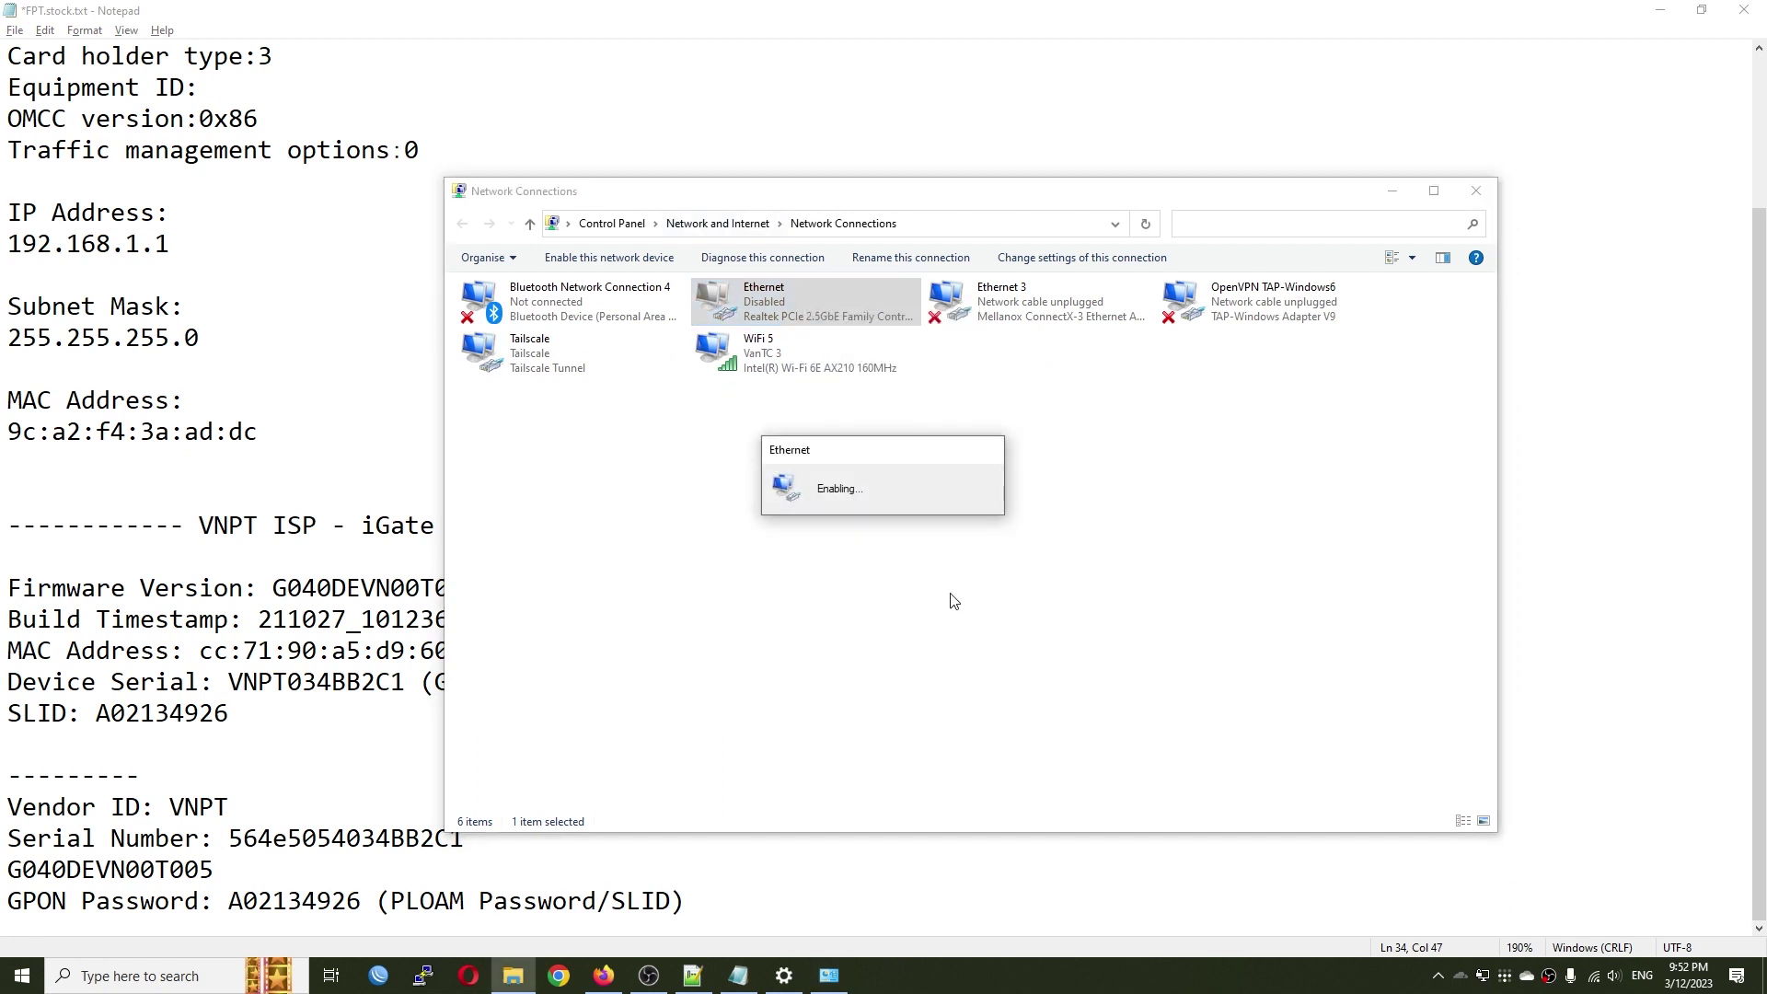
pyautogui.click(198, 839)
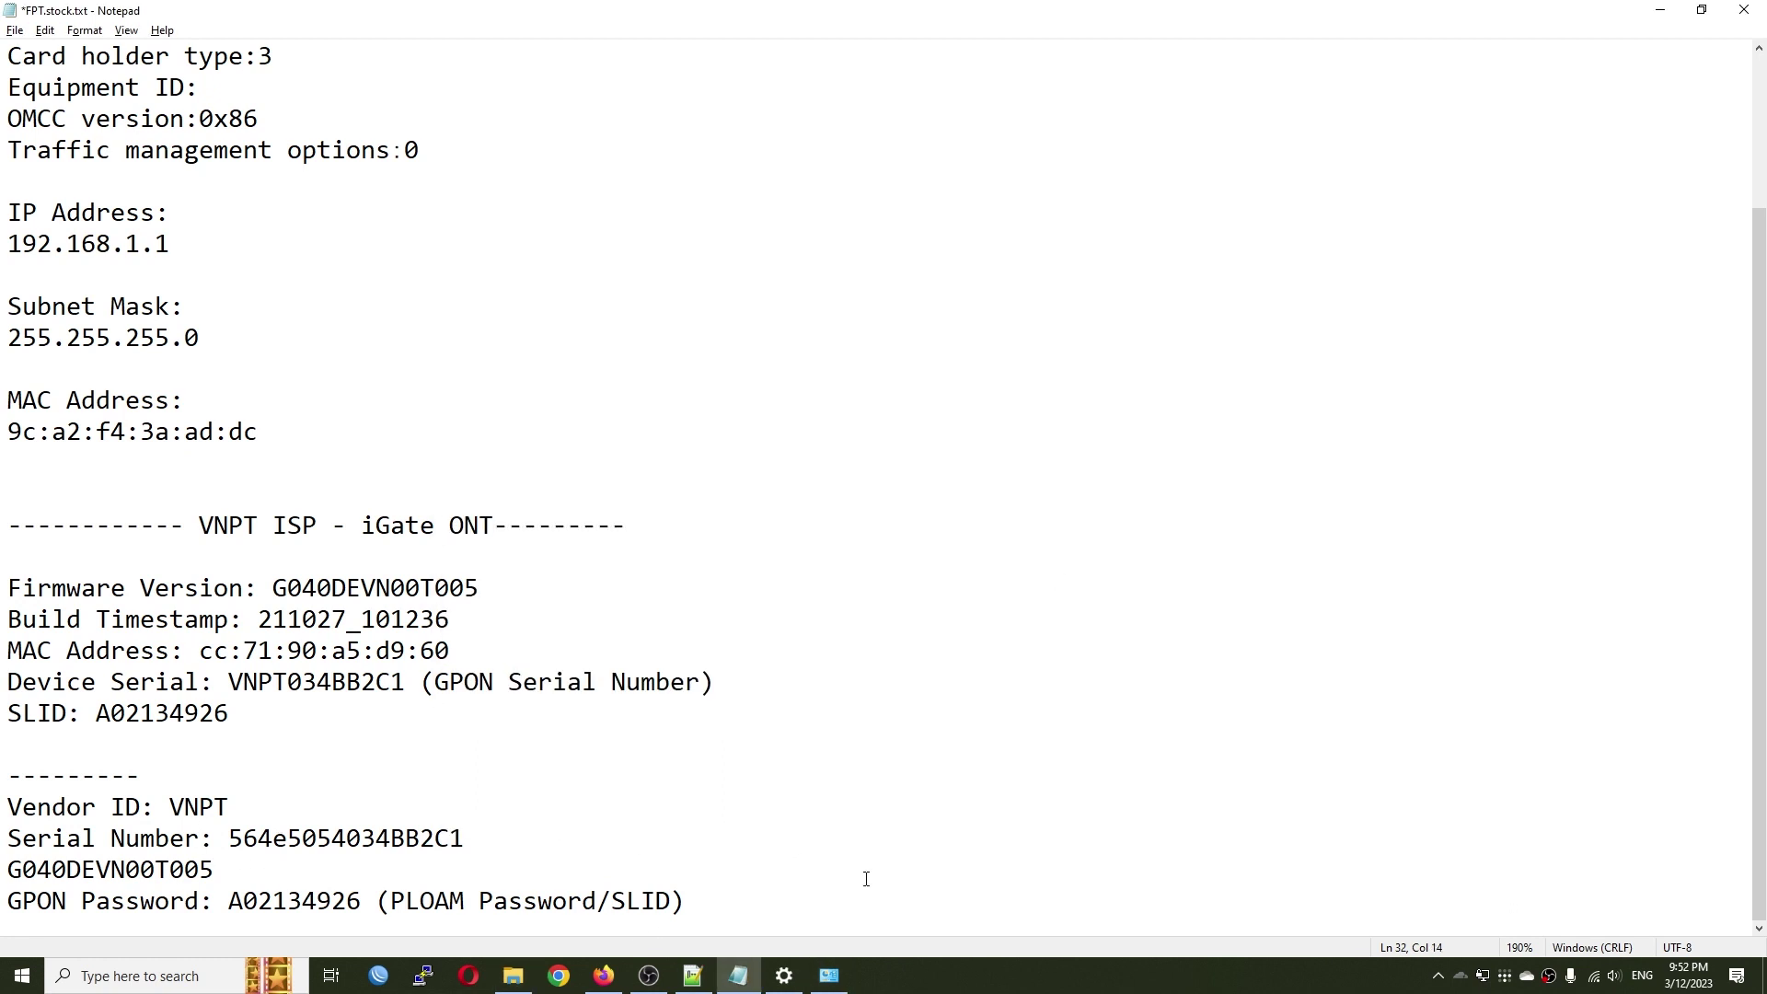
pyautogui.moveTo(686, 900); pyautogui.dragTo(7, 806)
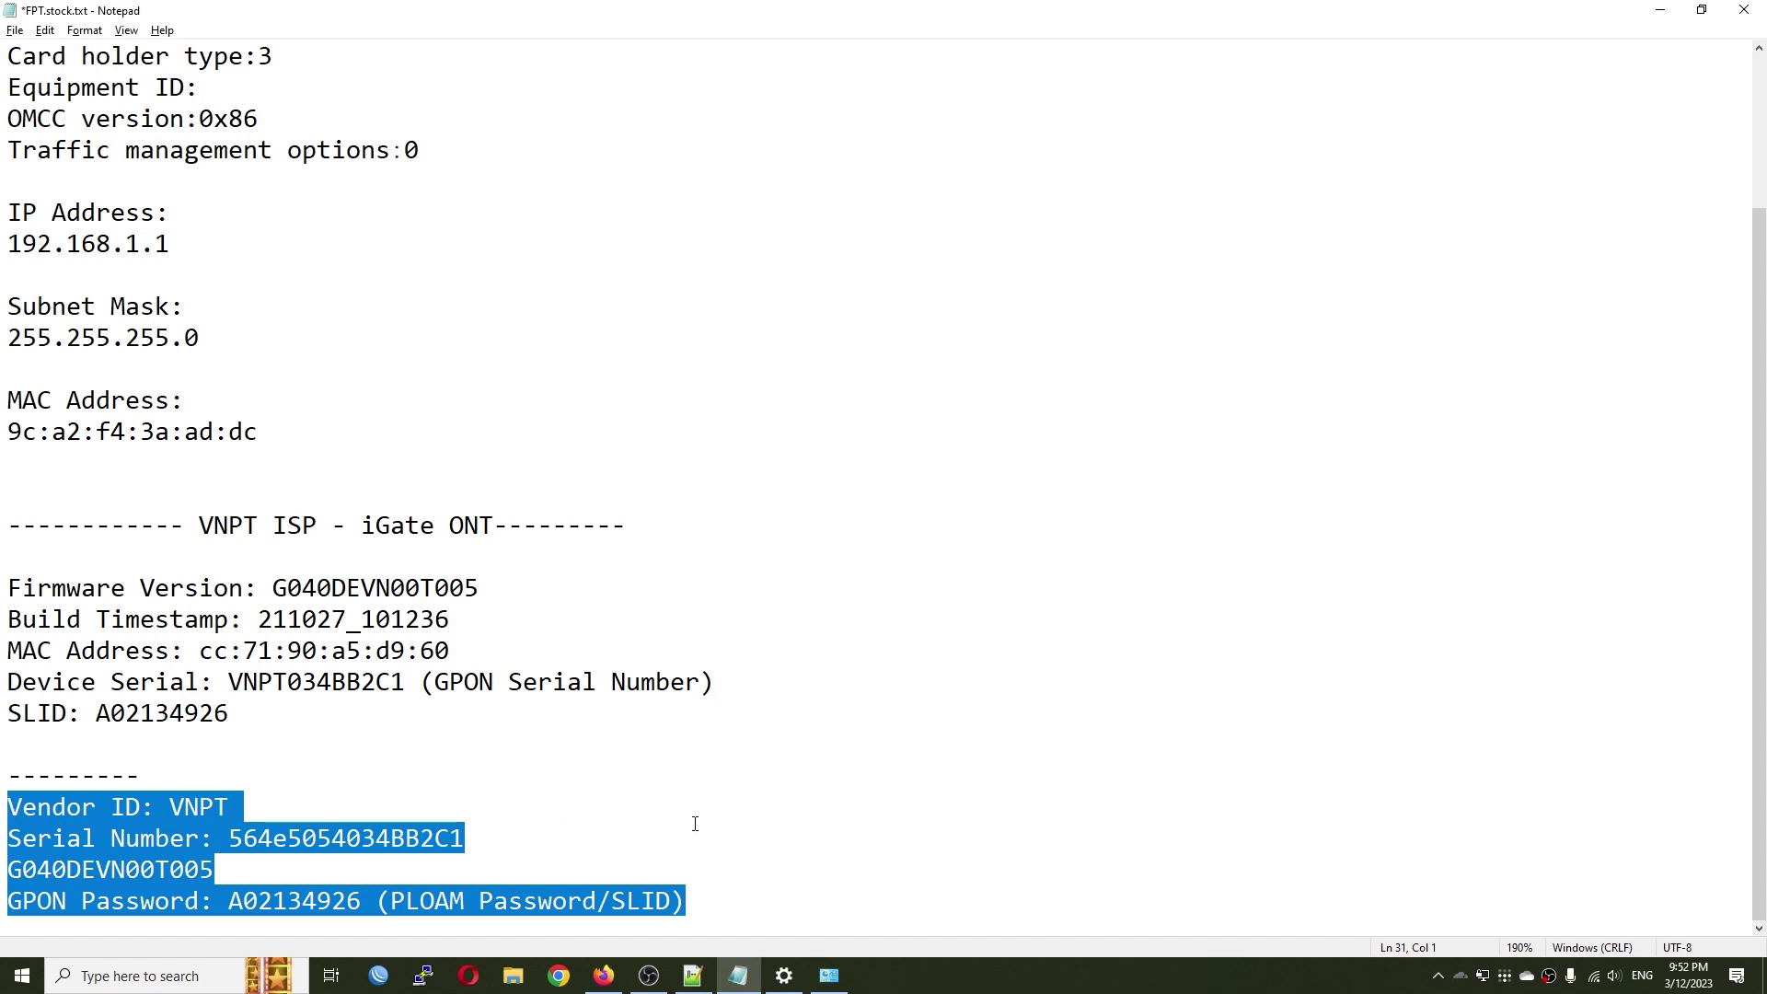
pyautogui.click(603, 976)
# Step: Reload the GPON ONU admin page and go to Network Setting > ONU SN
pyautogui.click(255, 11)
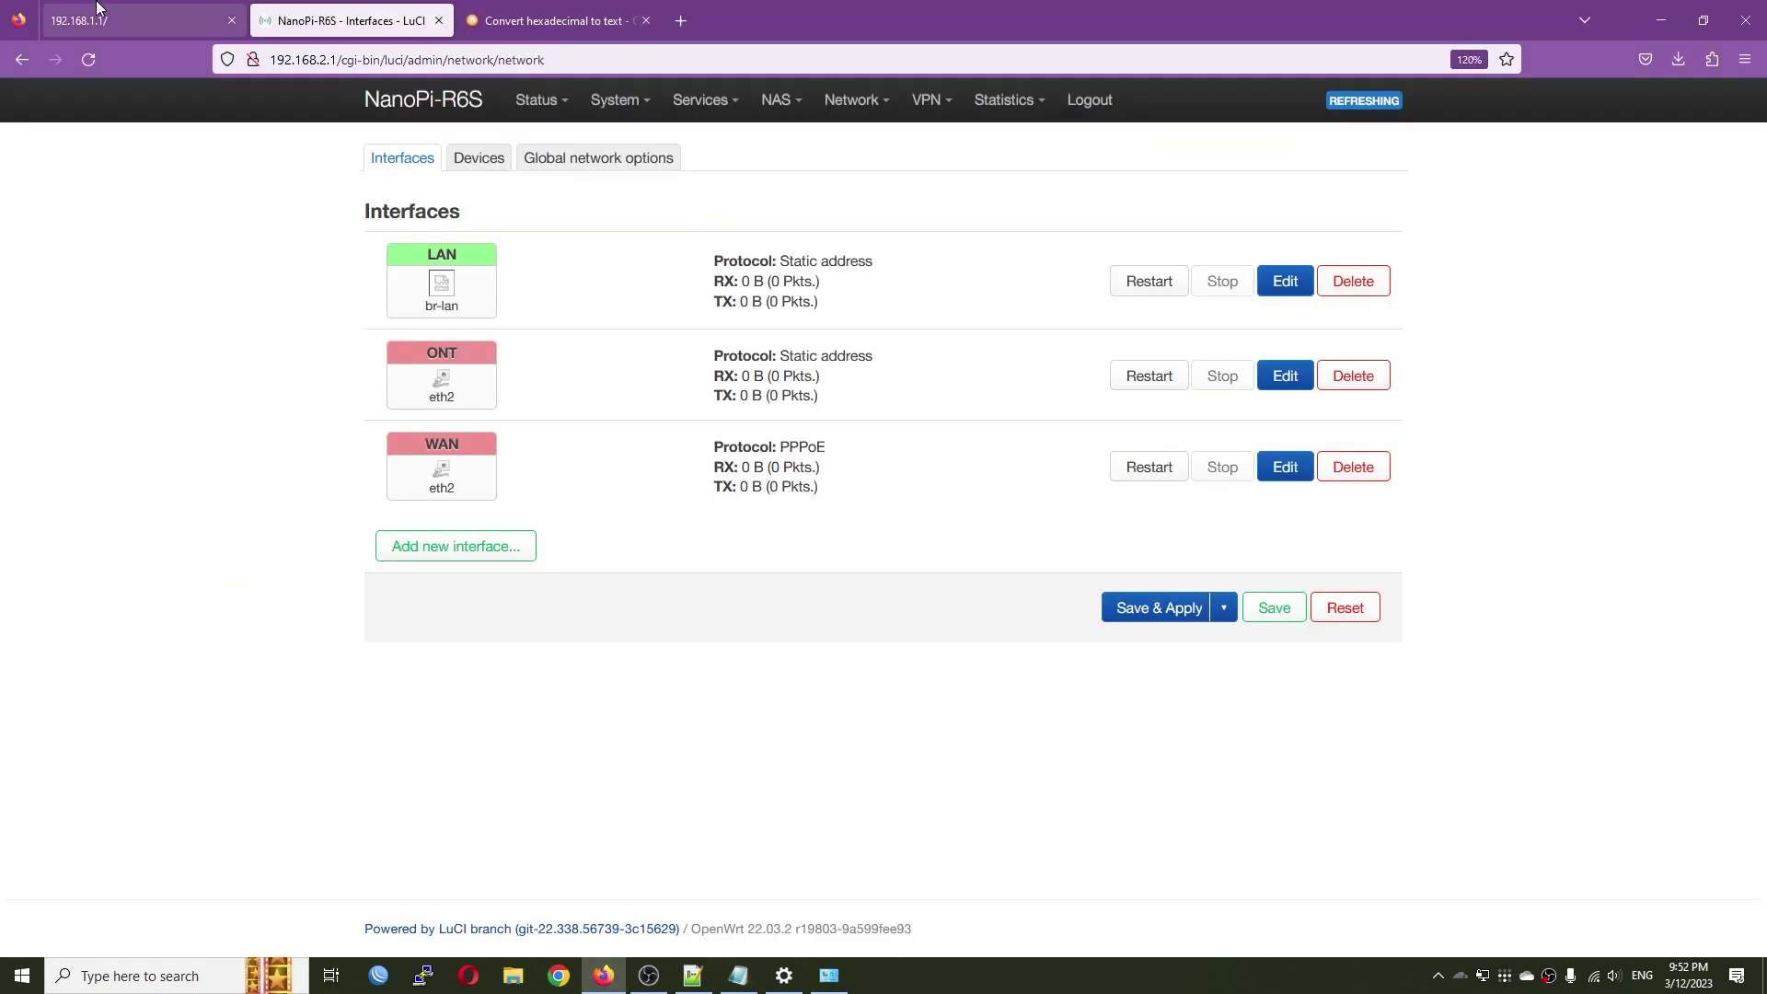
pyautogui.click(110, 20)
pyautogui.press('F5')
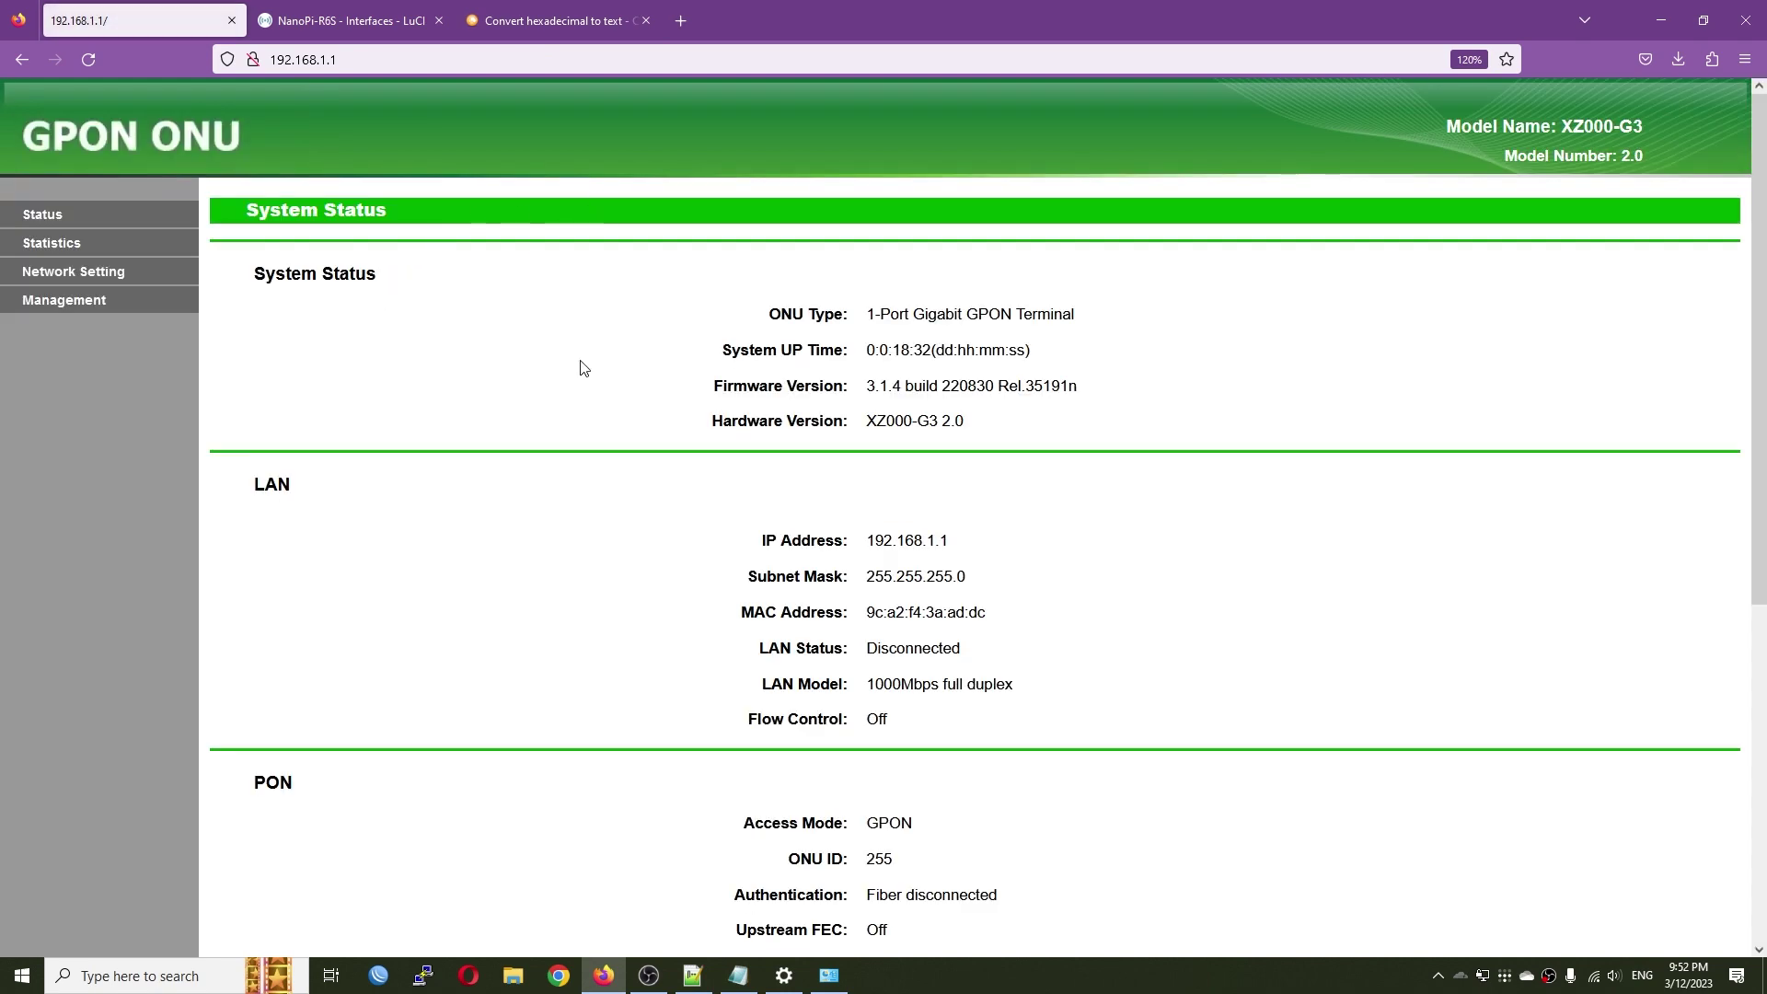
pyautogui.click(60, 279)
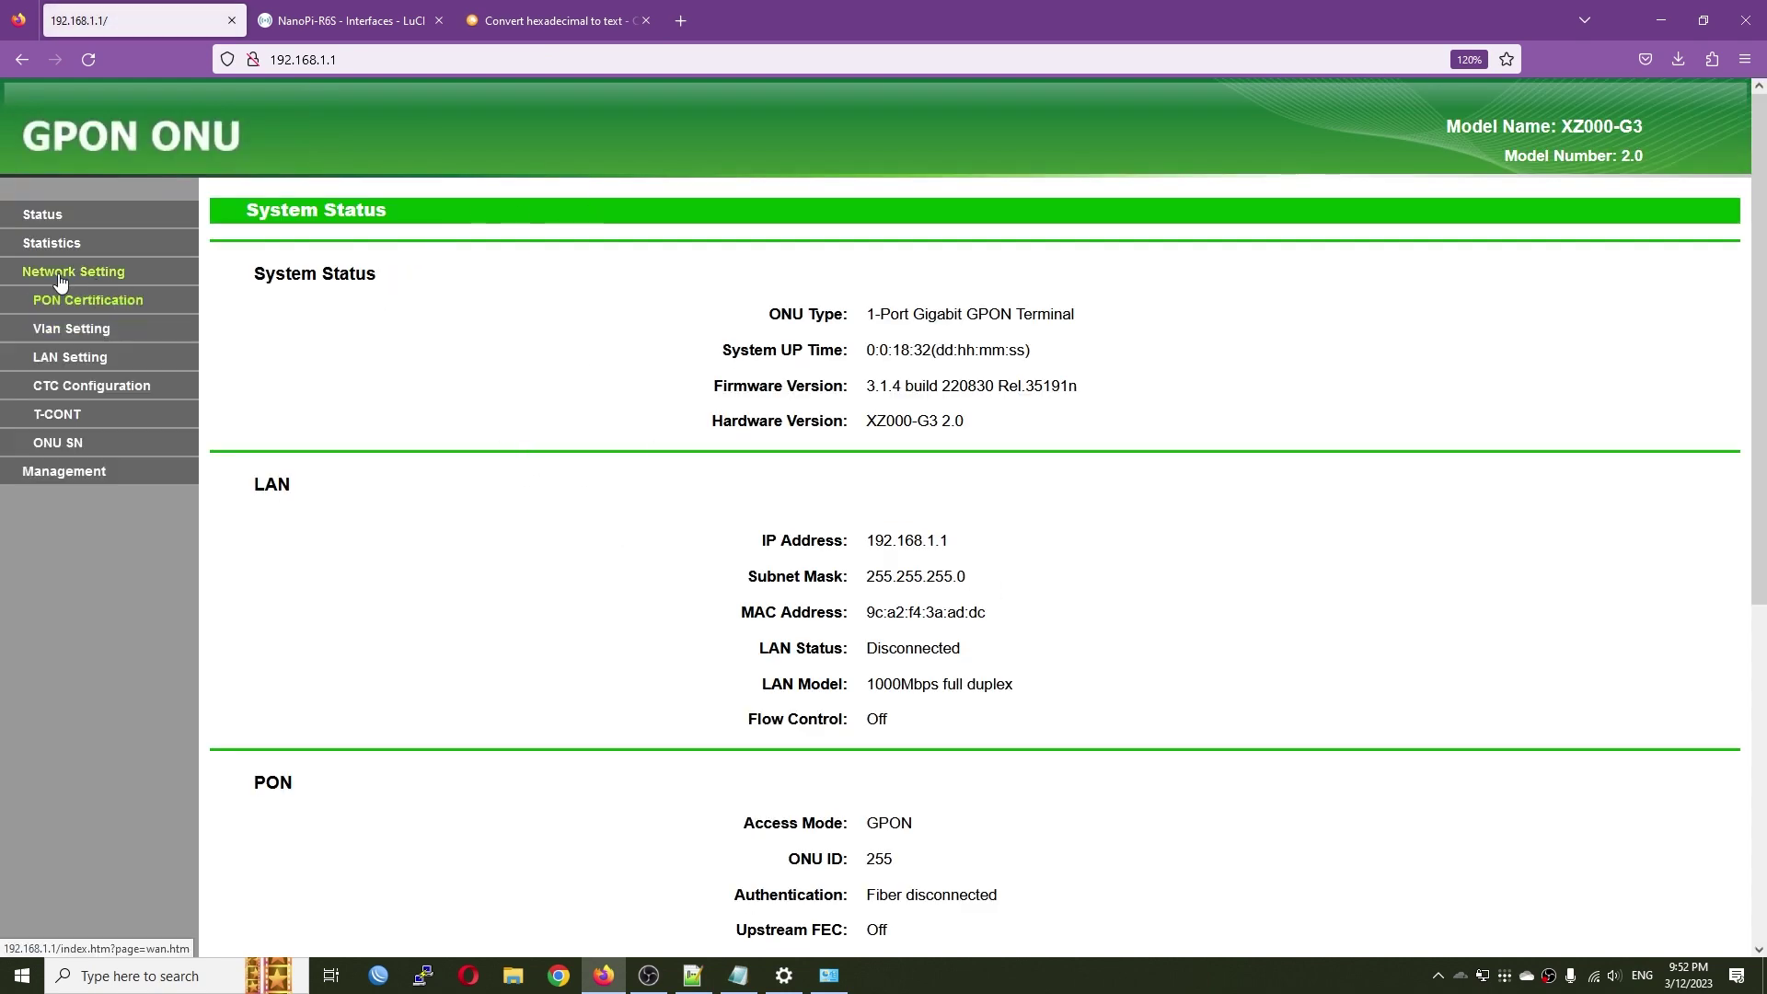
pyautogui.click(78, 450)
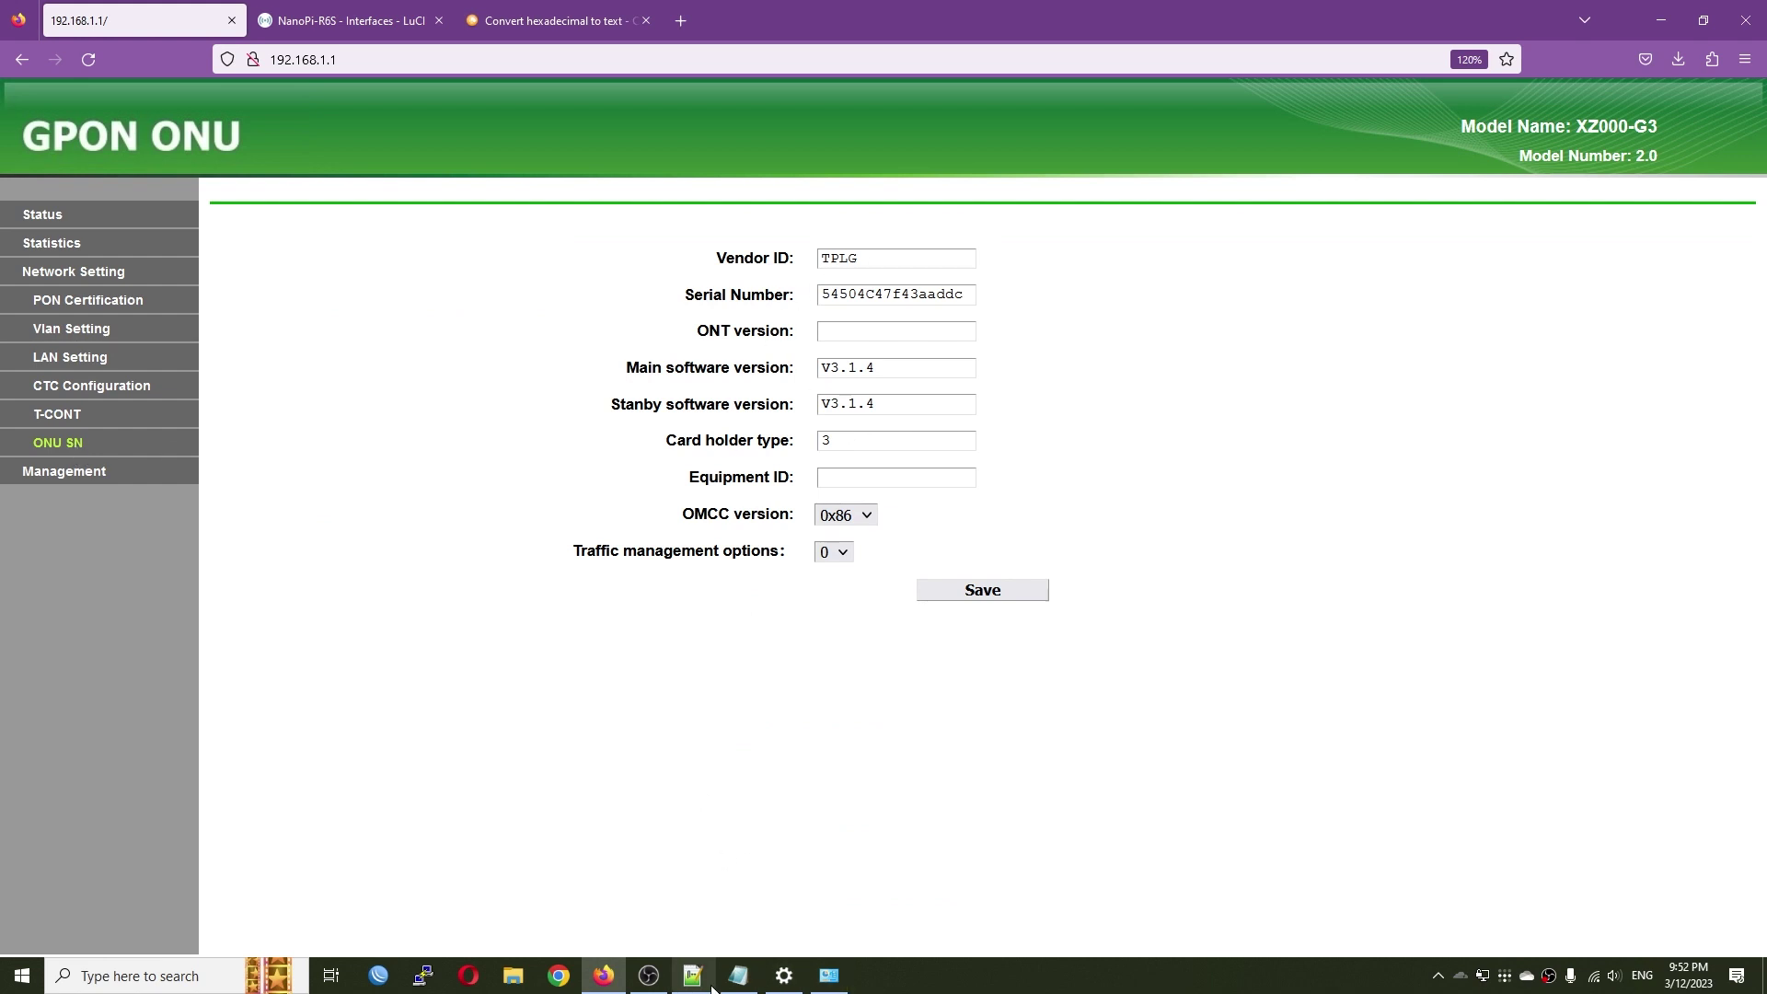
# Step: Replace the Vendor ID with VNPT copied from the notes
pyautogui.click(738, 974)
pyautogui.moveTo(279, 797); pyautogui.dragTo(170, 798)
pyautogui.hotkey('ctrl', 'c')
pyautogui.hotkey('alt', 'Tab')
pyautogui.moveTo(828, 258); pyautogui.dragTo(611, 264)
pyautogui.hotkey('ctrl', 'v')
pyautogui.hotkey('alt', 'Tab')
pyautogui.moveTo(485, 844); pyautogui.dragTo(228, 837)
pyautogui.hotkey('ctrl', 'c')
pyautogui.hotkey('alt', 'Tab')
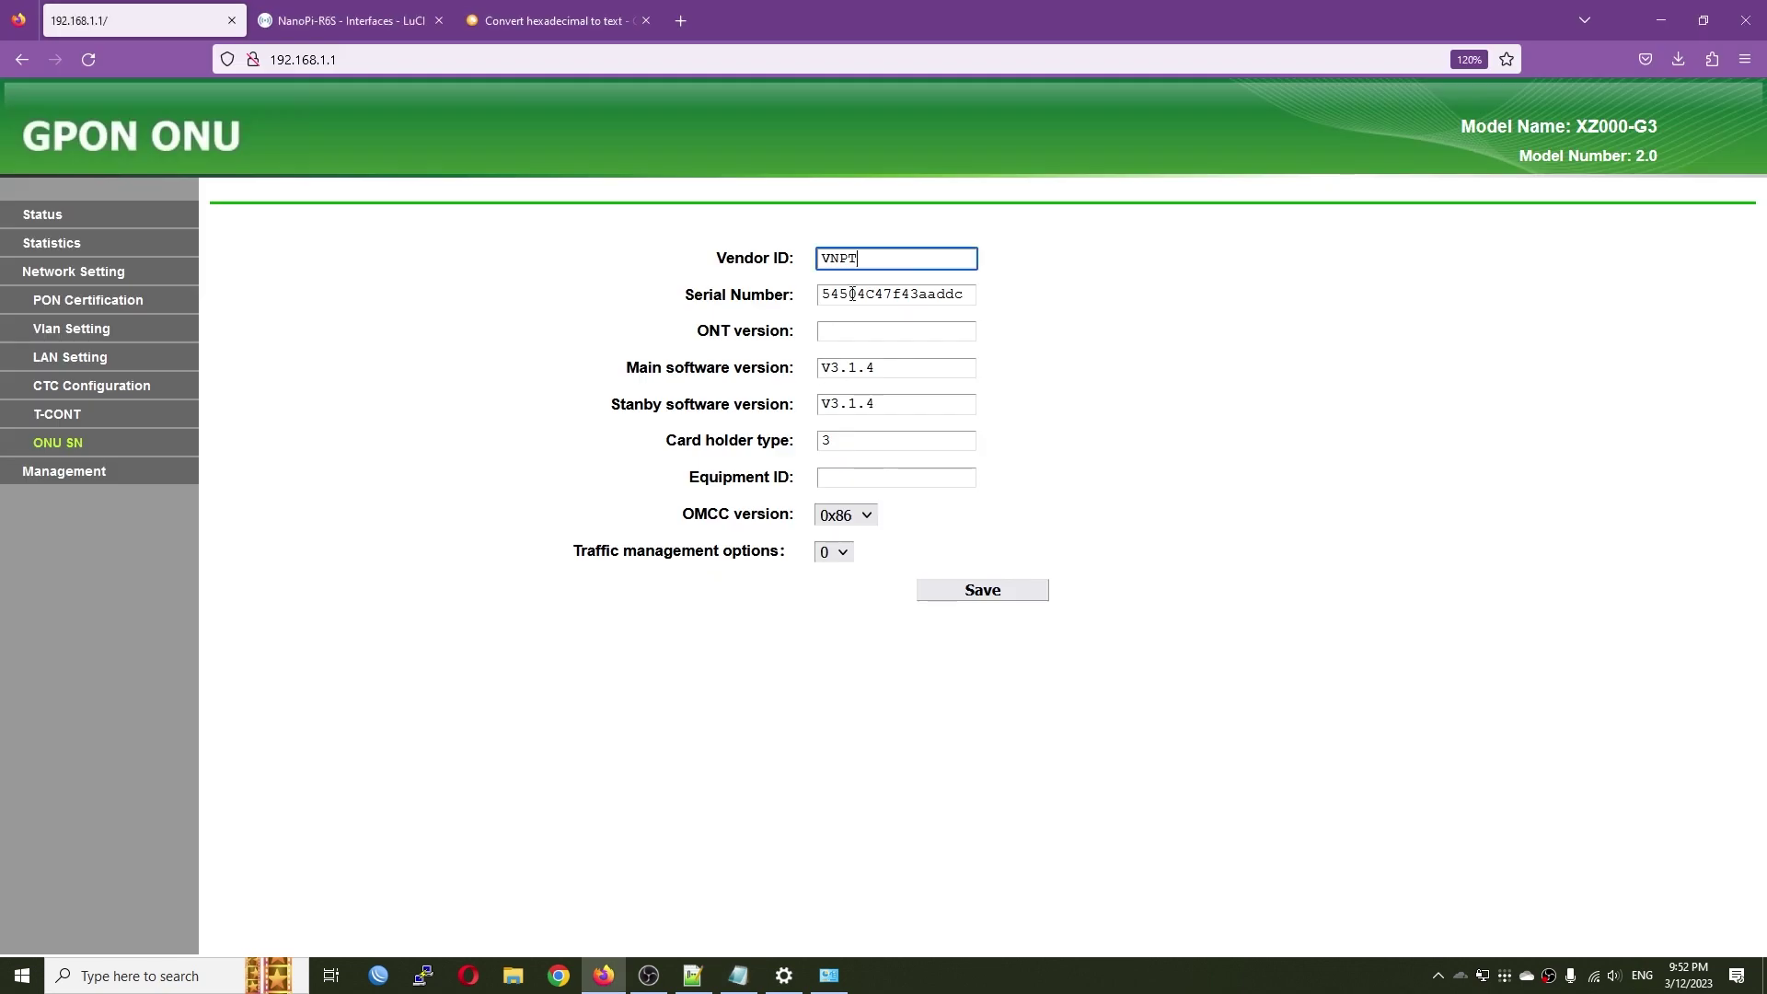
pyautogui.doubleClick(870, 291)
pyautogui.hotkey('ctrl', 'v')
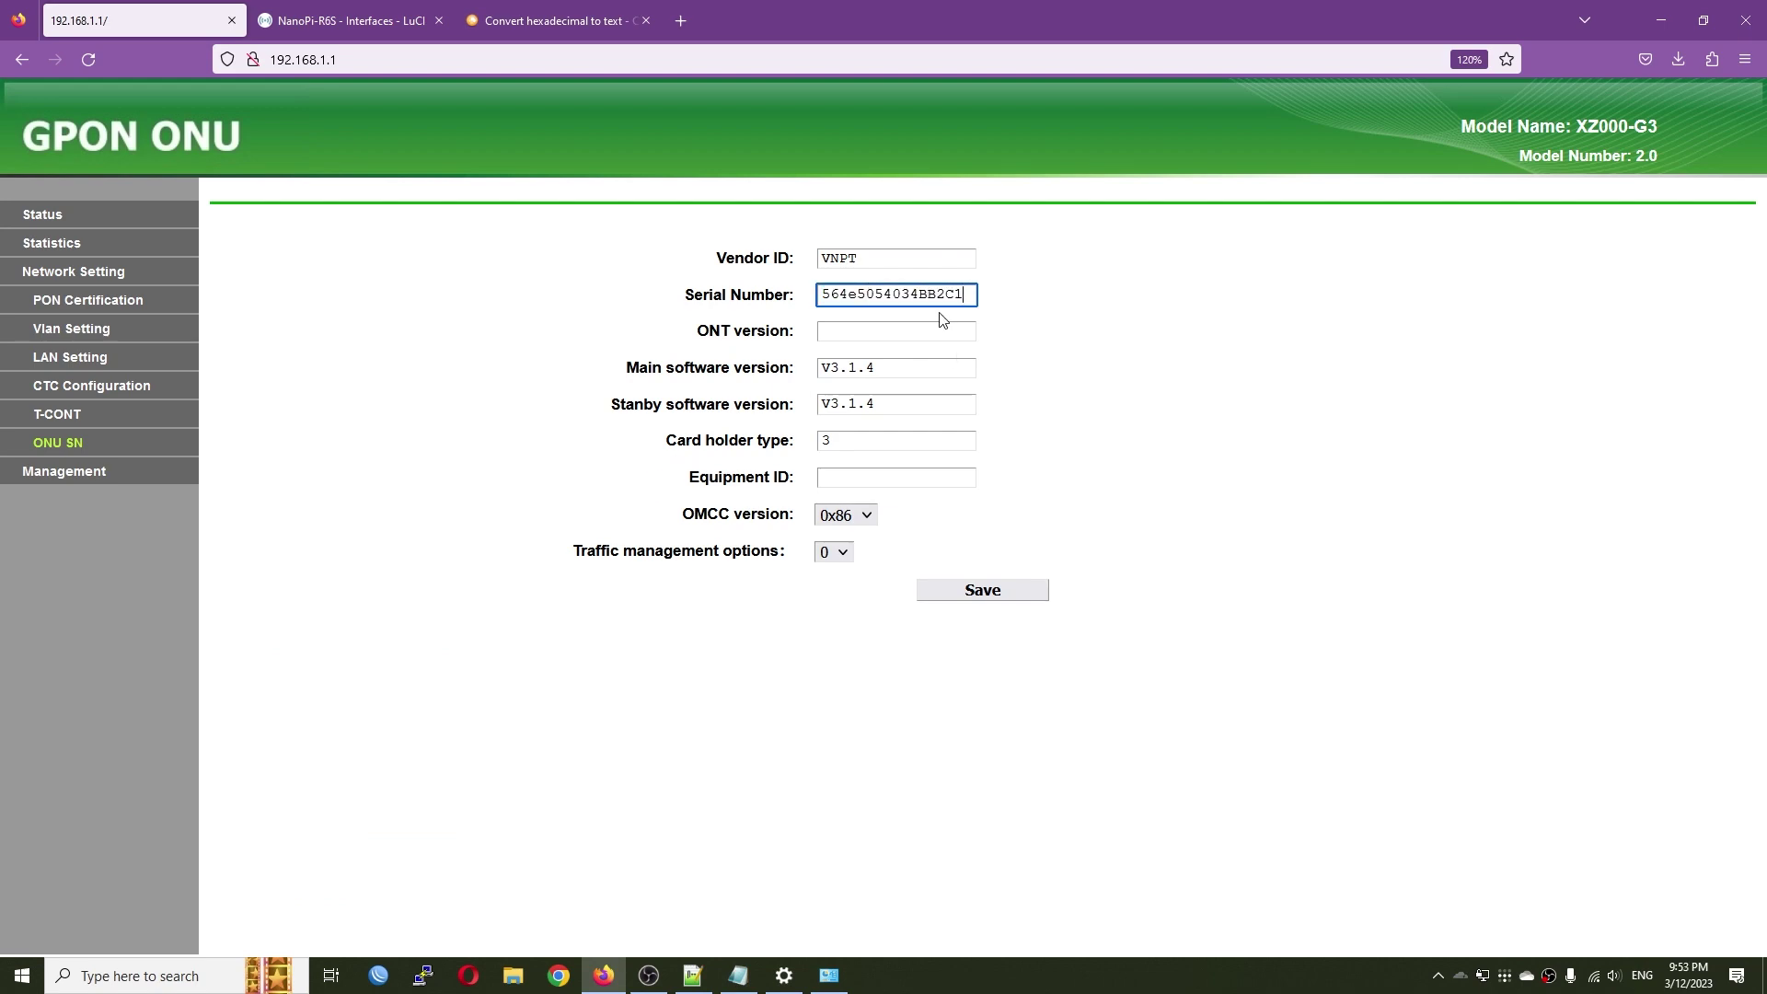
pyautogui.hotkey('alt', 'Tab')
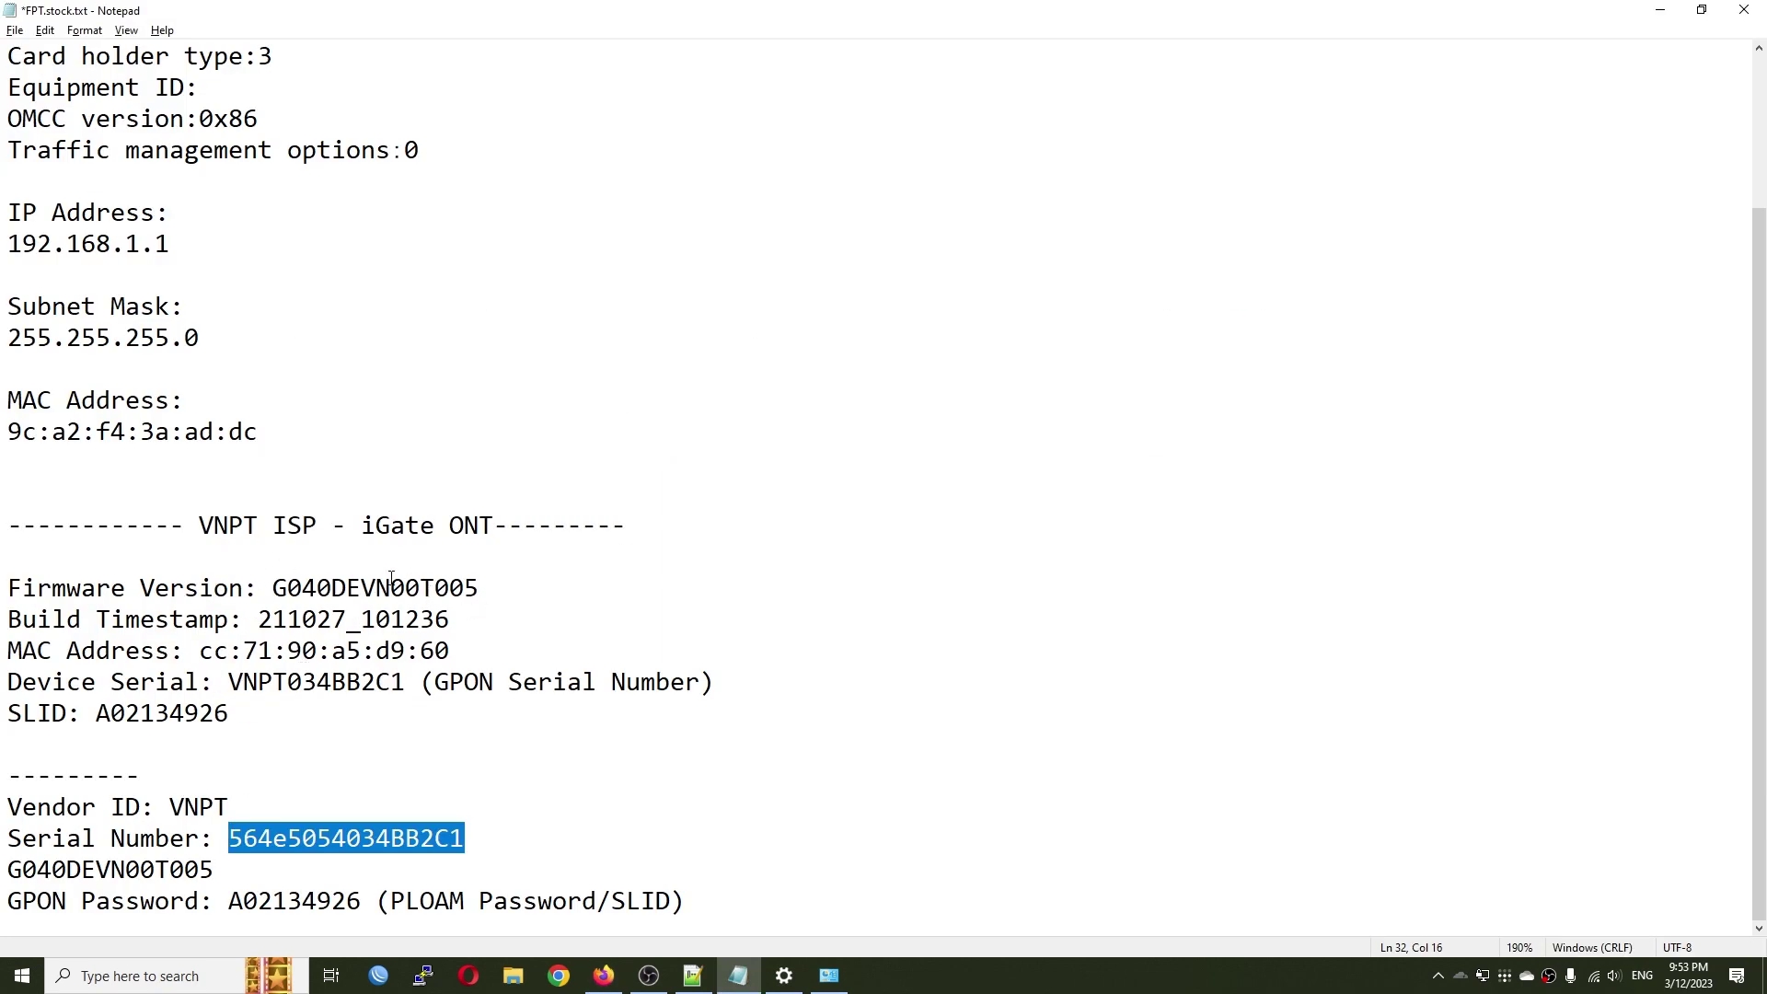
# Step: Copy the firmware version G040DEVN00T005 from the Notepad notes
pyautogui.doubleClick(391, 579)
pyautogui.click(503, 591)
pyautogui.moveTo(503, 591); pyautogui.dragTo(272, 593)
pyautogui.hotkey('ctrl', 'c')
# Step: Paste G040DEVN00T005 as main and standby software version, then save and confirm re-registration
pyautogui.hotkey('alt', 'Tab')
pyautogui.tripleClick(882, 369)
pyautogui.hotkey('ctrl', 'v')
pyautogui.click(897, 407)
pyautogui.tripleClick(897, 407)
pyautogui.hotkey('ctrl', 'v')
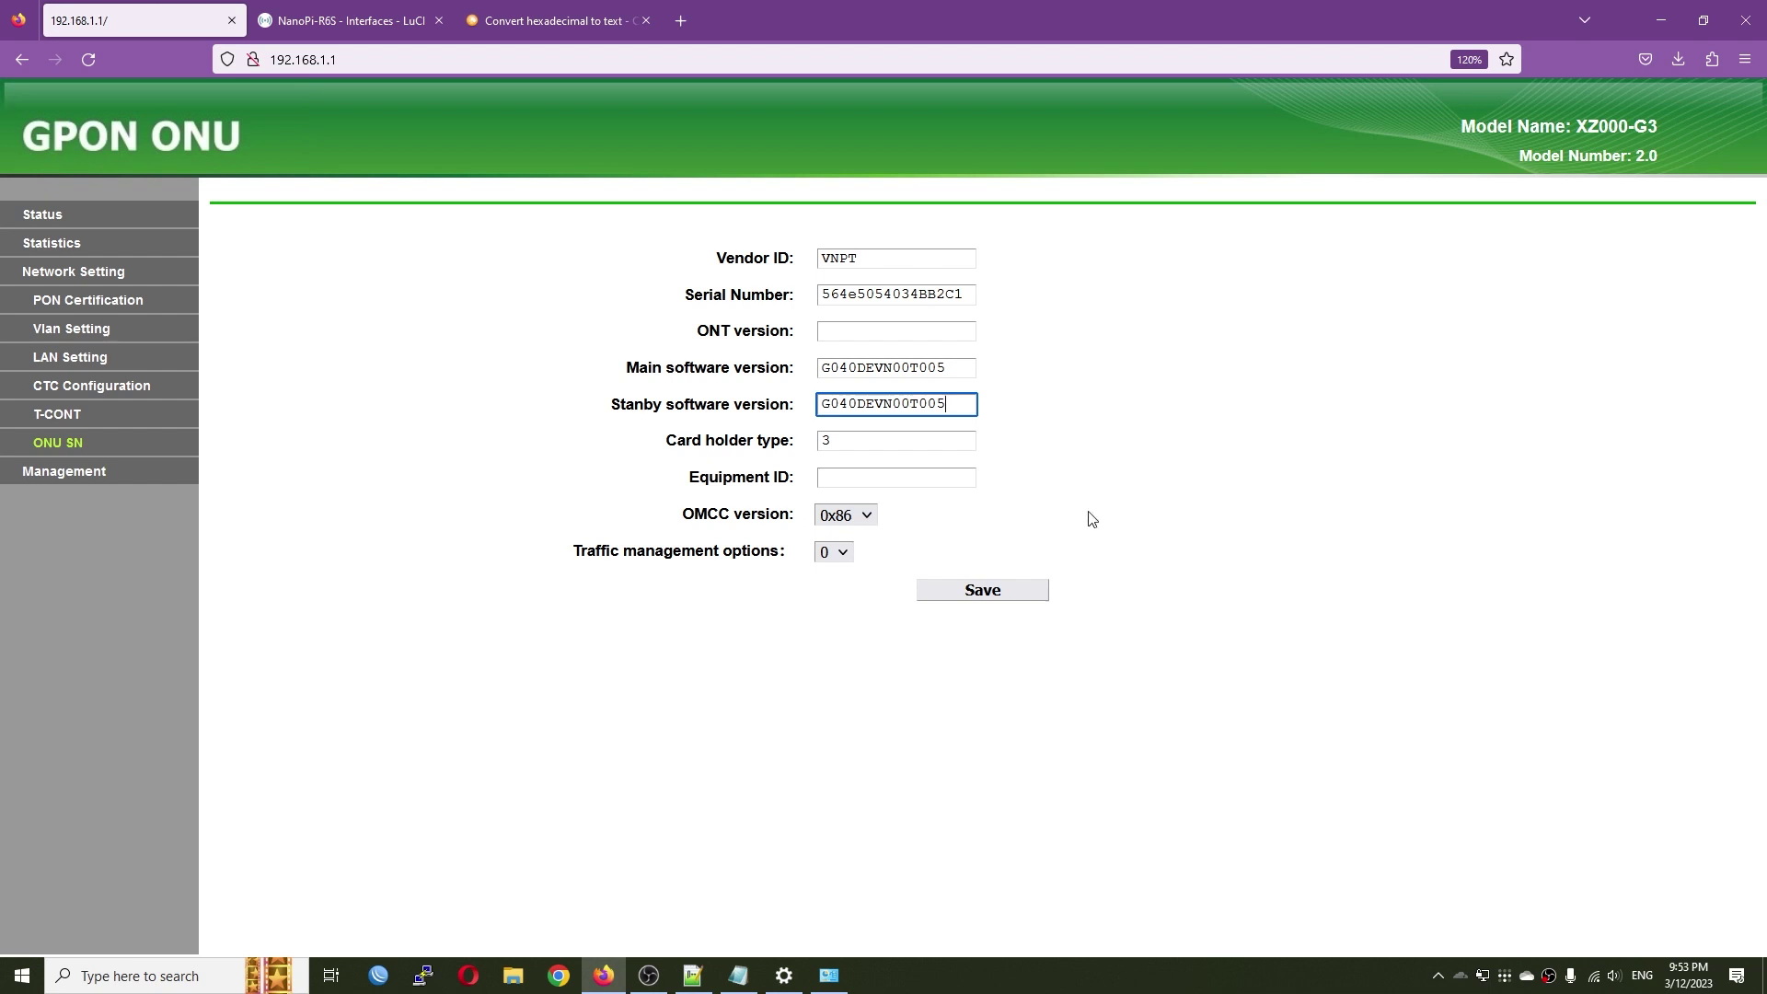
pyautogui.click(1002, 605)
pyautogui.click(951, 555)
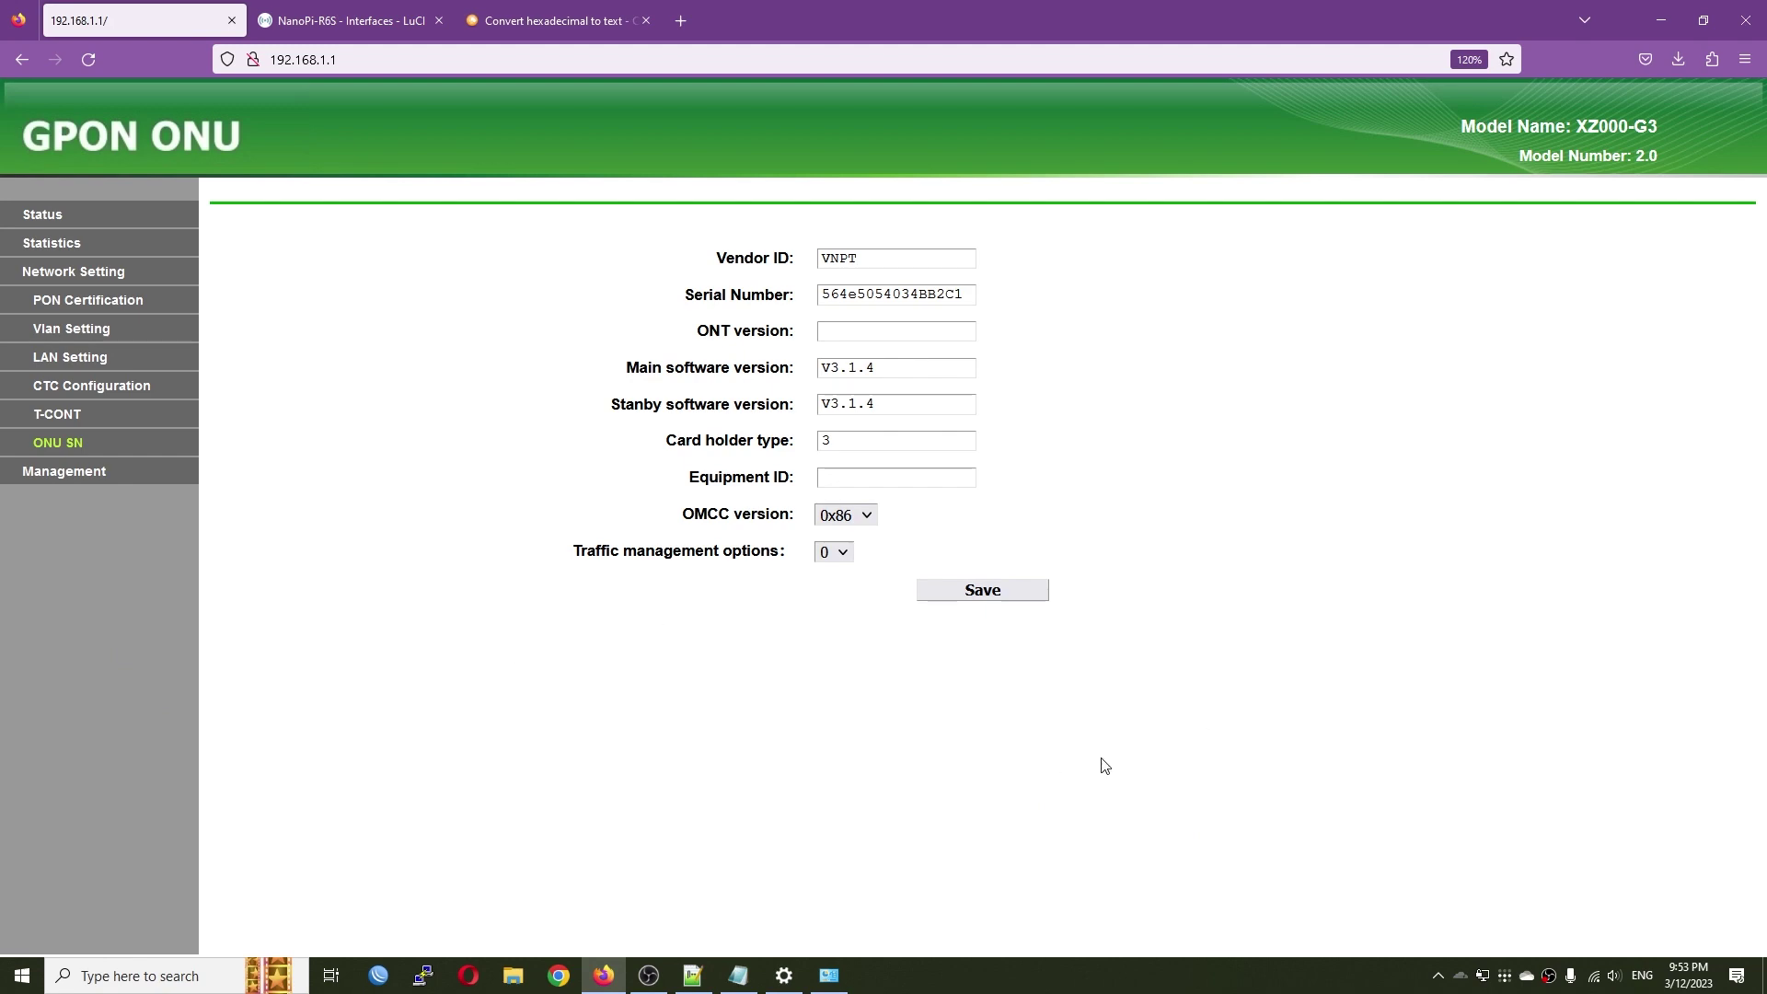
pyautogui.hotkey('alt', 'Tab')
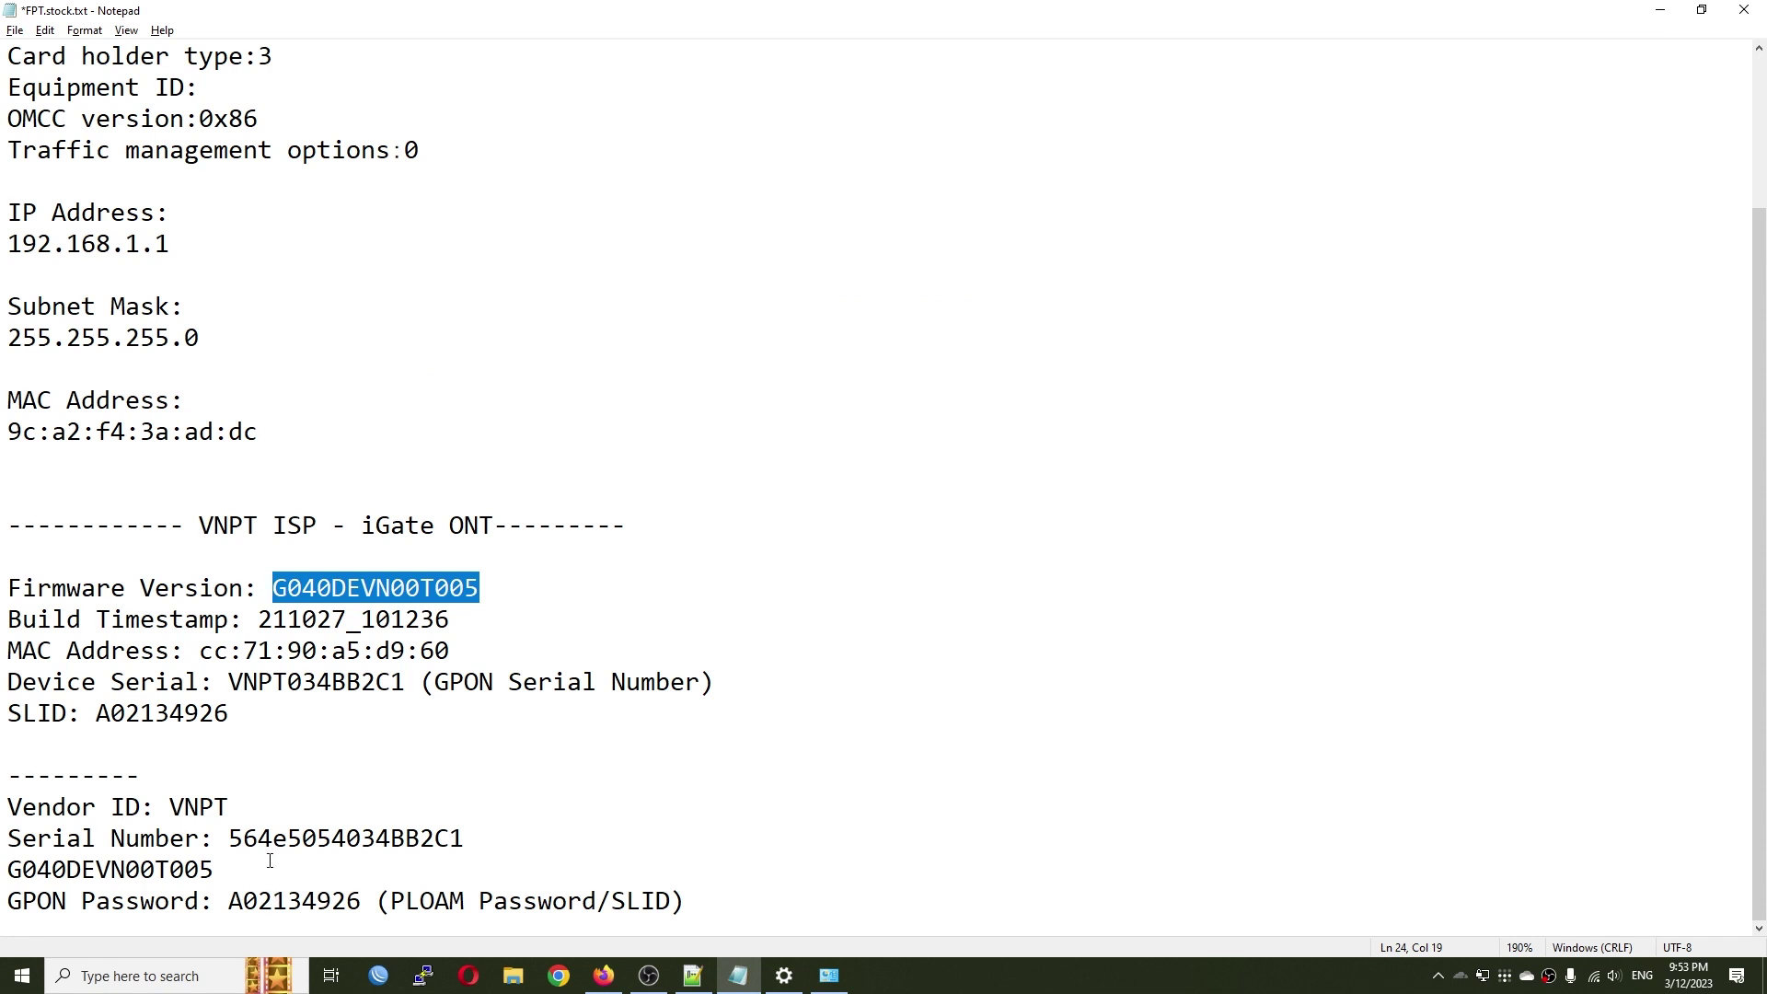
# Step: Copy the SLID from the notes into PON Certification's New Password field and save
pyautogui.doubleClick(304, 901)
pyautogui.hotkey('alt', 'Tab')
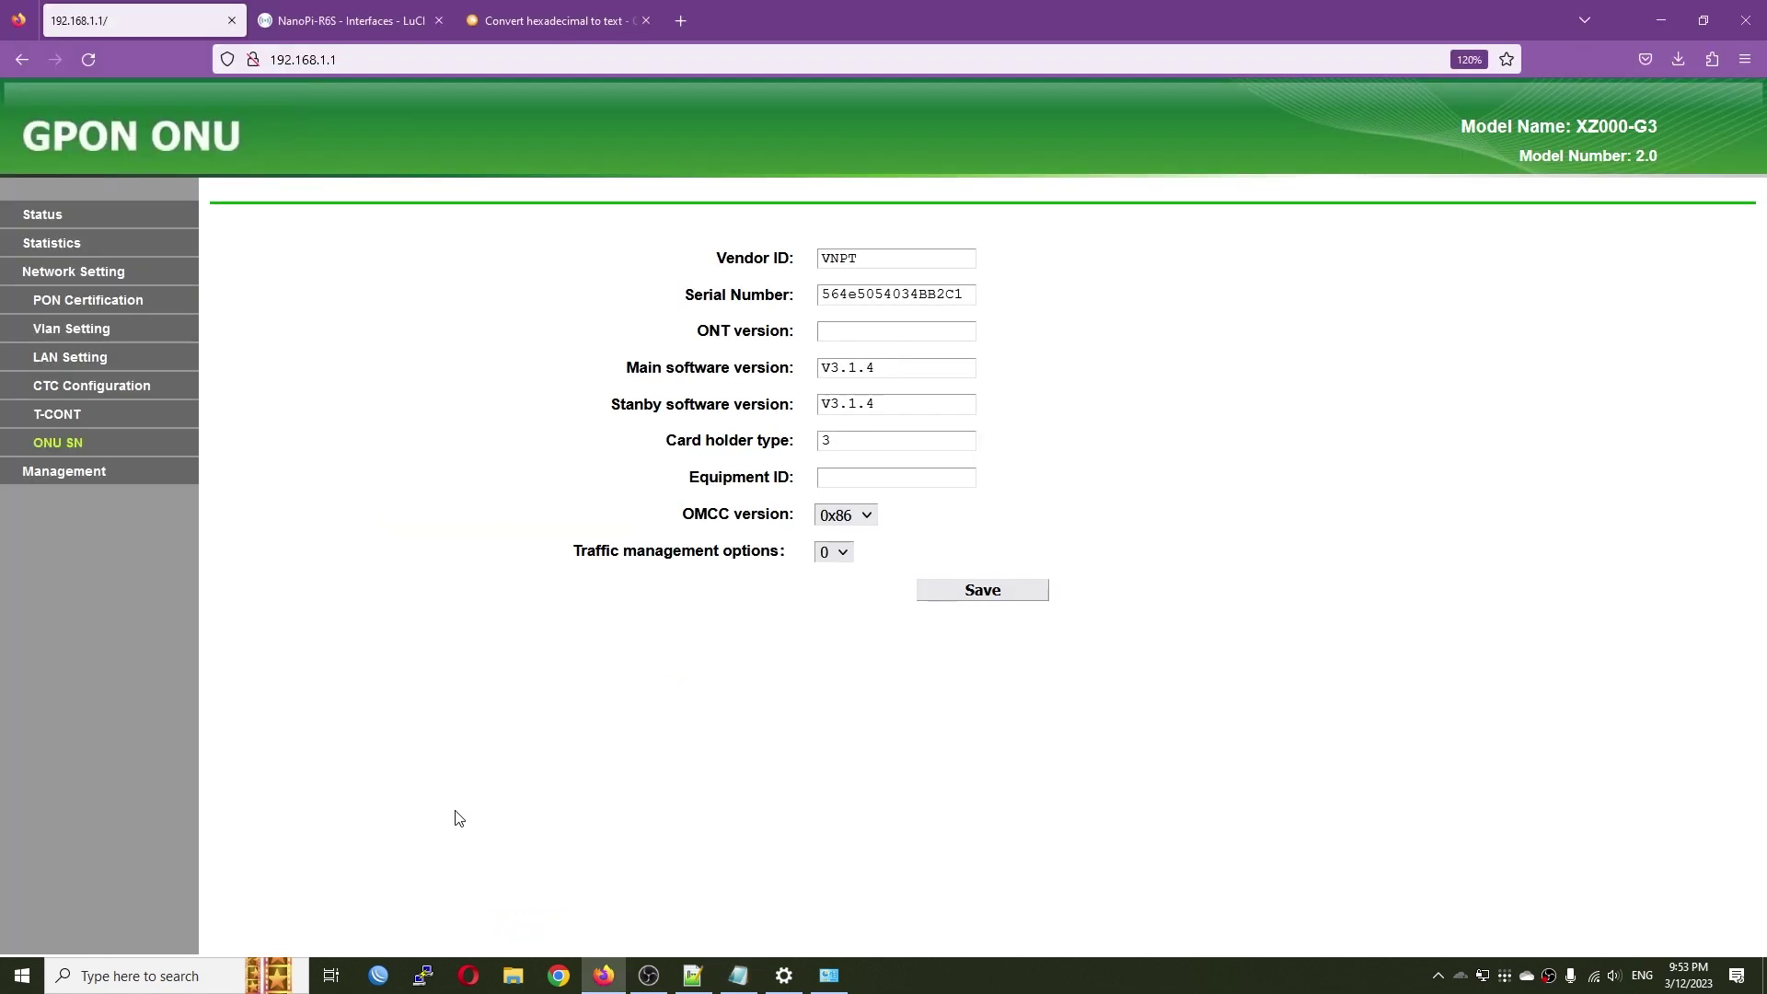
pyautogui.click(74, 300)
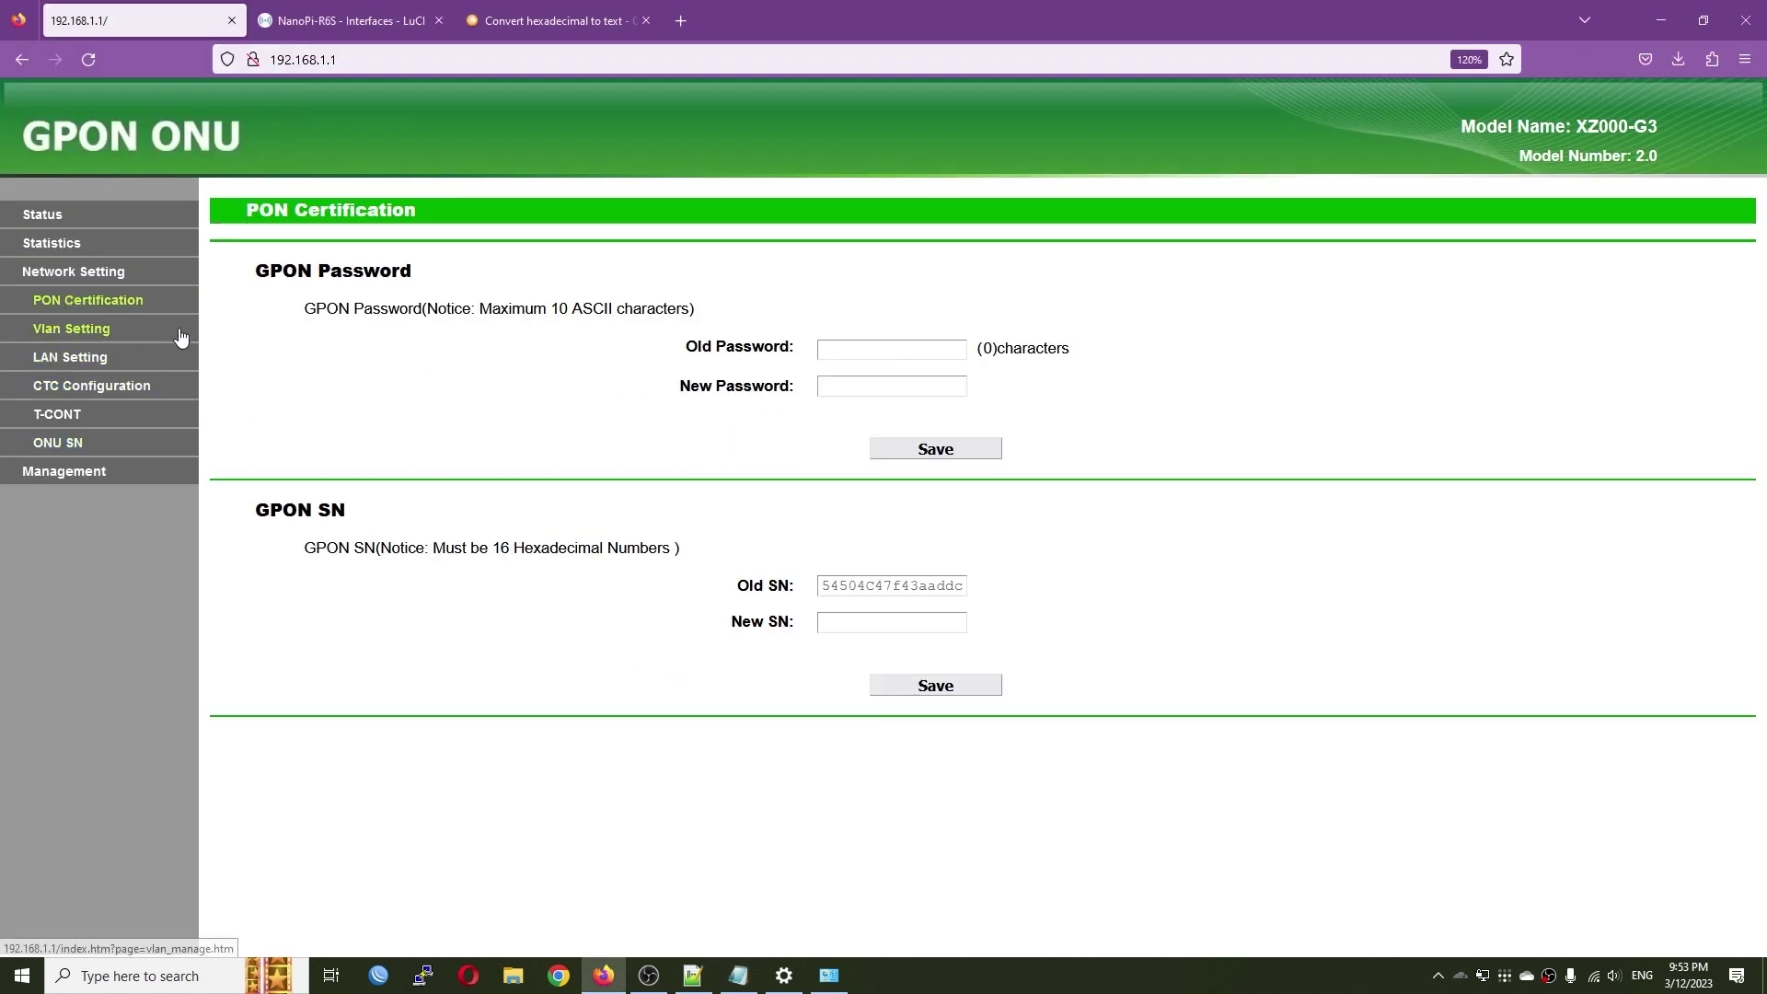
pyautogui.click(894, 381)
pyautogui.hotkey('ctrl', 'v')
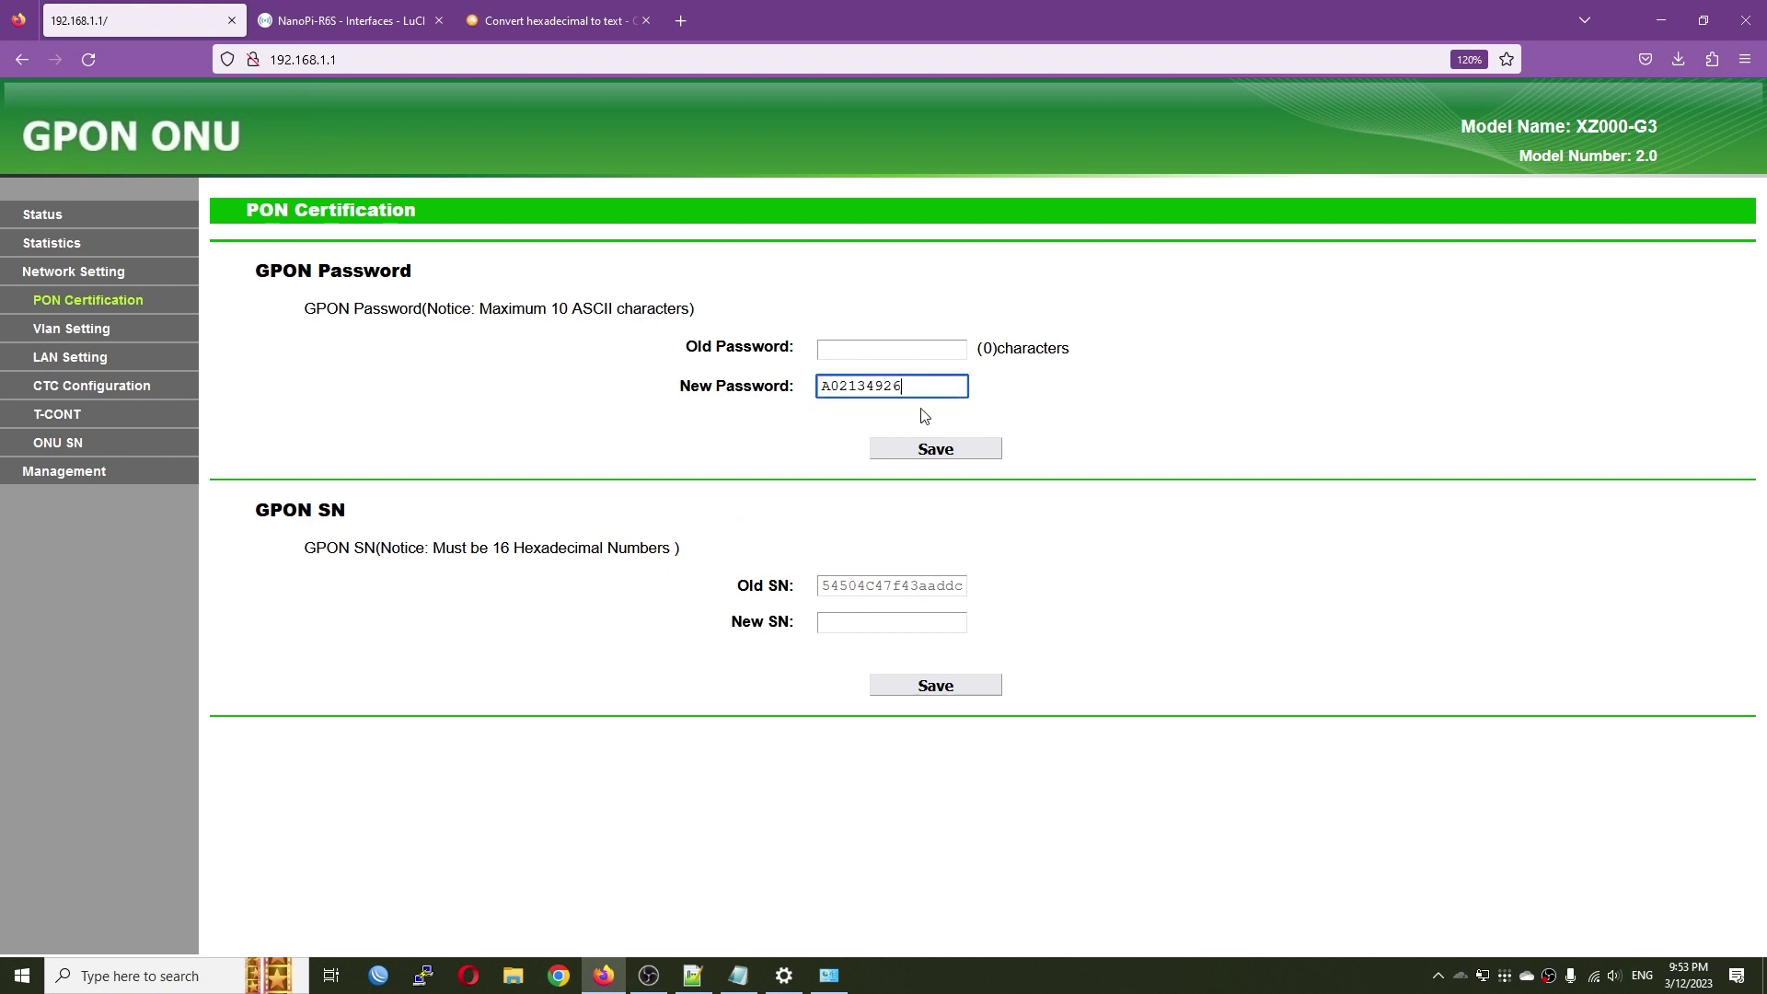
pyautogui.click(928, 453)
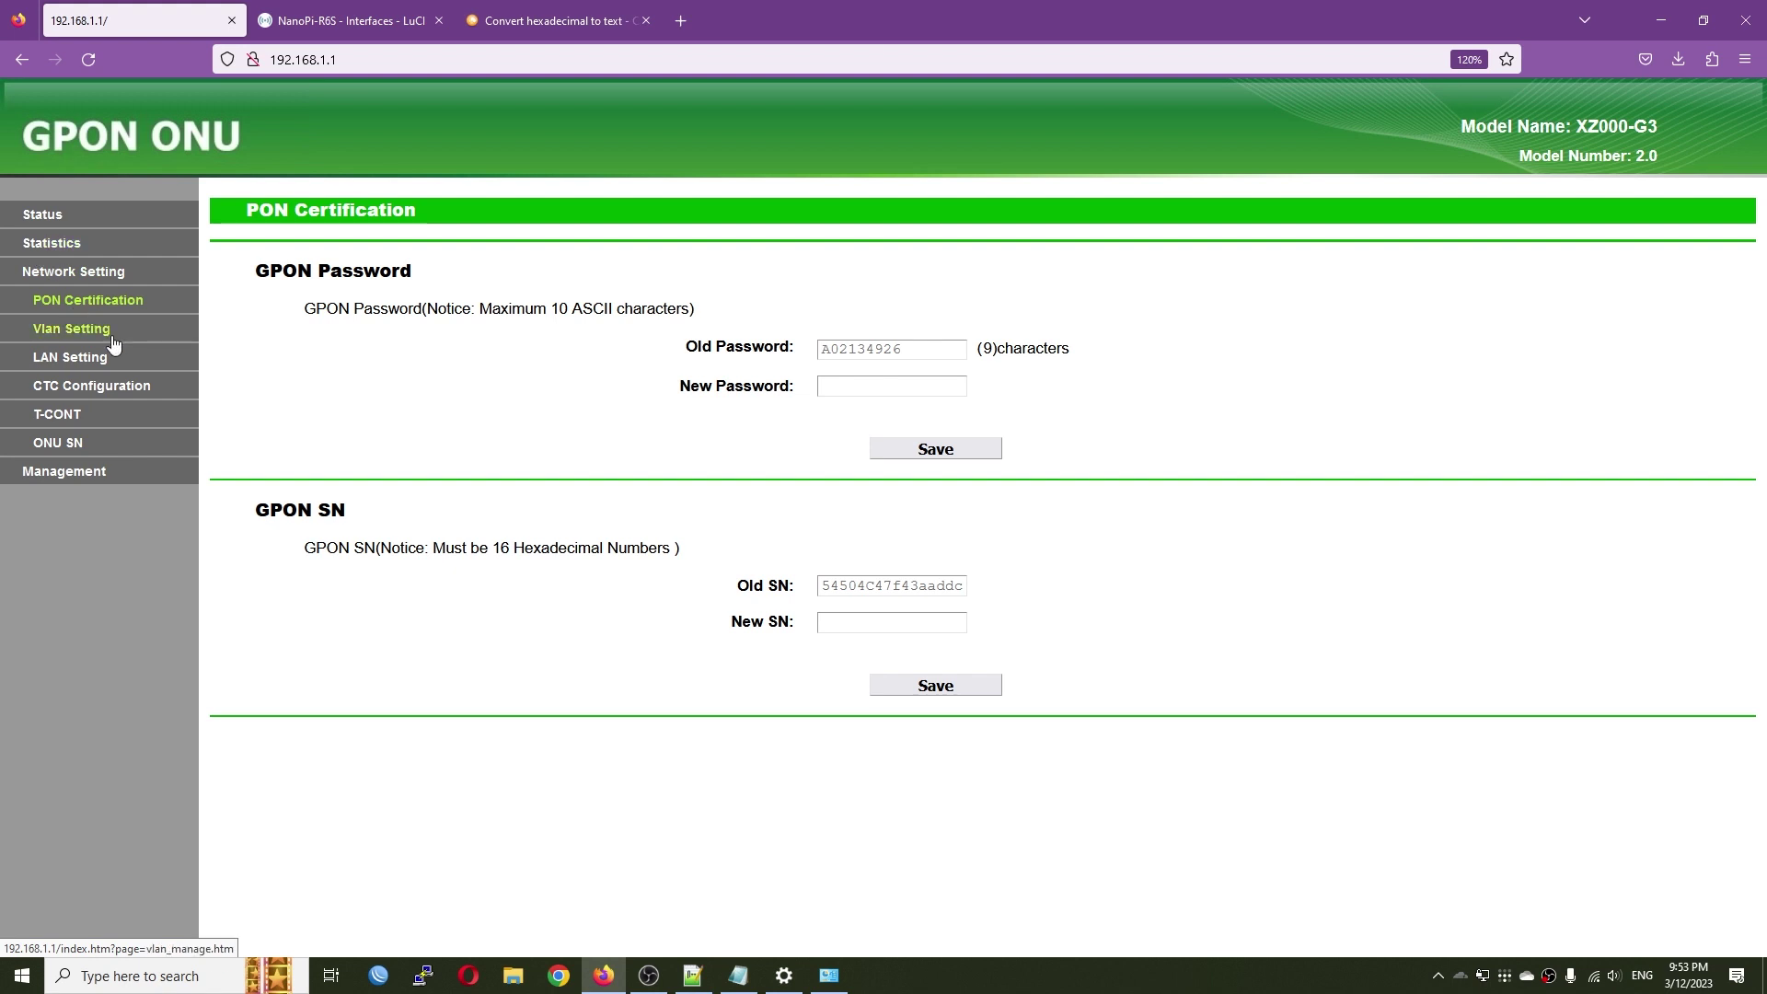
# Step: Check the Vlan Setting page, then view the System Status page's PON section
pyautogui.click(91, 340)
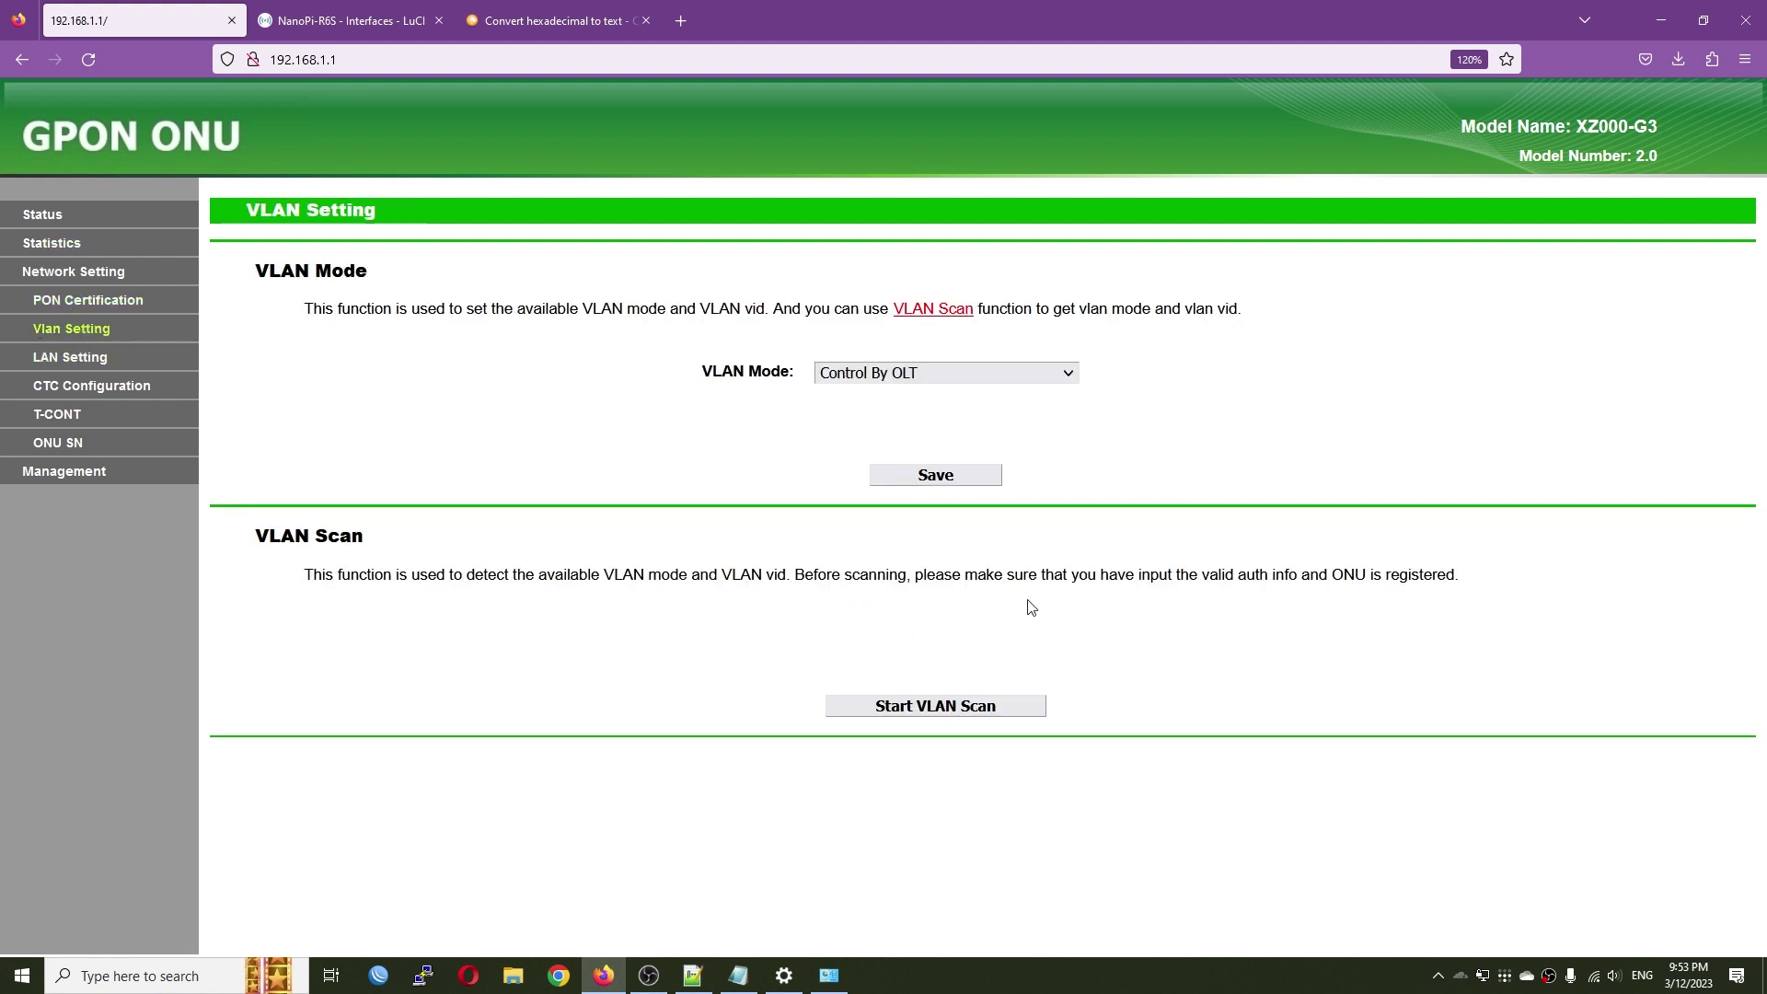
pyautogui.click(39, 219)
pyautogui.scroll(-1, 1104, 557)
pyautogui.scroll(-4, 1115, 565)
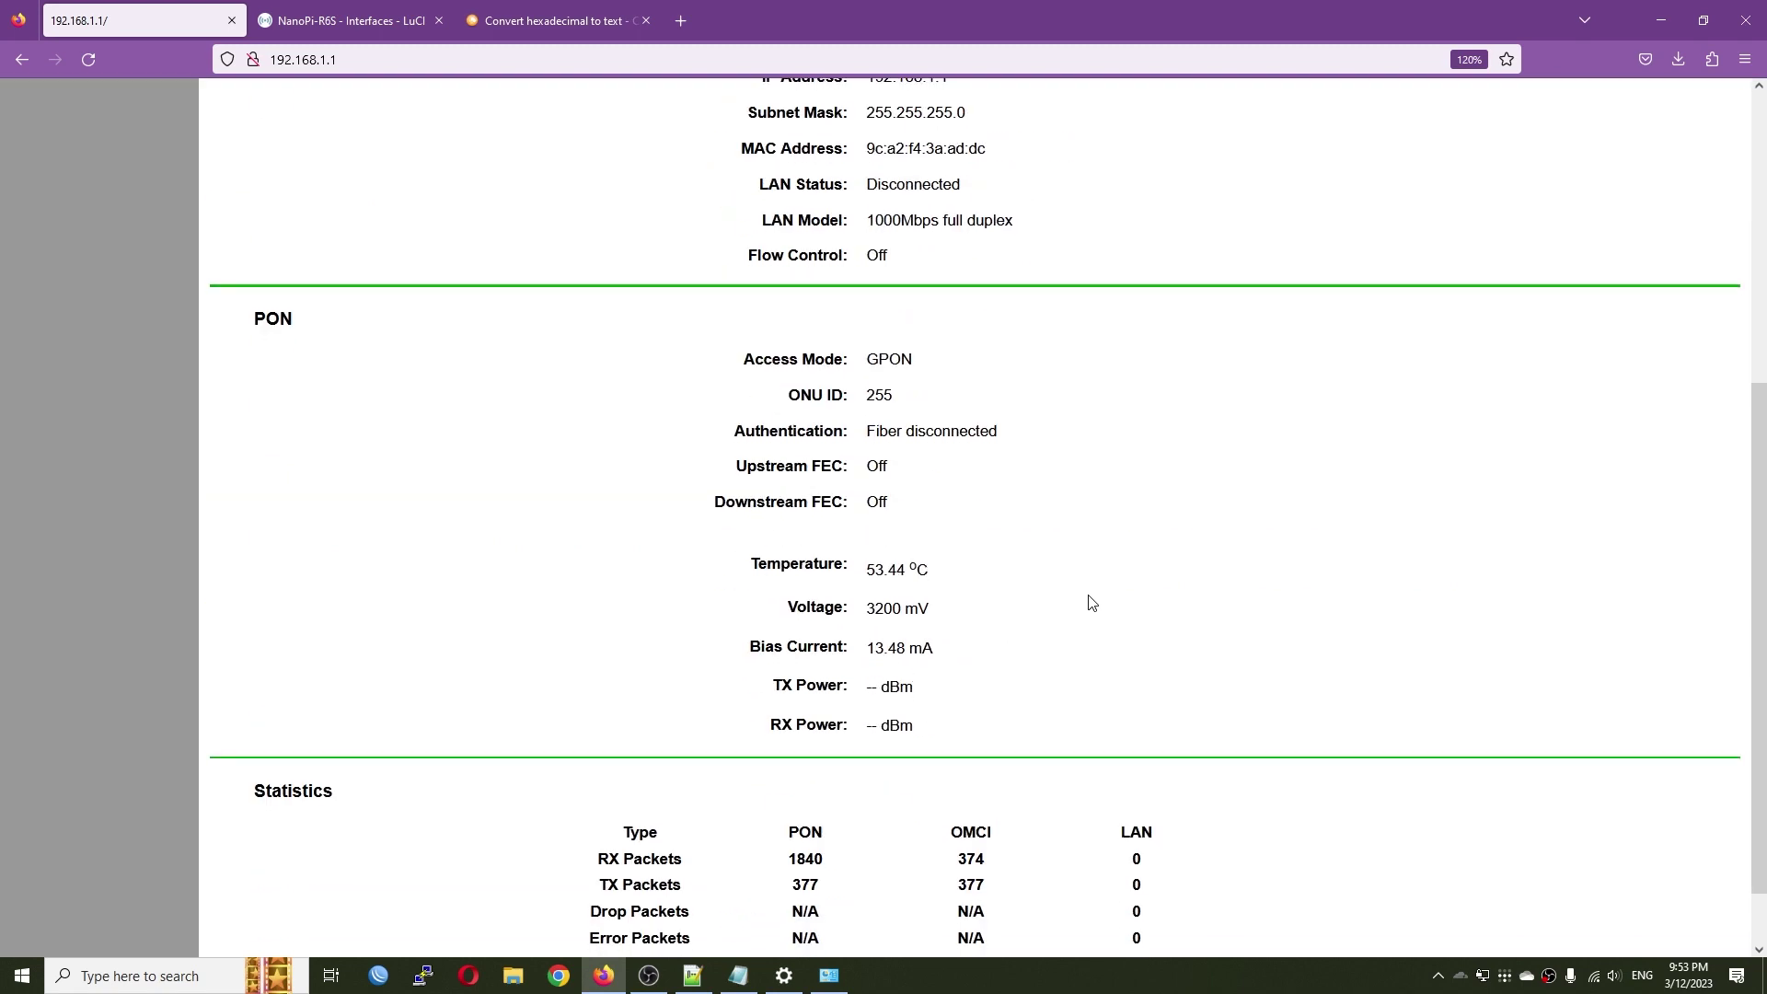
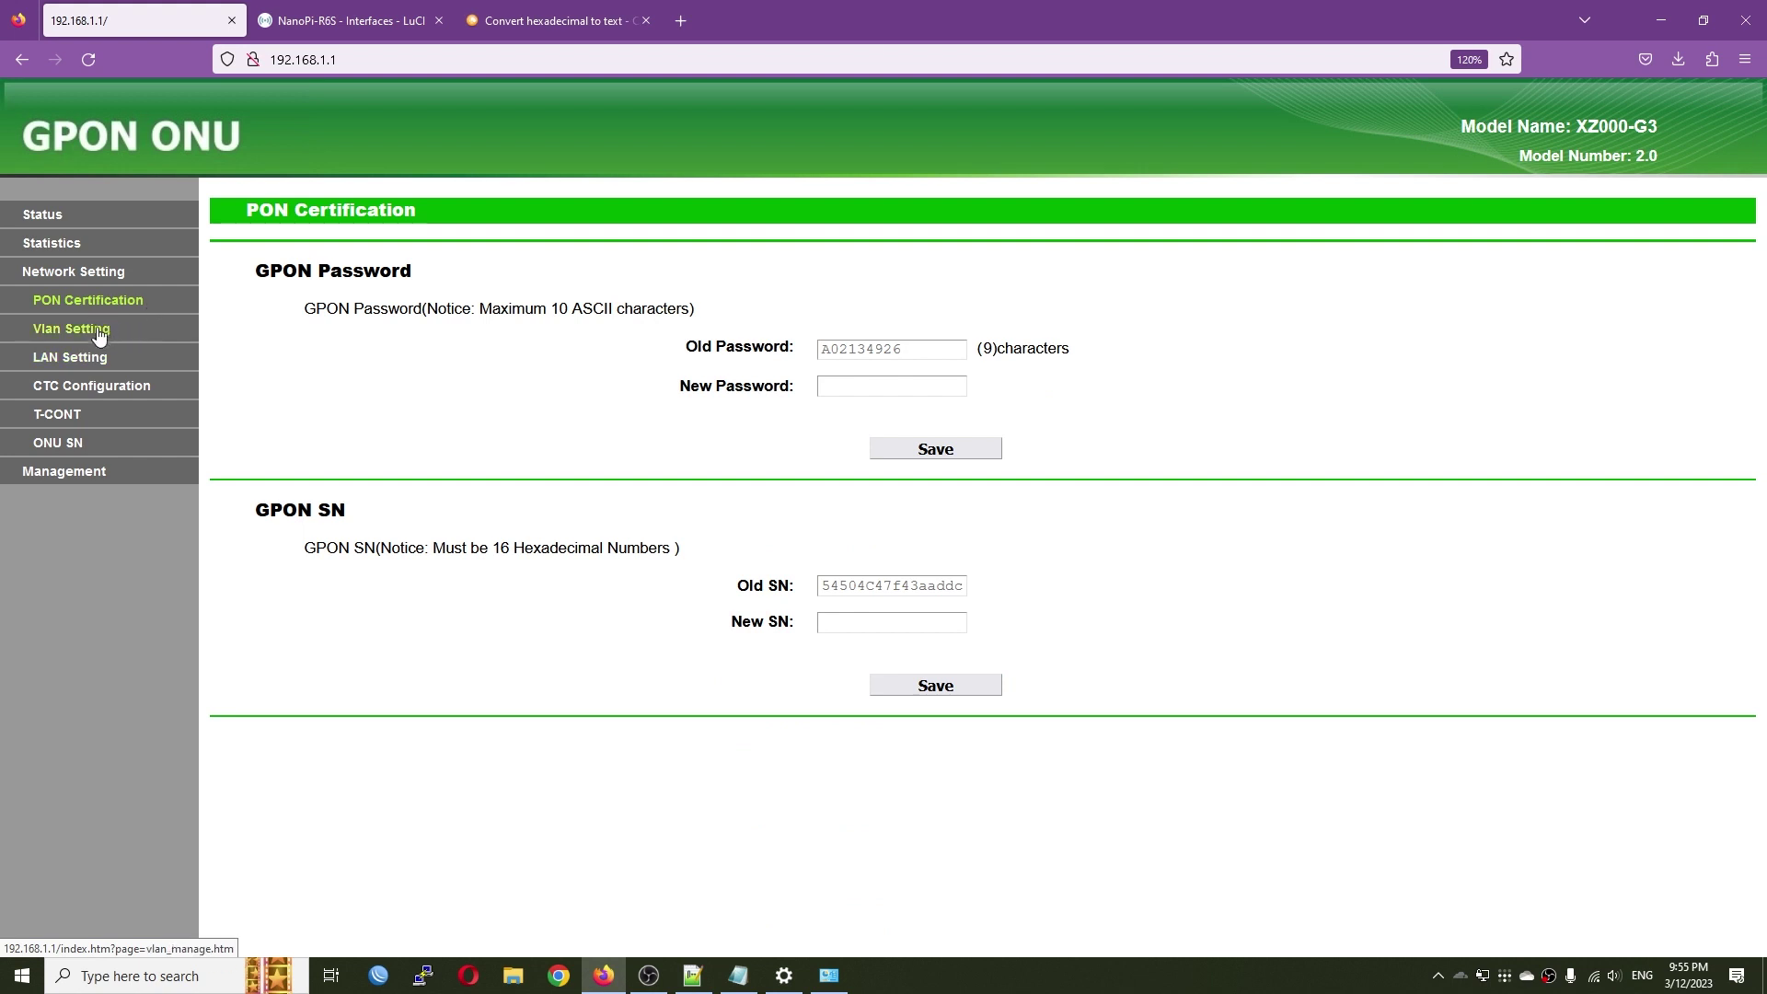
# Step: Open the ONU's Vlan Setting page and check the scan: PPPoE on VLAN 413, DHCP on 4001
pyautogui.click(73, 329)
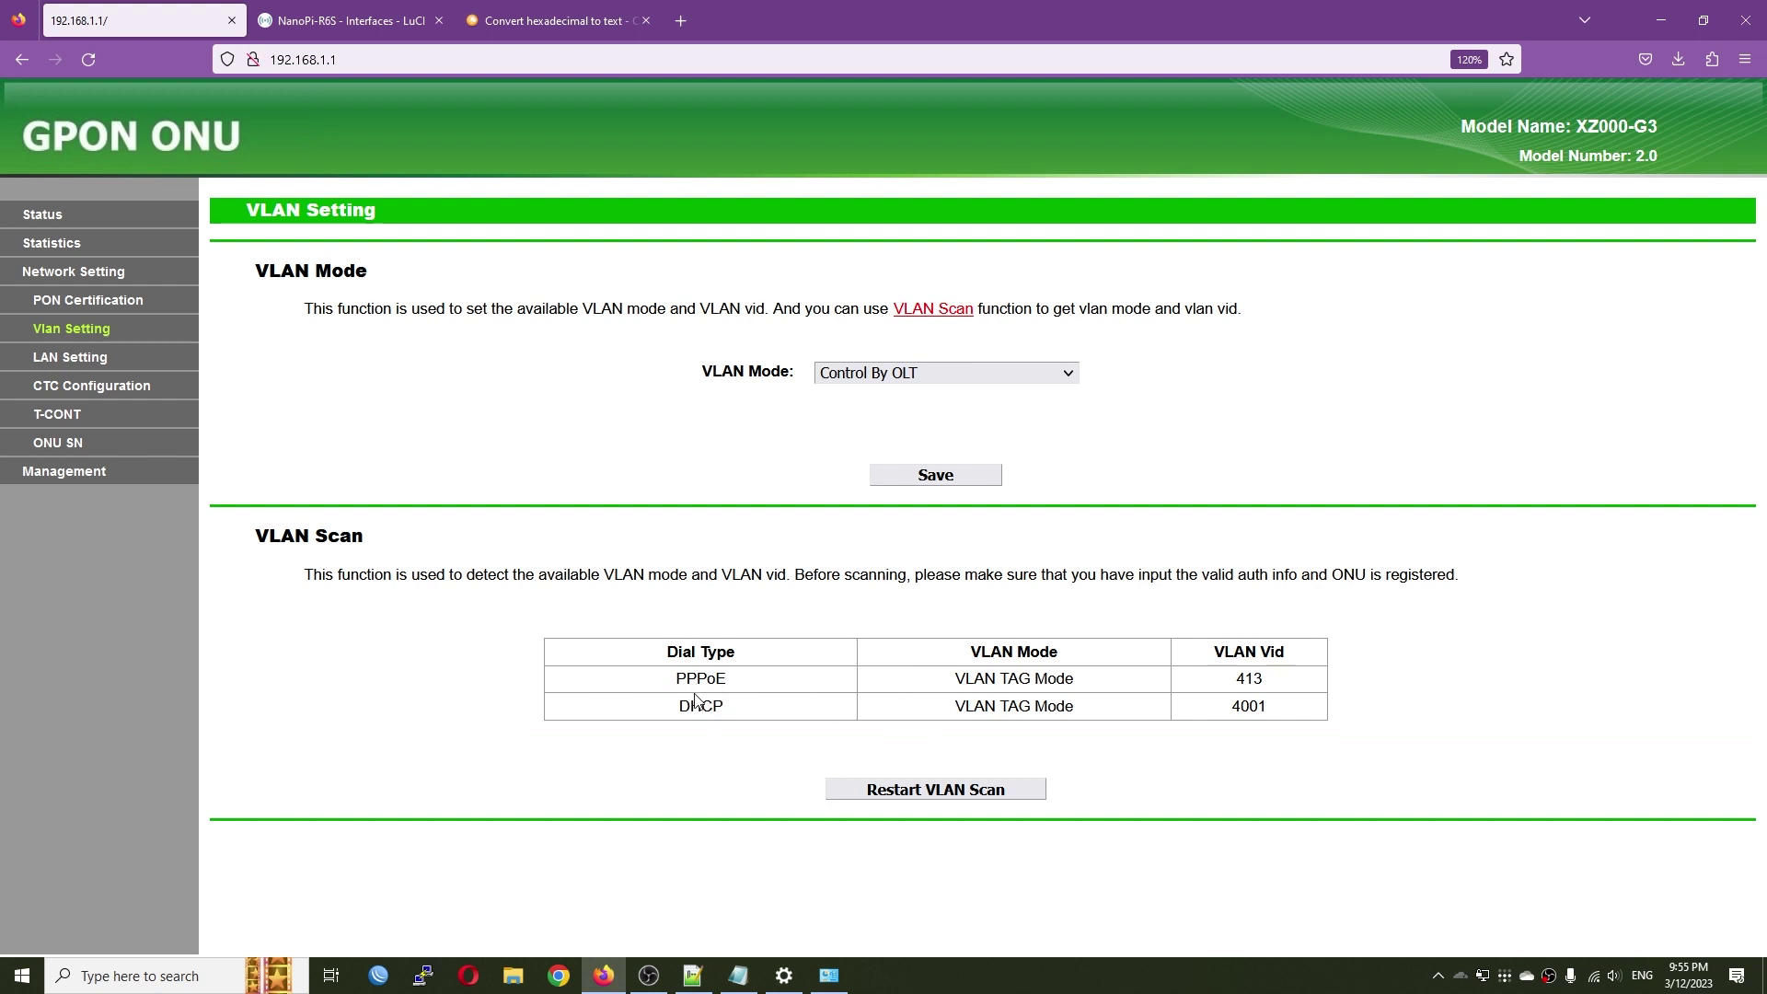
pyautogui.moveTo(1275, 685); pyautogui.dragTo(1235, 688)
pyautogui.moveTo(746, 686); pyautogui.dragTo(667, 686)
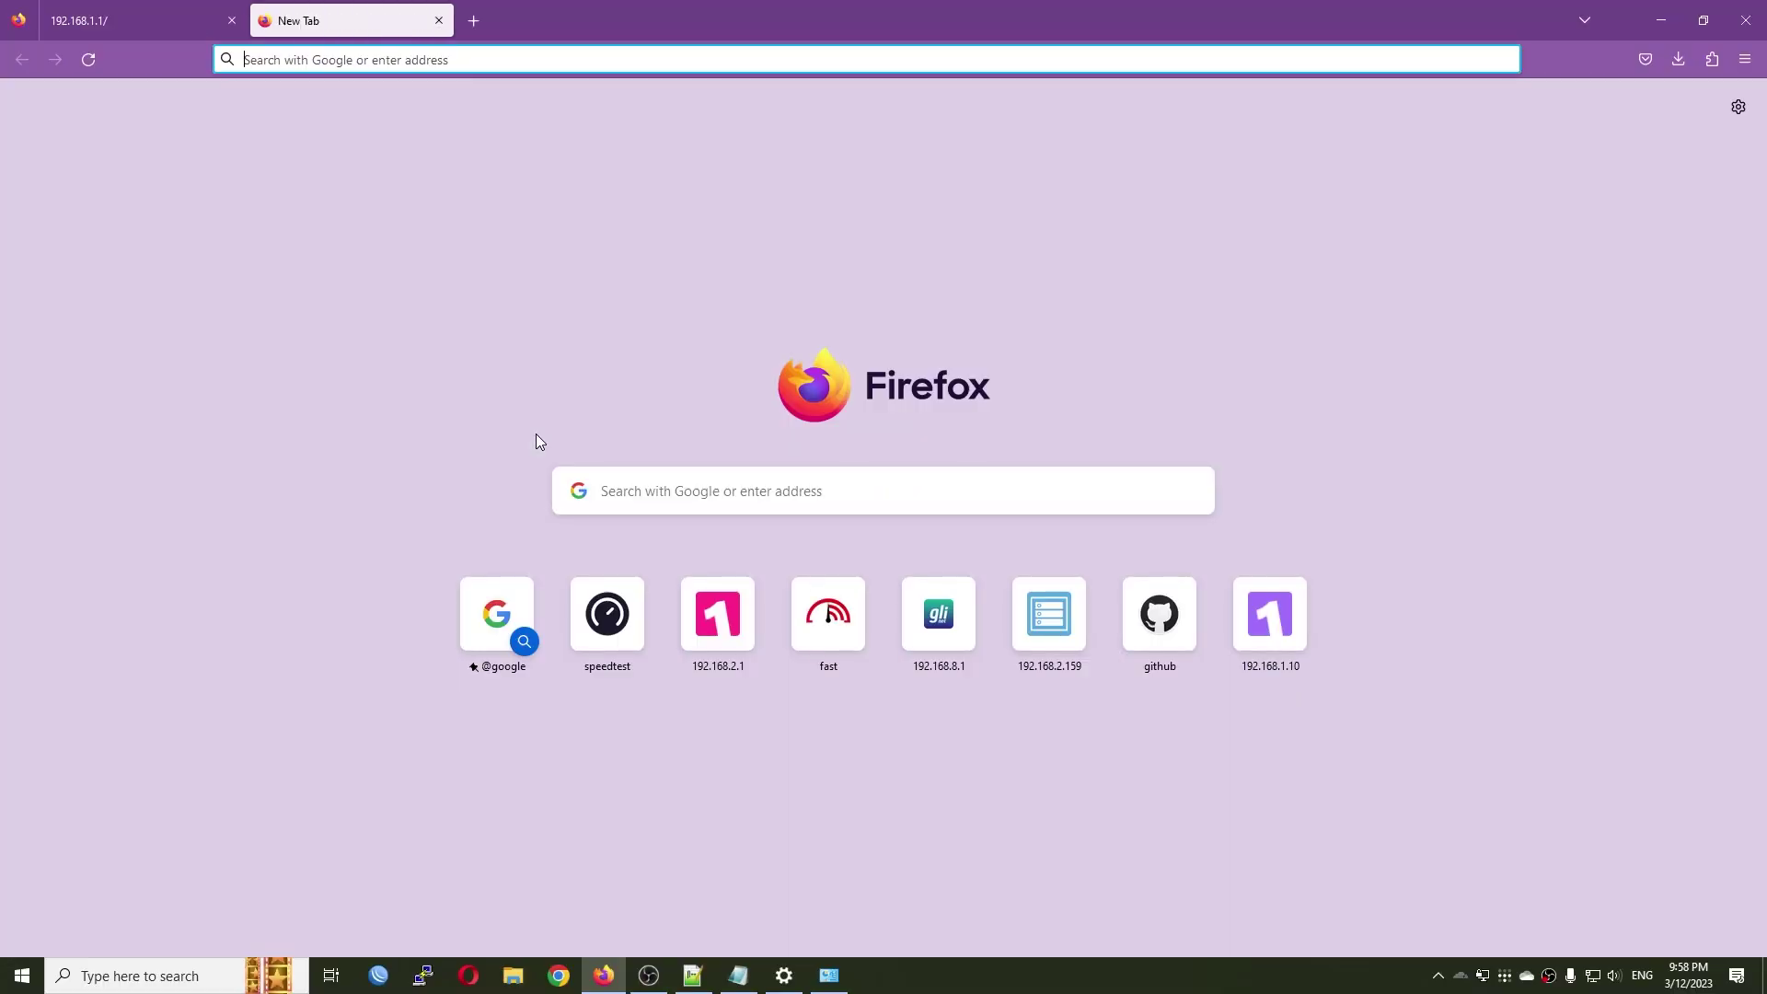
# Step: Log in to the GL.iNet admin panel at 192.168.8.1 and view the Ethernet PPPoE connection status
pyautogui.write('192.1')
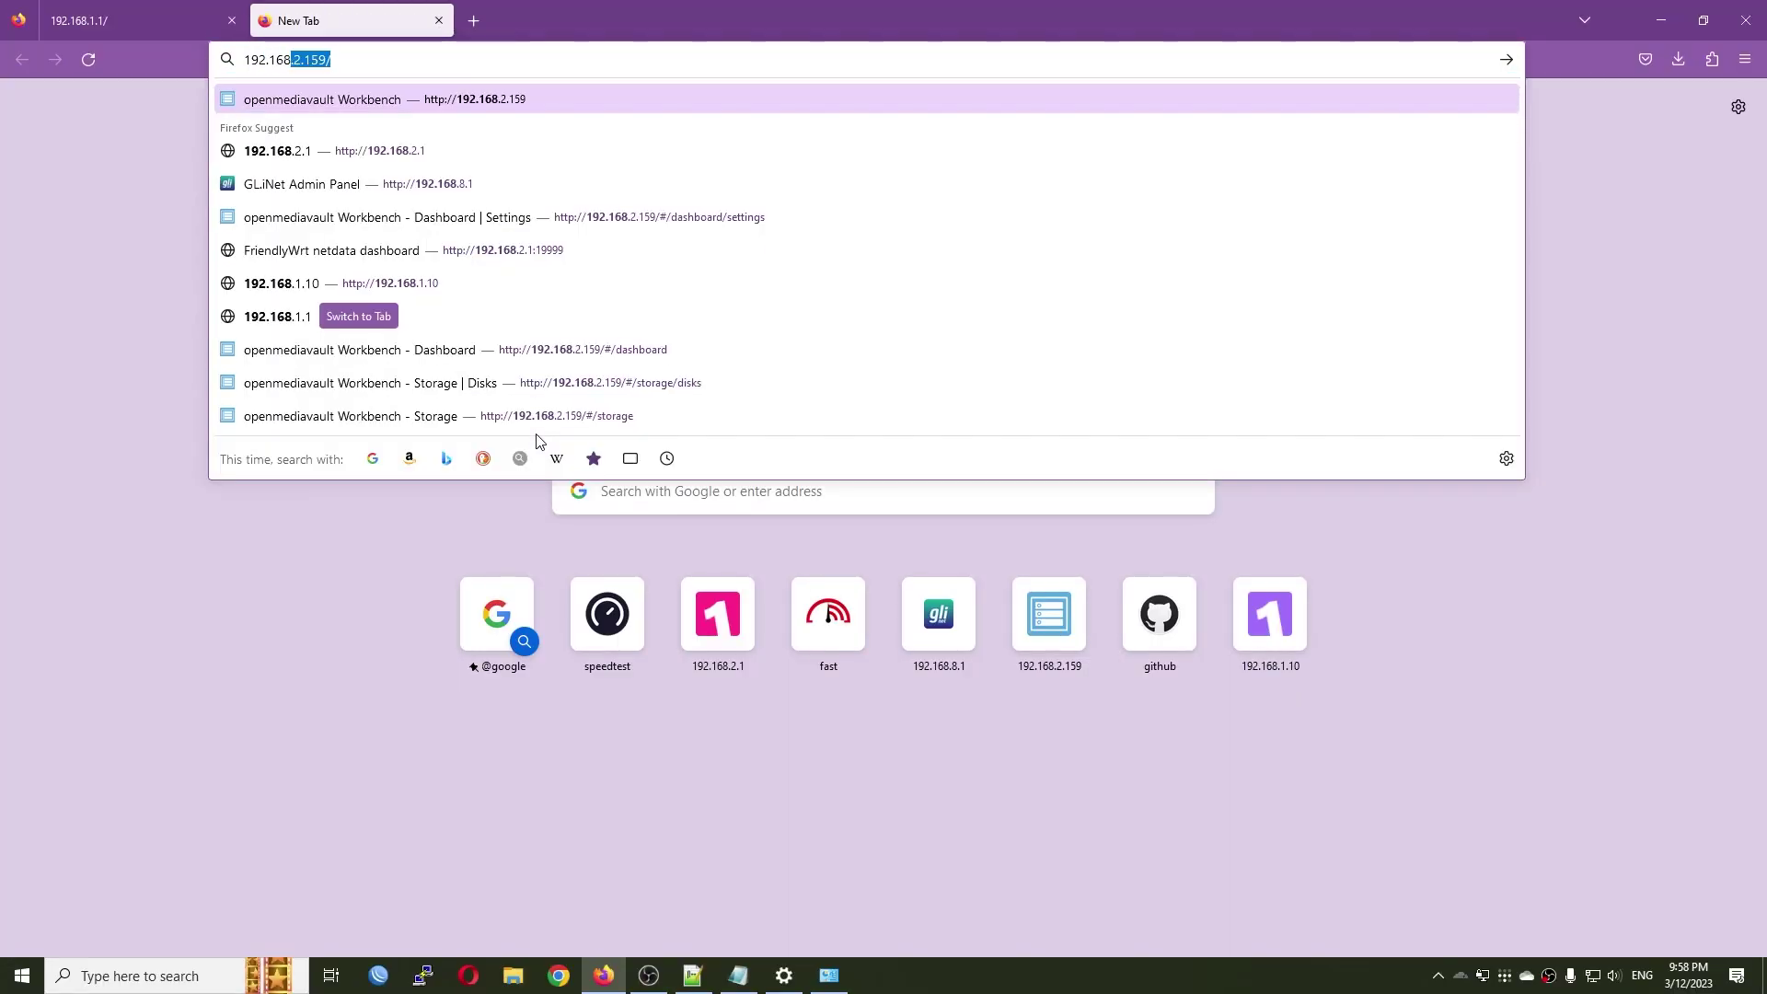
pyautogui.write('68.8.1')
pyautogui.press('Return')
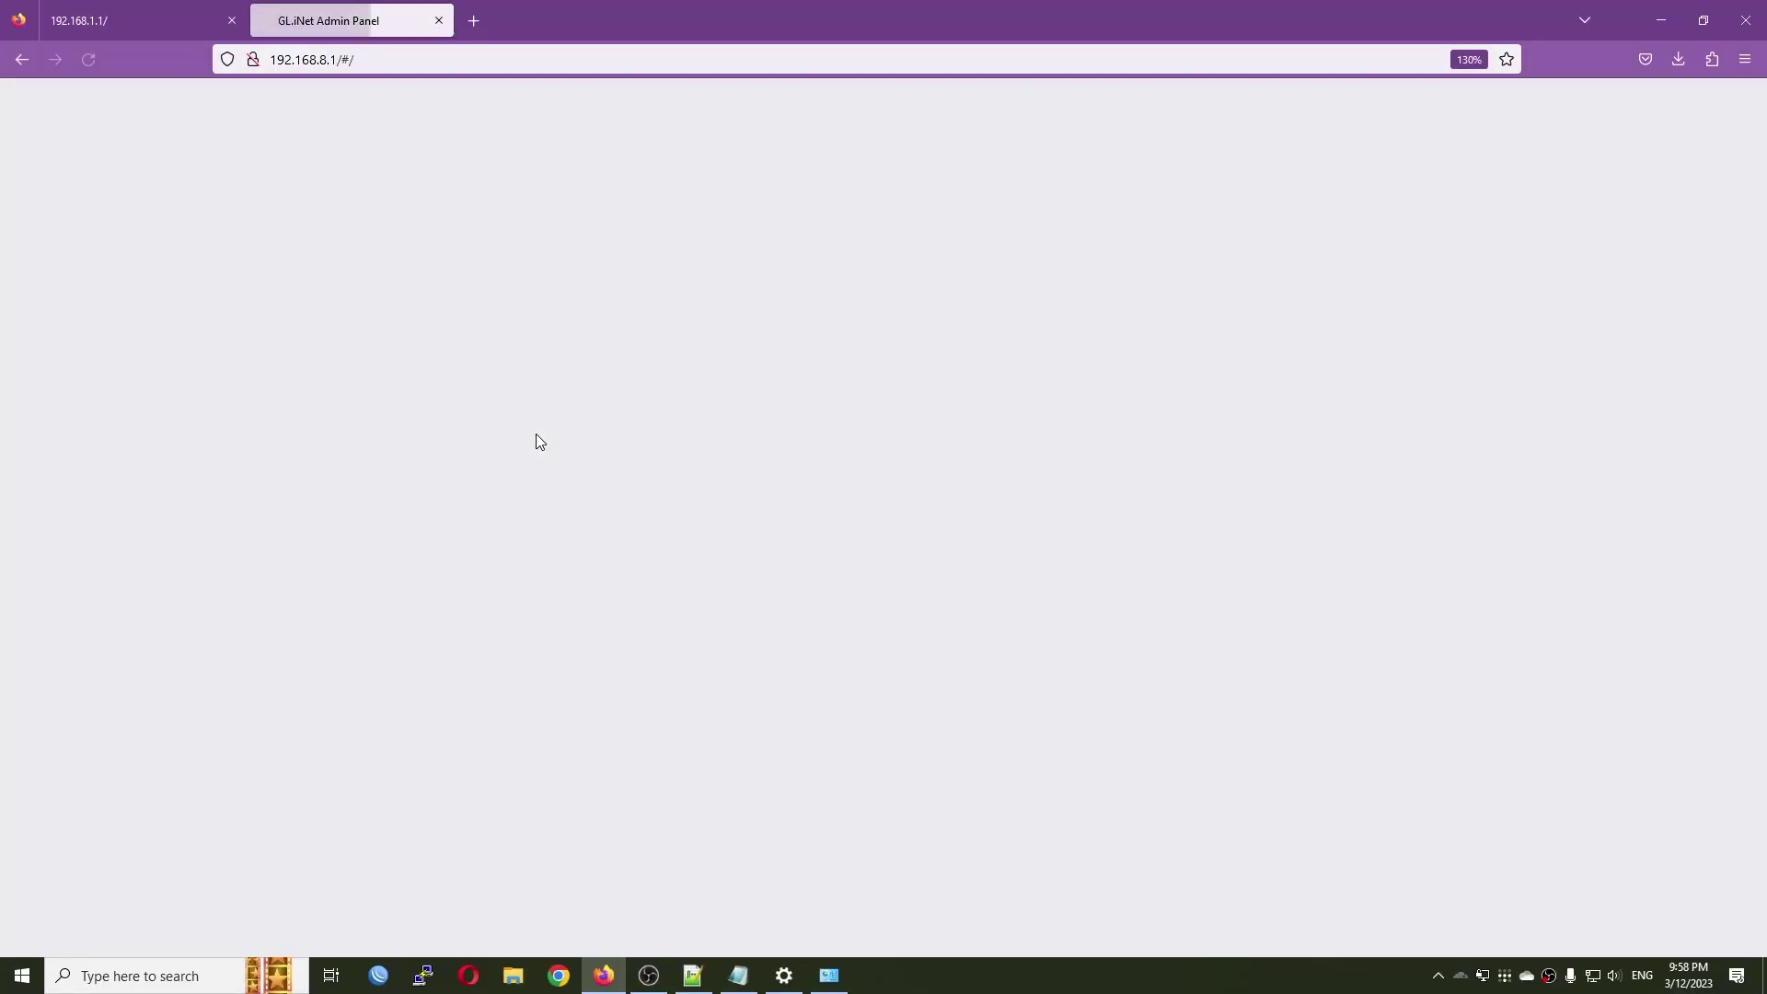
pyautogui.click(872, 662)
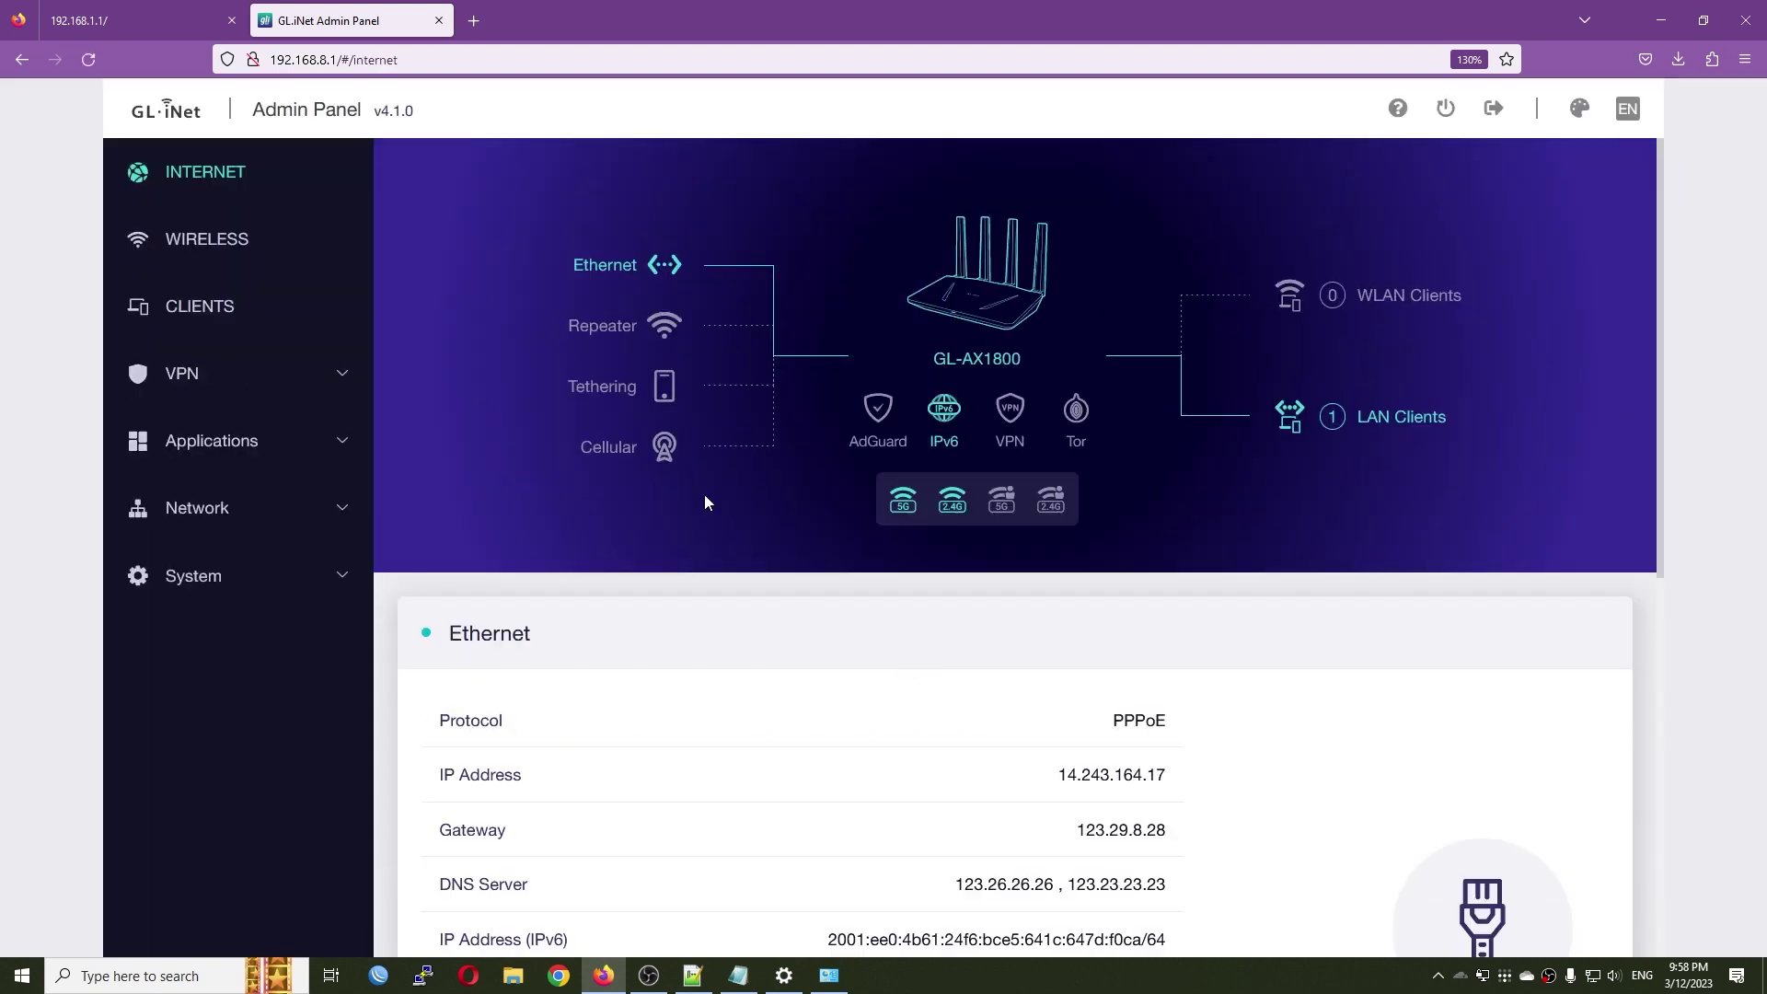
pyautogui.scroll(-1, 925, 677)
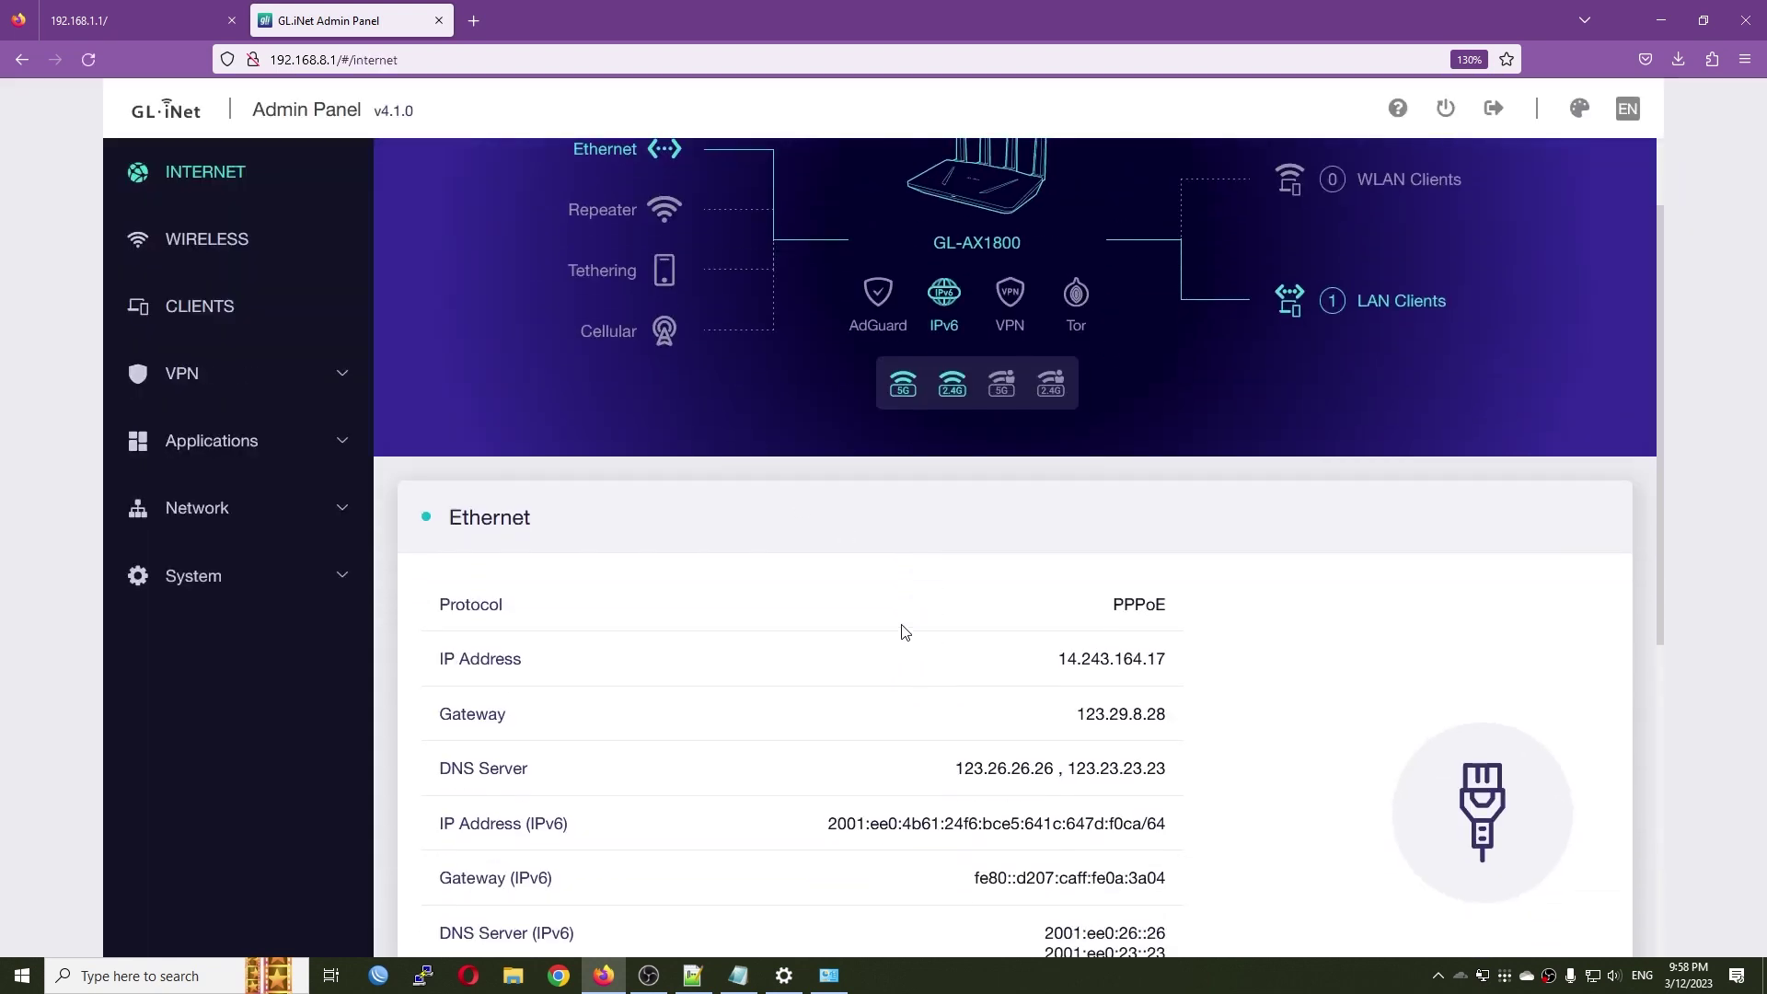
pyautogui.scroll(-1, 902, 627)
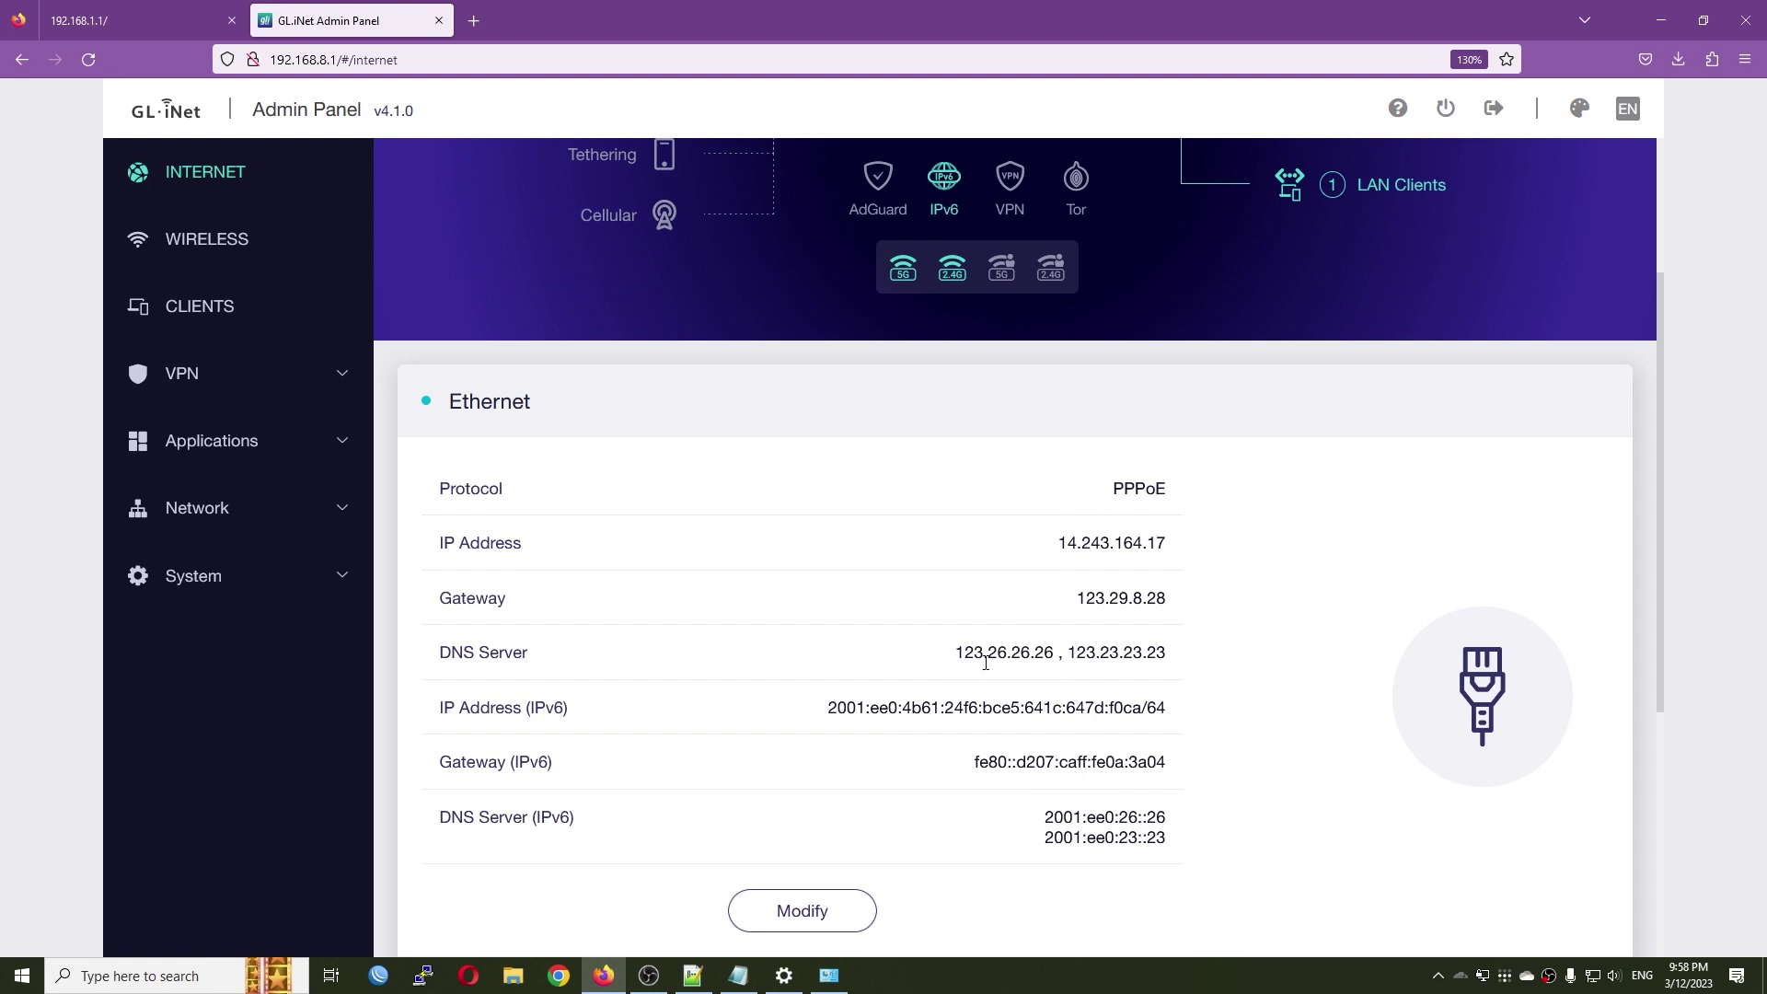
# Step: Confirm the router's PPPoE VLAN ID 413 matches the ONU's scanned PPPoE VLAN
pyautogui.click(784, 914)
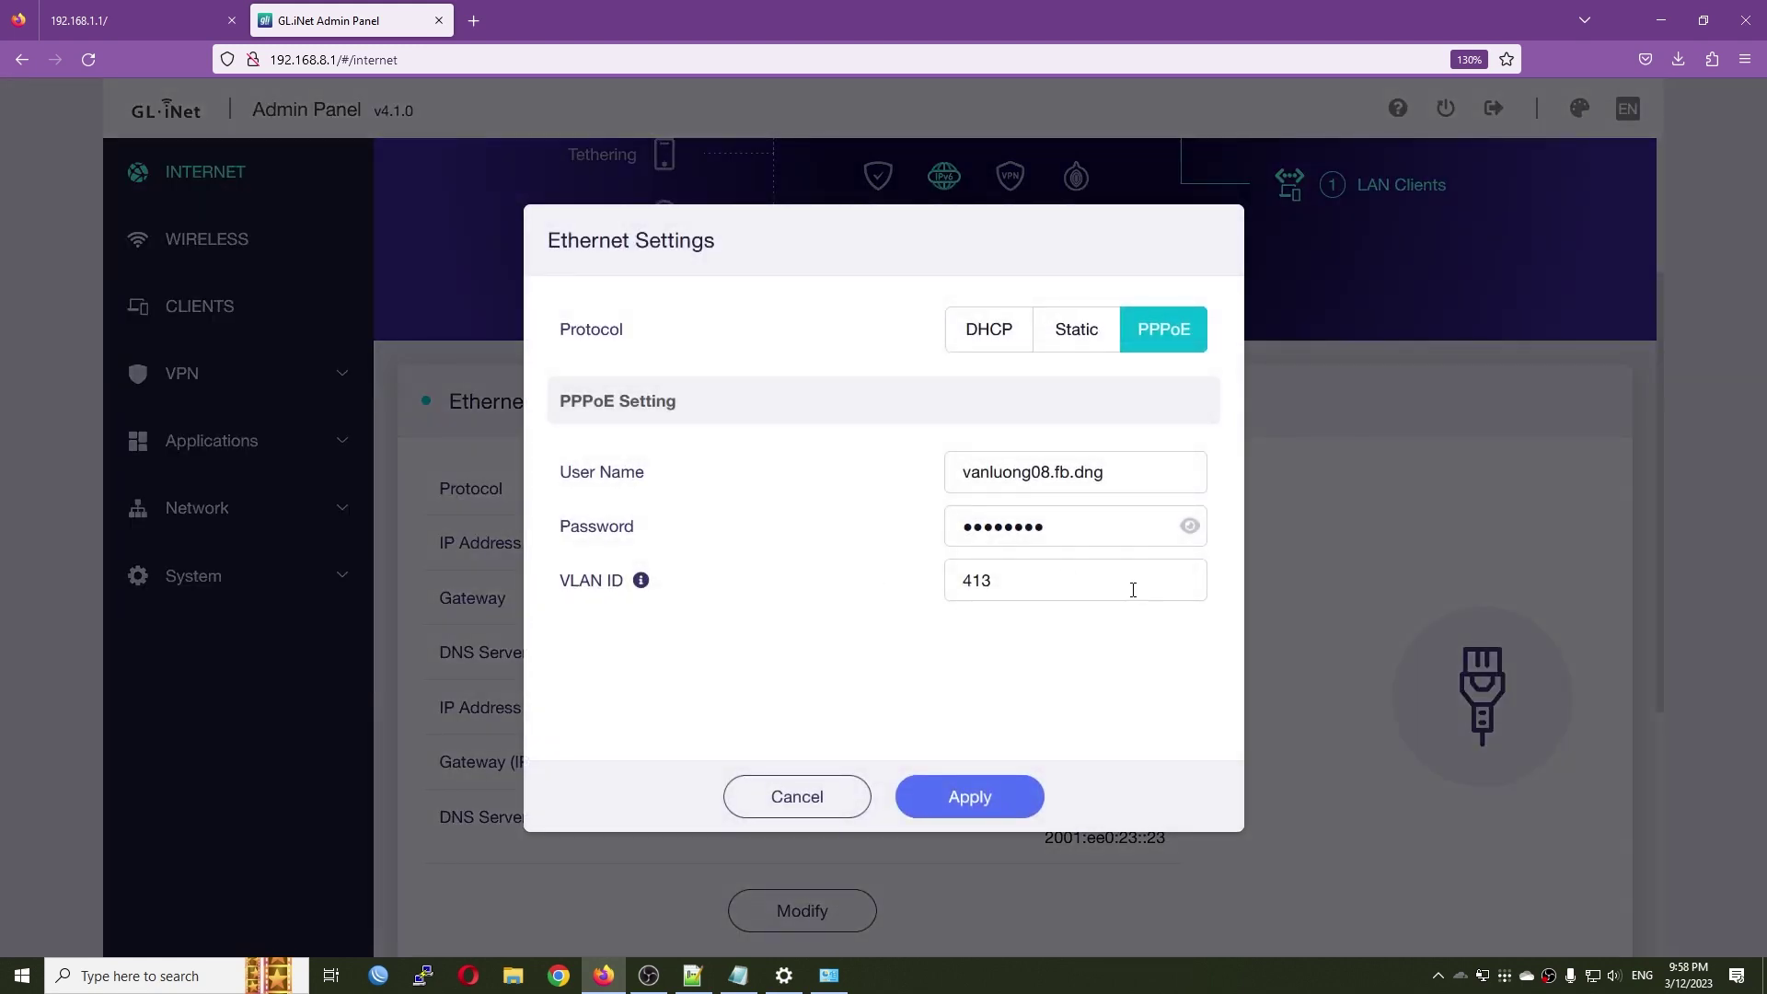
pyautogui.doubleClick(976, 583)
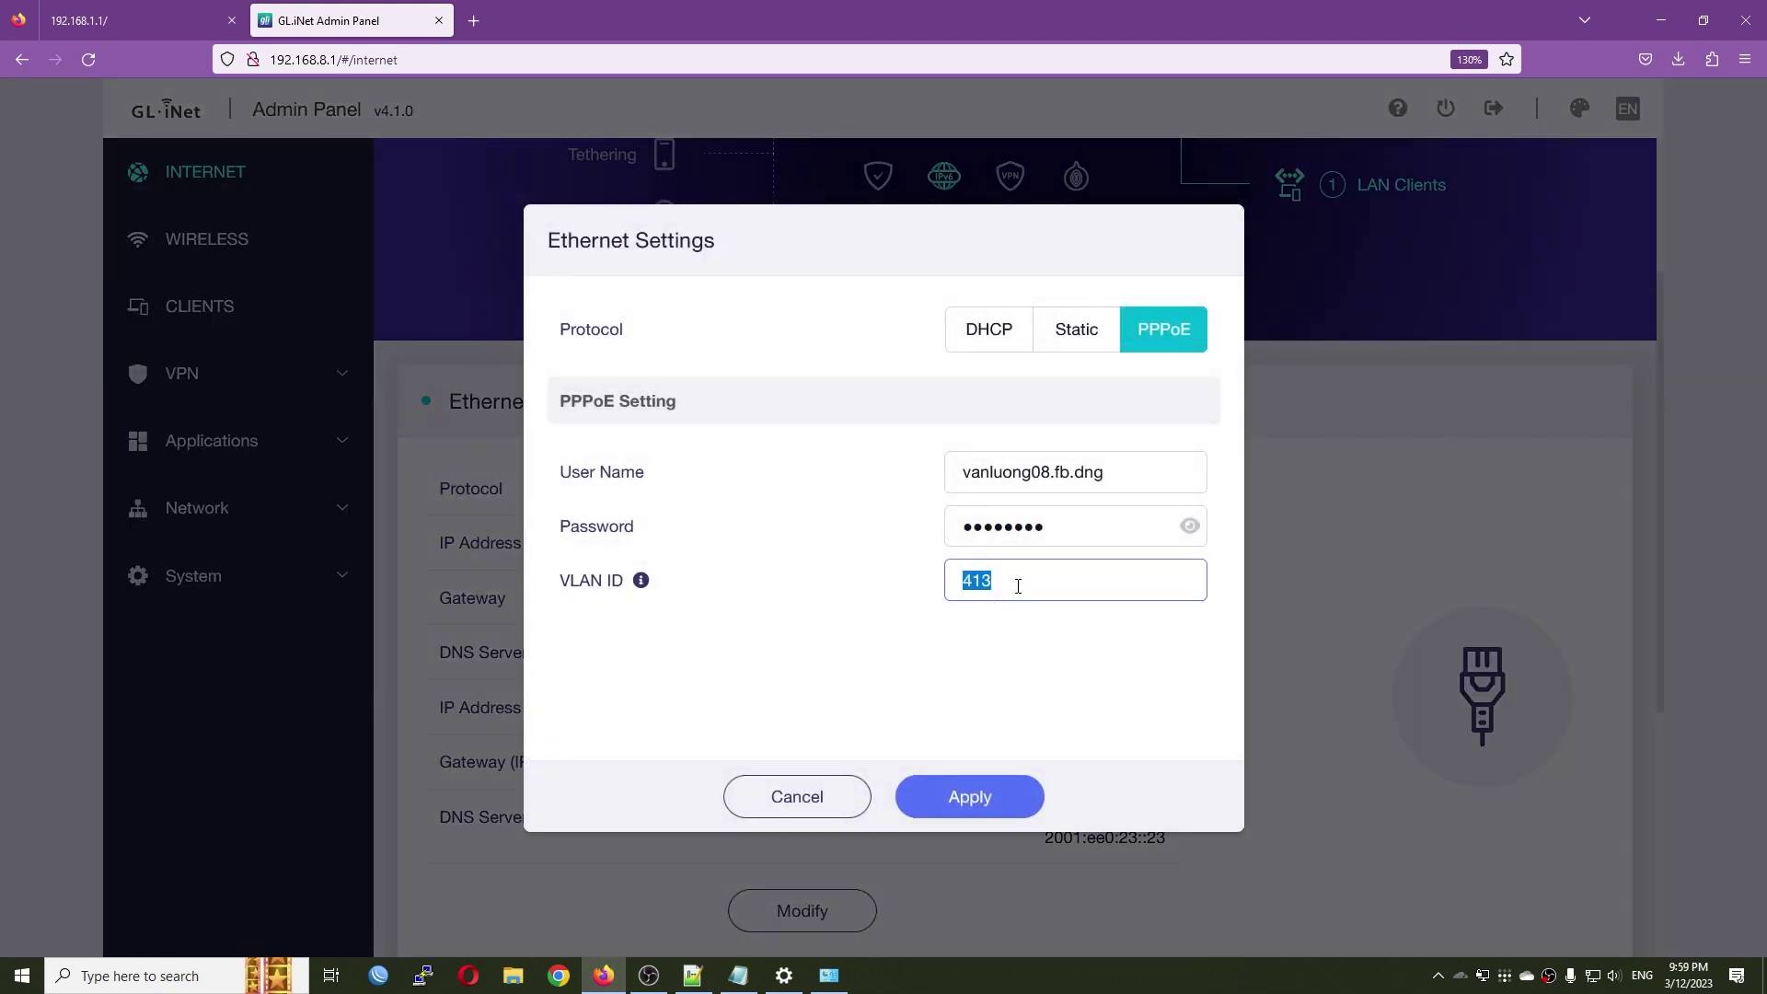
pyautogui.hotkey('ctrl', 'Tab')
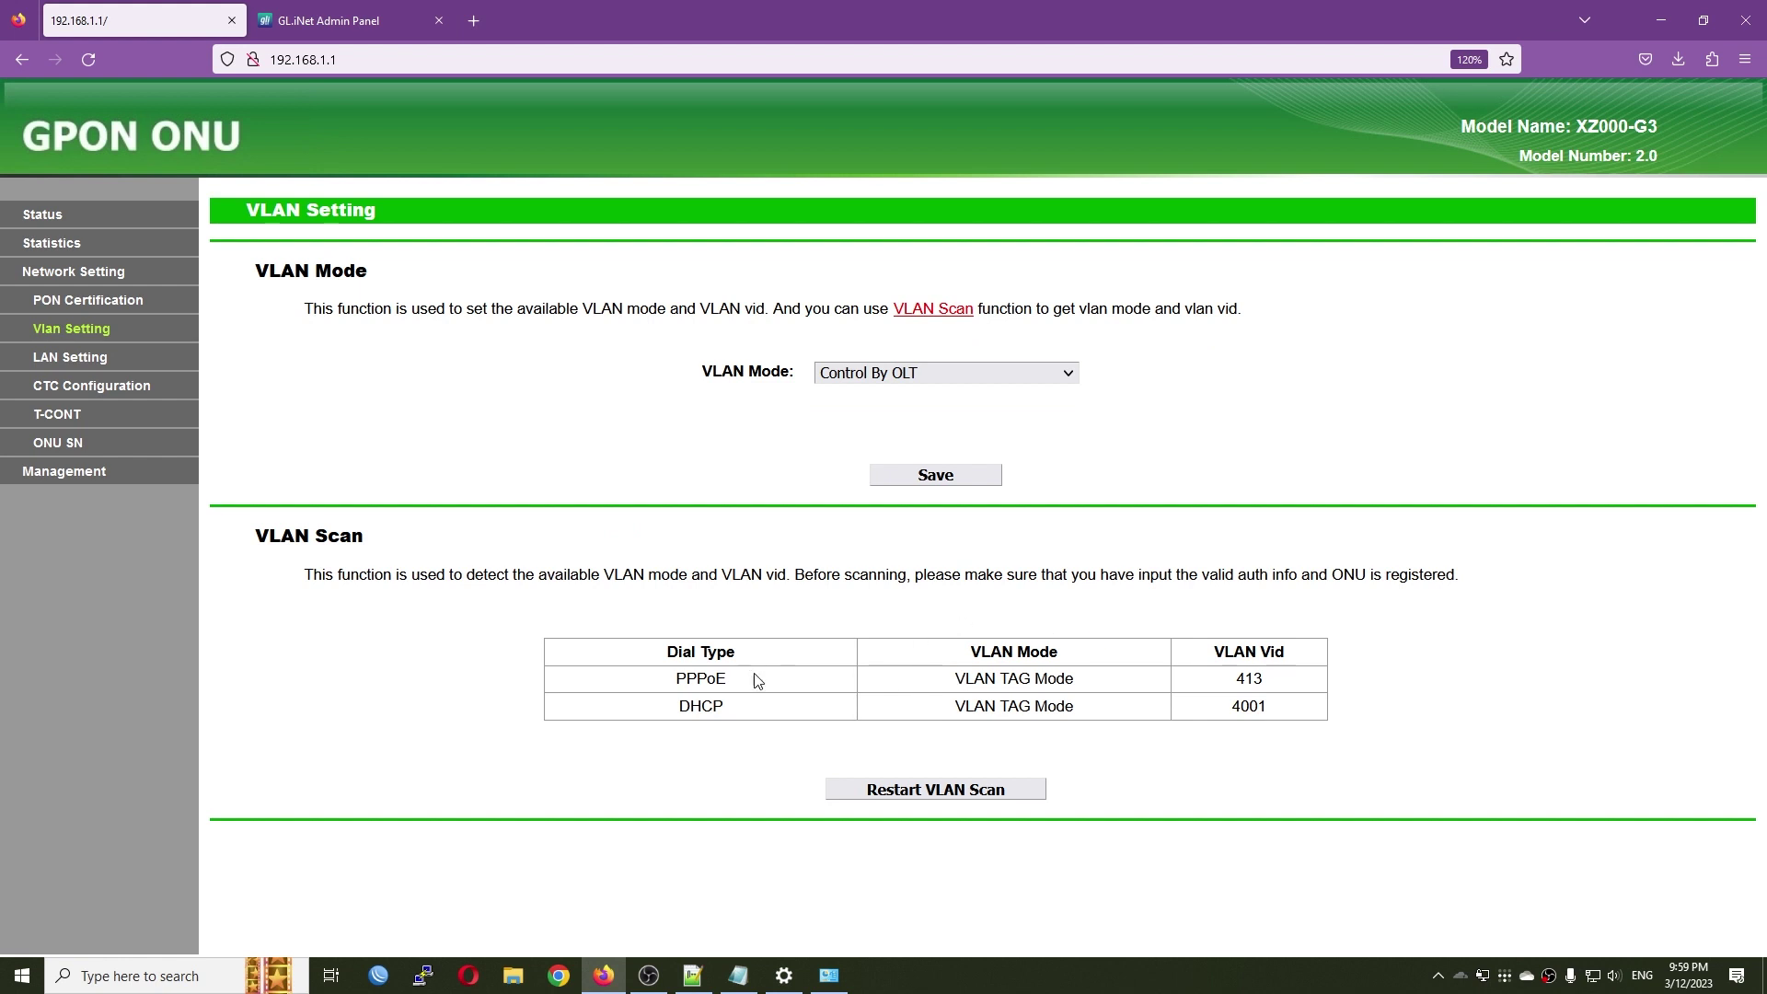
pyautogui.moveTo(719, 688); pyautogui.dragTo(668, 686)
pyautogui.moveTo(1263, 690); pyautogui.dragTo(1234, 686)
pyautogui.hotkey('ctrl', 'Tab')
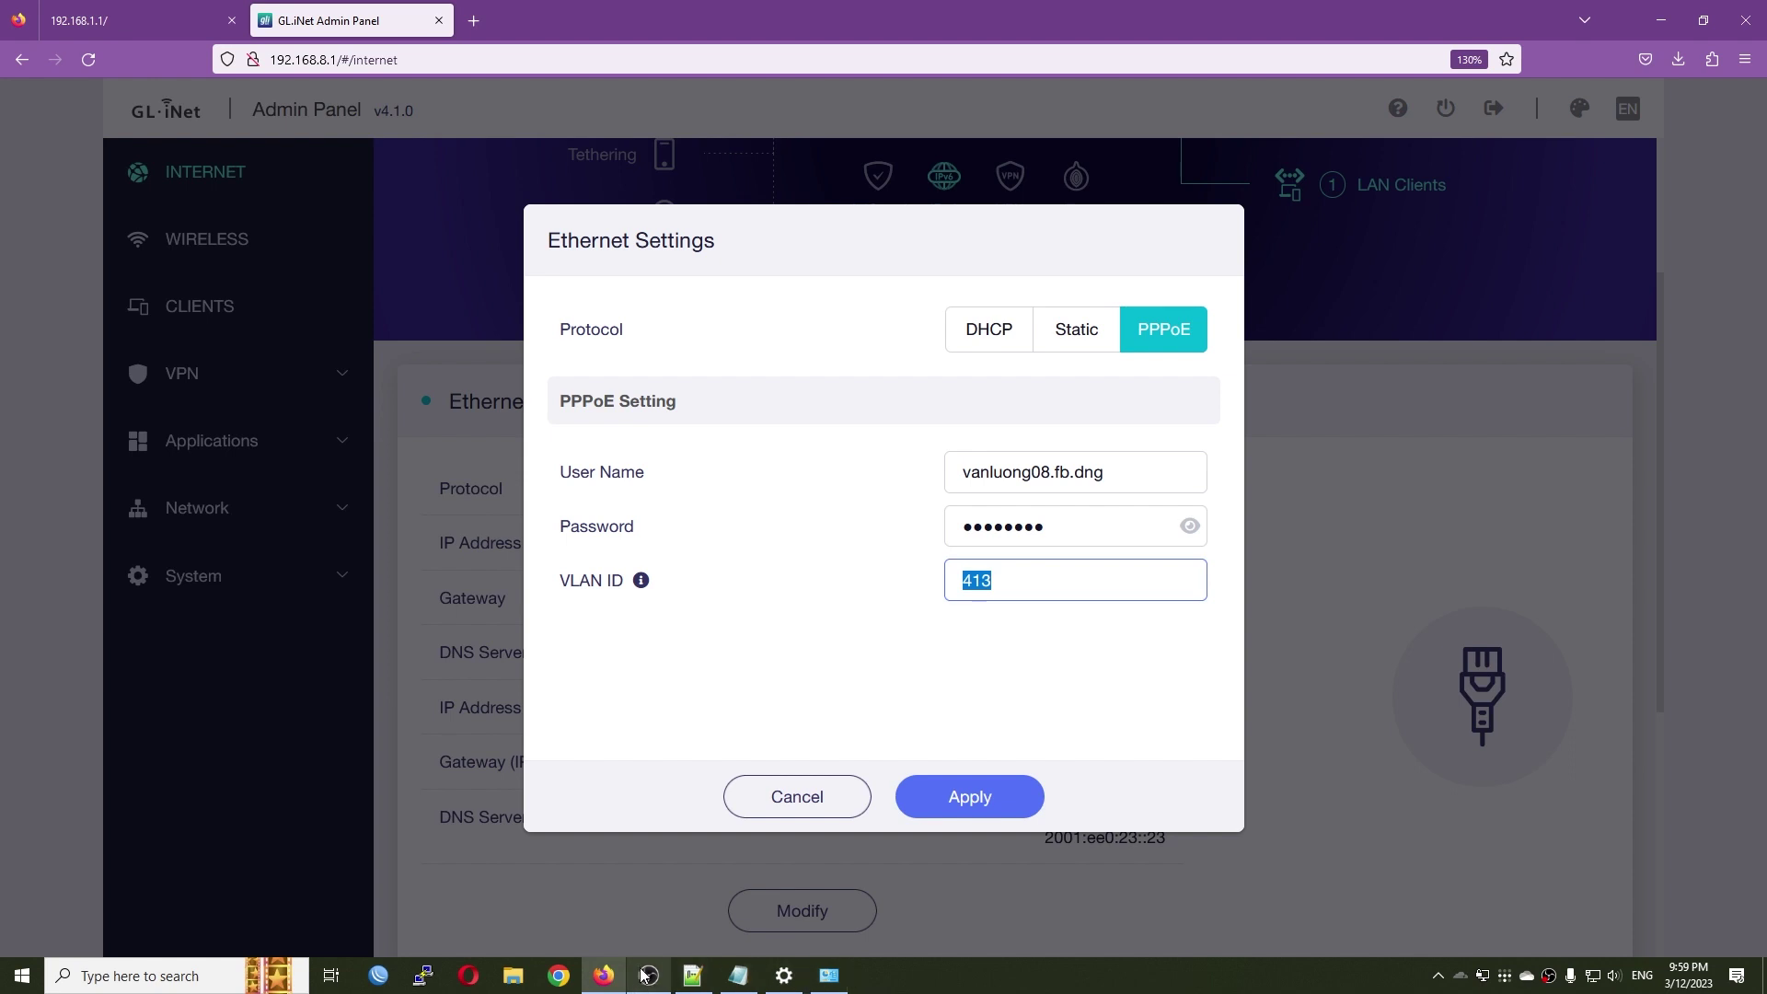
# Step: Launch the Speedtest app and run a speed test over the PPPoE link
pyautogui.click(138, 976)
pyautogui.write('spe')
pyautogui.press('Return')
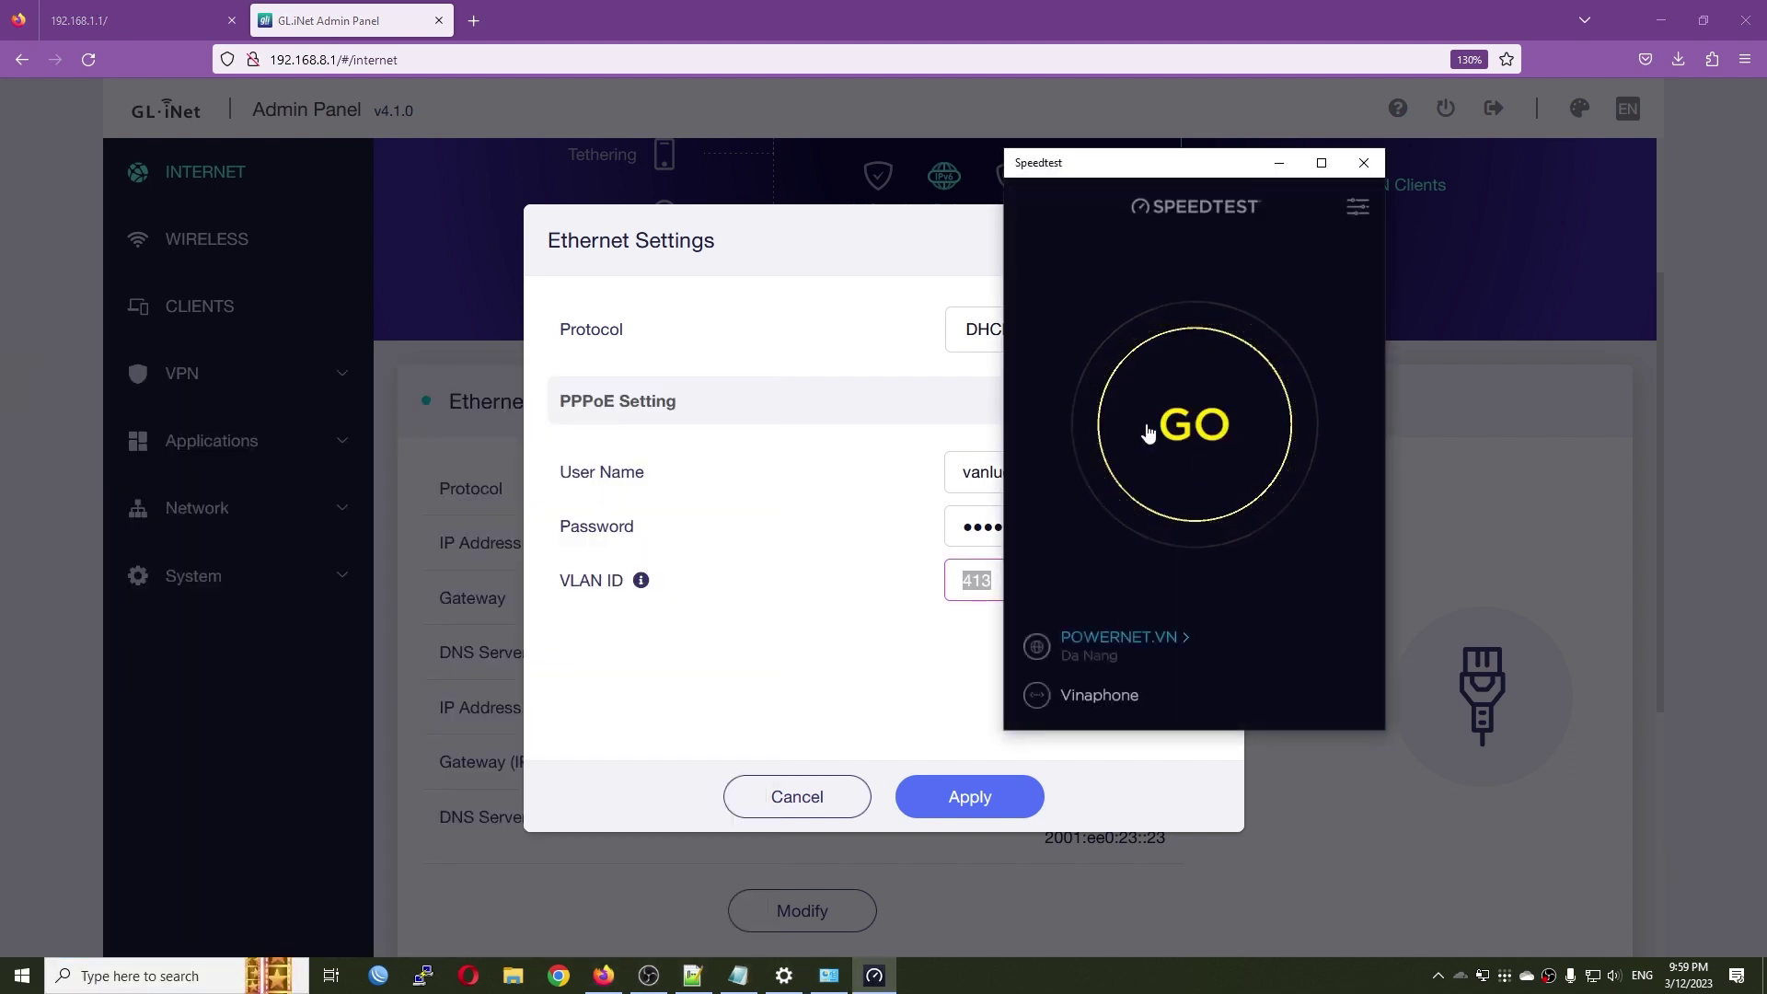
pyautogui.click(1186, 460)
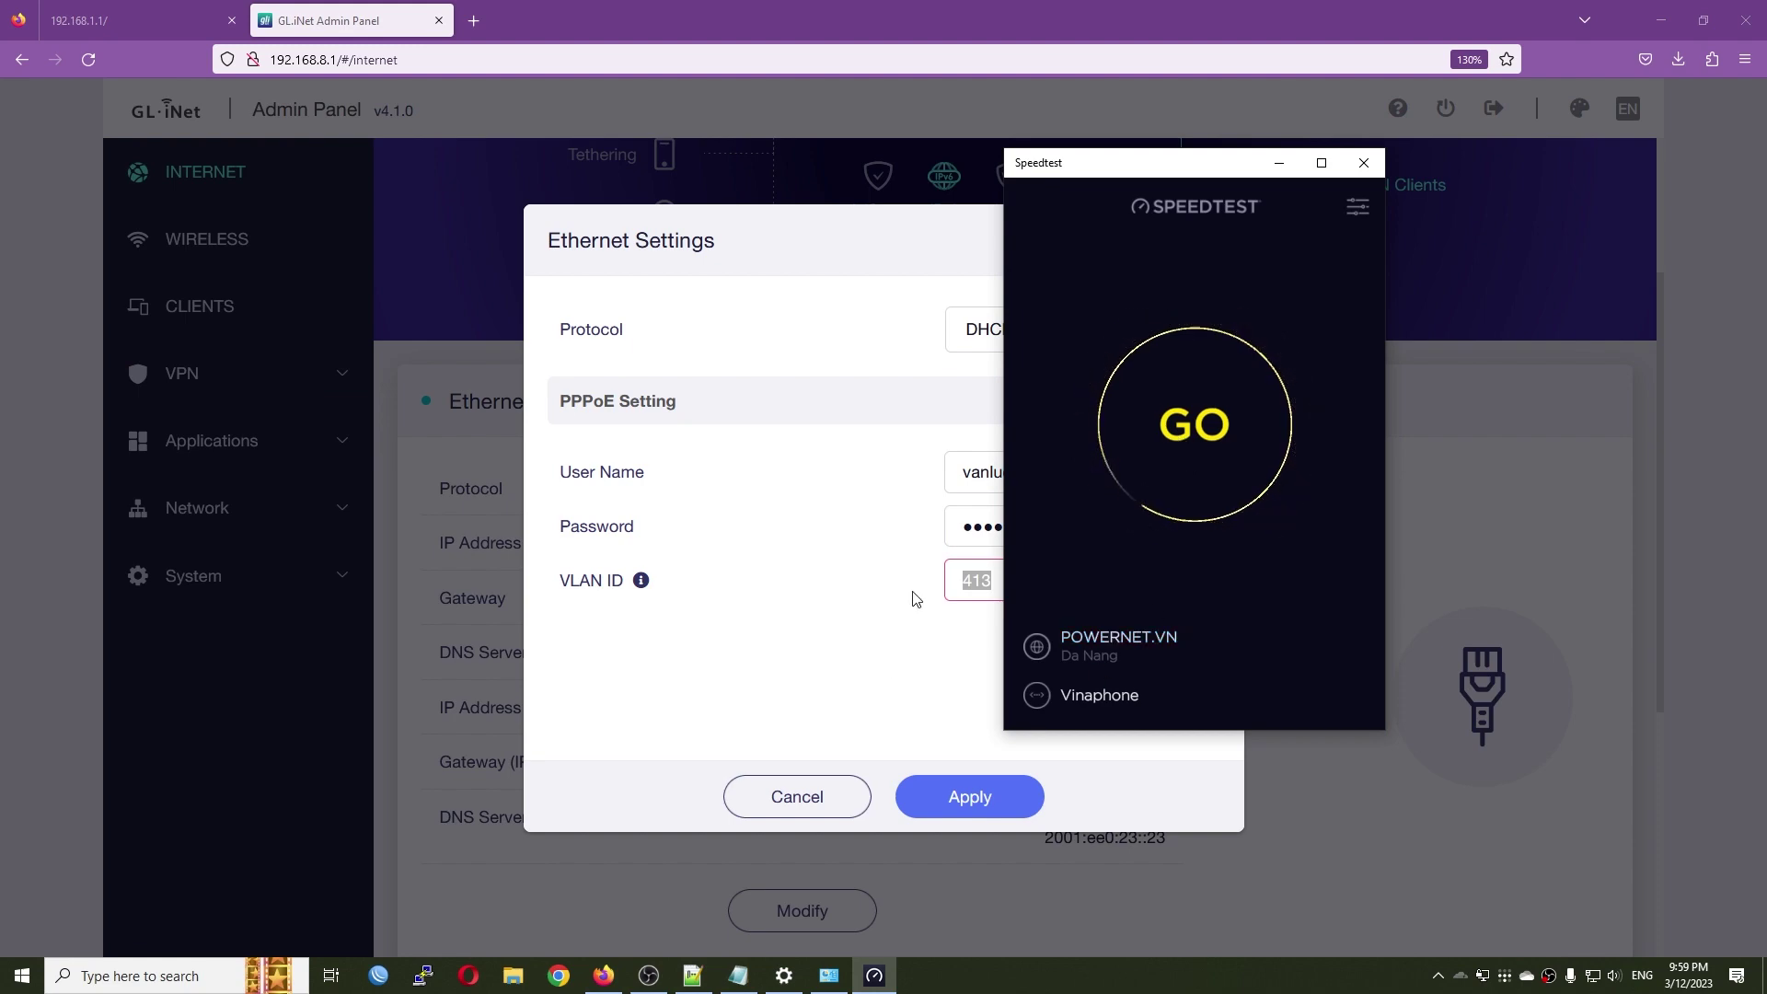
# Step: Close the Ethernet settings without changes and return to the router admin panel
pyautogui.click(860, 705)
pyautogui.click(777, 801)
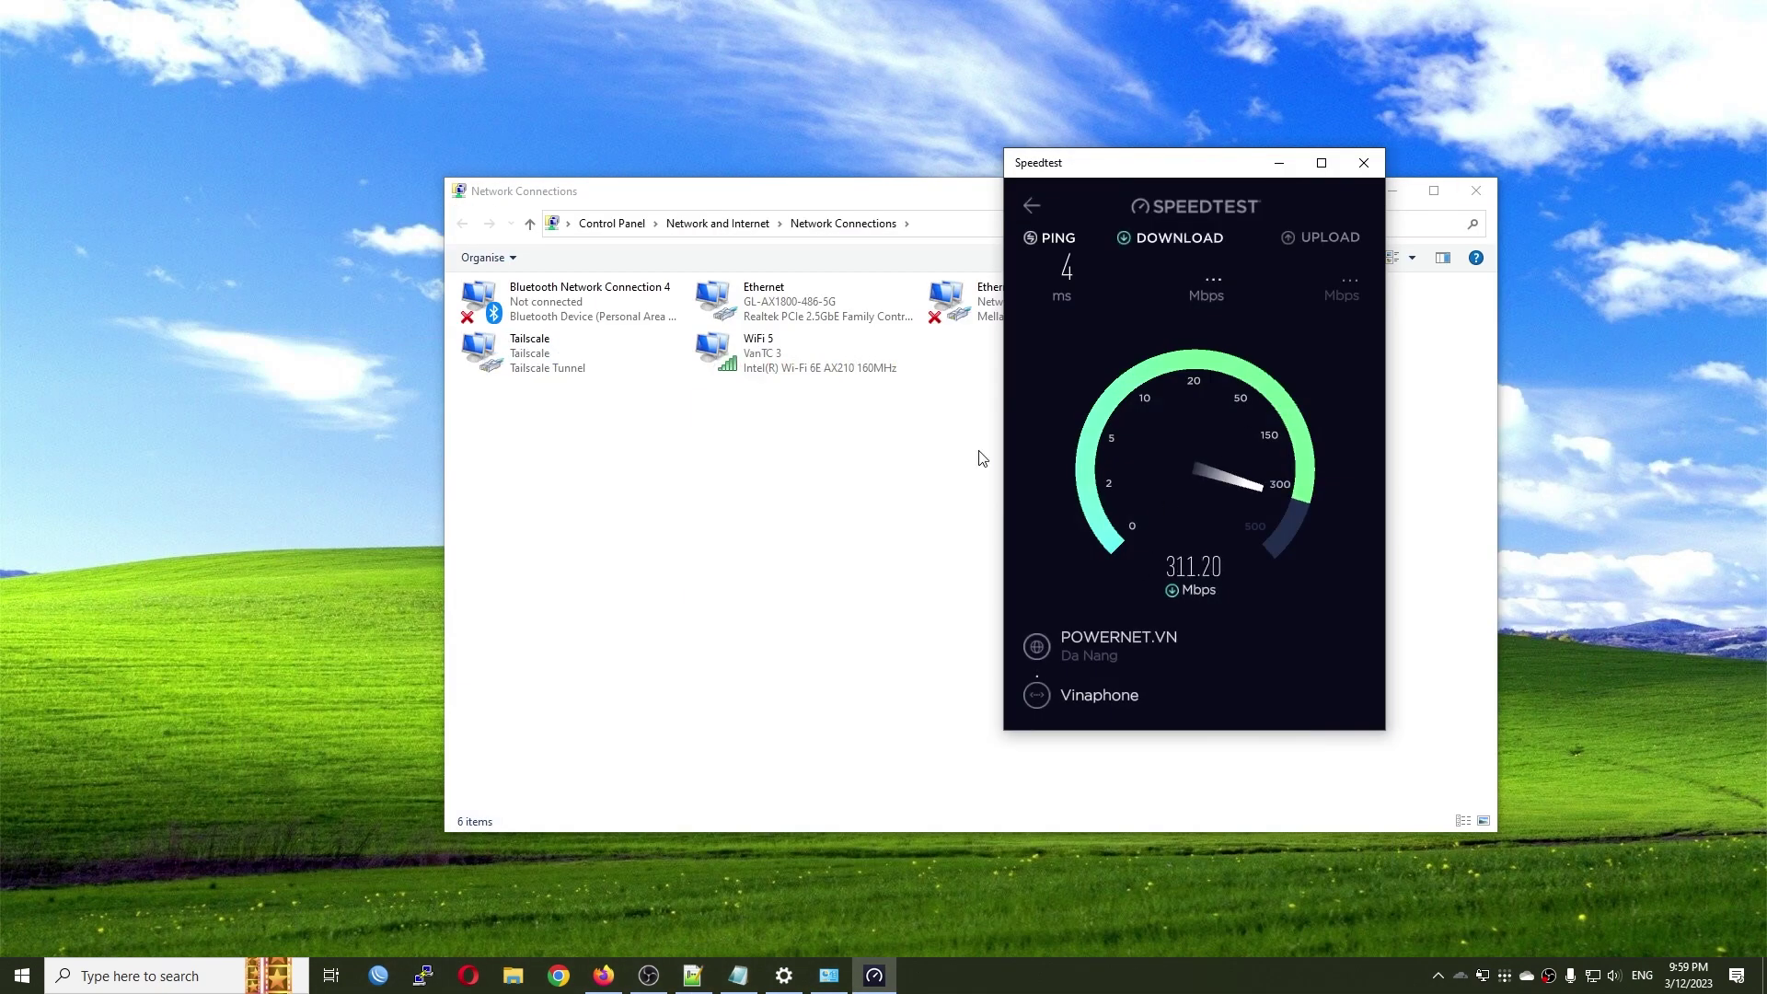
pyautogui.click(865, 541)
pyautogui.click(1392, 188)
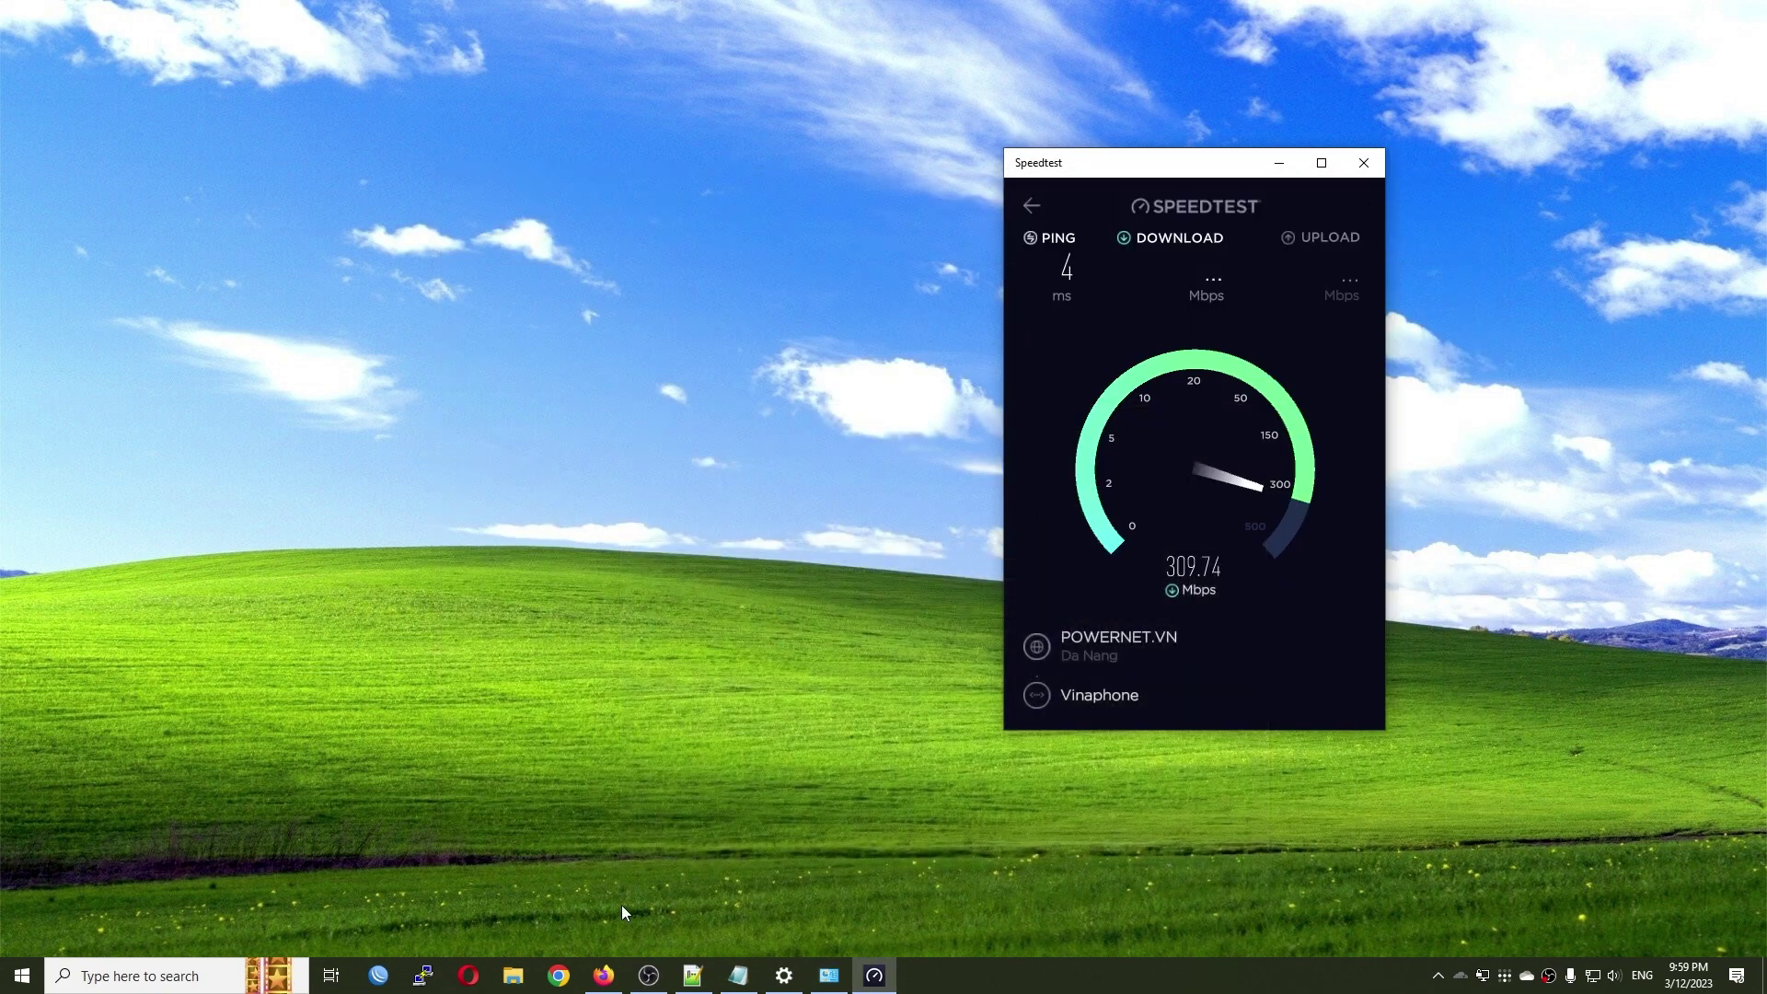
pyautogui.click(606, 971)
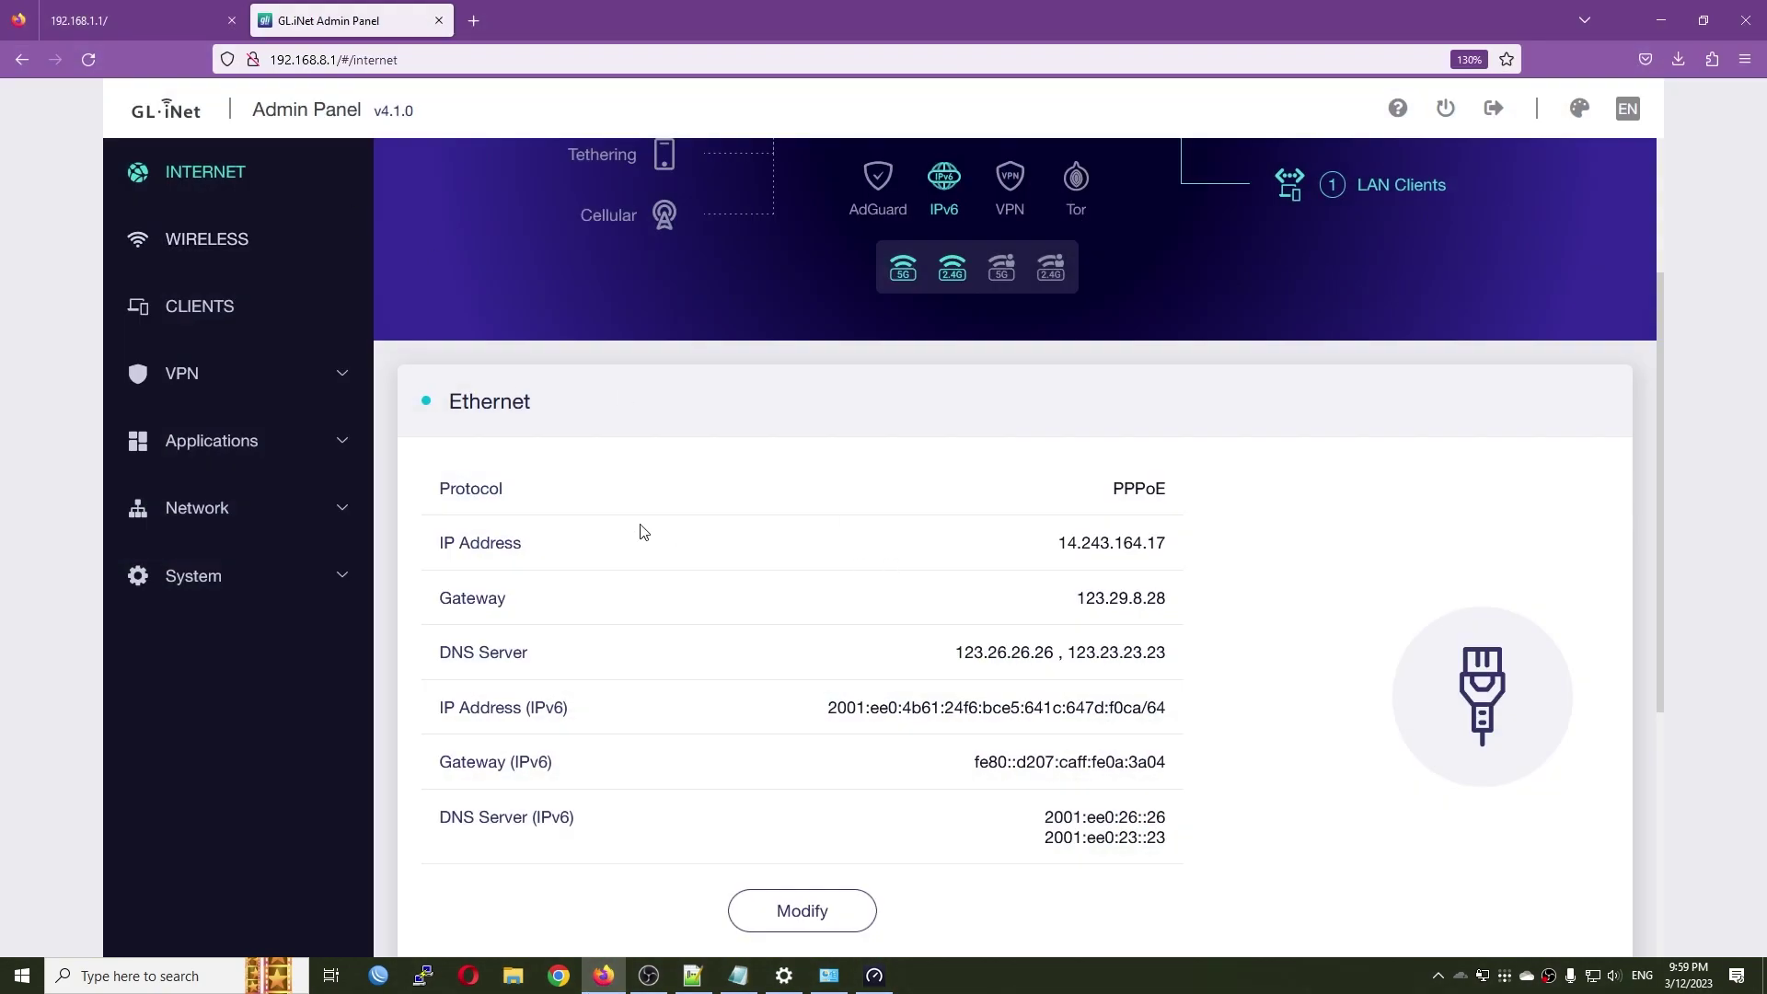
# Step: Check the ONU System Status for GPON Registered (O5) and ONU ID, then revisit the router and Speedtest
pyautogui.click(134, 8)
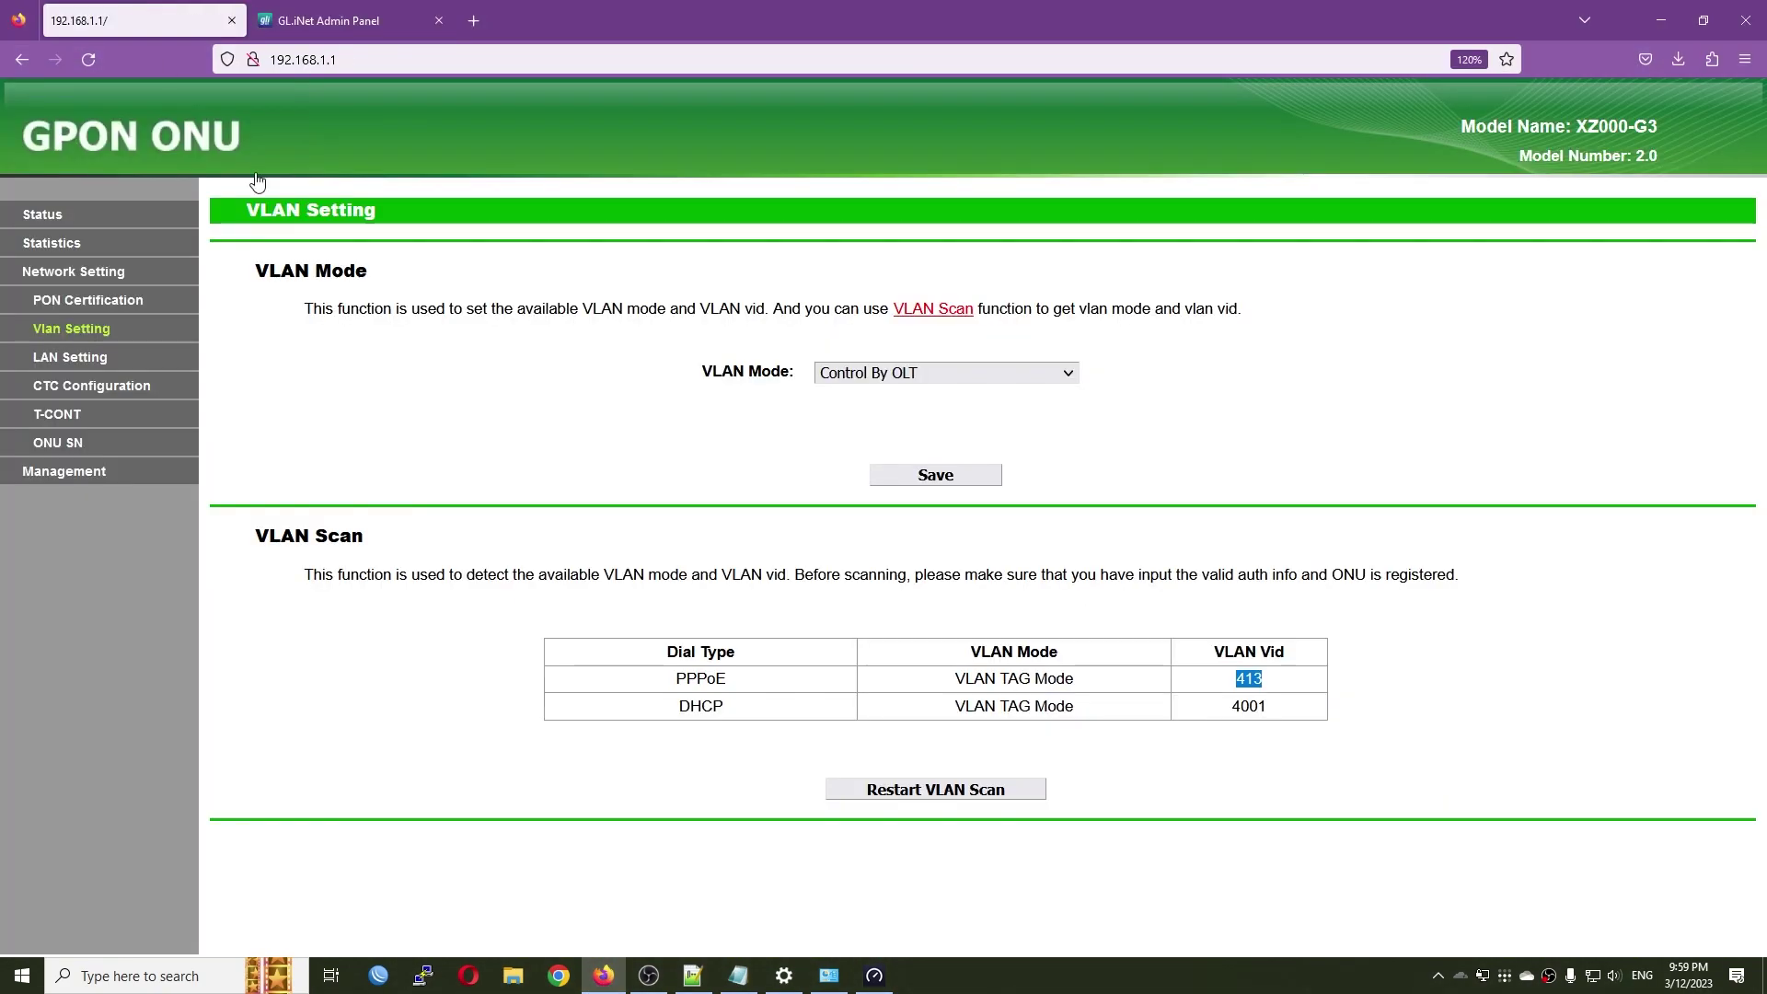
pyautogui.click(43, 218)
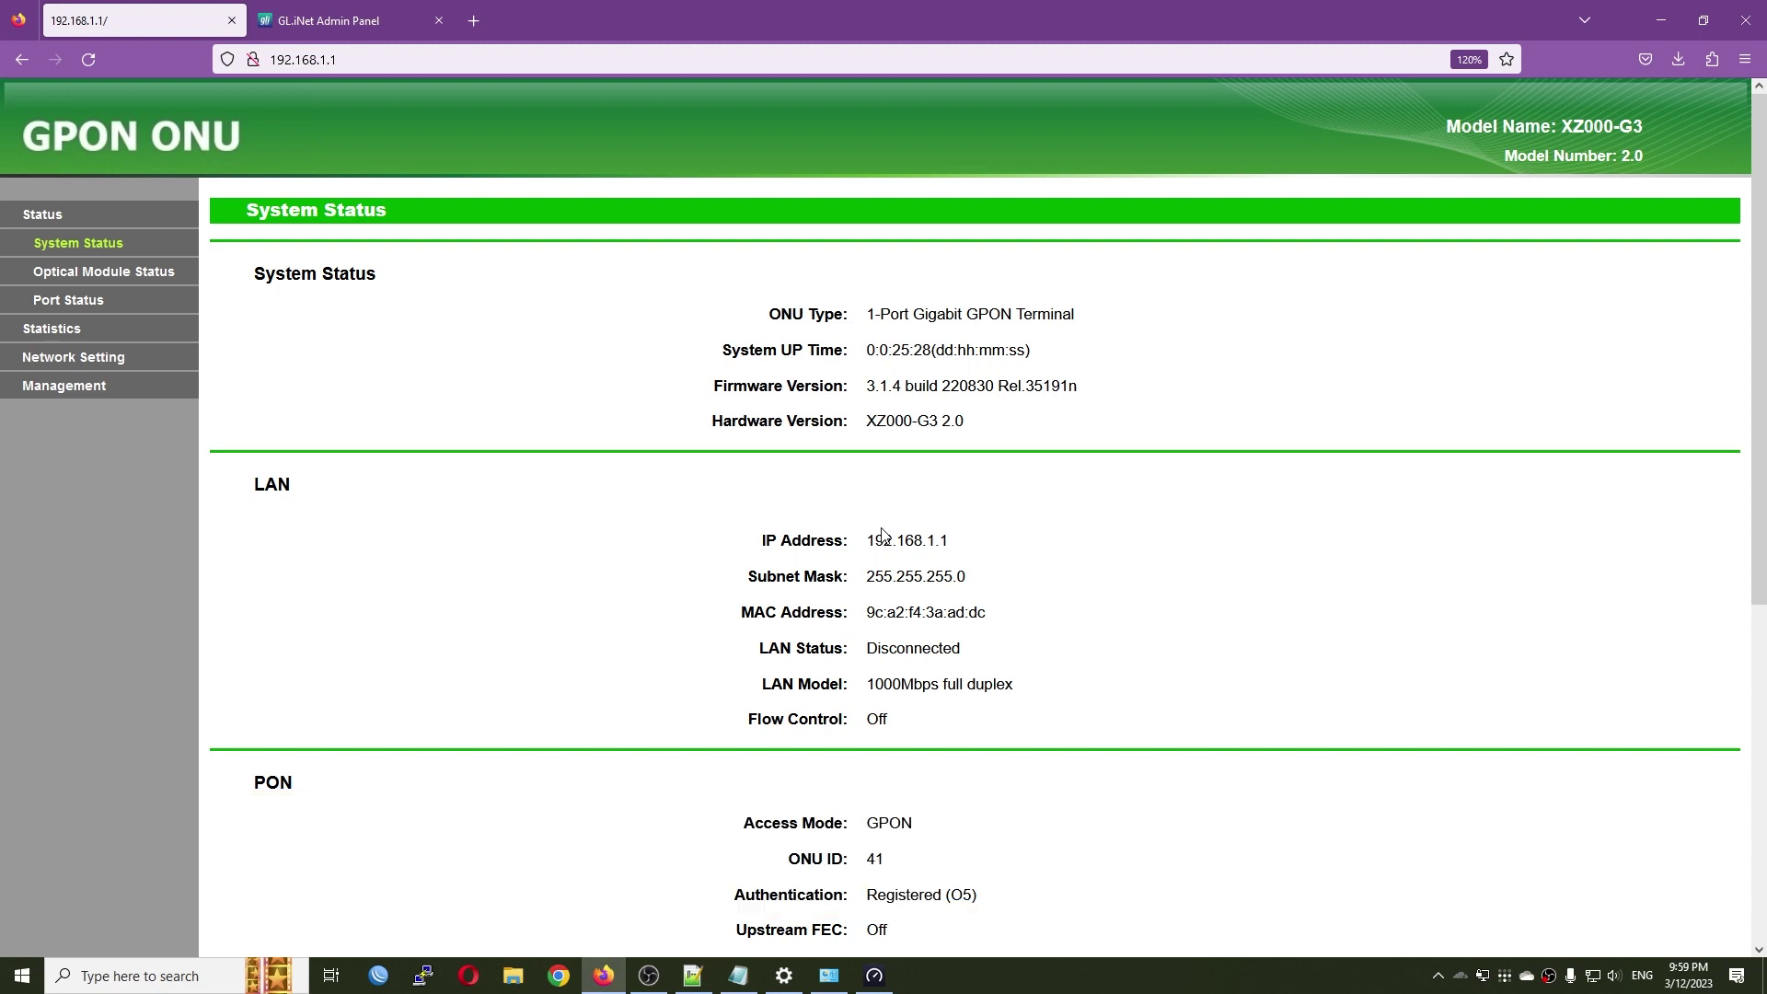
pyautogui.scroll(-3, 911, 766)
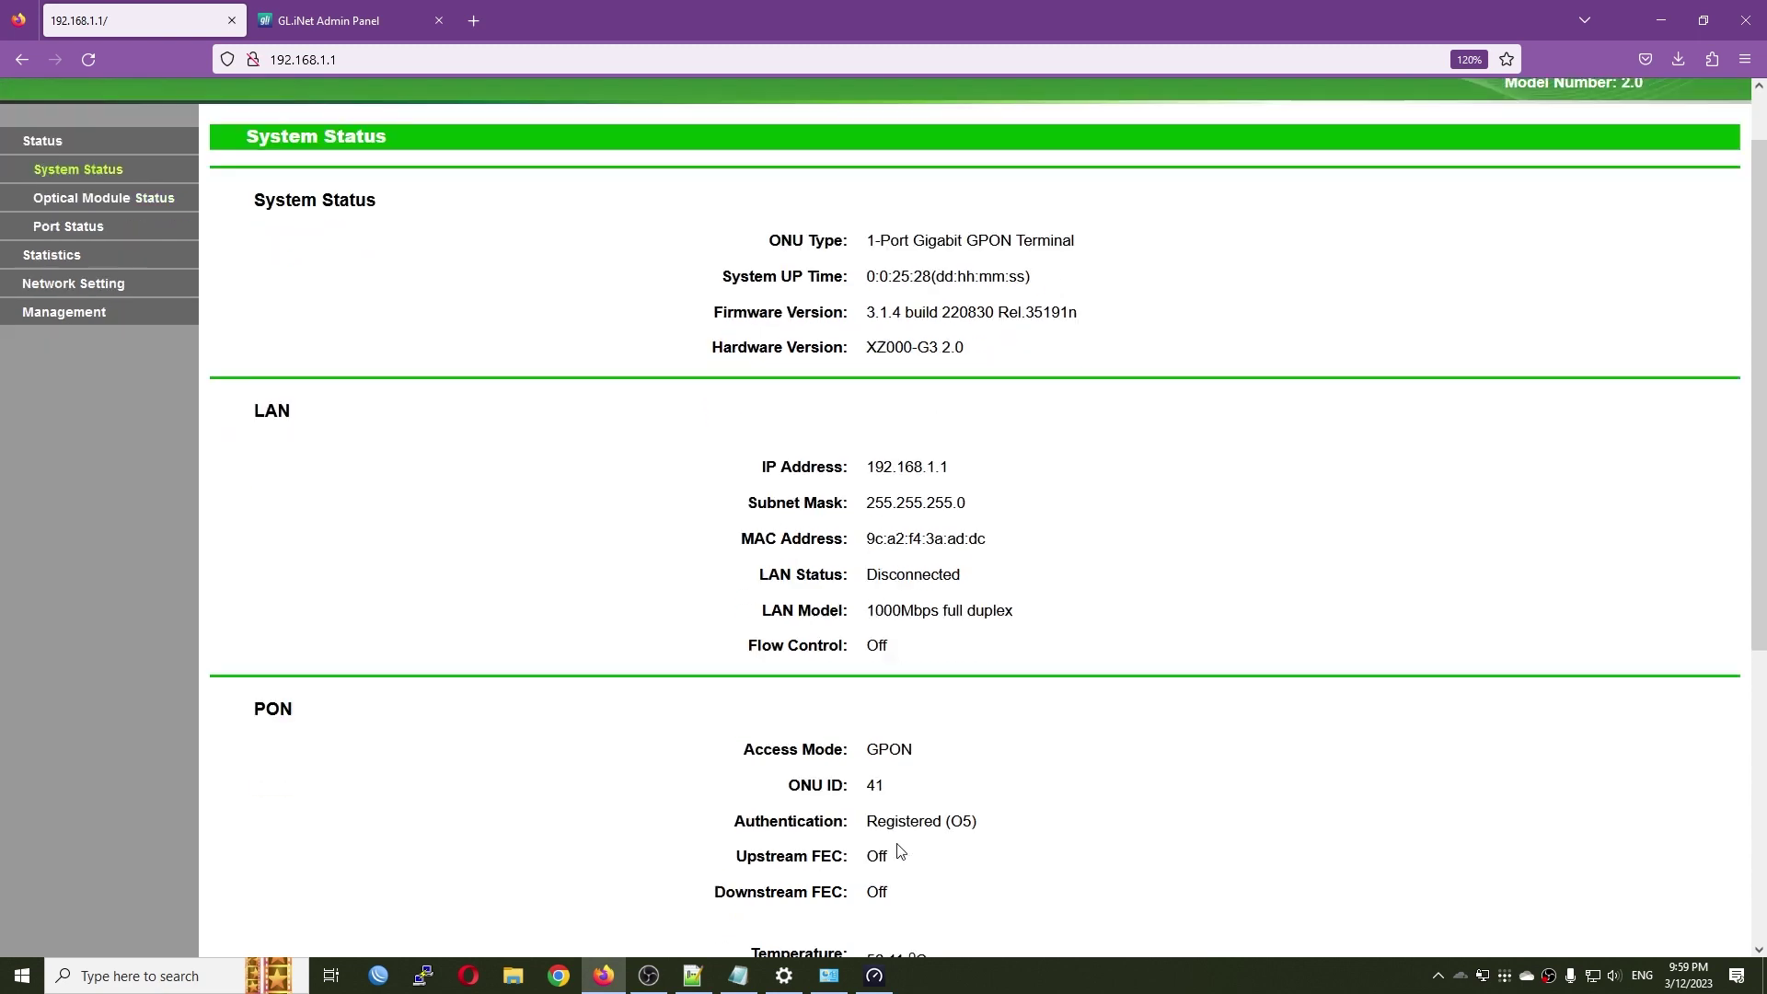
pyautogui.moveTo(881, 628); pyautogui.dragTo(815, 629)
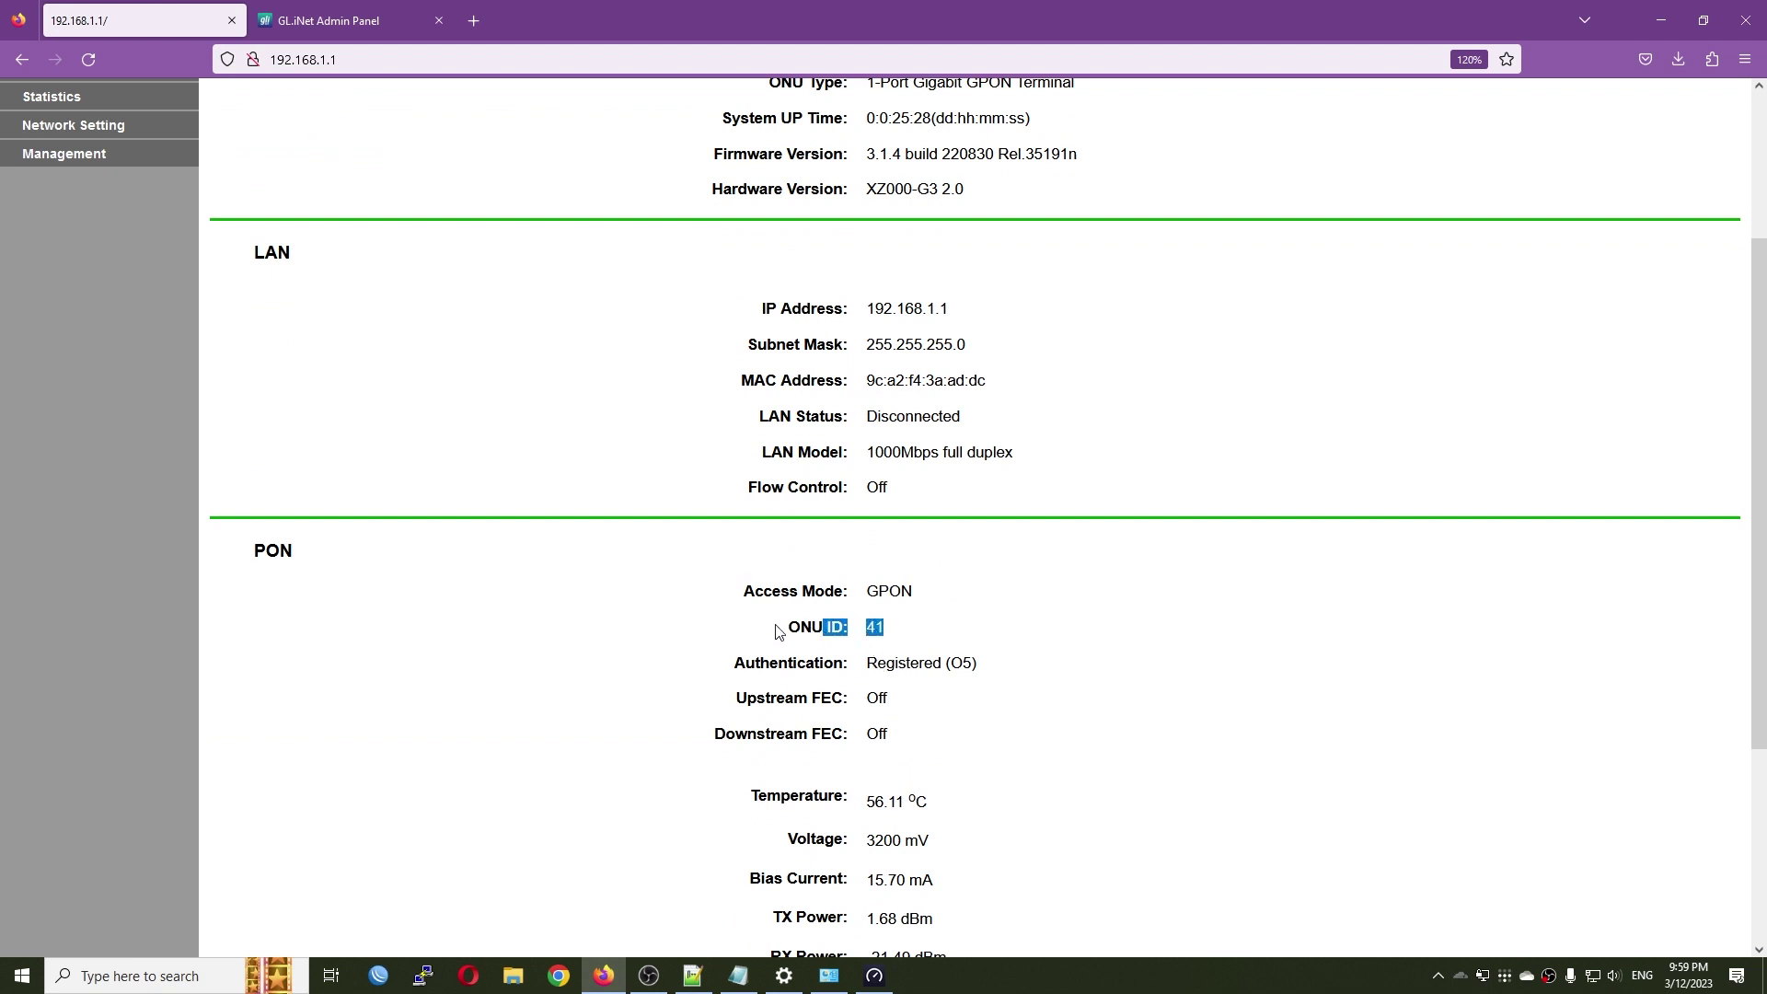
pyautogui.click(902, 648)
pyautogui.doubleClick(876, 627)
pyautogui.scroll(-4, 920, 699)
pyautogui.click(975, 641)
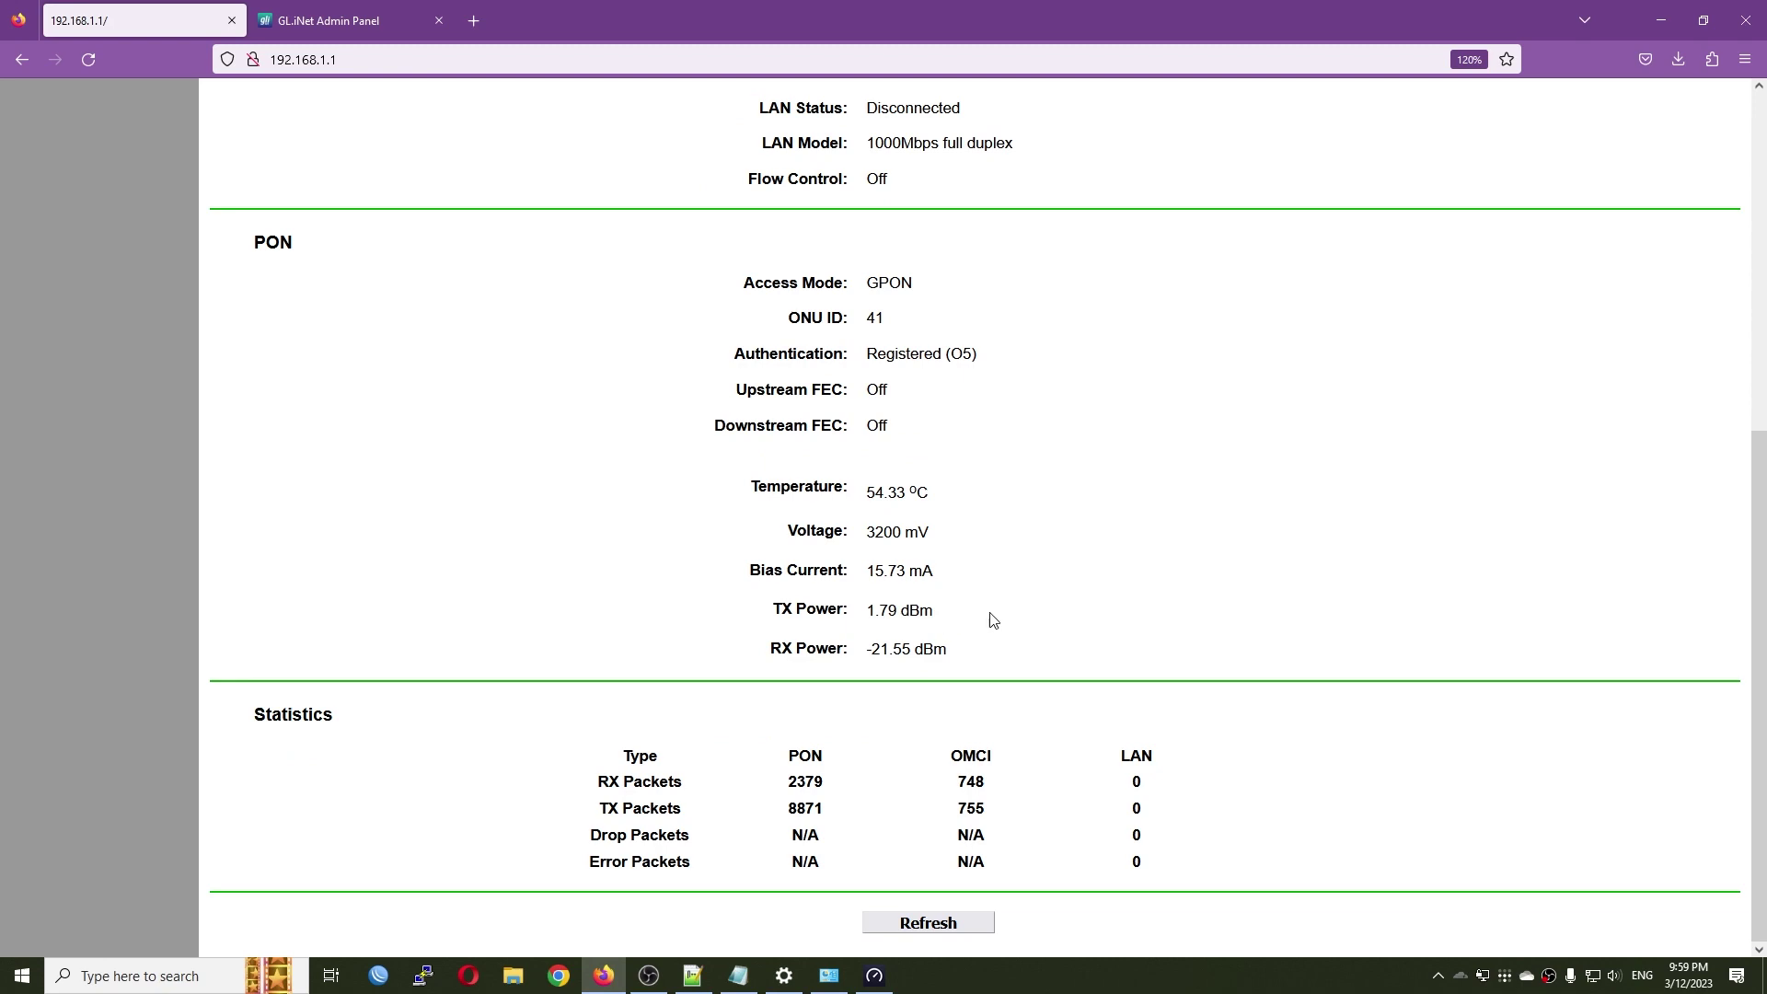
pyautogui.scroll(7, 957, 671)
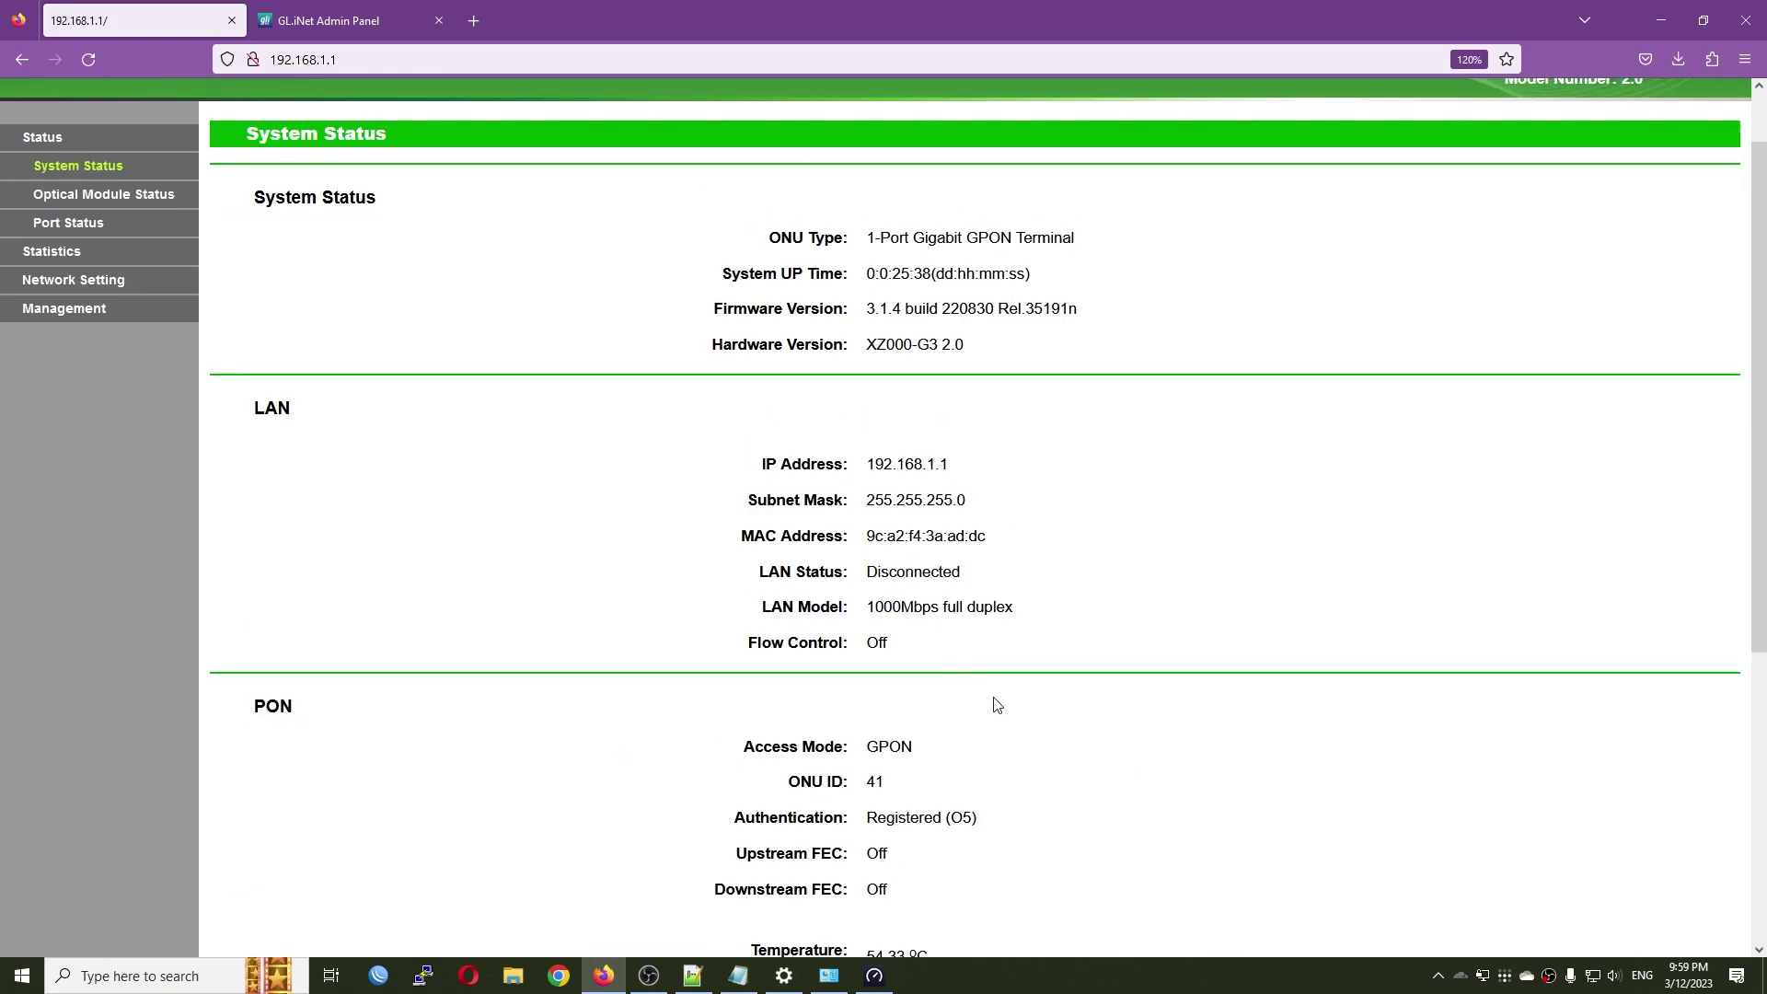
pyautogui.hotkey('ctrl', 'Tab')
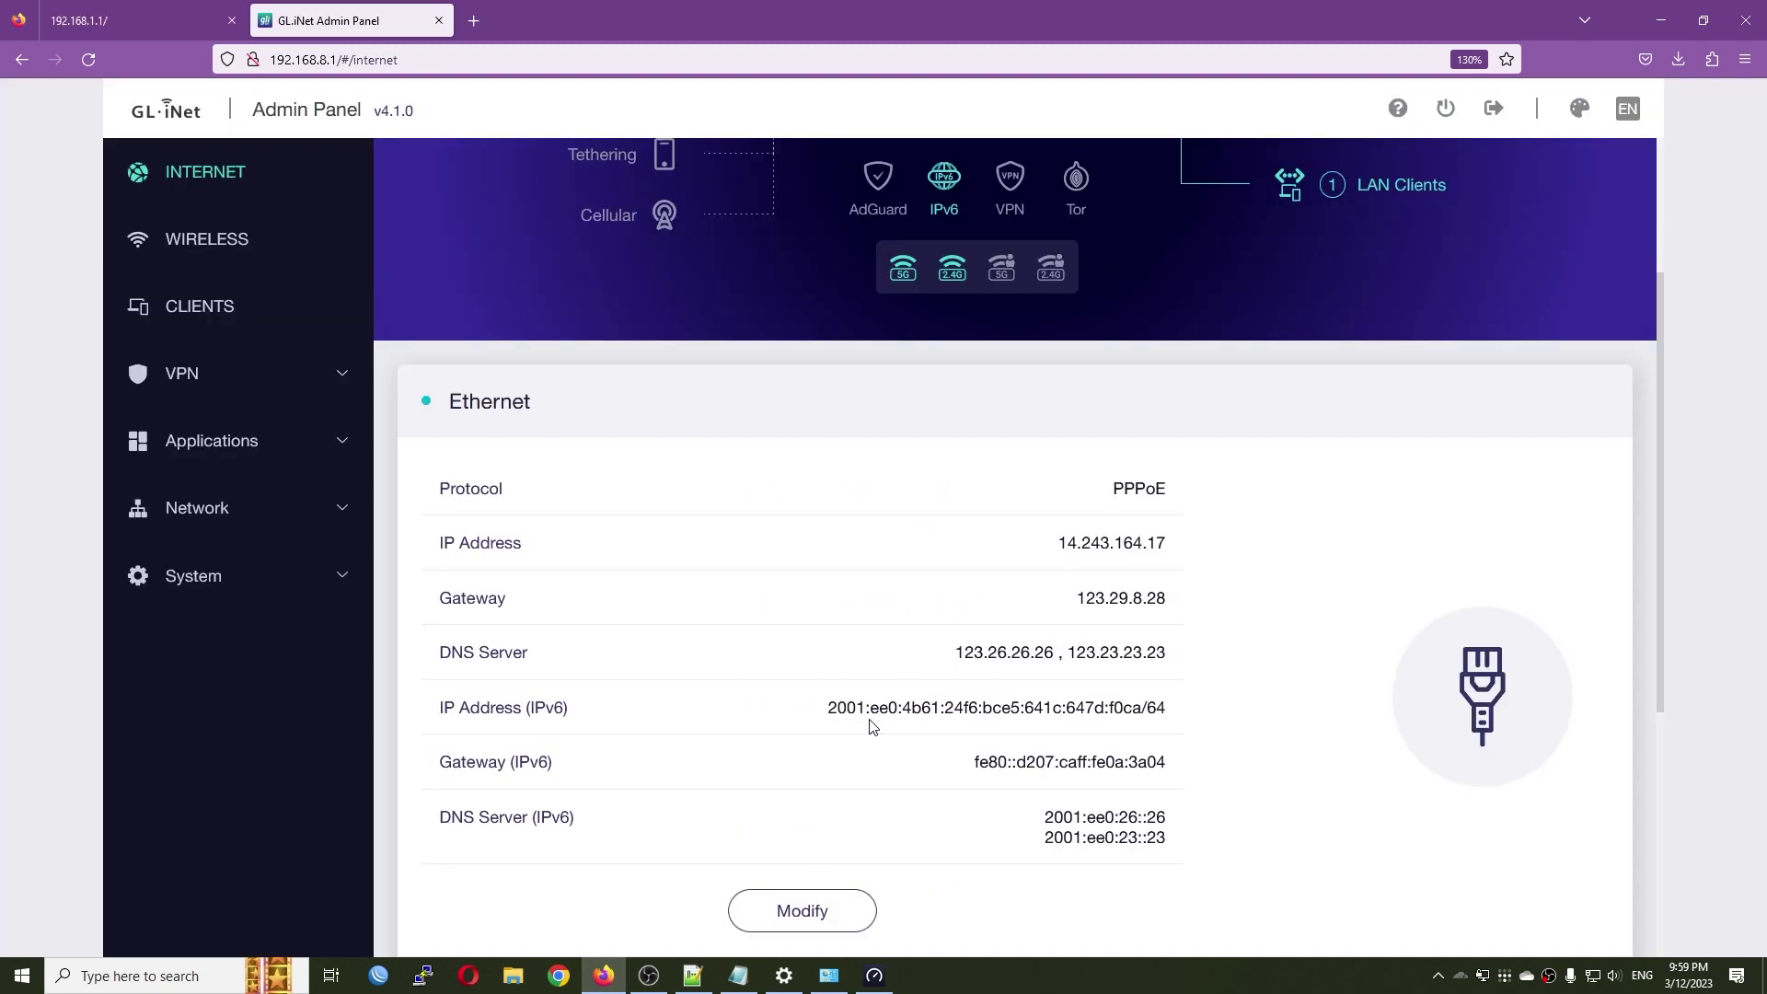
pyautogui.click(874, 975)
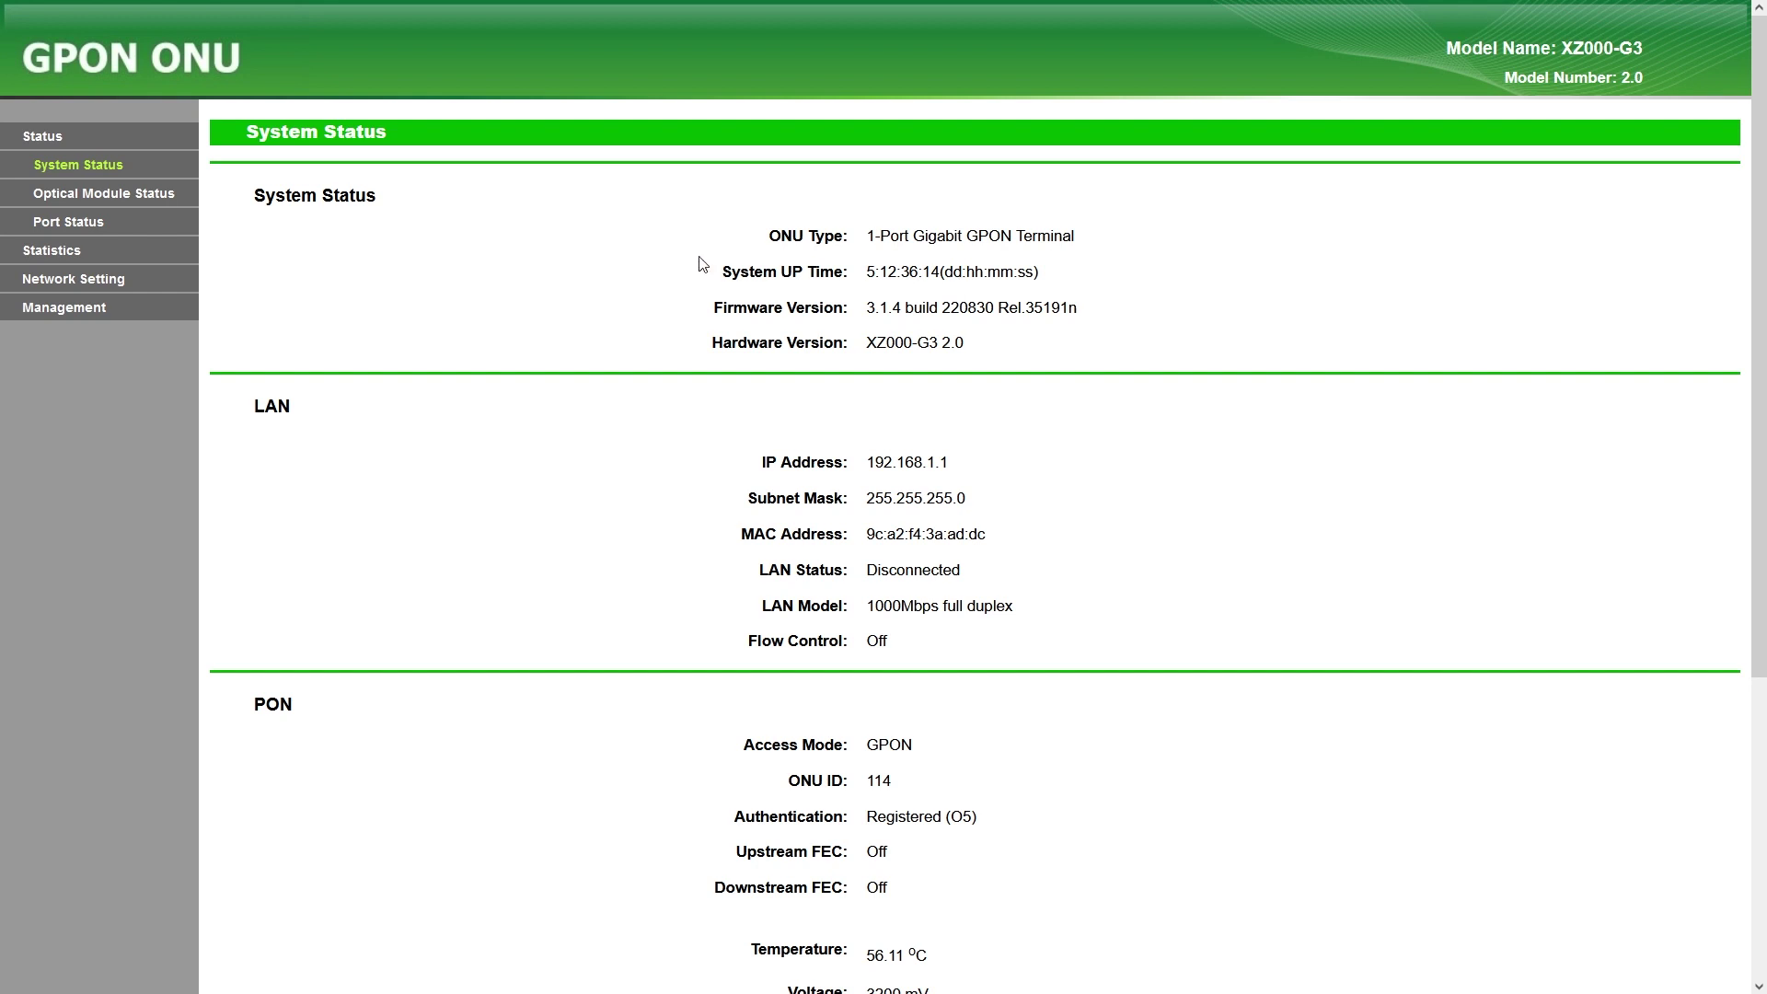
# Step: Review the ONU uptime, then the Vlan Setting scan showing PPPoE on VLAN 413
pyautogui.moveTo(1059, 282); pyautogui.dragTo(791, 268)
pyautogui.scroll(-3, 1012, 548)
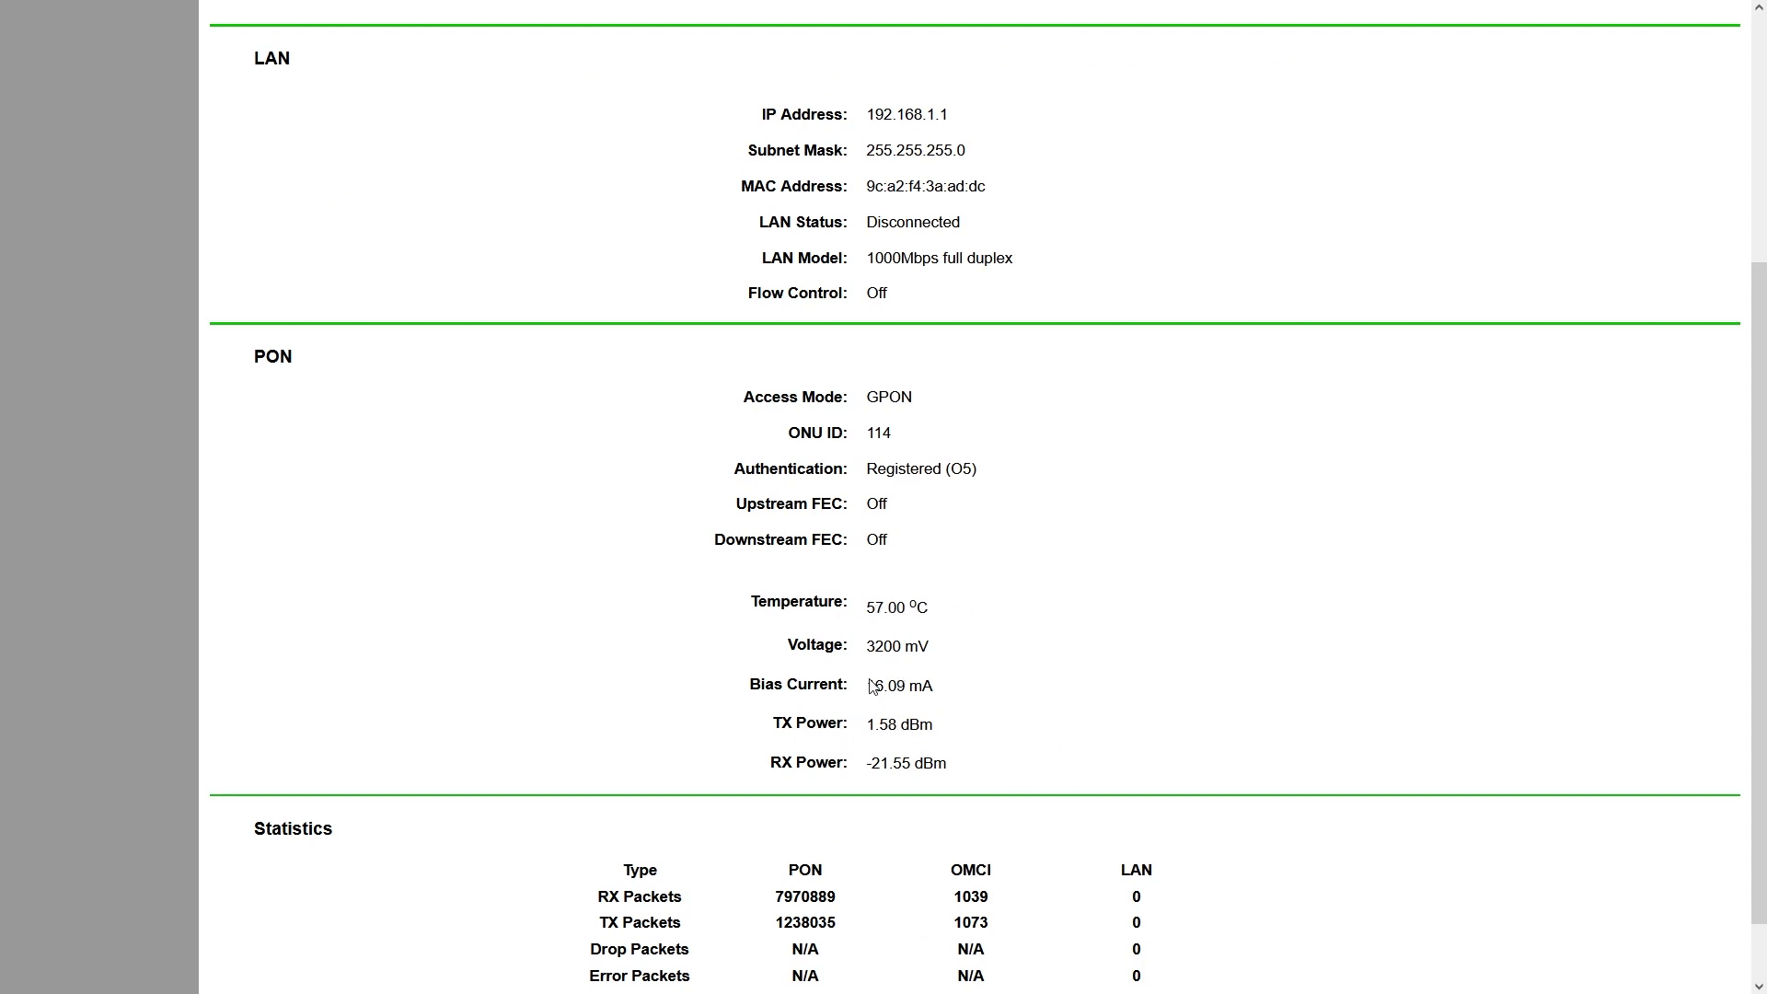
pyautogui.scroll(3, 872, 686)
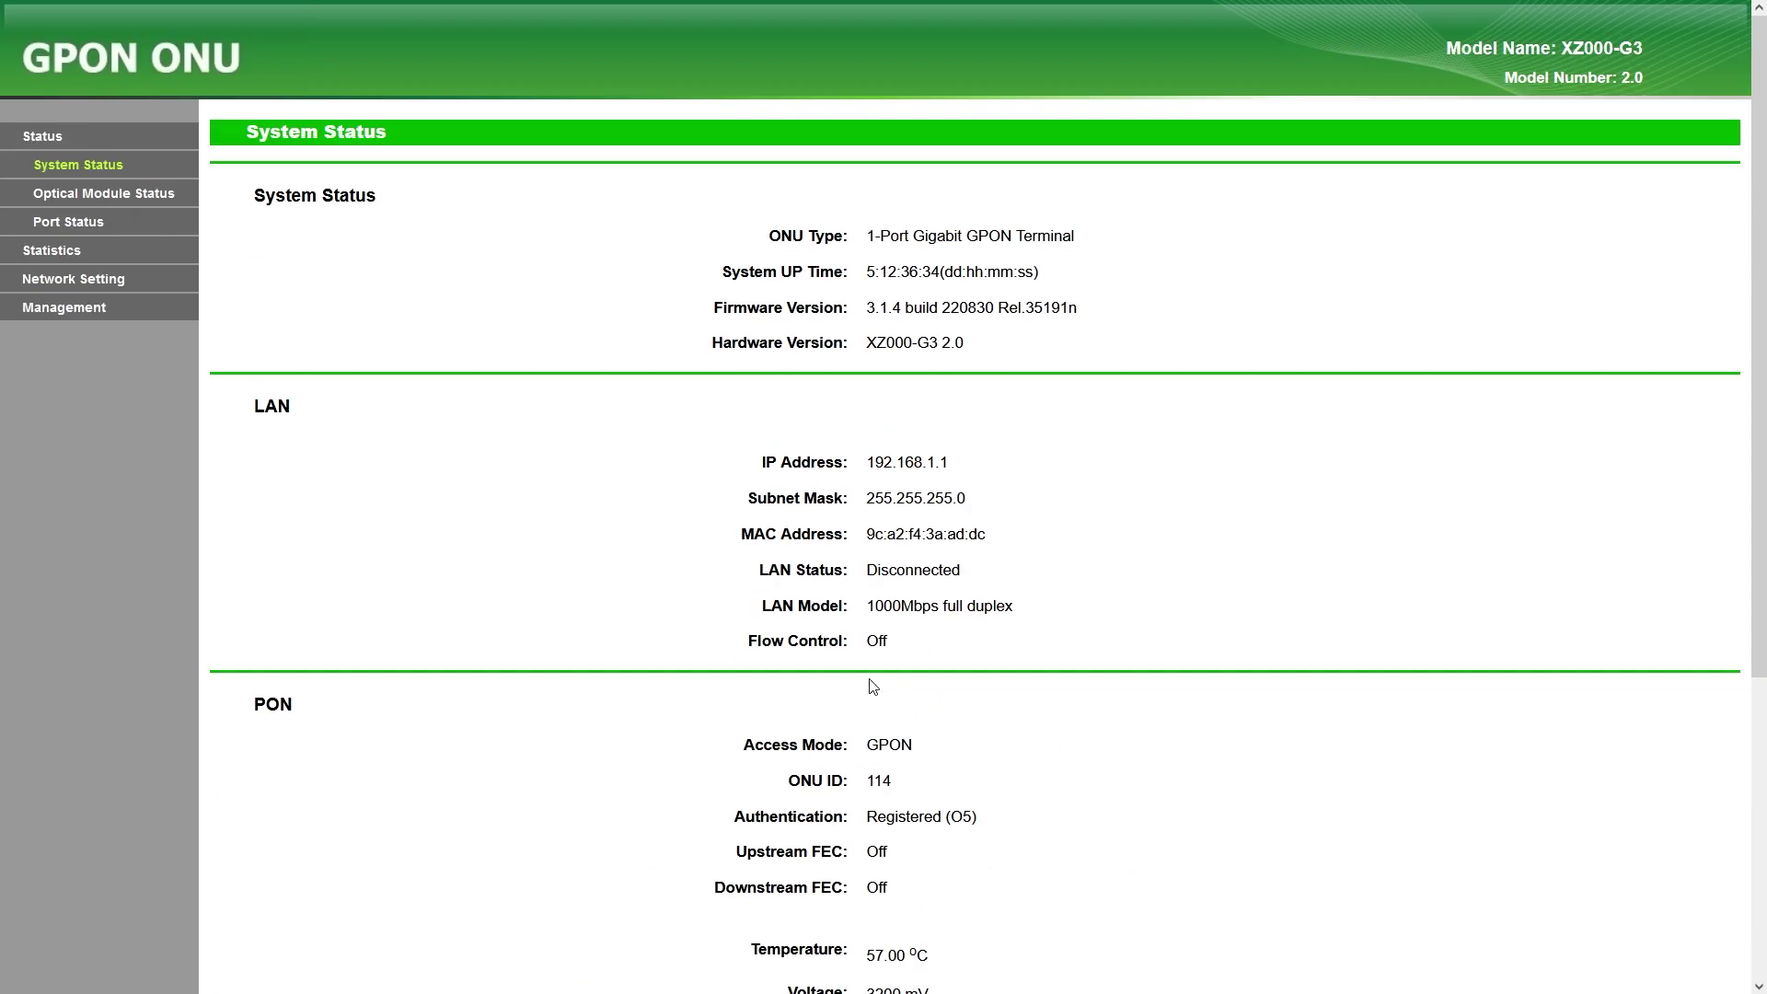
pyautogui.click(79, 279)
pyautogui.click(96, 256)
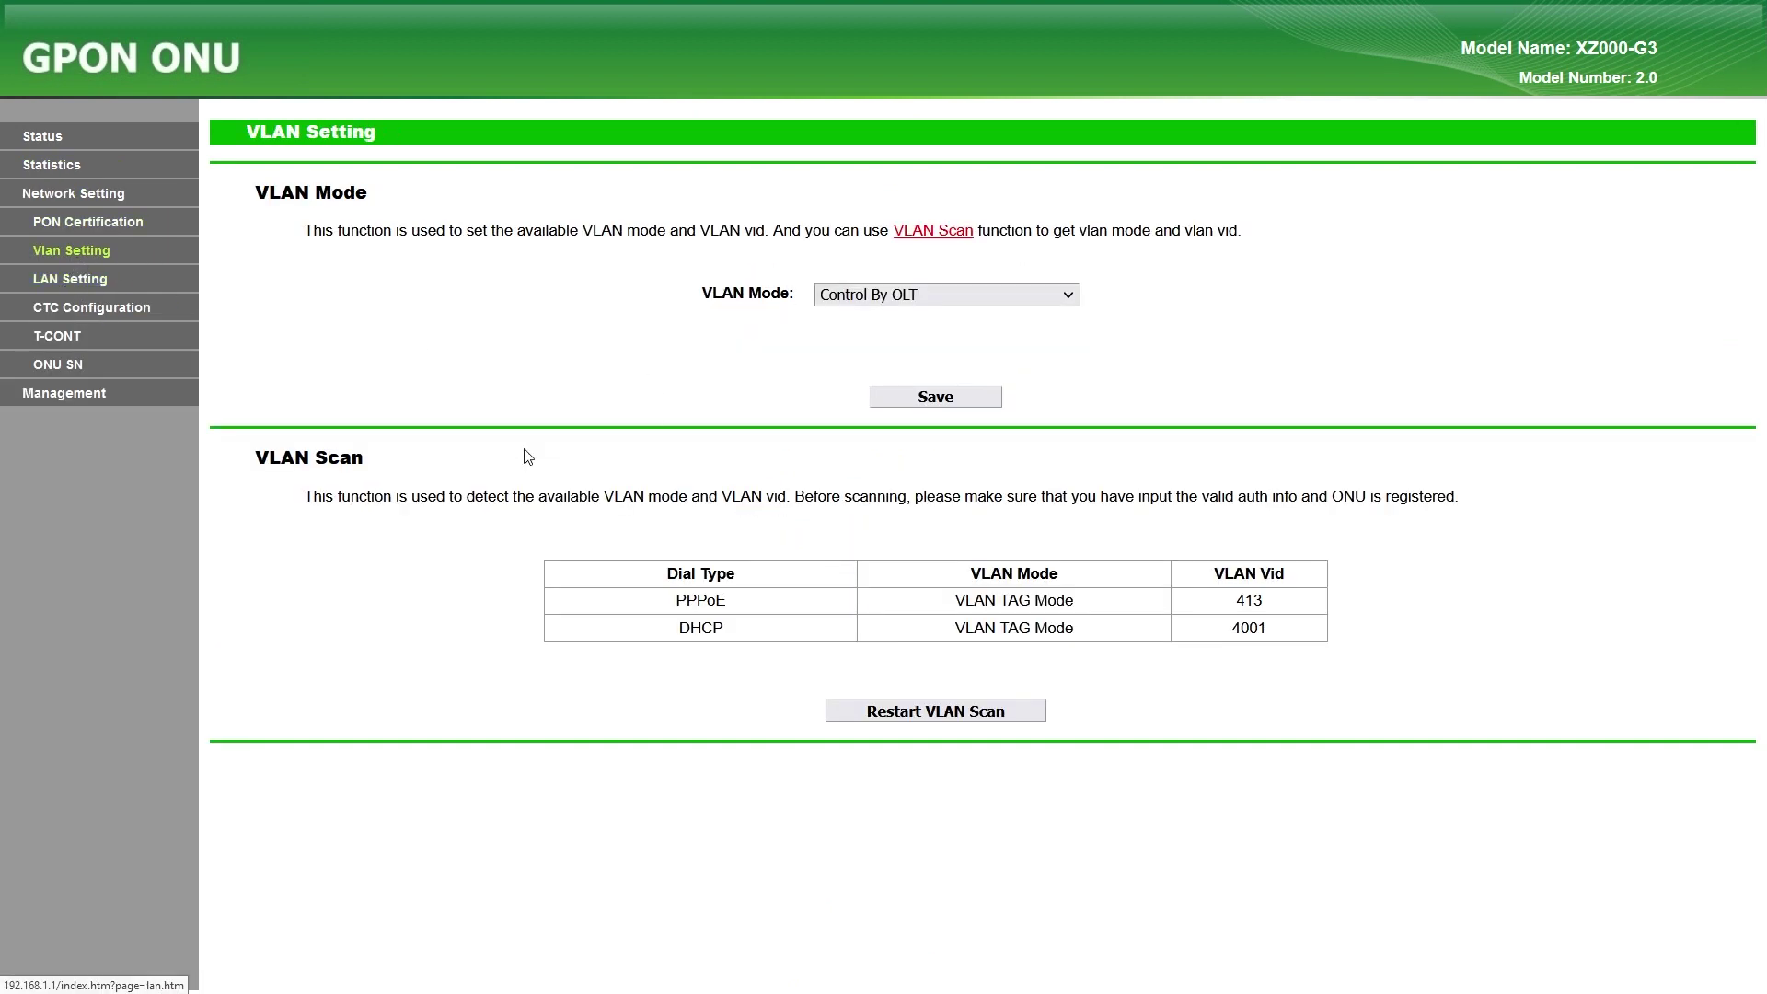
pyautogui.moveTo(736, 607); pyautogui.dragTo(681, 609)
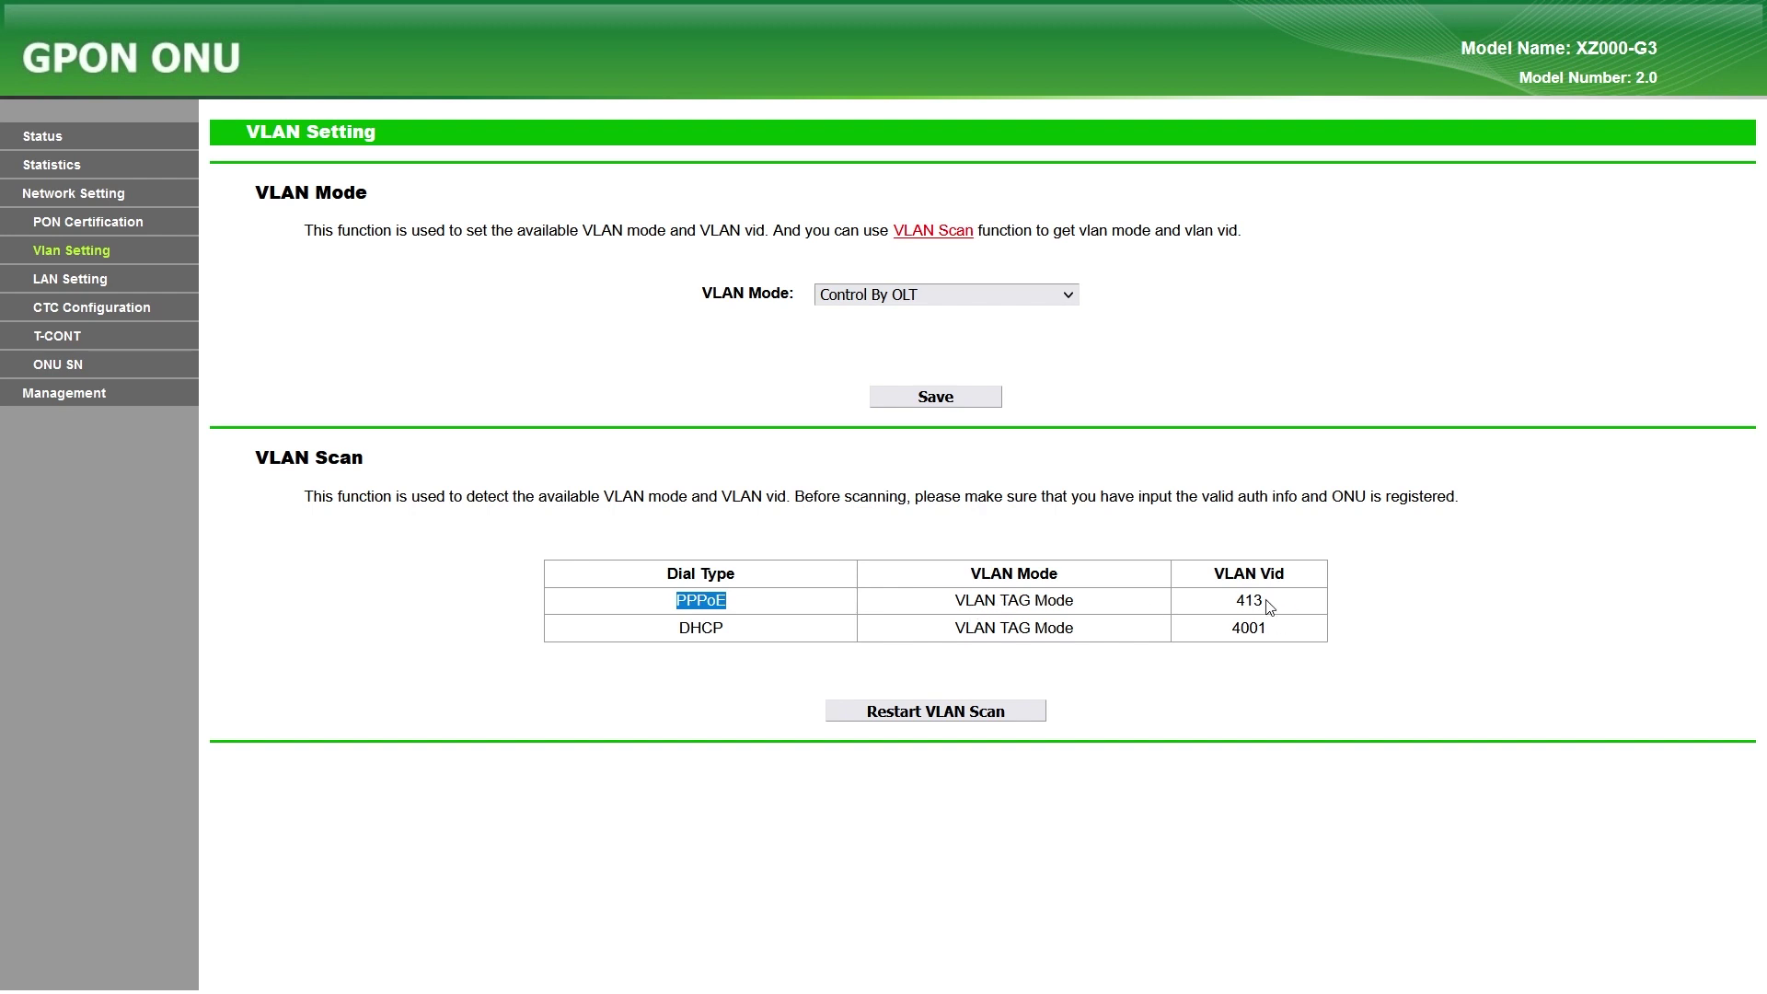
pyautogui.moveTo(1267, 602); pyautogui.dragTo(1228, 606)
# Step: Check the ONU SN page for Vendor ID VNPT and its serial number
pyautogui.click(81, 366)
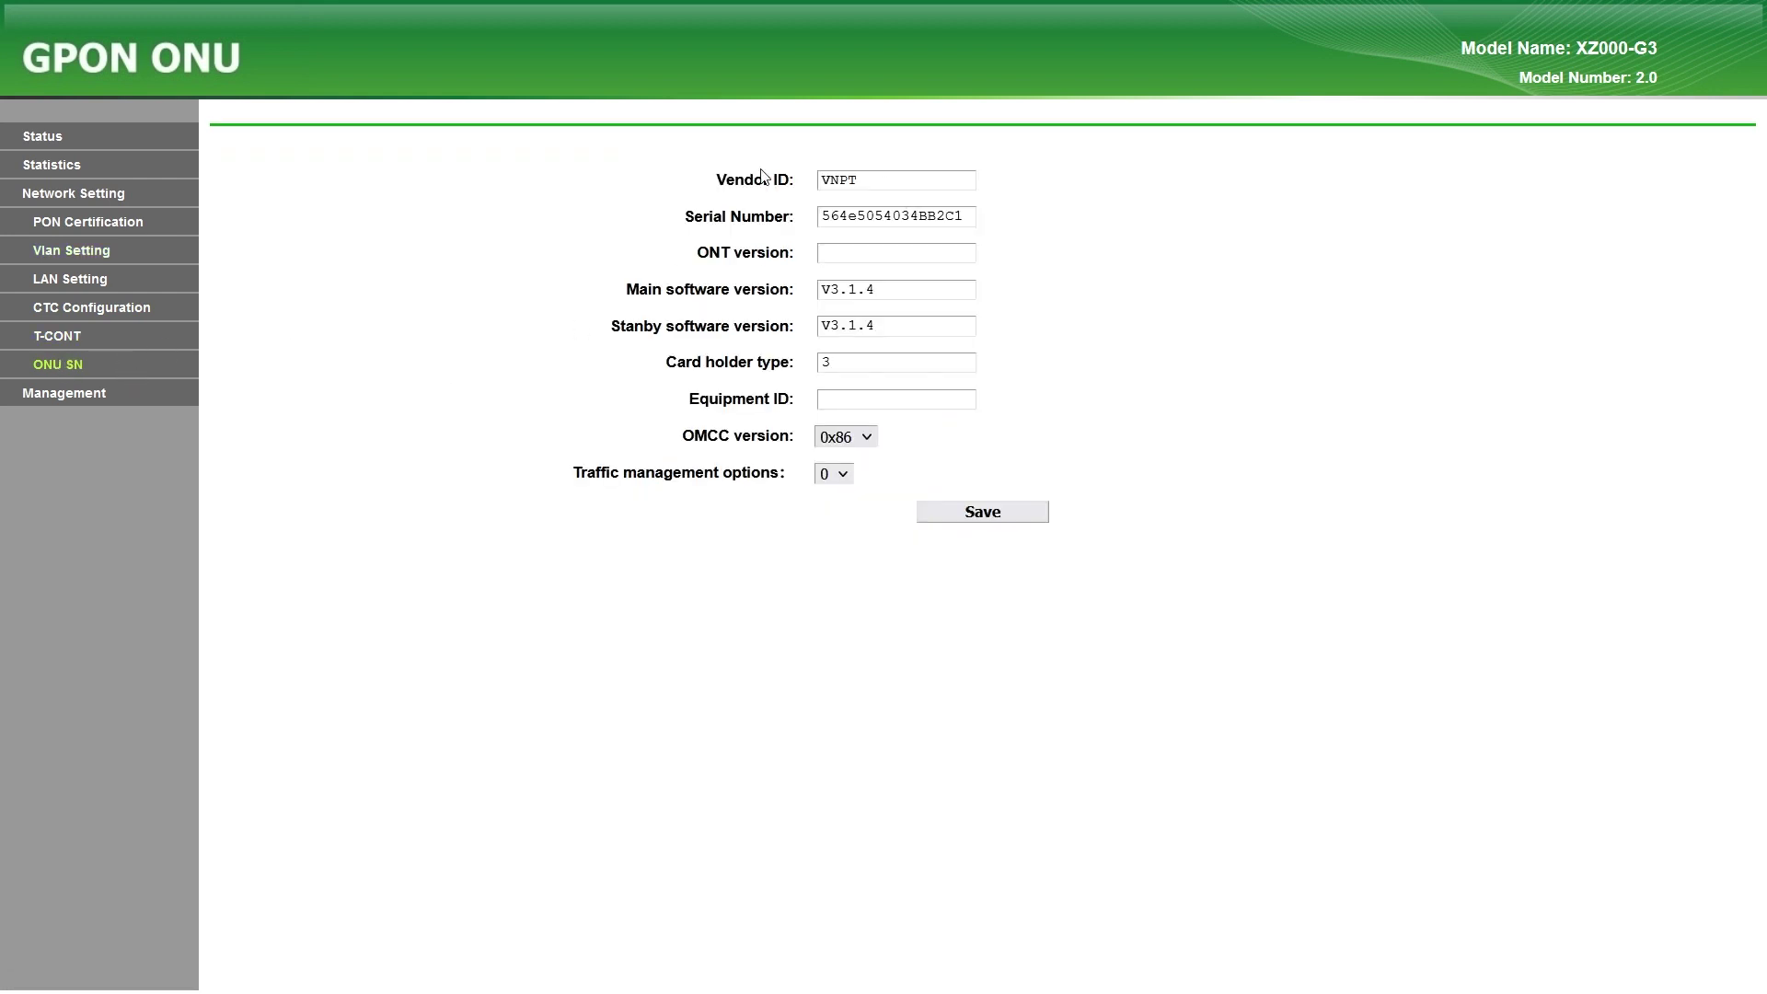
pyautogui.doubleClick(827, 181)
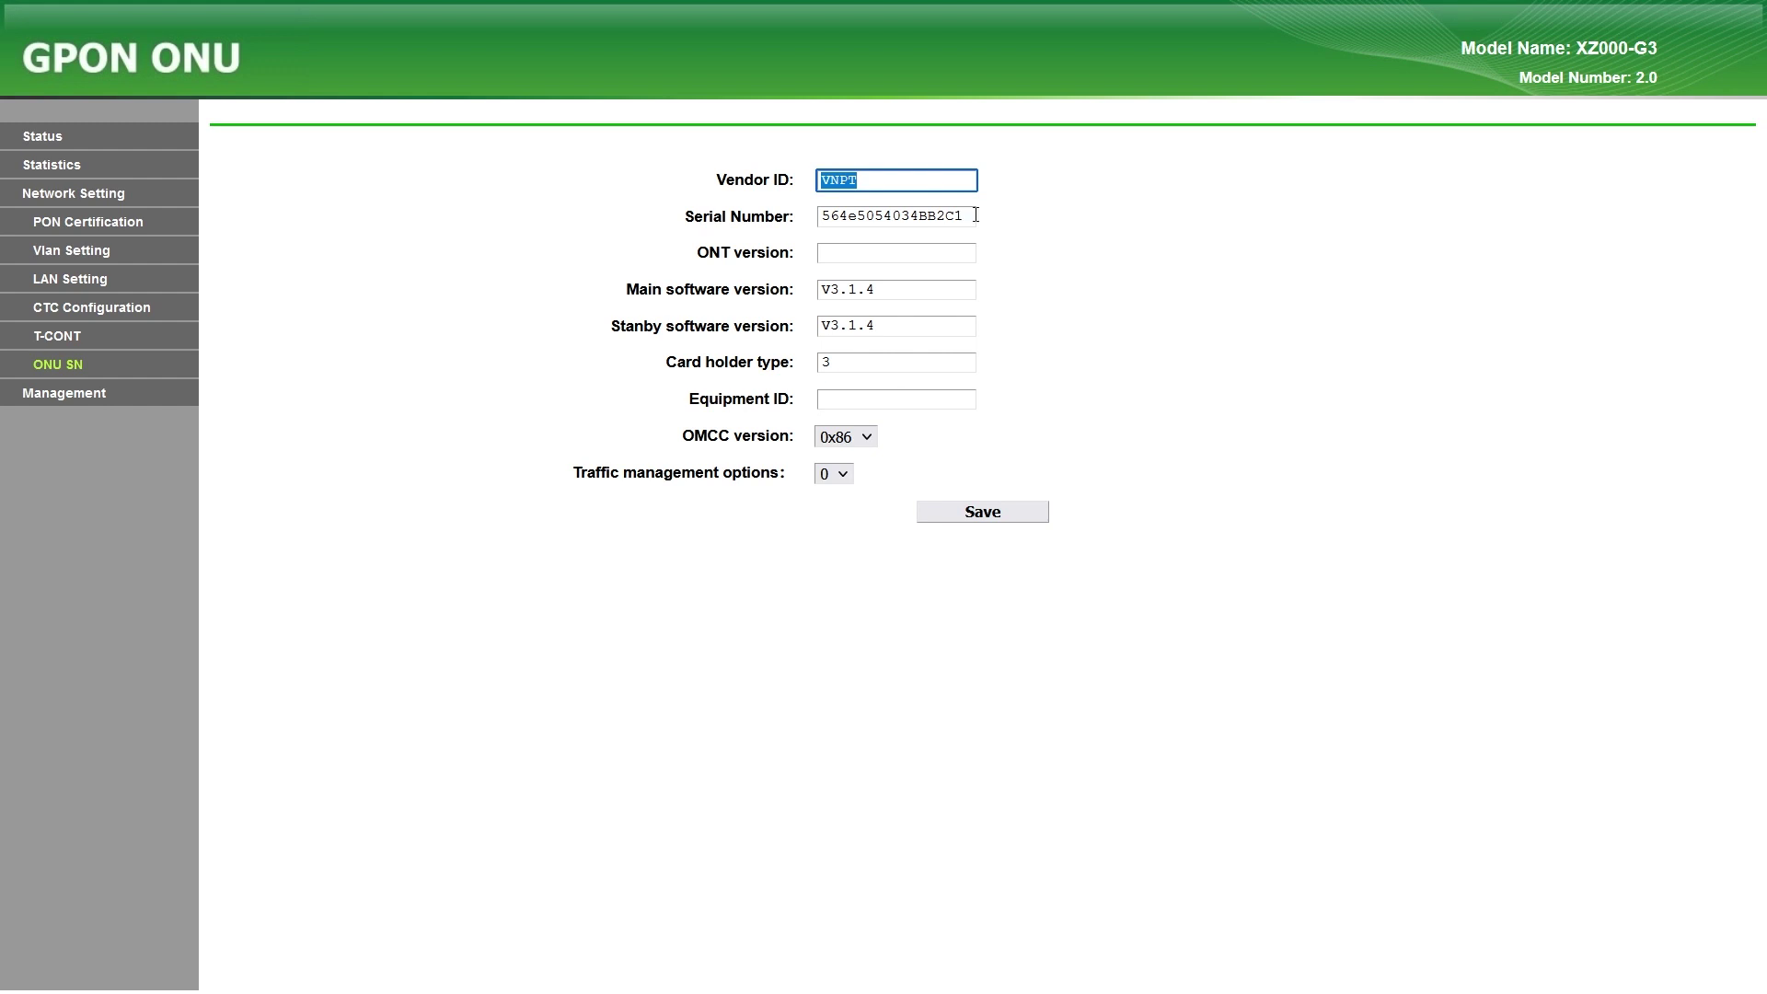
pyautogui.moveTo(975, 215); pyautogui.dragTo(816, 217)
pyautogui.click(1150, 293)
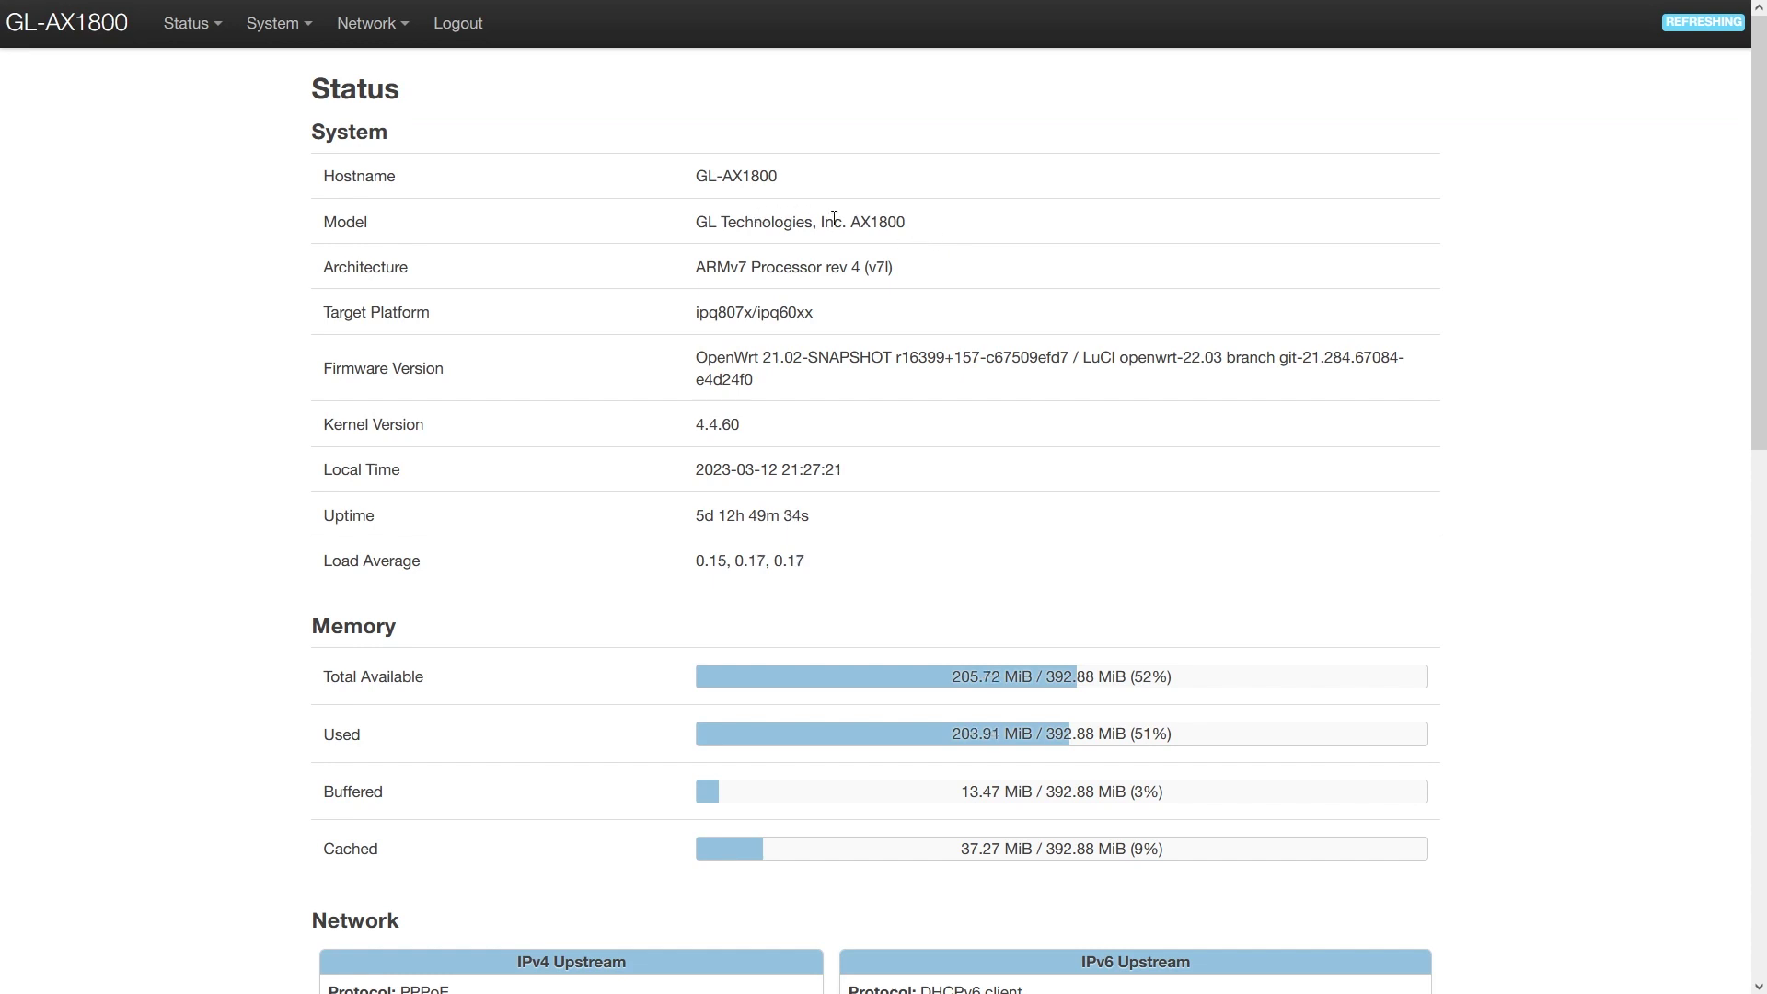
# Step: Inspect the LuCI Interfaces page and WAN settings, confirming PPPoE on eth0.413, without changes
pyautogui.tripleClick(805, 518)
pyautogui.moveTo(373, 23)
pyautogui.click(377, 73)
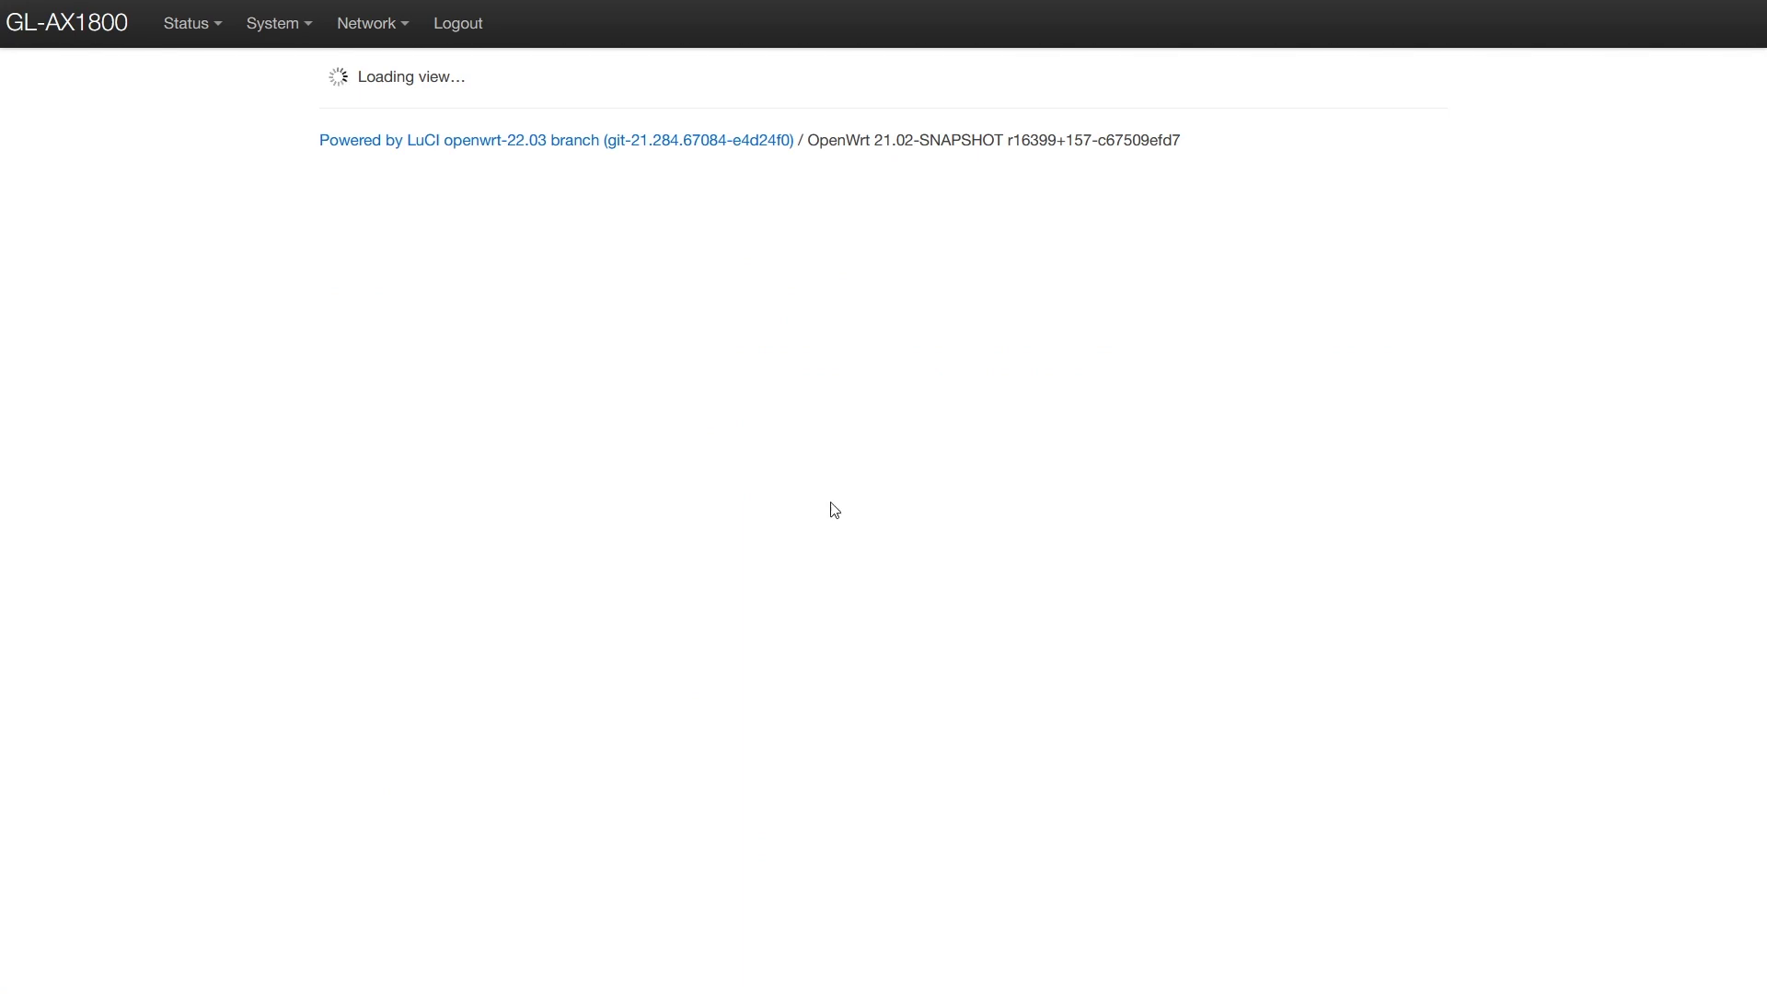
pyautogui.scroll(-4, 736, 727)
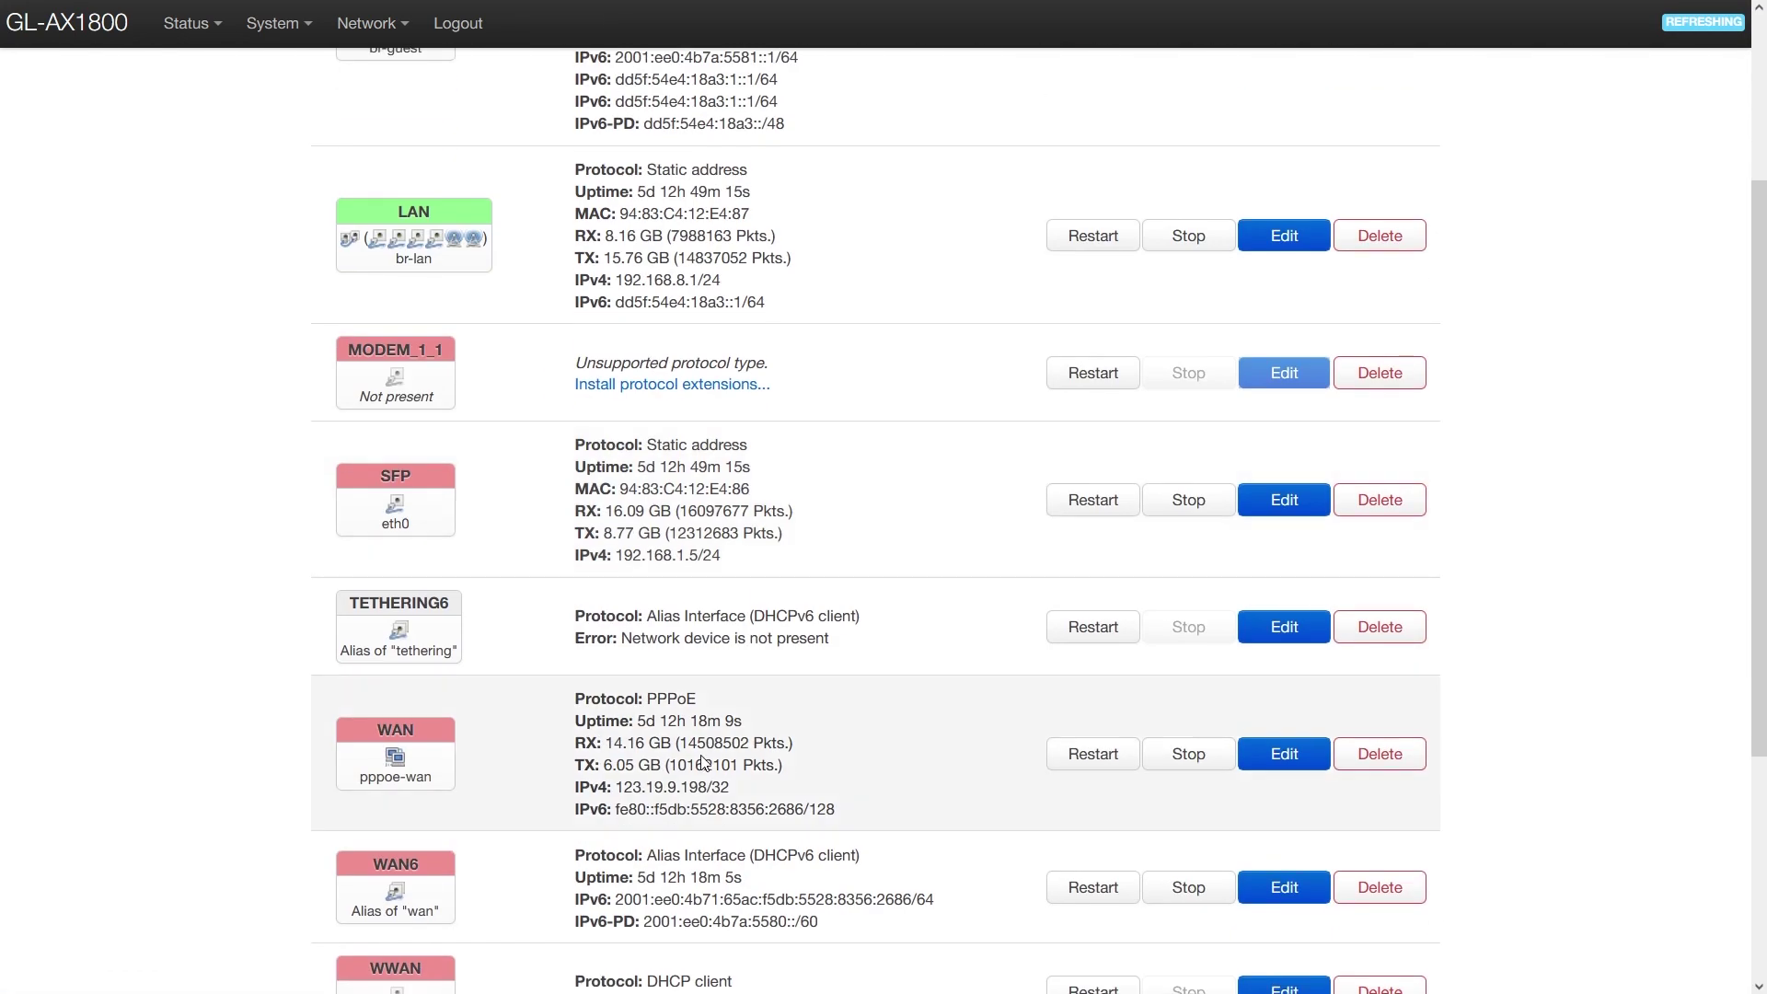
pyautogui.scroll(-2, 708, 746)
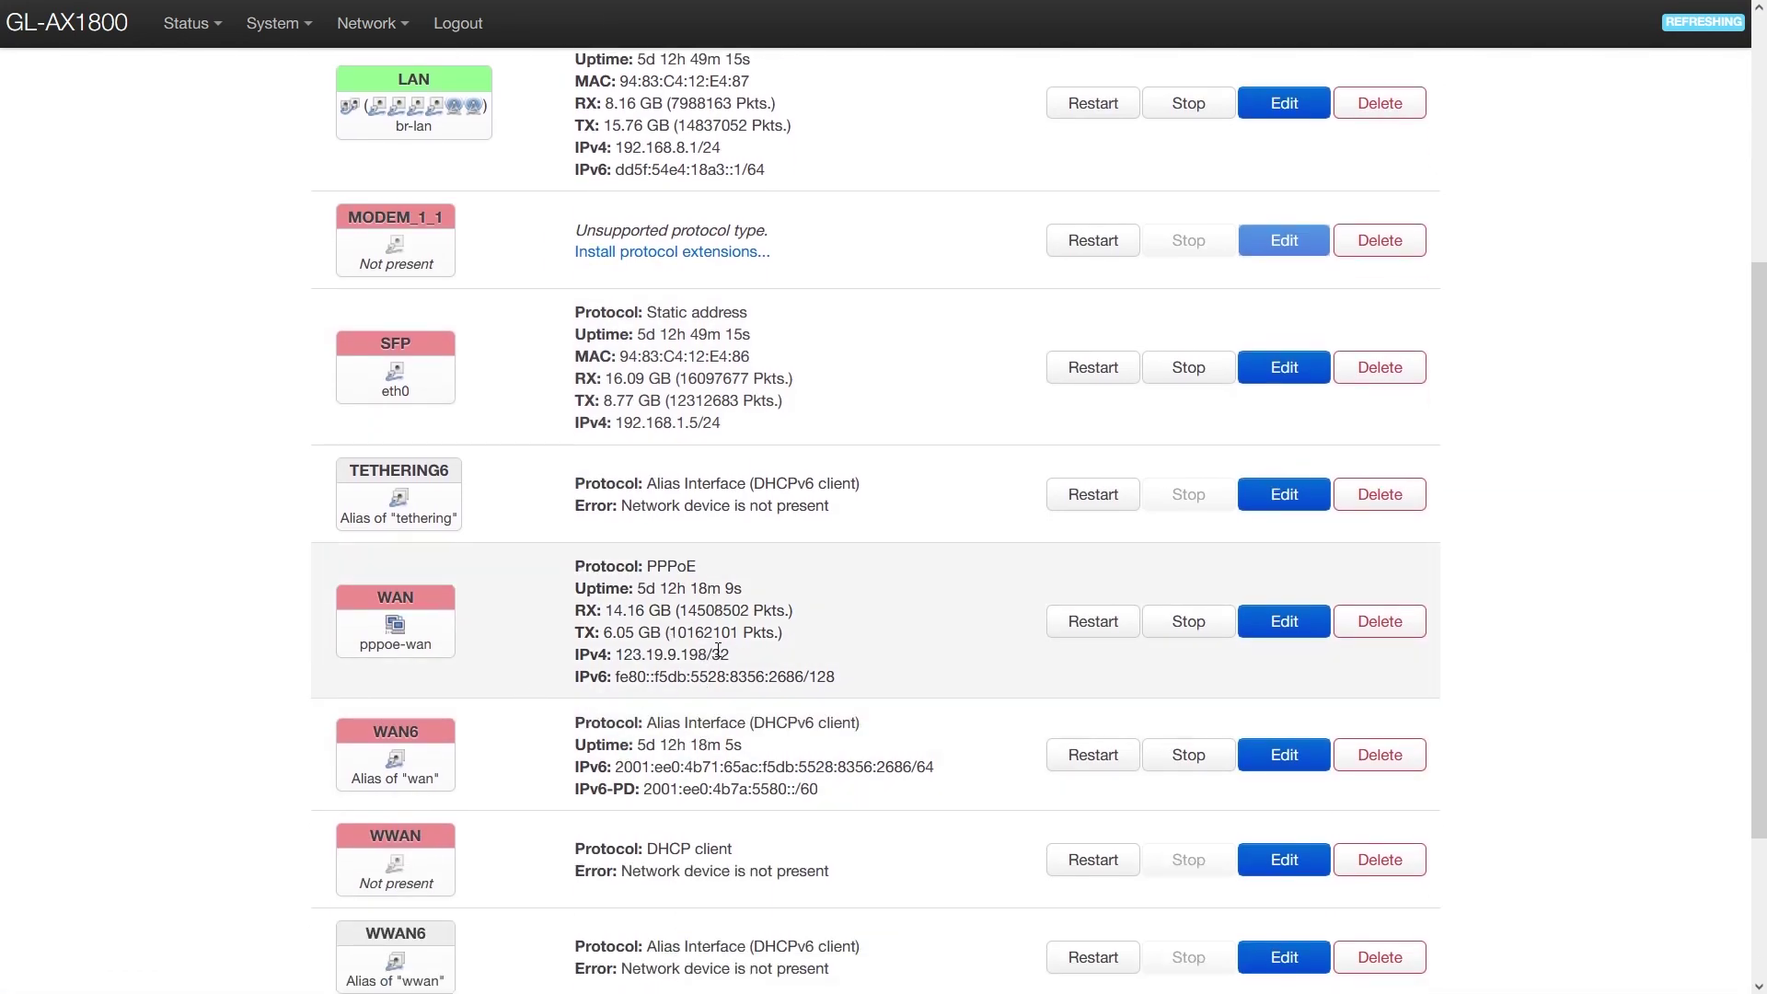
pyautogui.moveTo(699, 565); pyautogui.dragTo(575, 568)
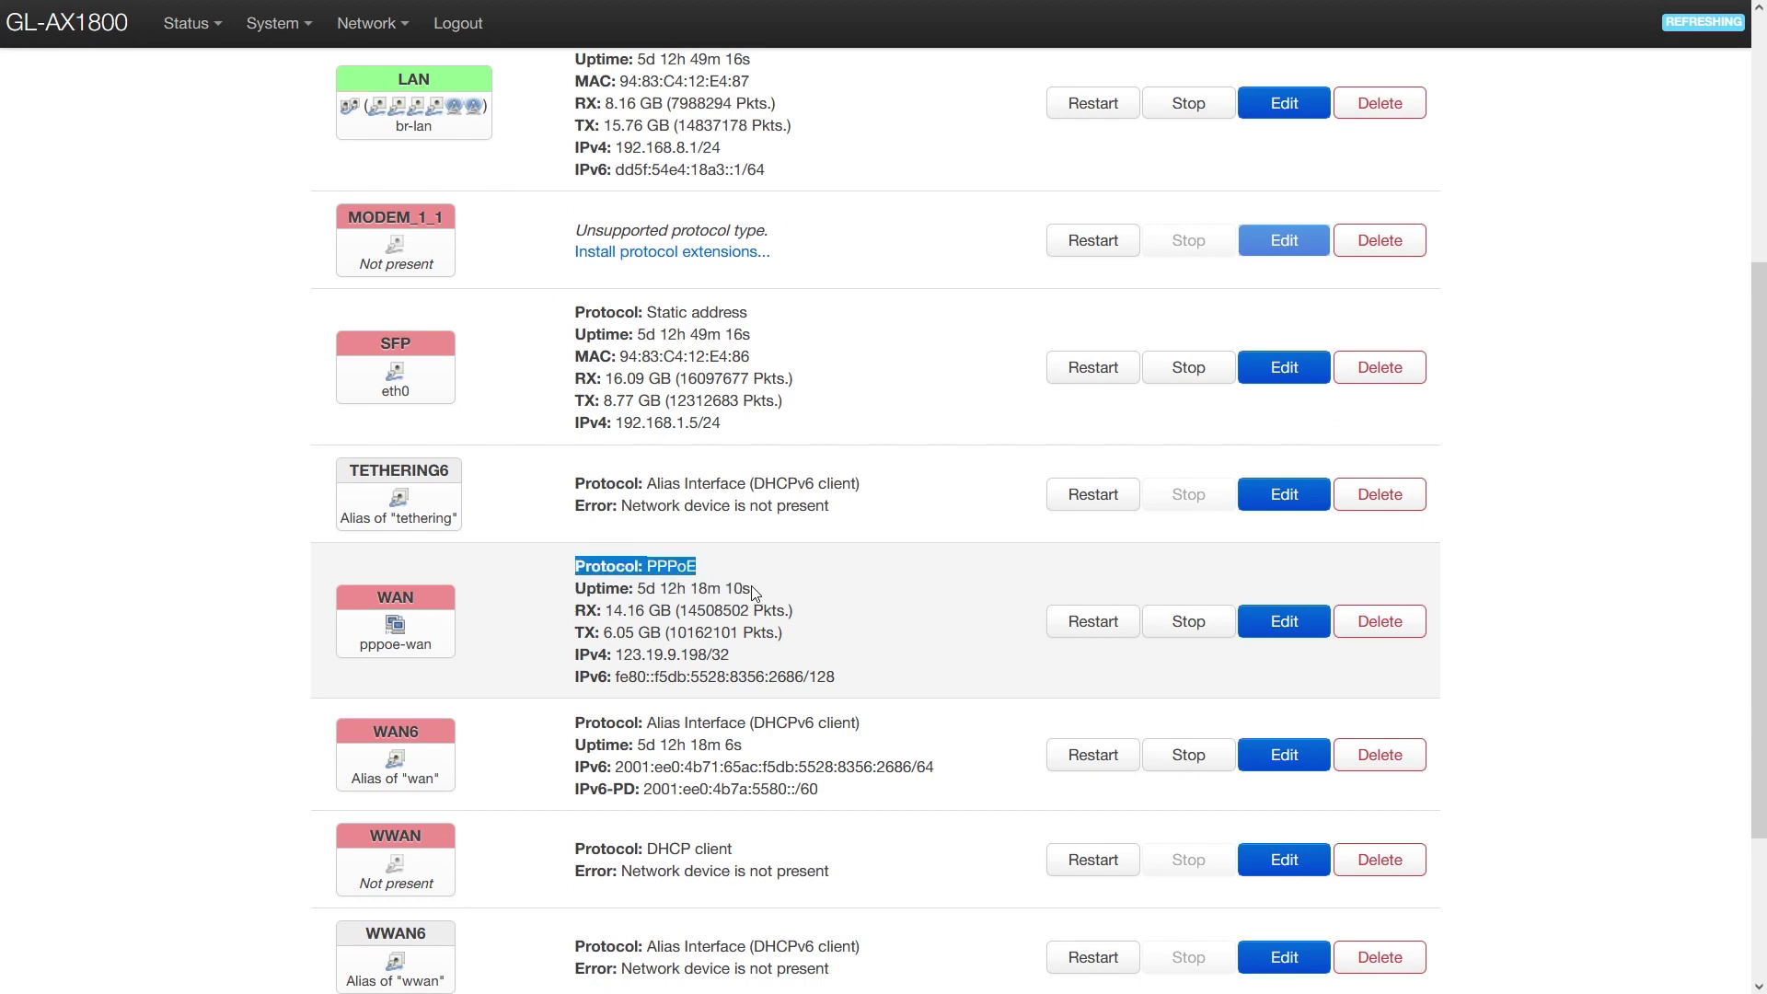
pyautogui.click(1282, 622)
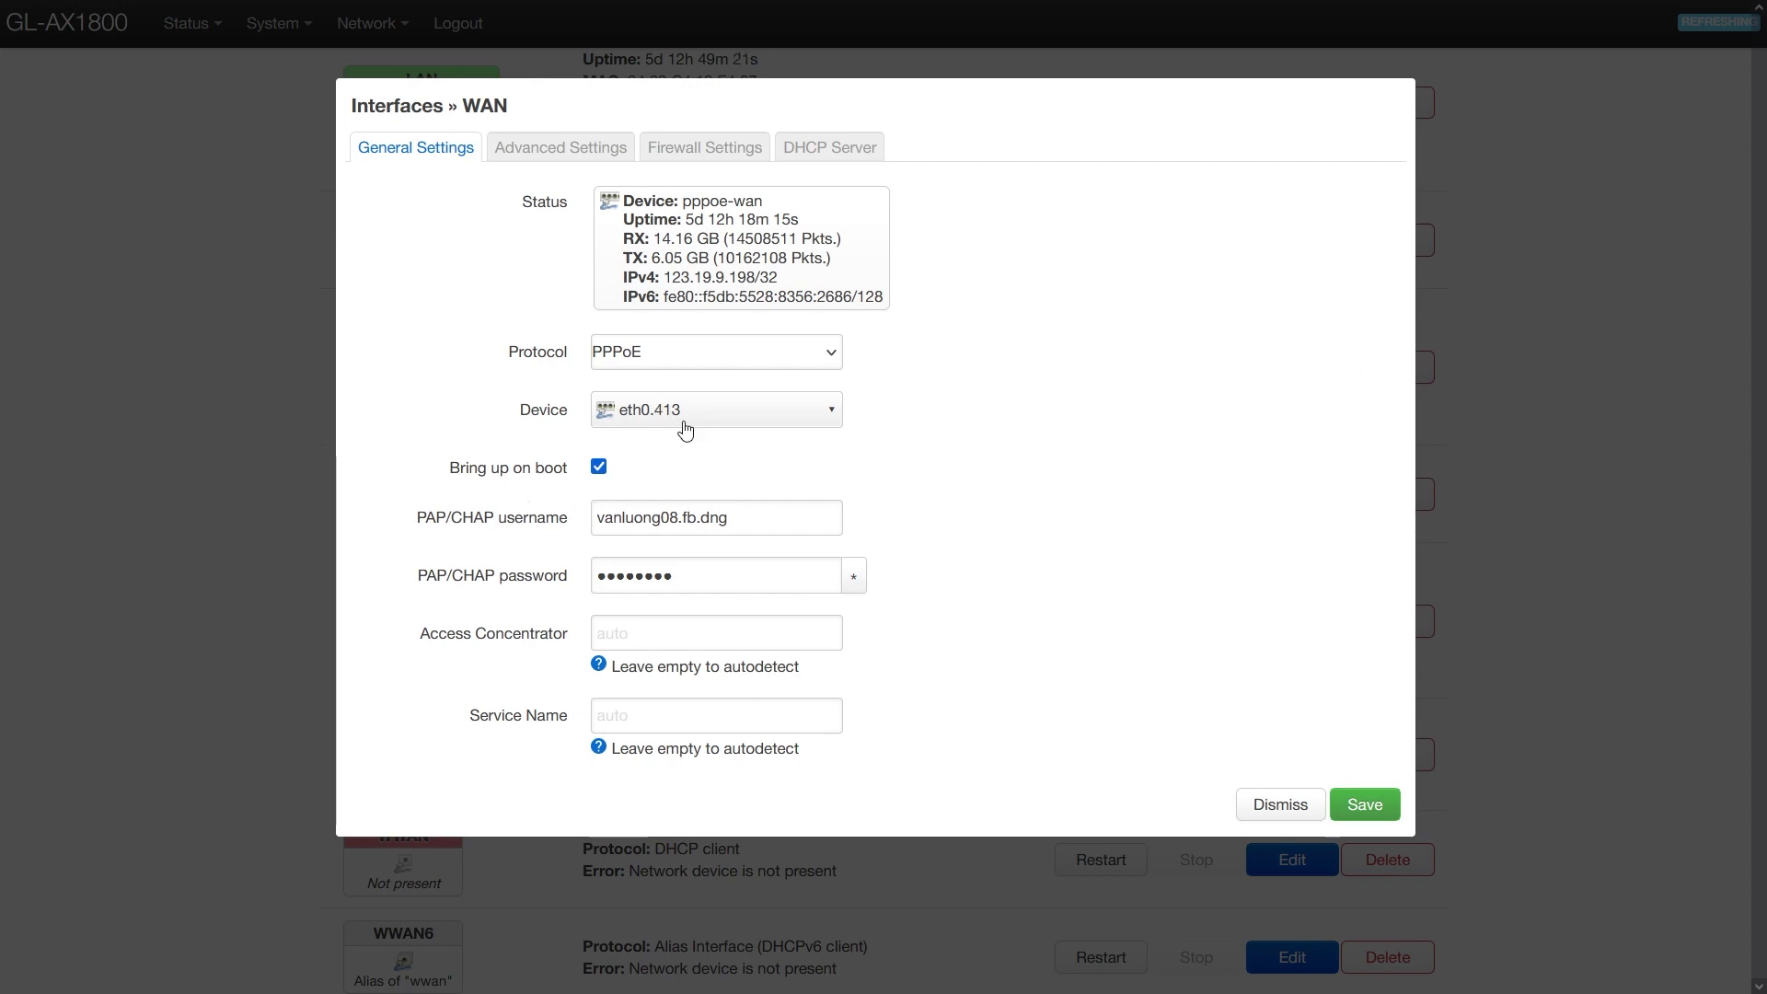
pyautogui.click(1251, 797)
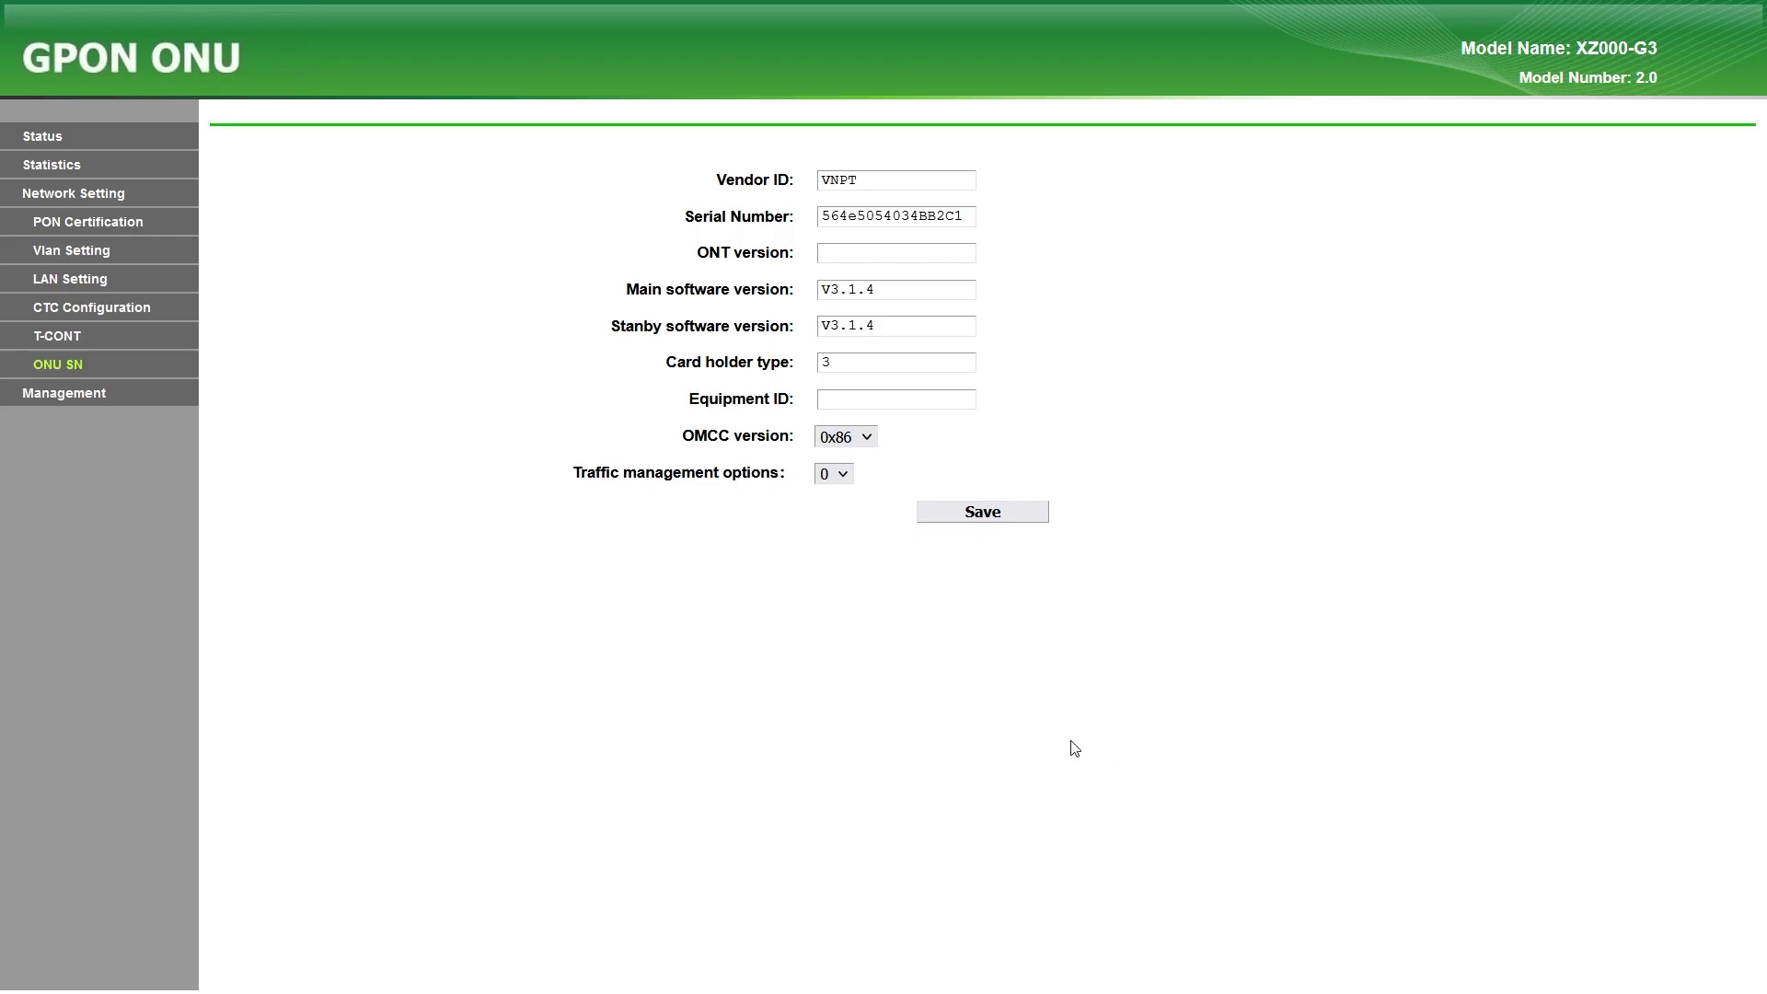
# Step: Go back to the ONU's Vlan Setting page by way of its LAN settings
pyautogui.click(76, 284)
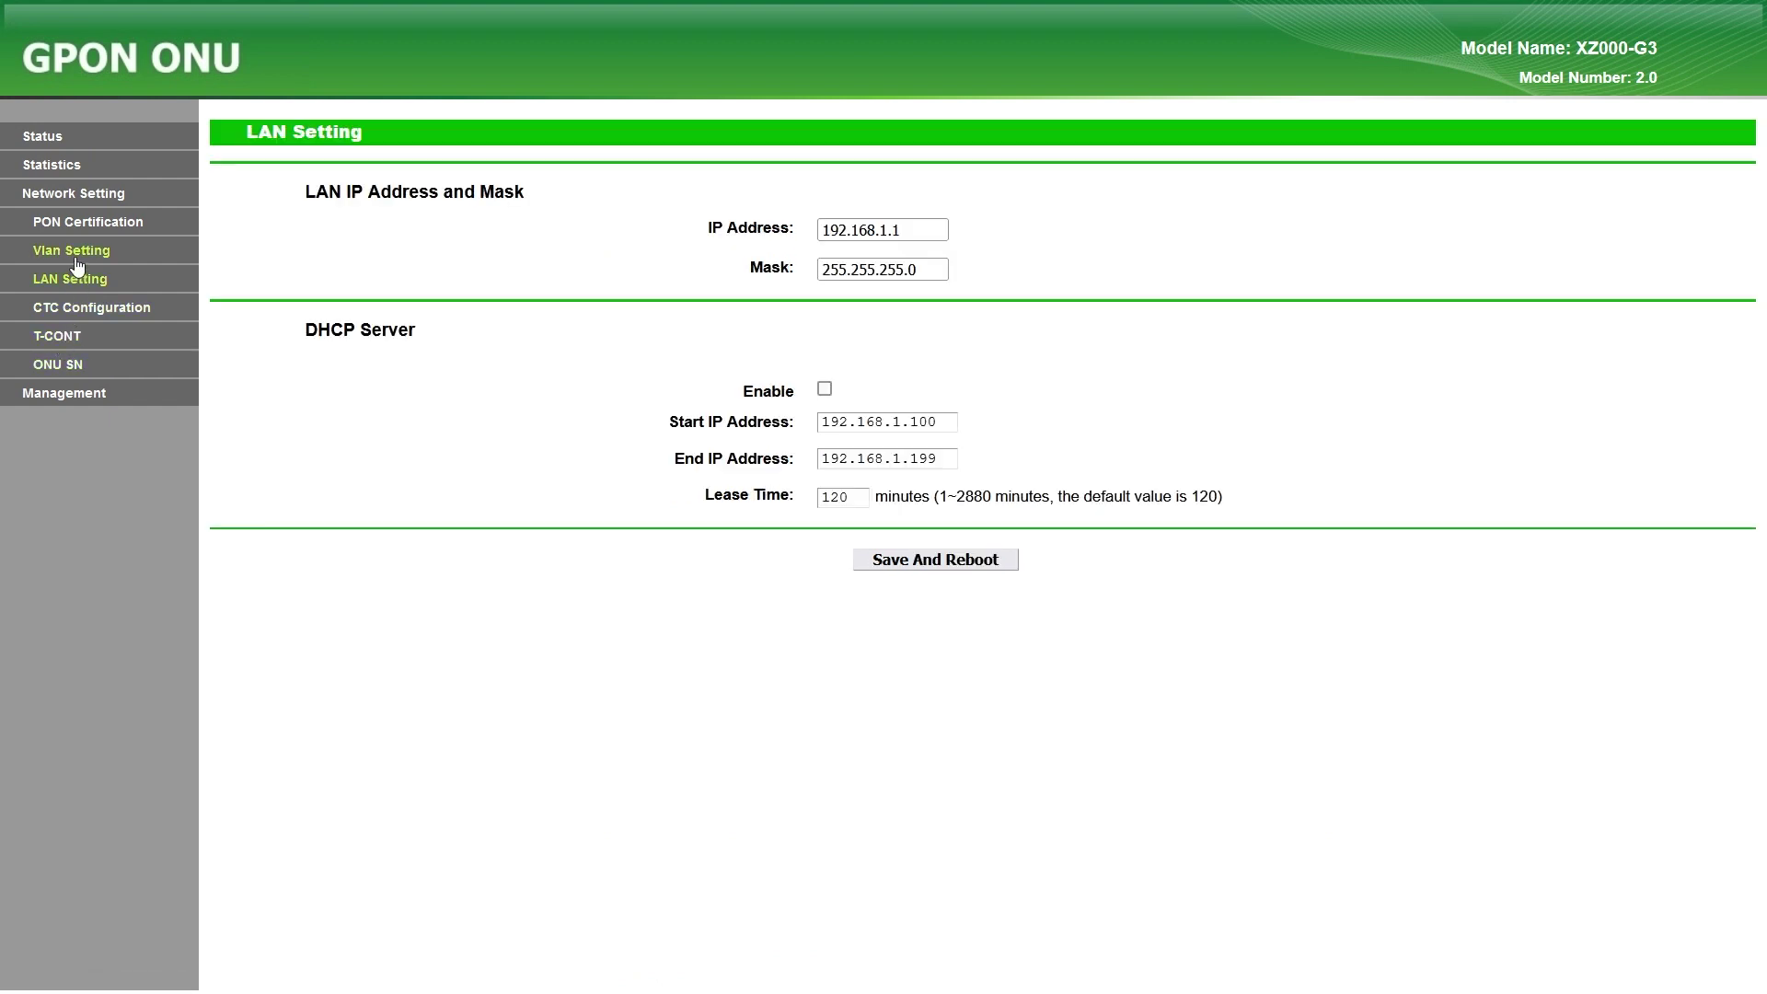
pyautogui.click(74, 252)
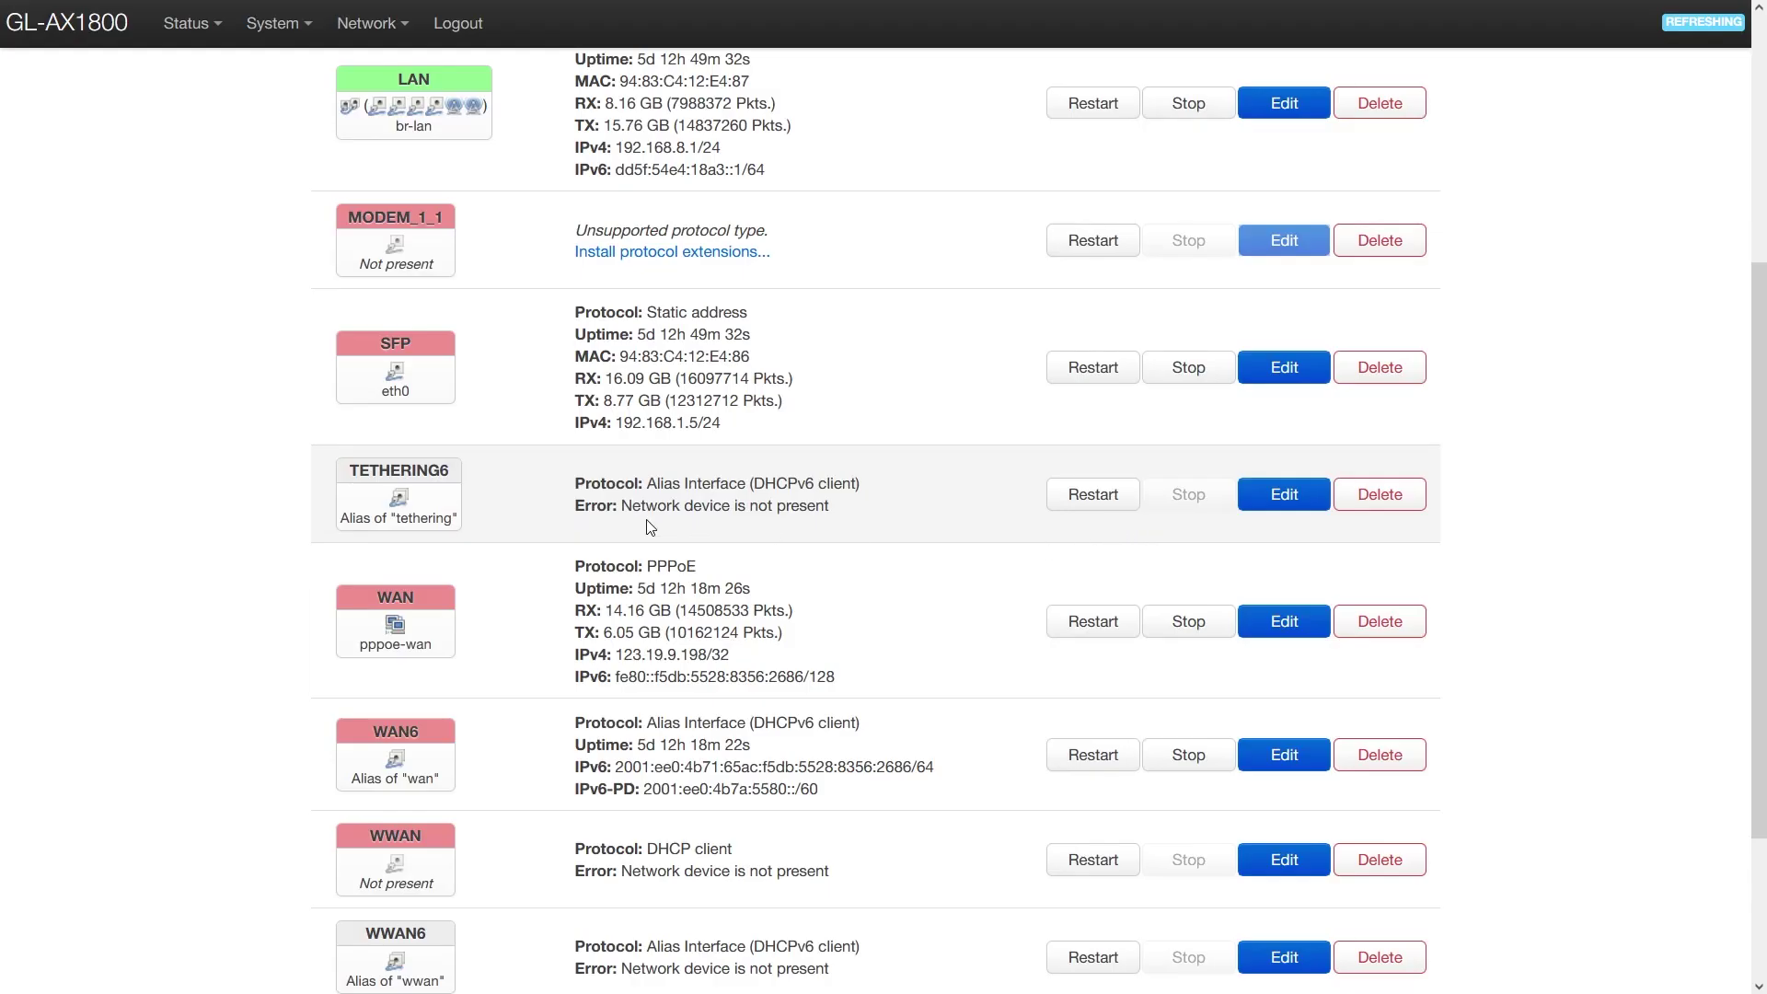
pyautogui.scroll(4, 650, 526)
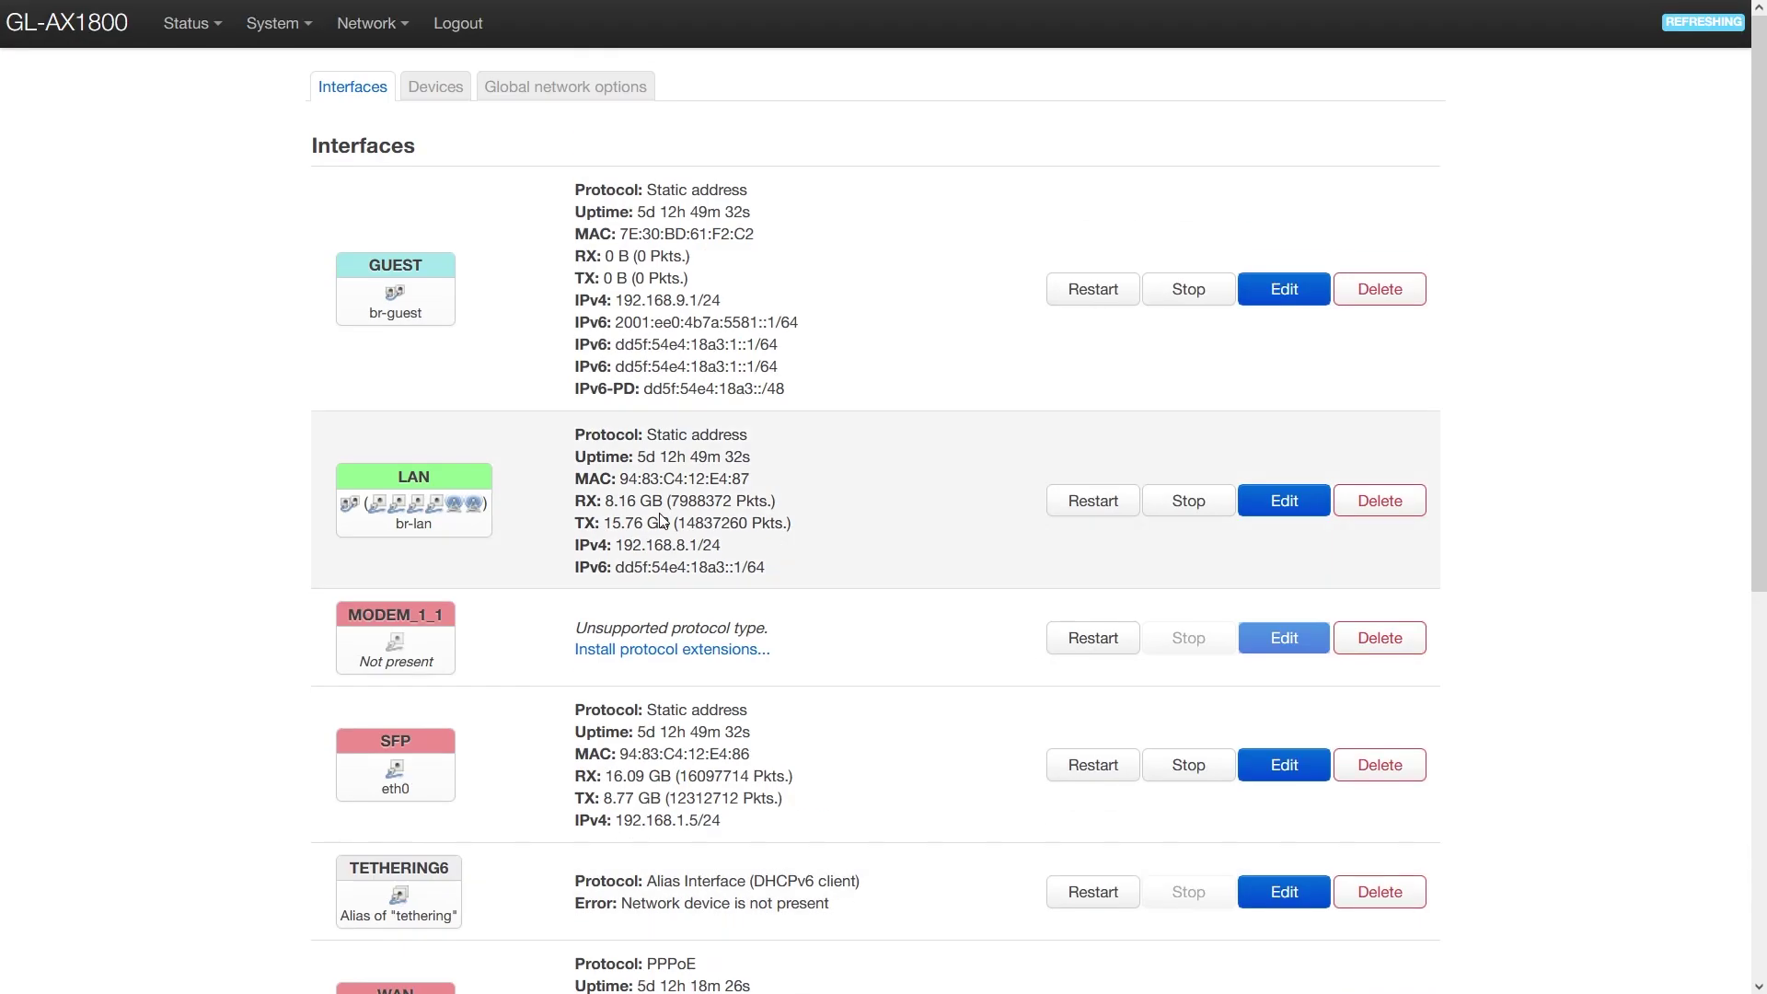